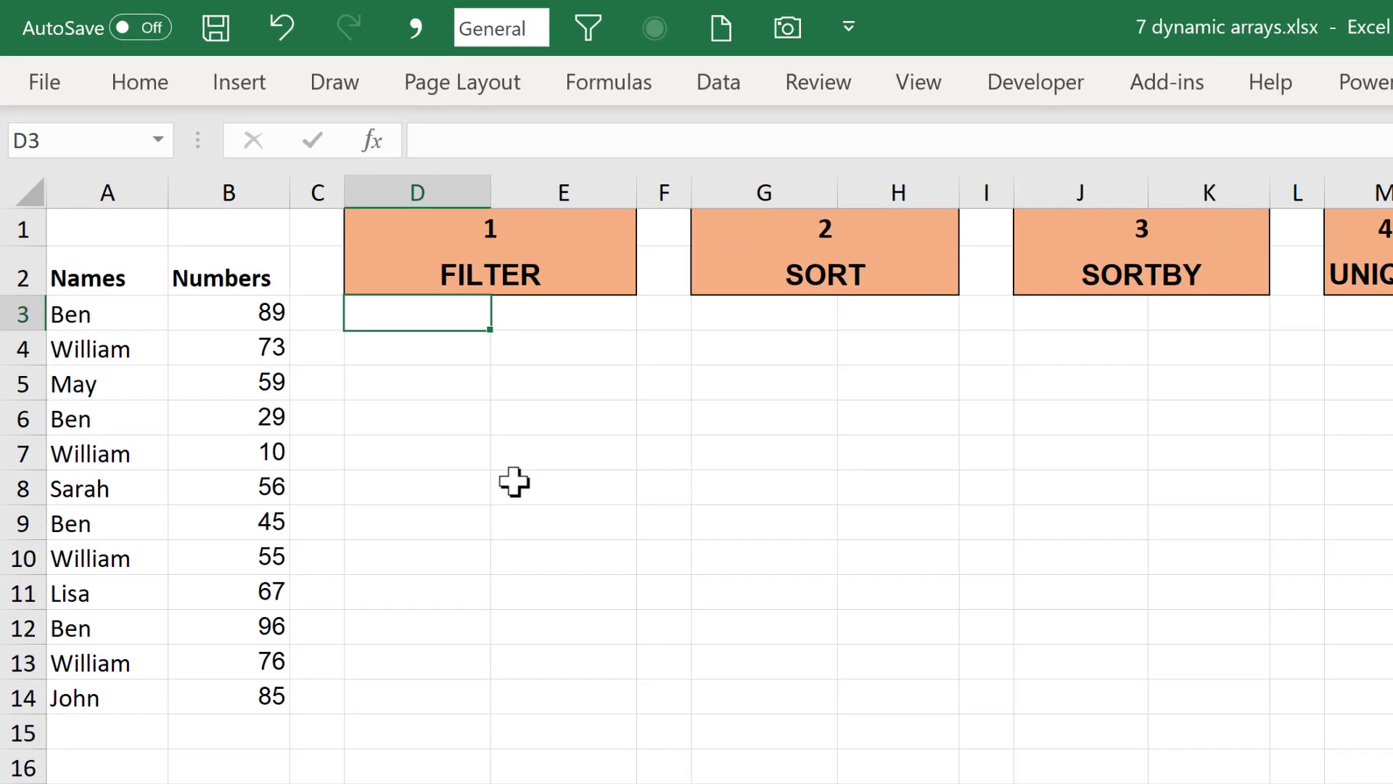
Enter =FILTER(A3:B14,B3:B14<50) in D3 to return the names and numbers below 50.
type("=")
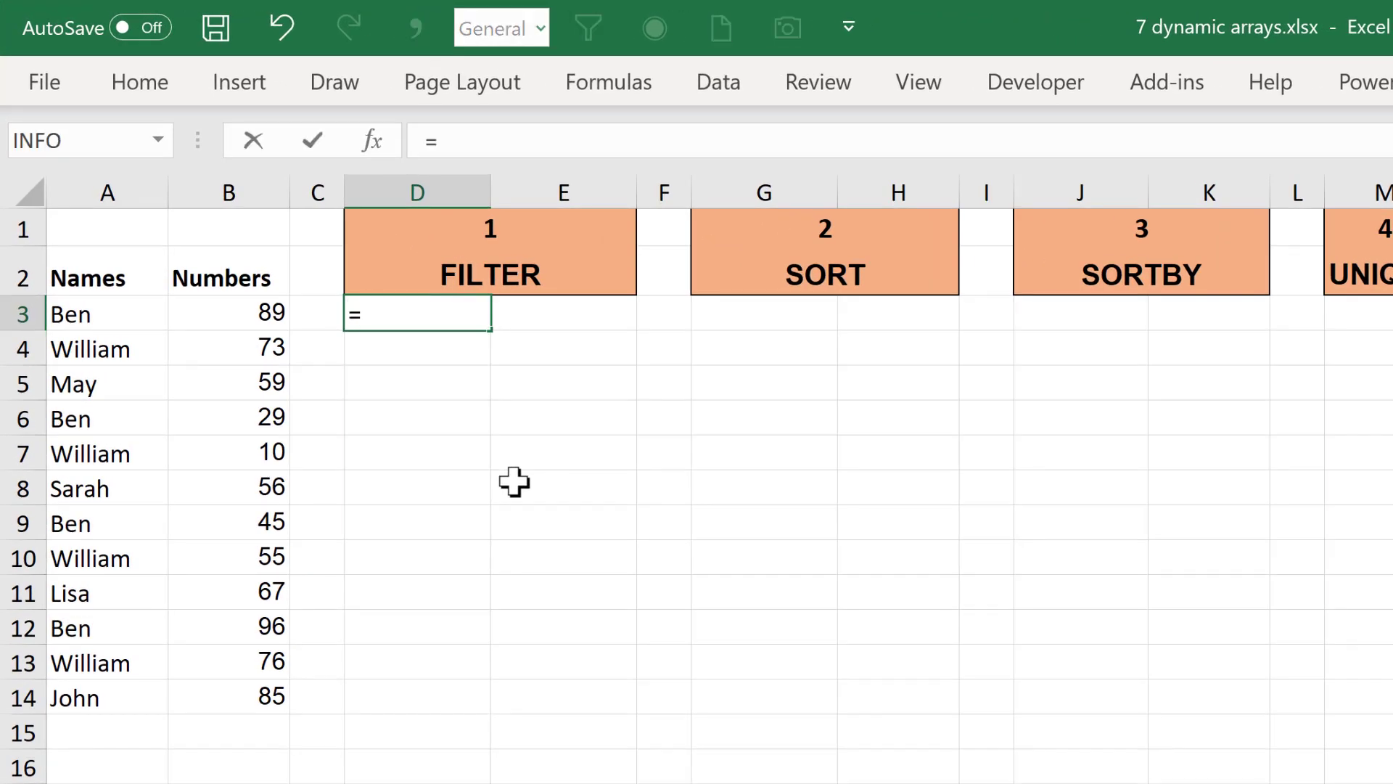
type("filter")
key("Tab")
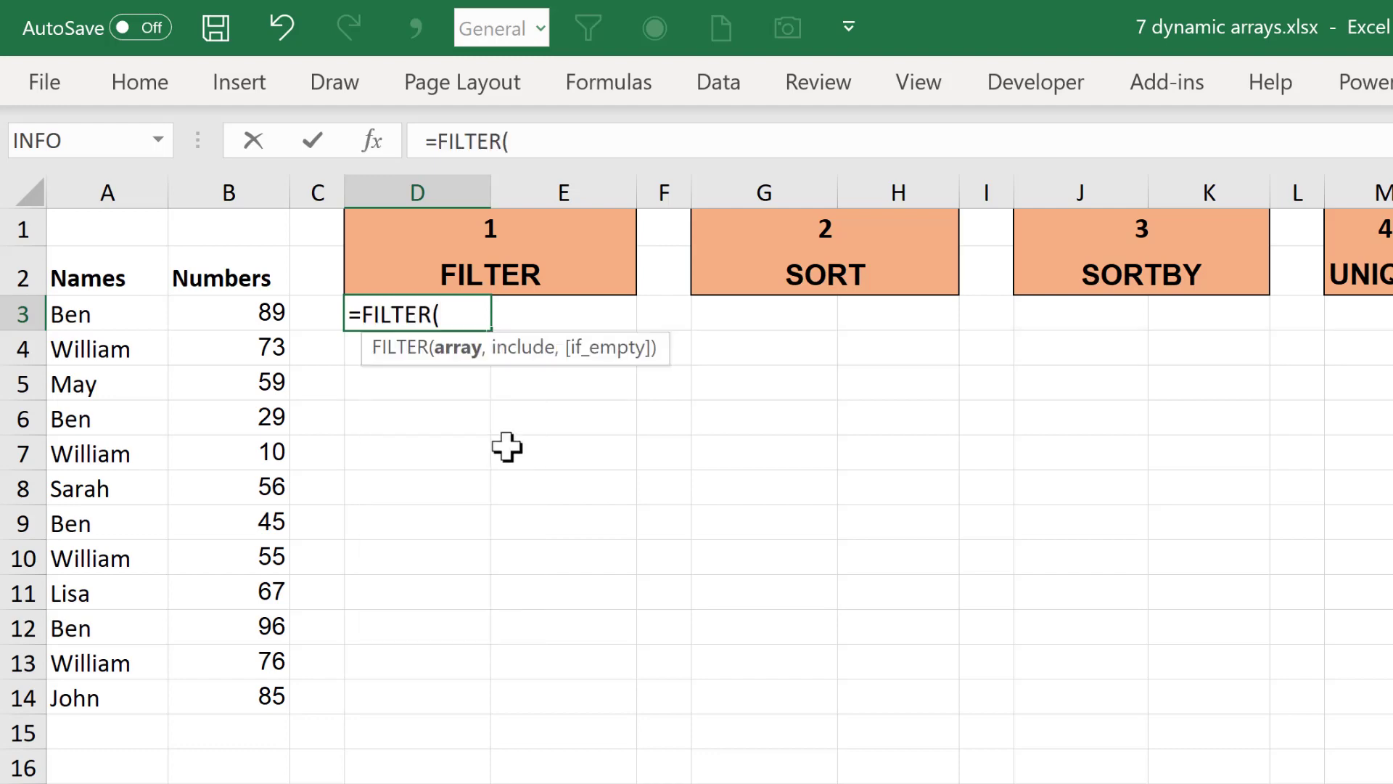
left_click_drag(69, 314, 255, 698)
type(",")
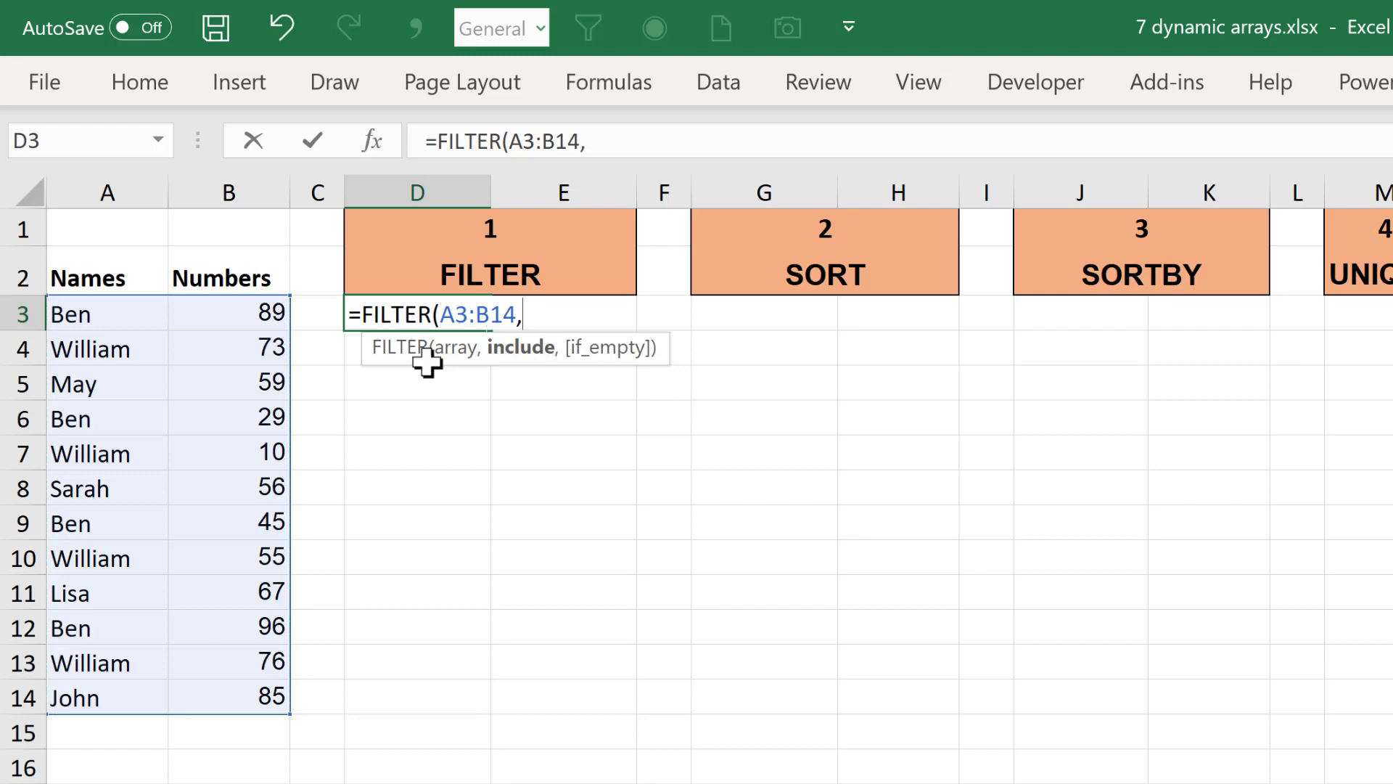
left_click_drag(250, 312, 253, 686)
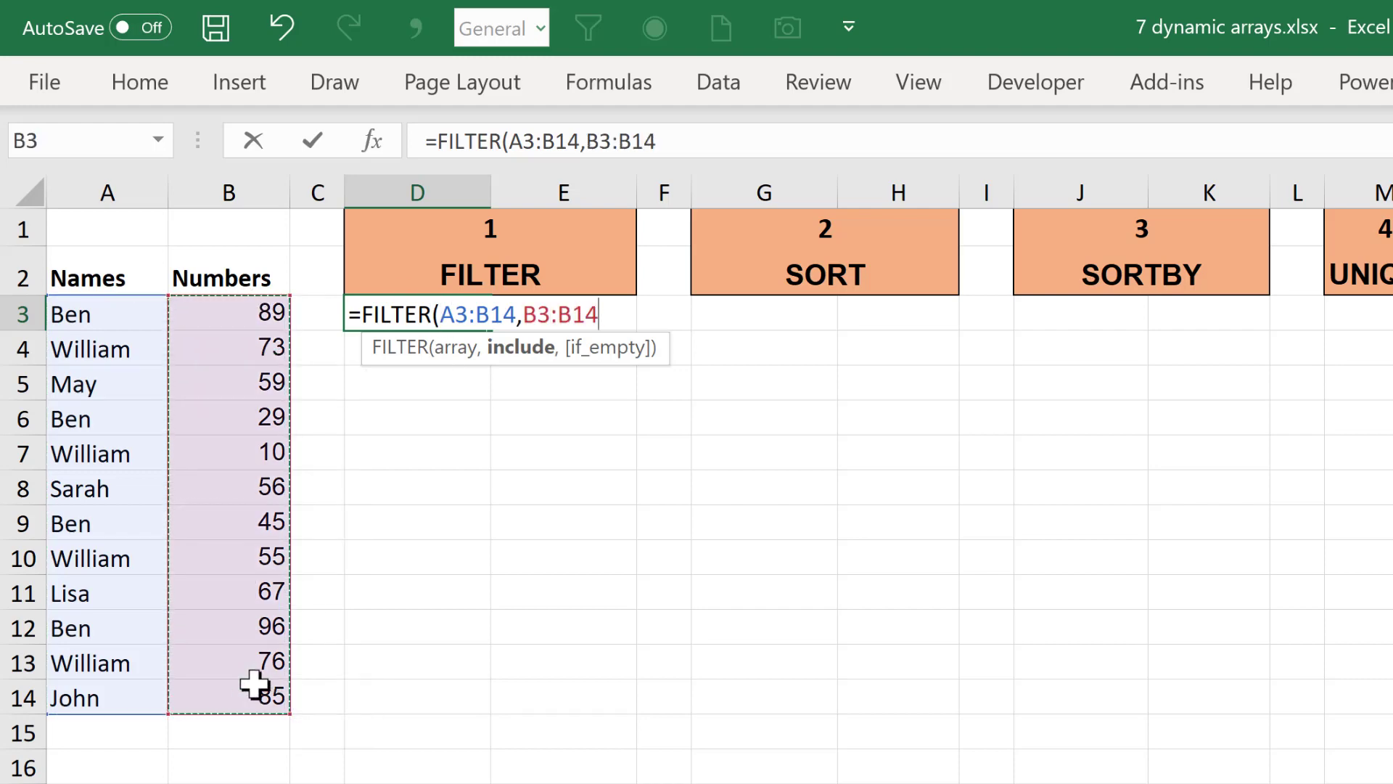
type("<50")
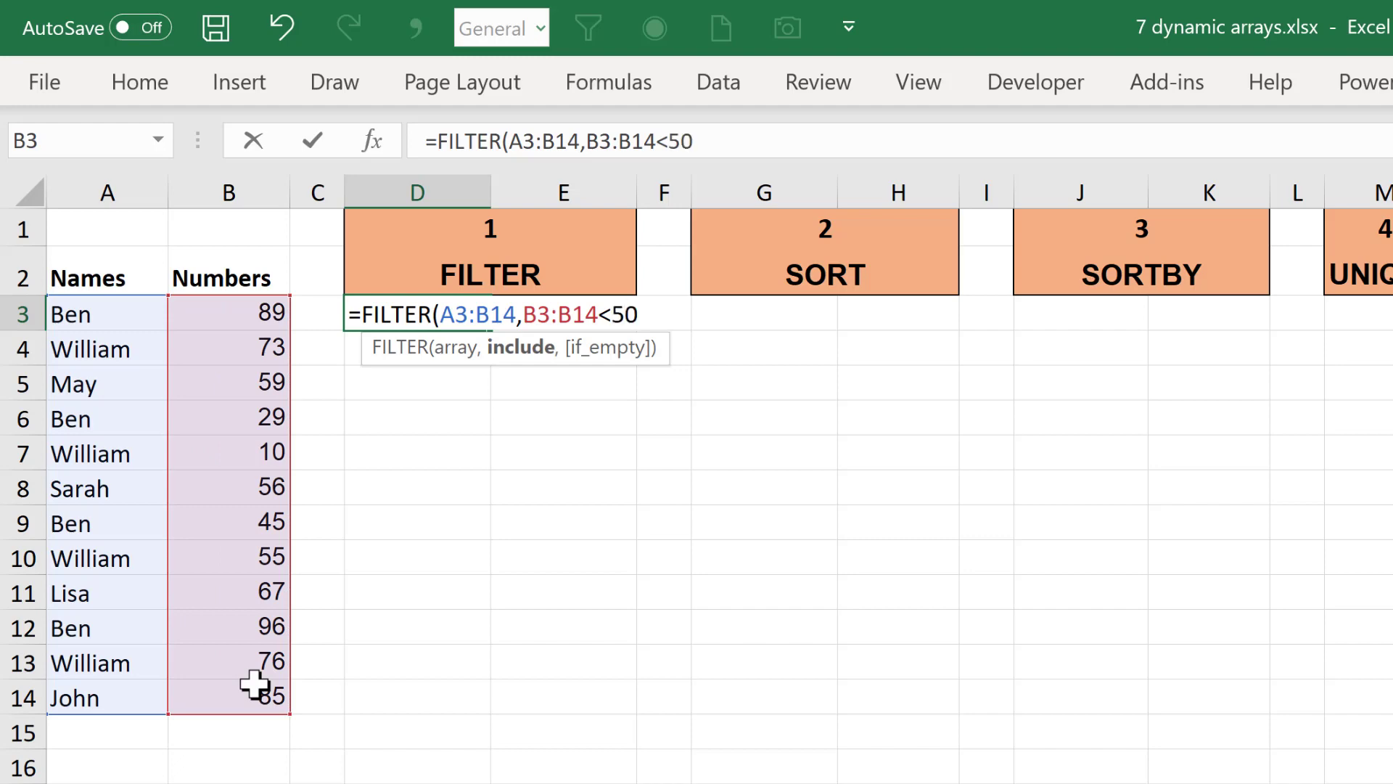
type(")")
key("Return")
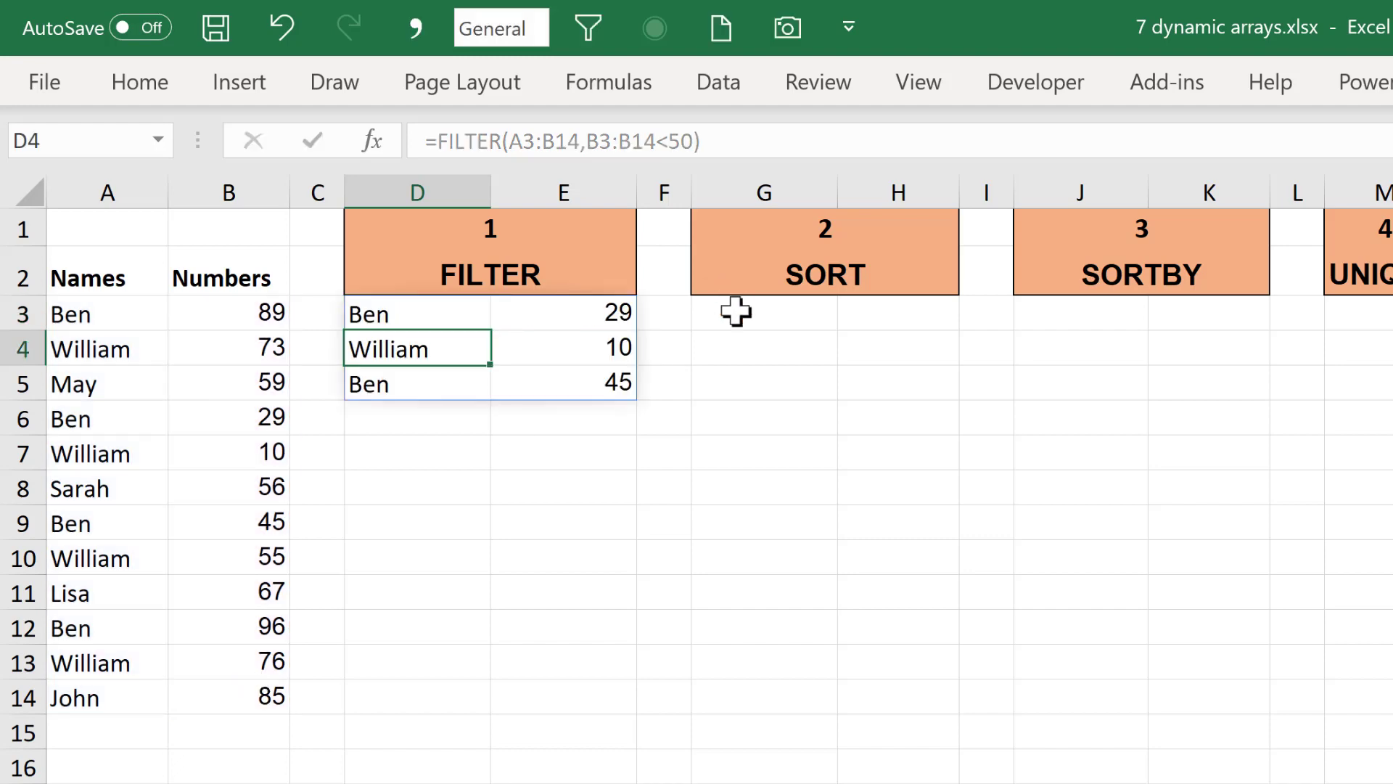
Compare the filtered rows in D3:E5 with their source rows, and inspect the formula shown for D3 and D4.
left_click(441, 489)
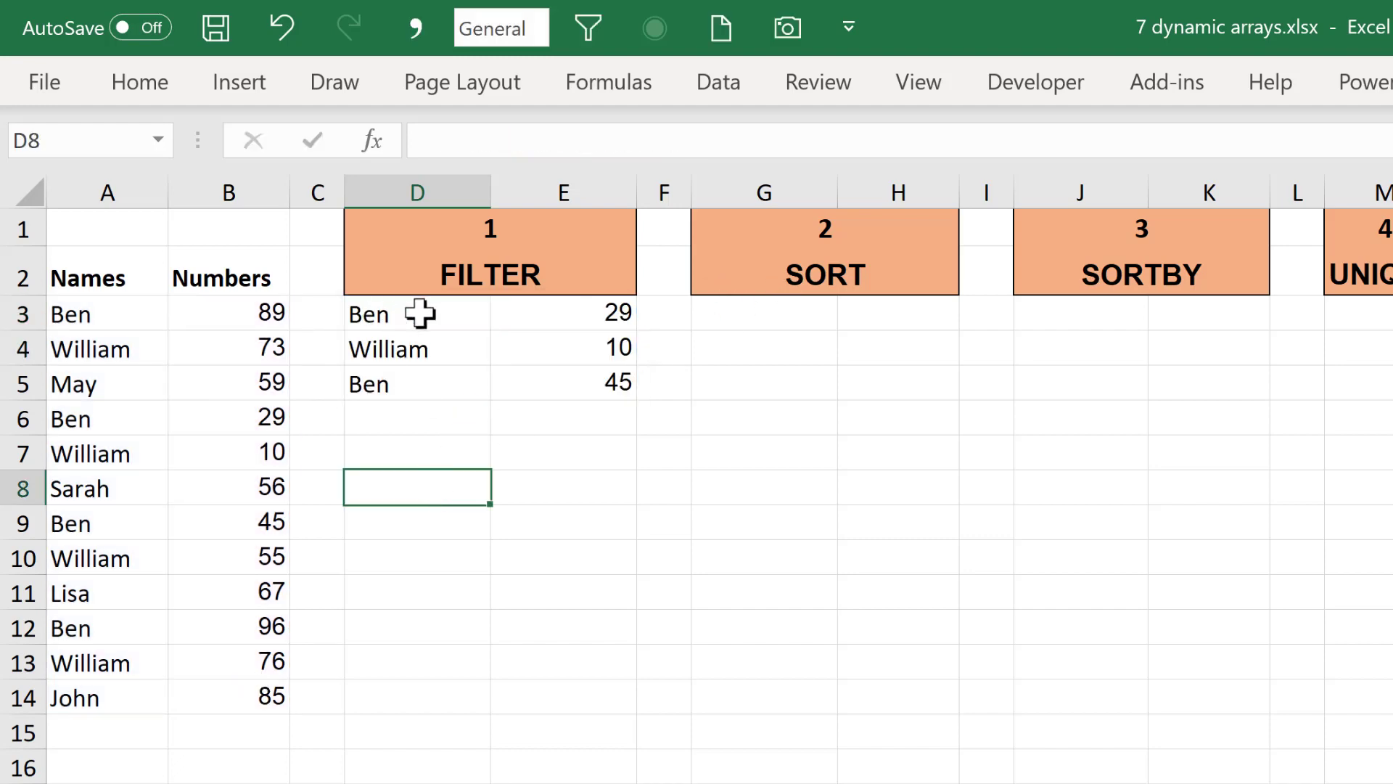
left_click_drag(421, 312, 563, 357)
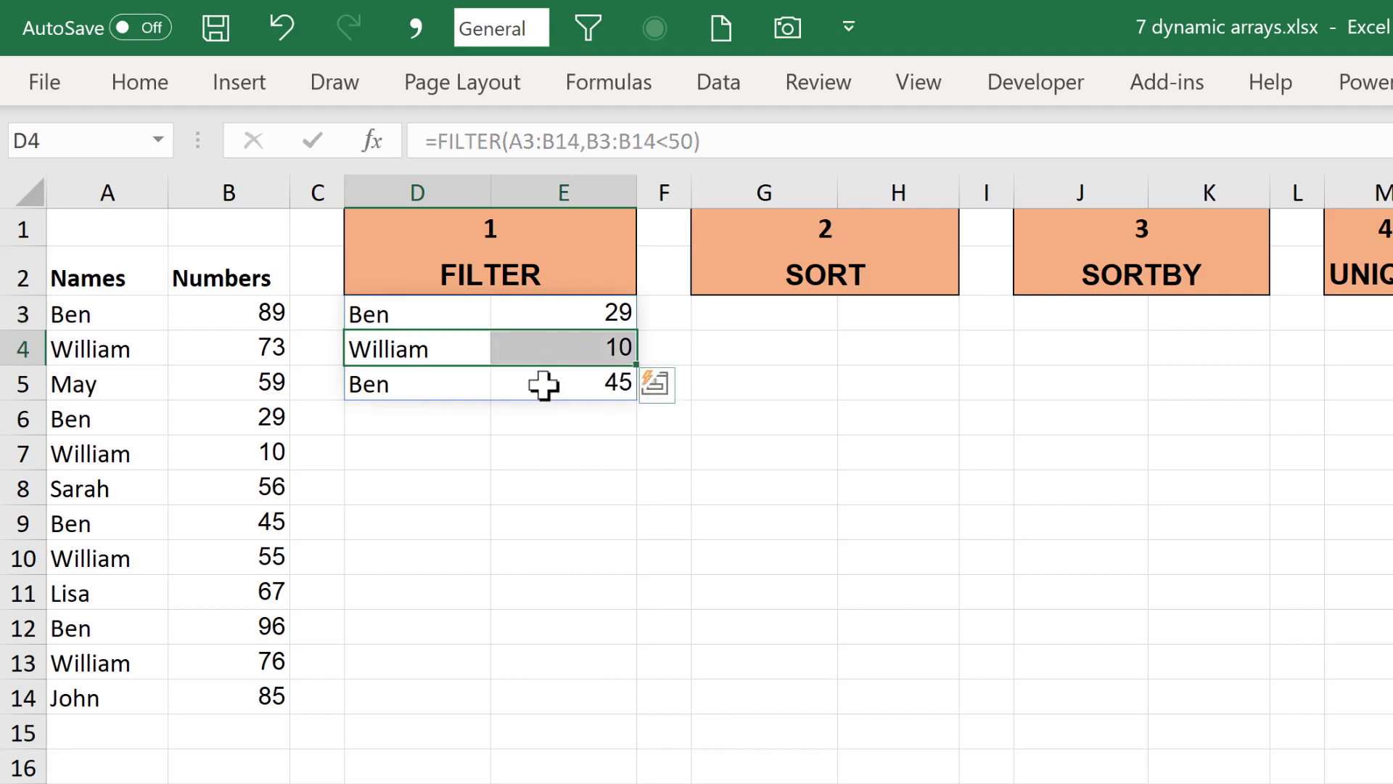
left_click_drag(428, 384, 566, 384)
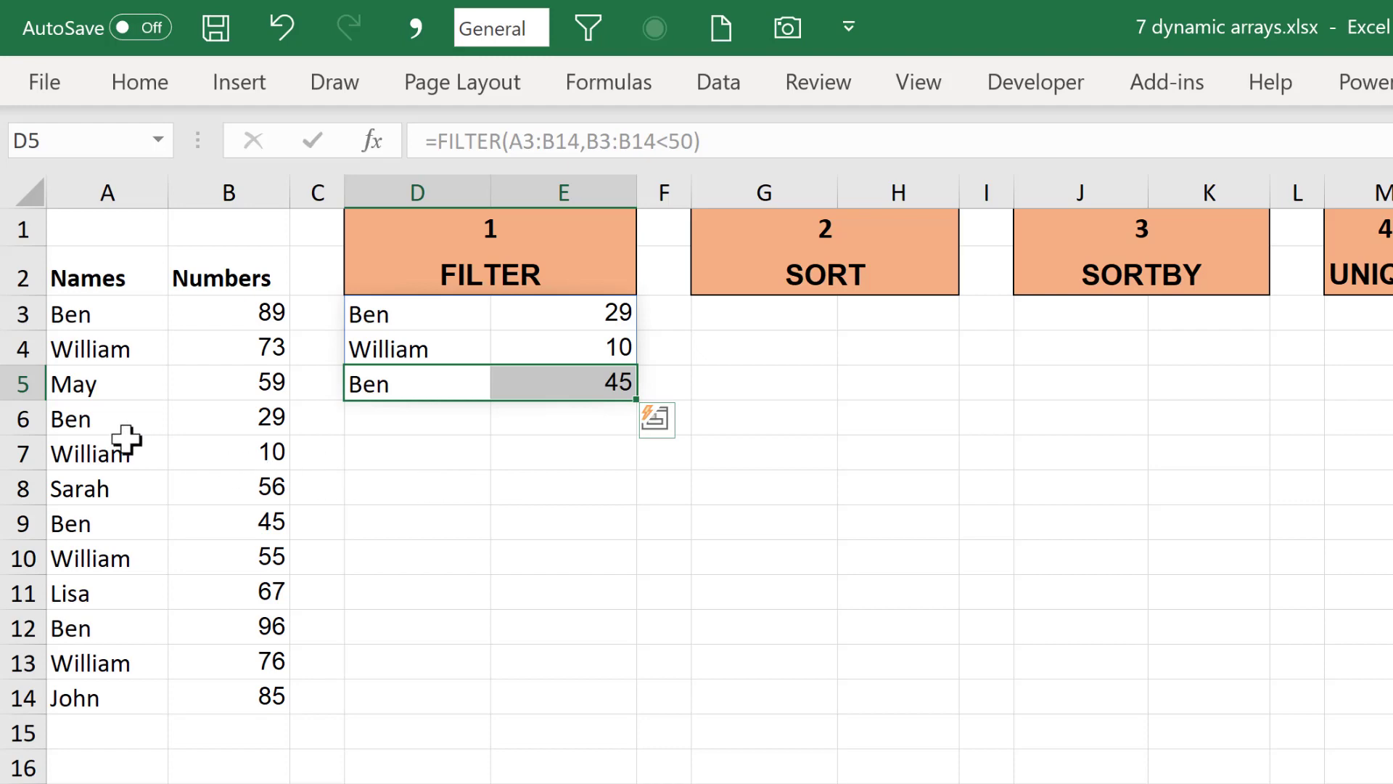
left_click_drag(68, 426, 211, 456)
left_click_drag(140, 526, 242, 528)
key("Right")
key("Right")
key("Right")
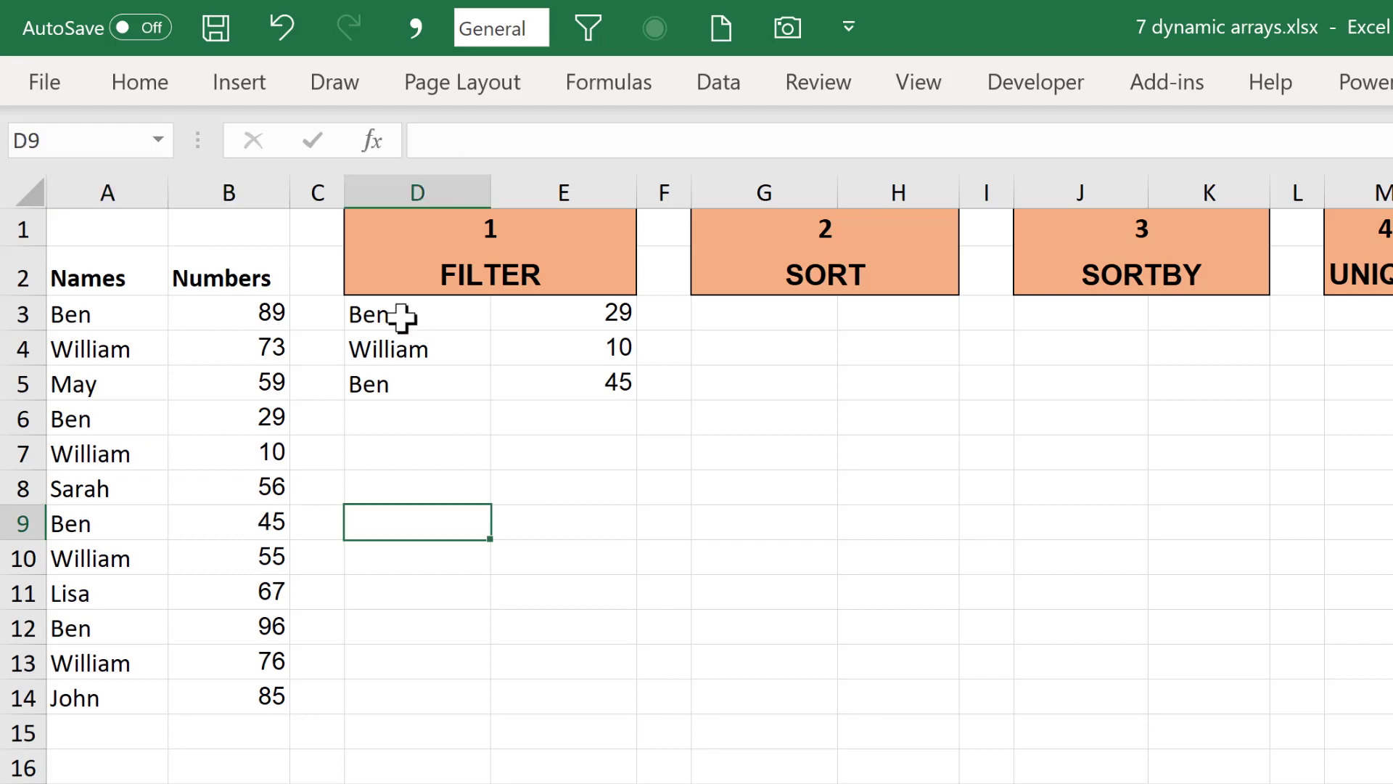
left_click(401, 314)
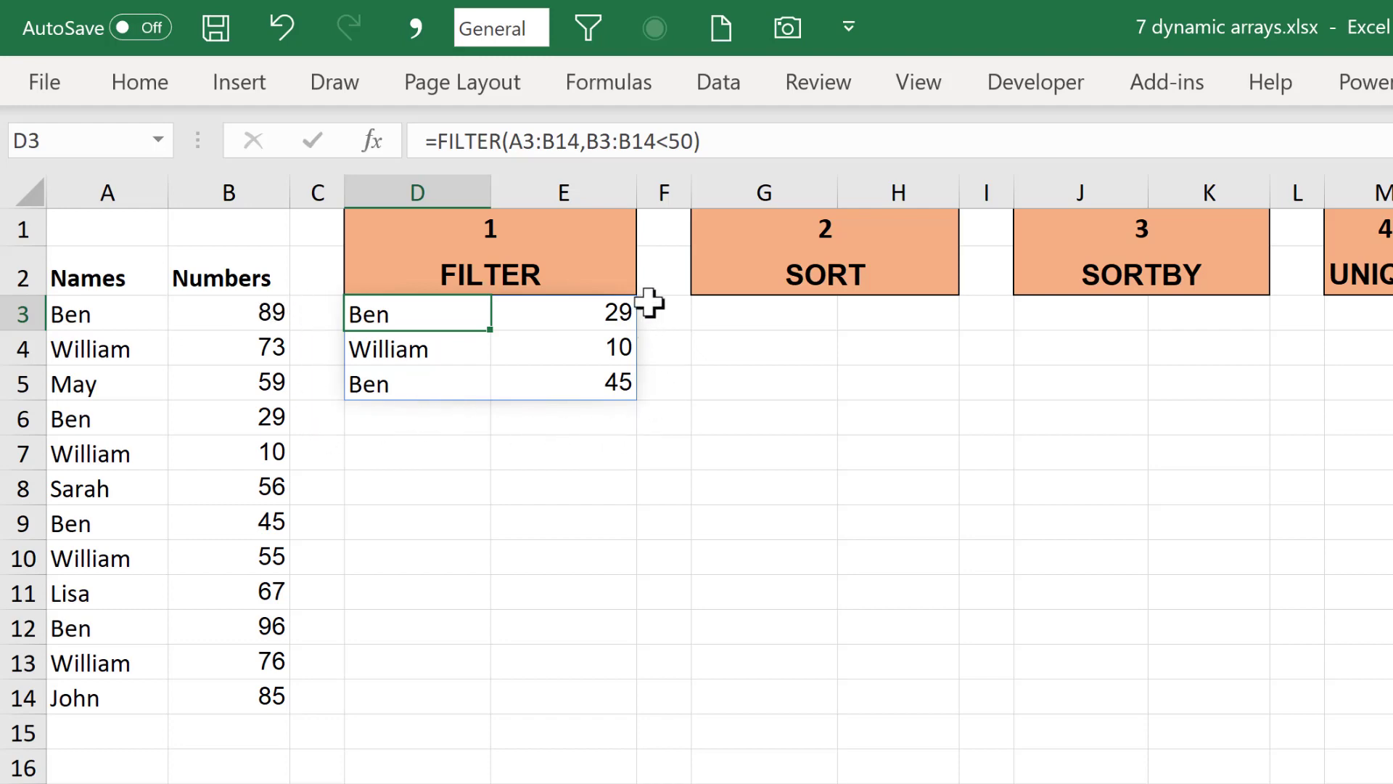
left_click(399, 359)
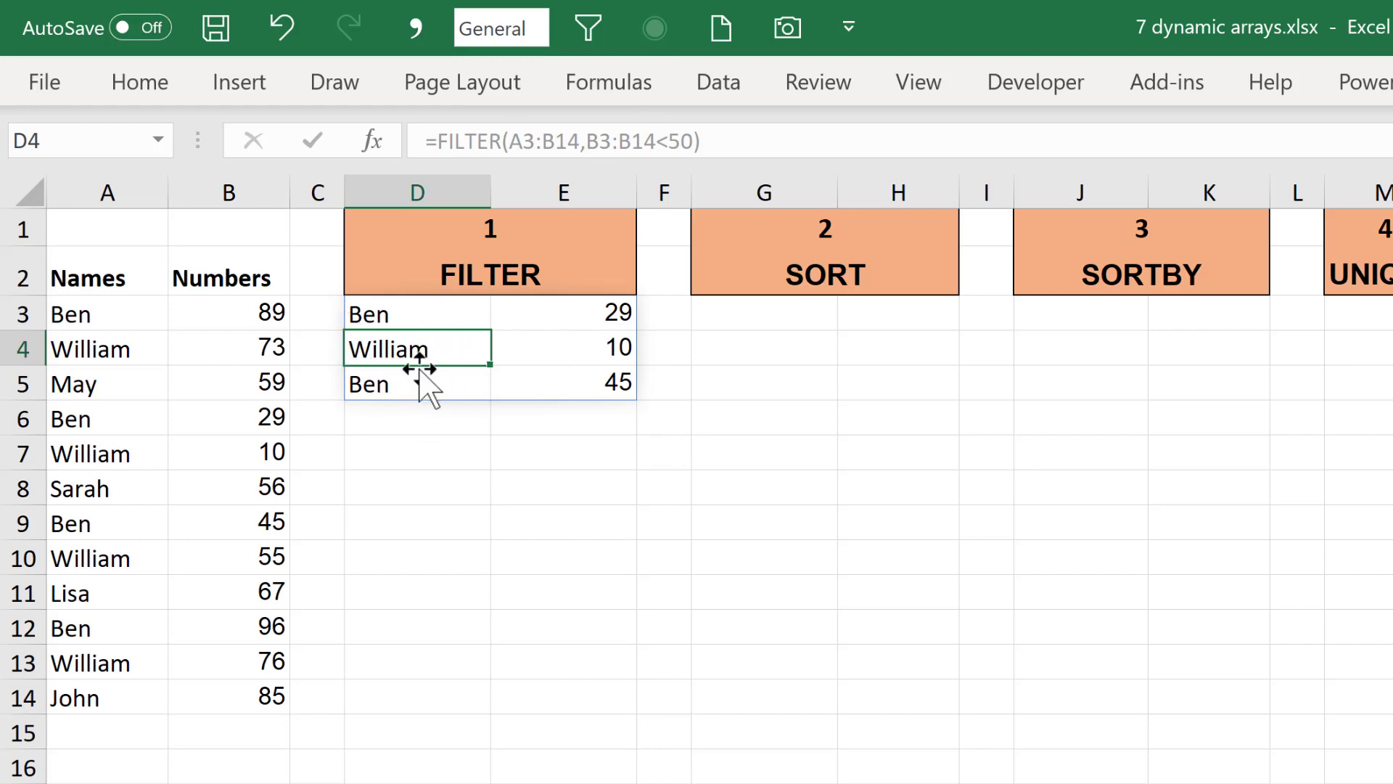
Enter =D3# in D7 to reference the whole spilled FILTER result, and clear the cell.
left_click(399, 446)
type("=")
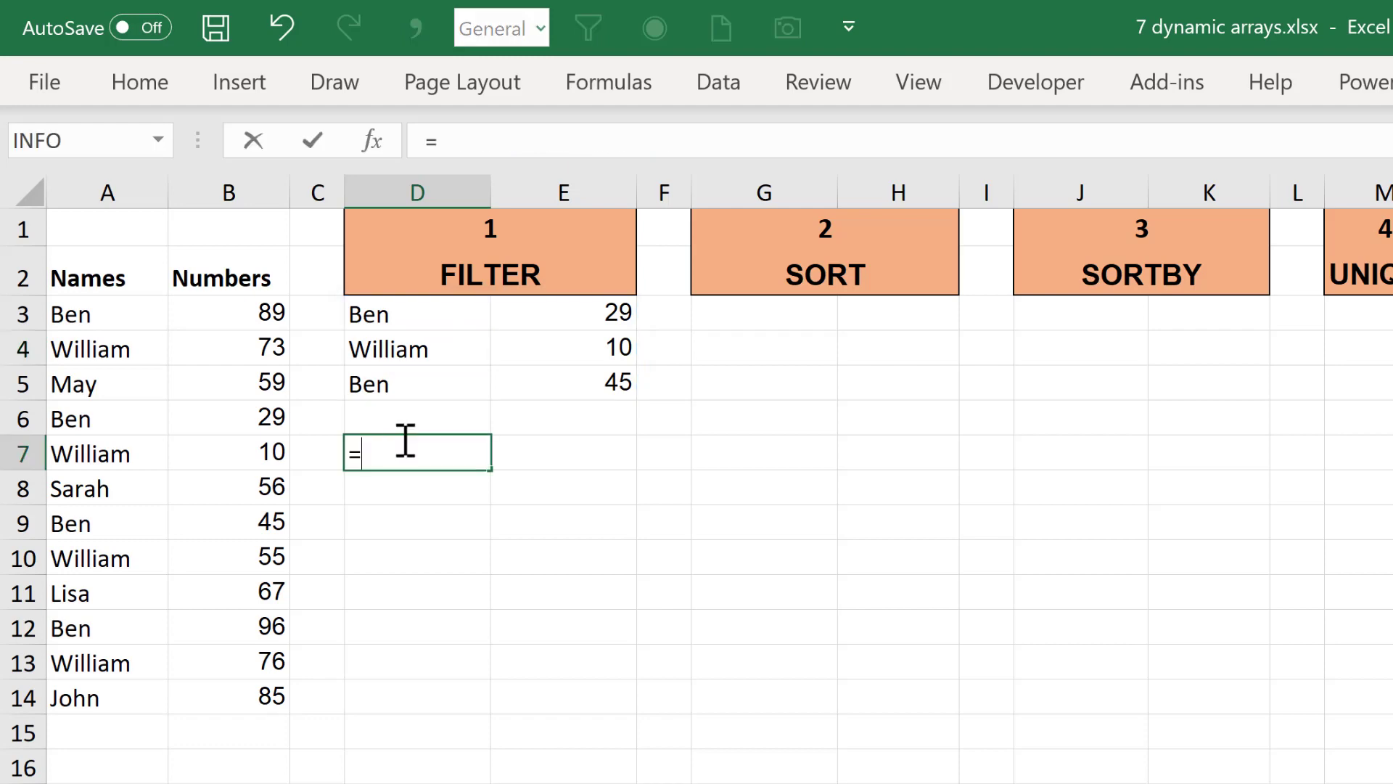
left_click(404, 312)
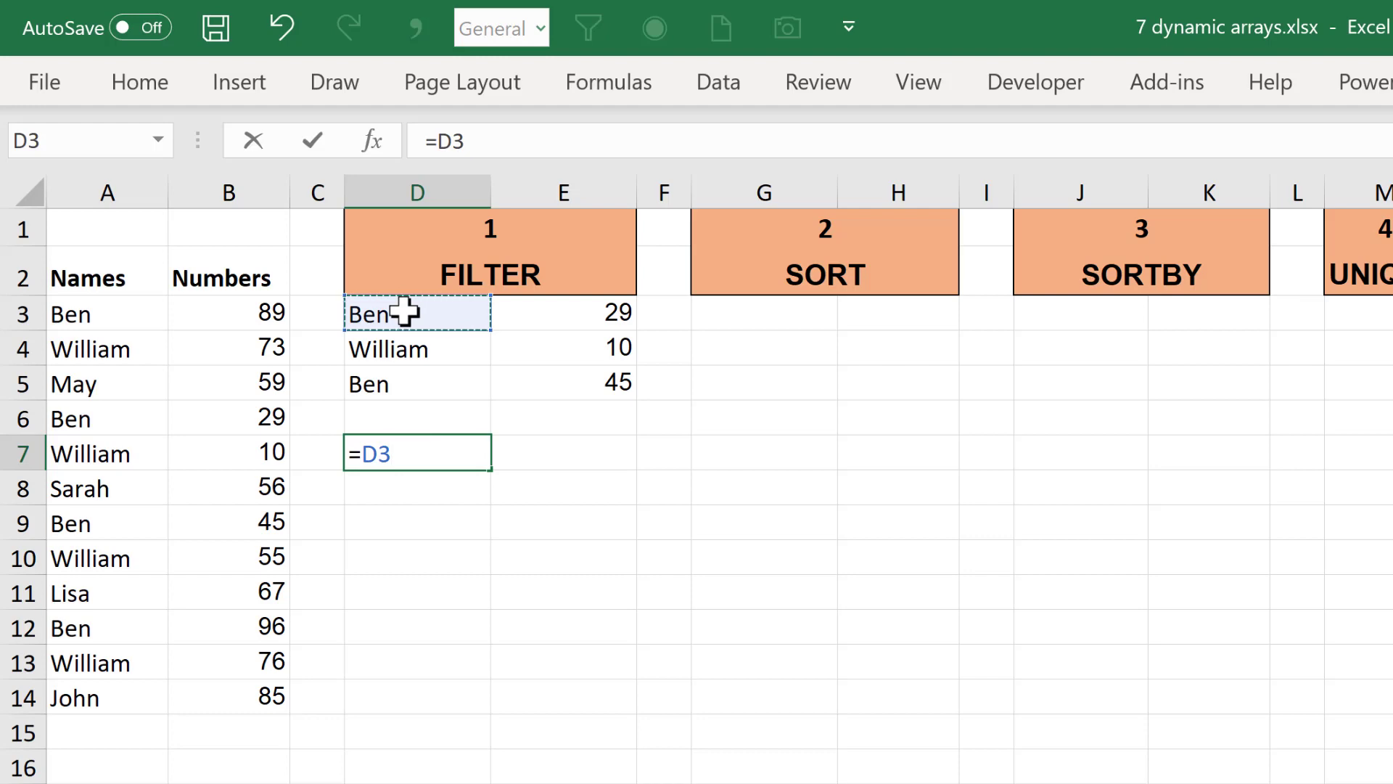
type("#")
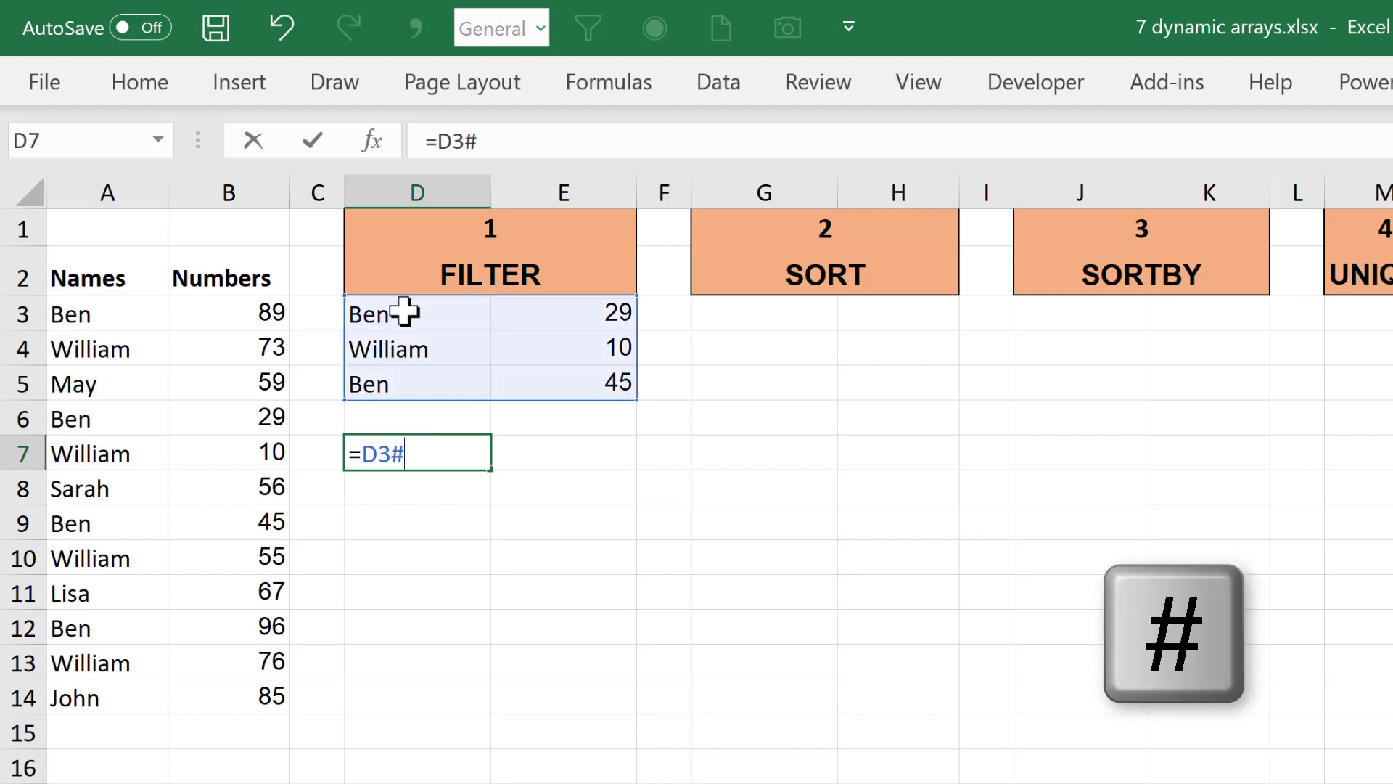
key("Return")
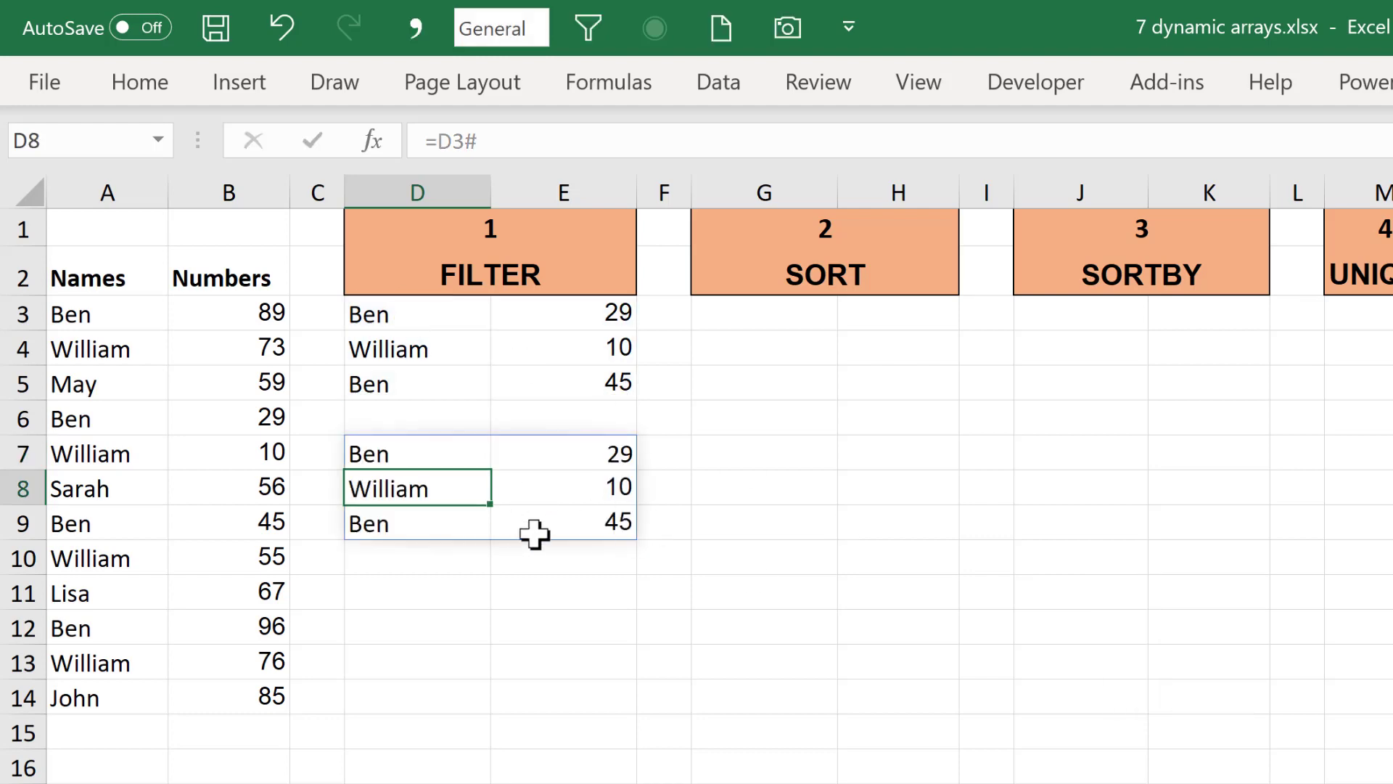
left_click(438, 451)
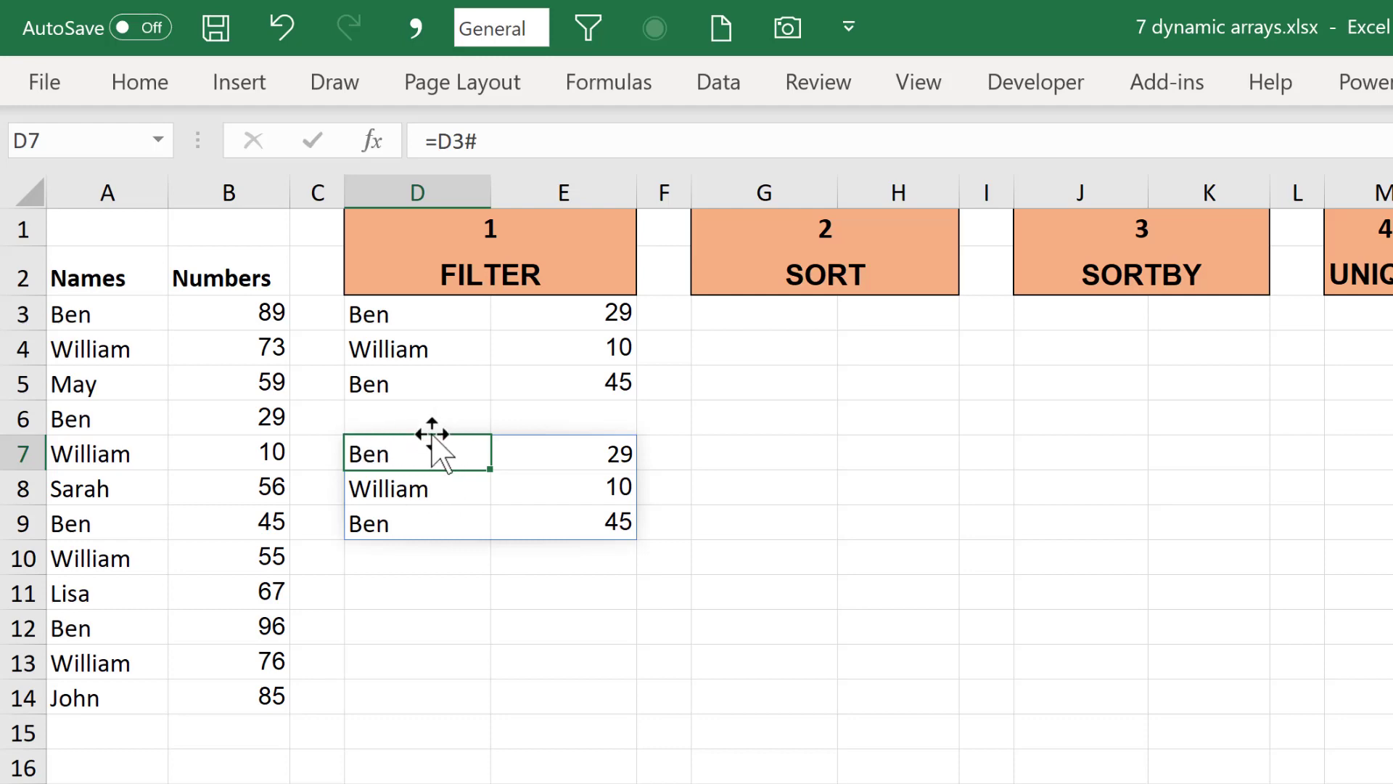
key("Delete")
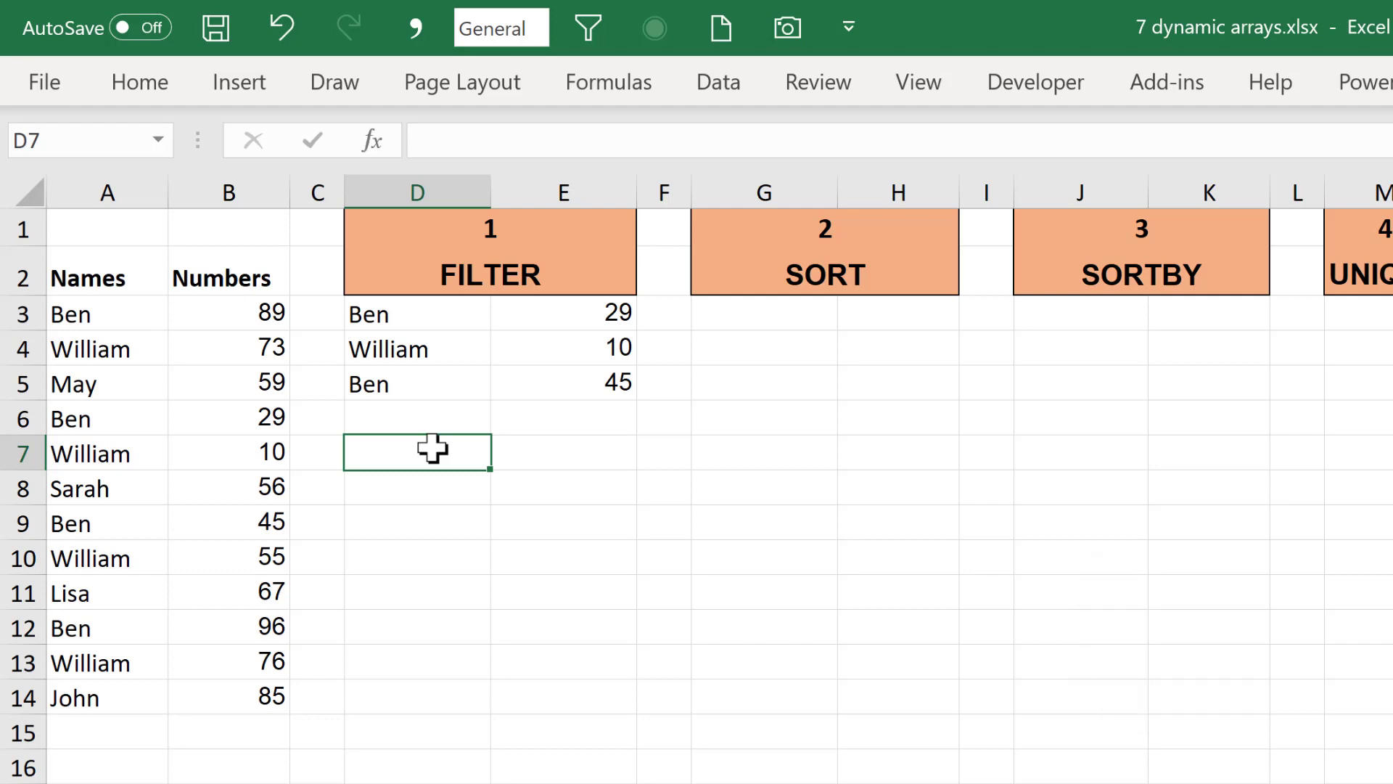
Build the spill reference =D3# in D7 by selecting the range D3:E5 as its source, and clear it.
type("=")
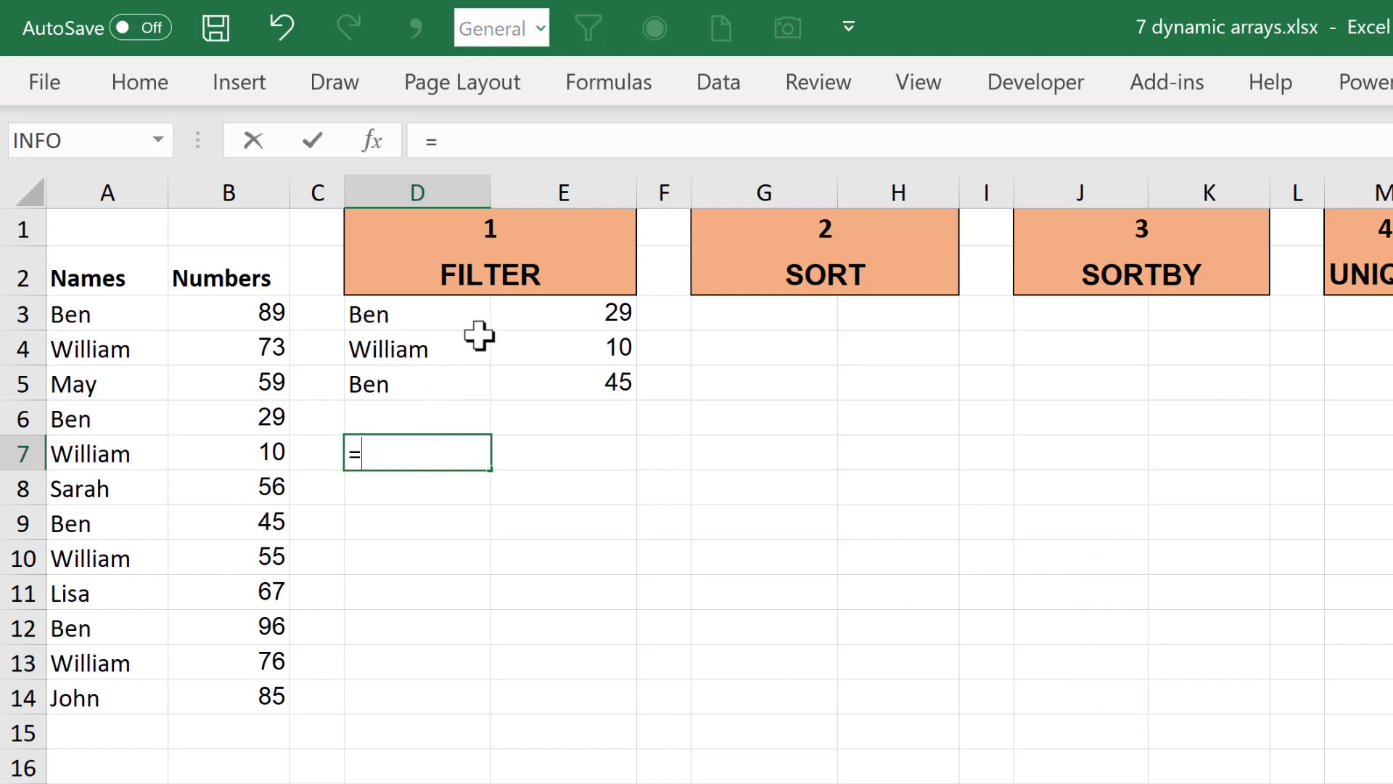
left_click_drag(443, 313, 569, 380)
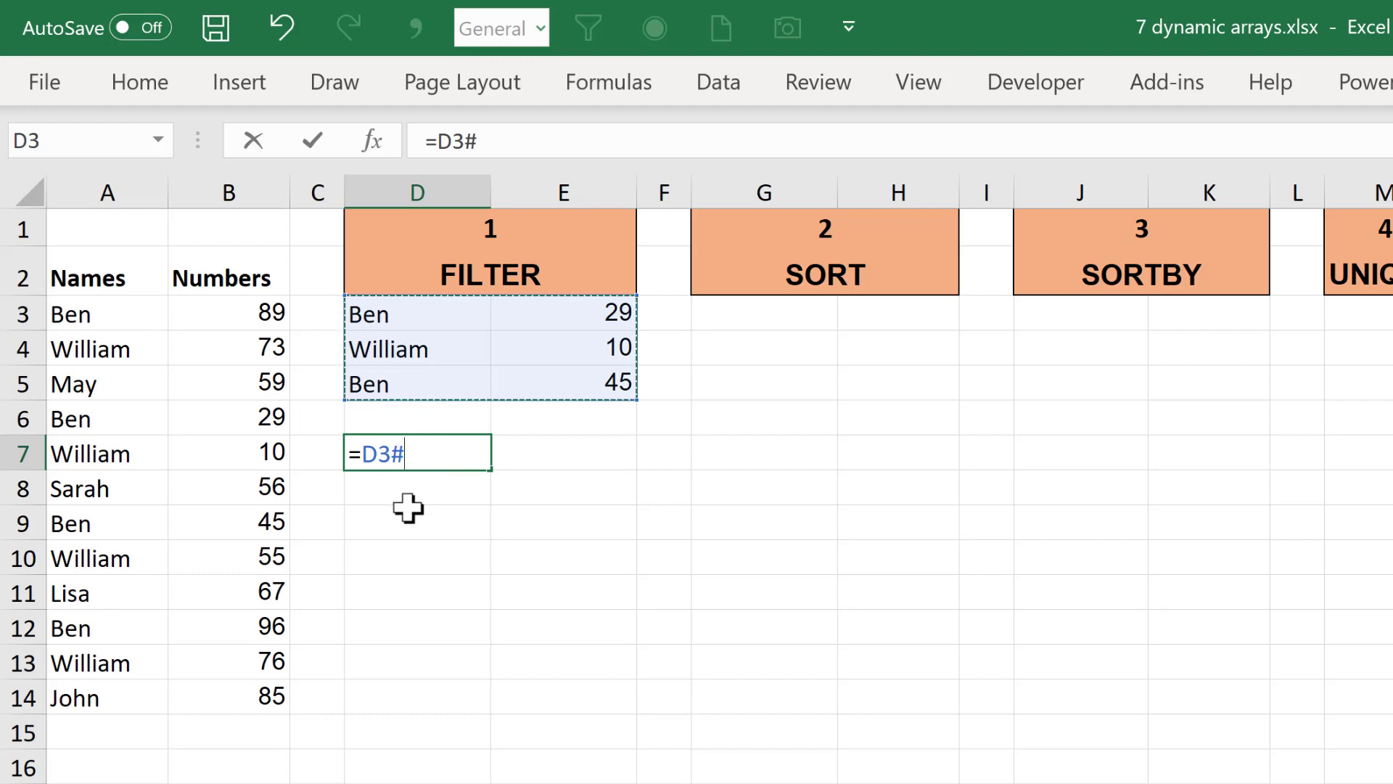
key("Return")
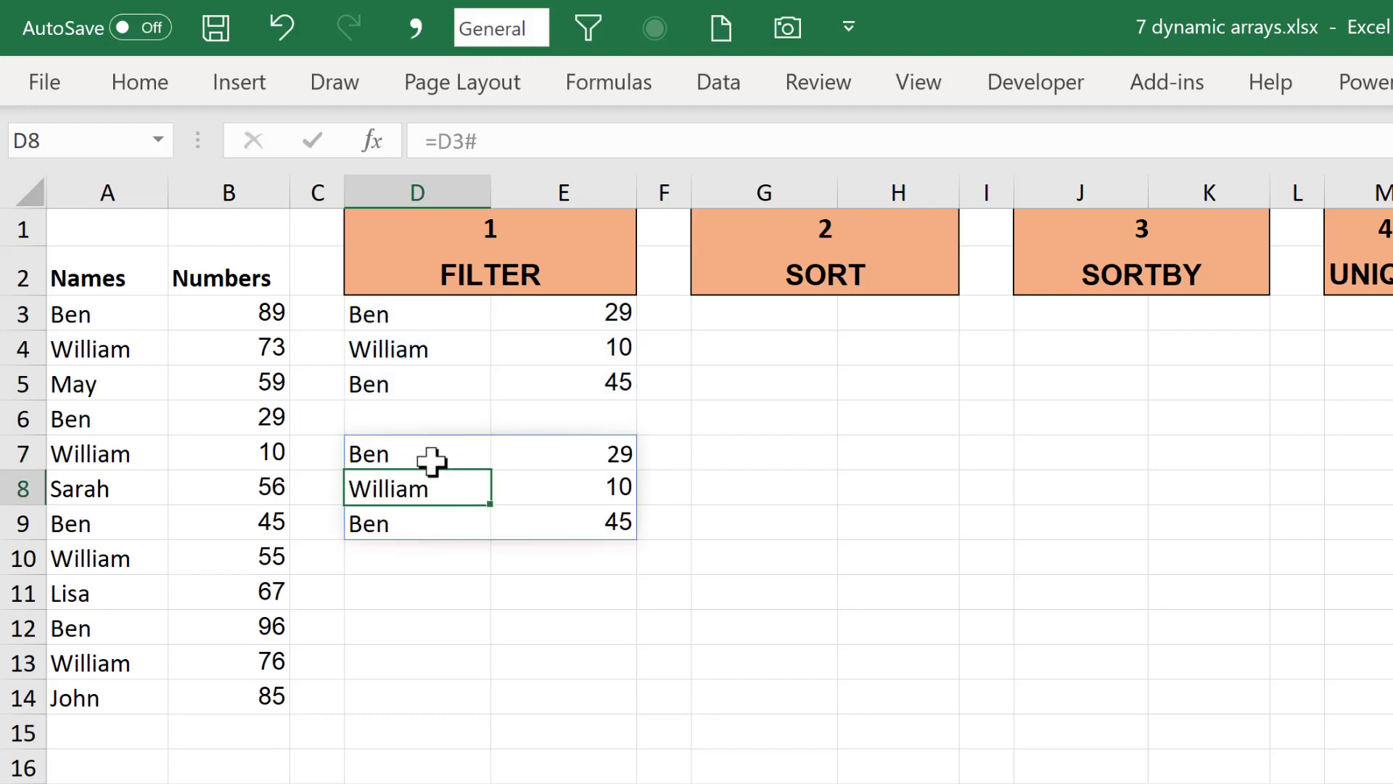
left_click(442, 449)
key("Delete")
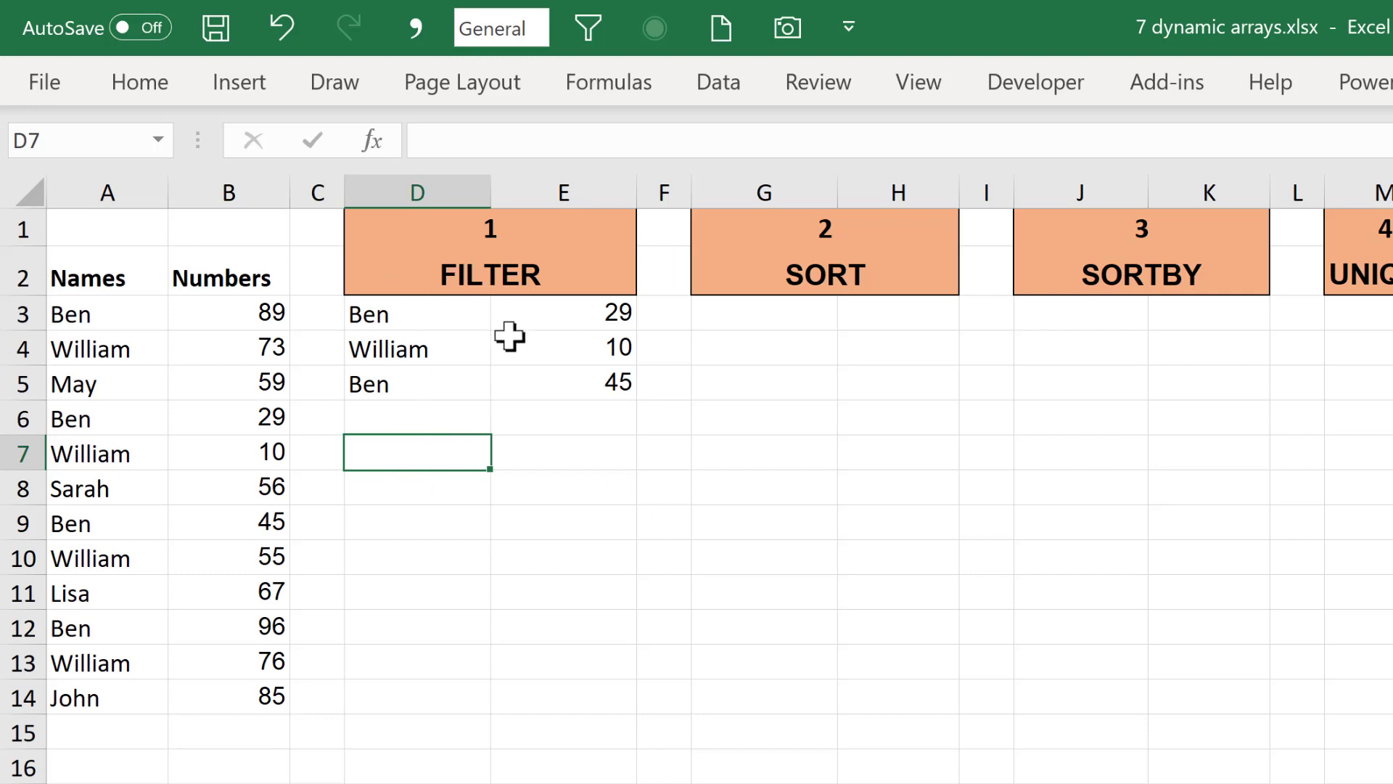
Try linking D7:E7 to the second filtered row with =D4 filled across, and clear both cells.
type("=")
left_click(465, 339)
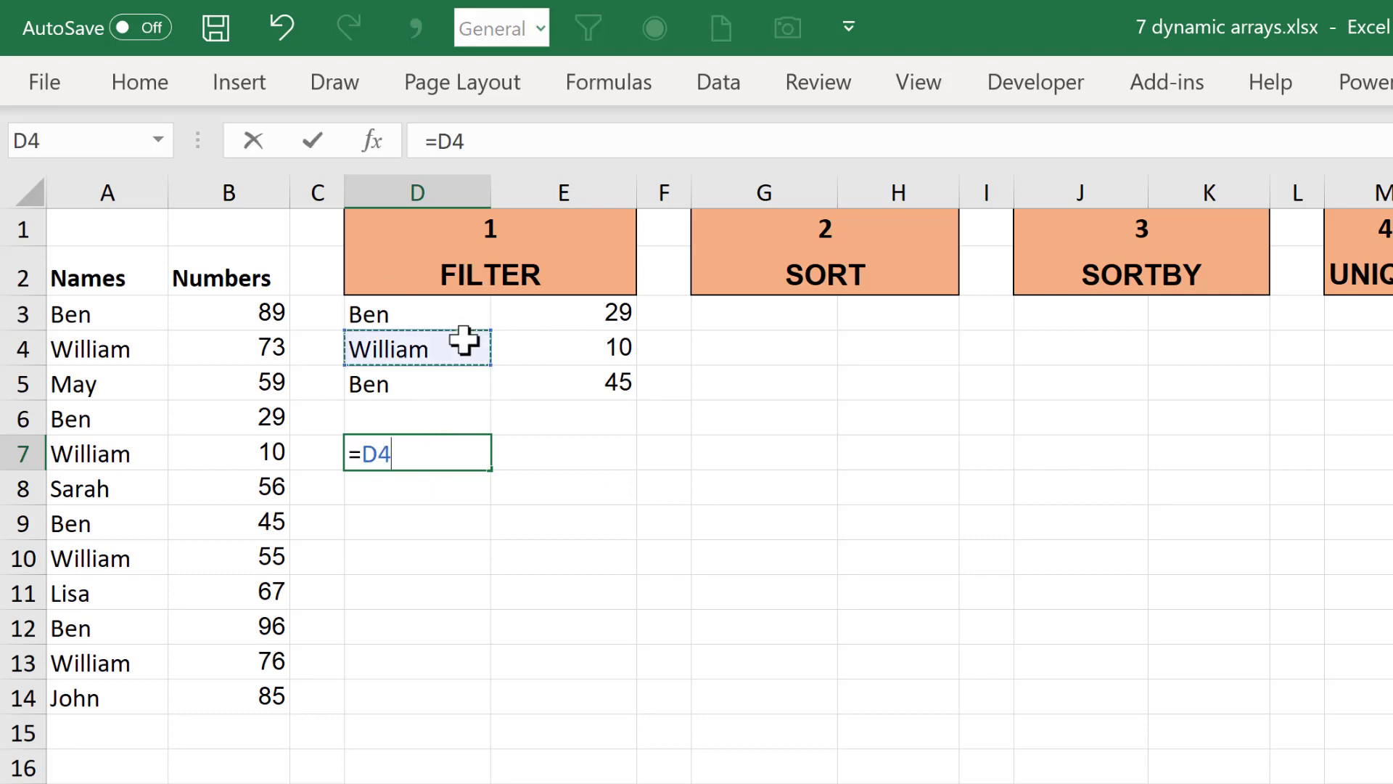
key("Return")
left_click(435, 456)
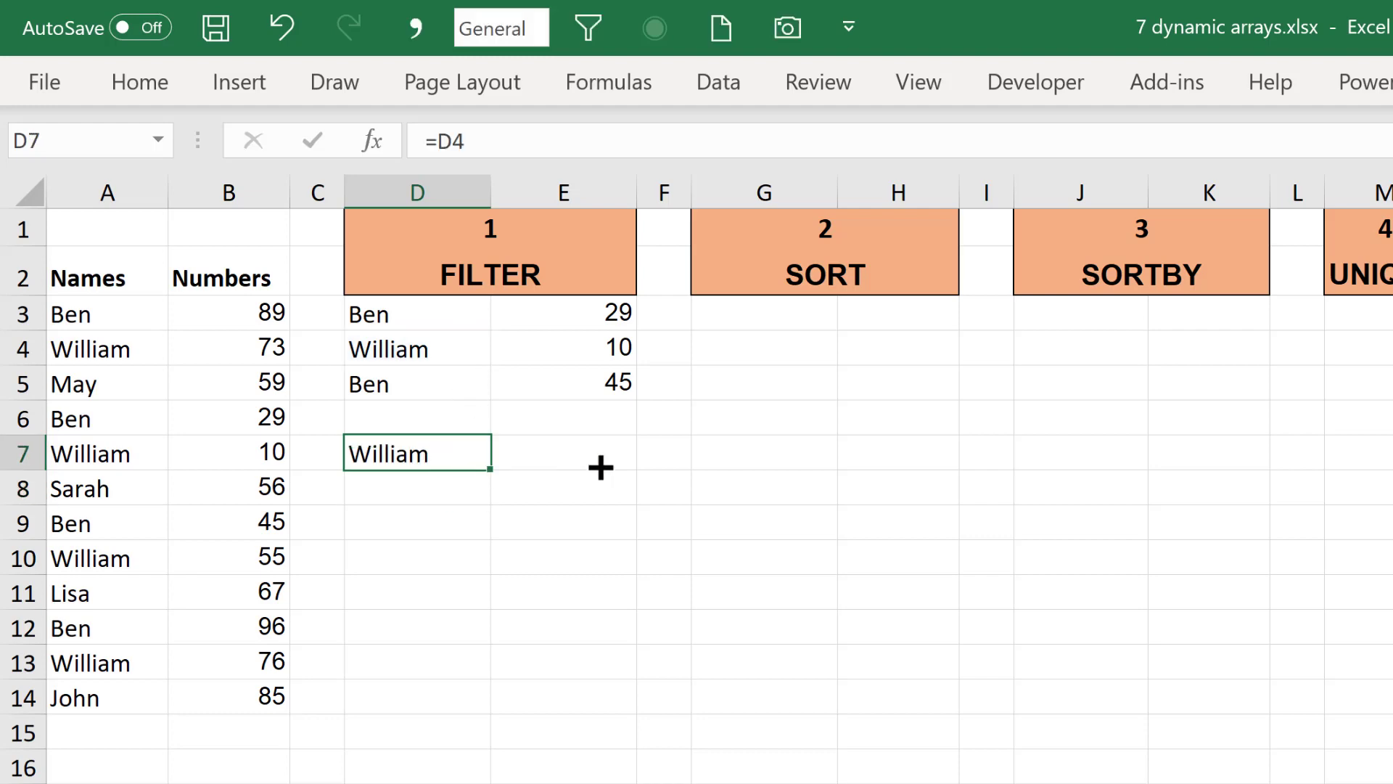
left_click_drag(491, 470, 597, 457)
left_click_drag(435, 455, 548, 457)
key("Delete")
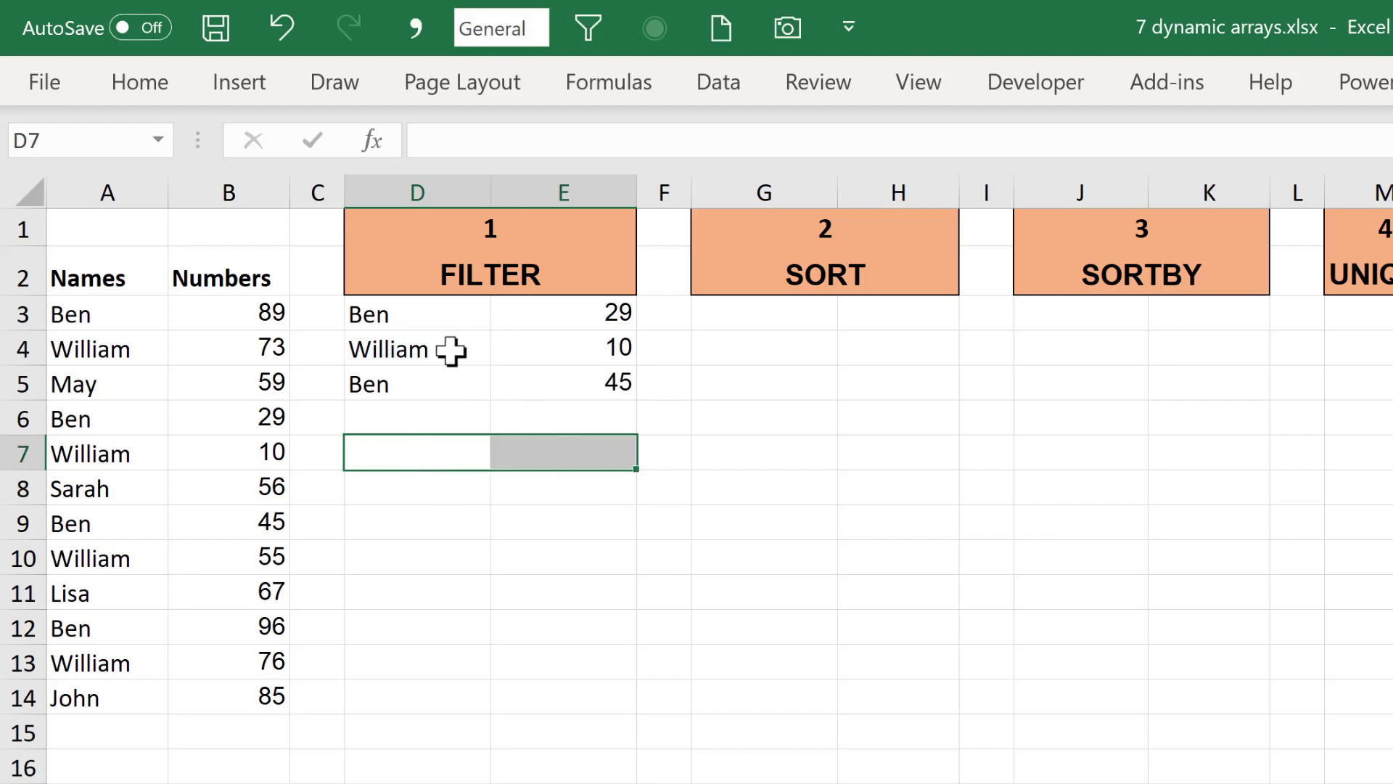
Overwrite cell D5 inside the spill range with 1111, inspect D3, and delete the entry from D5.
left_click(427, 384)
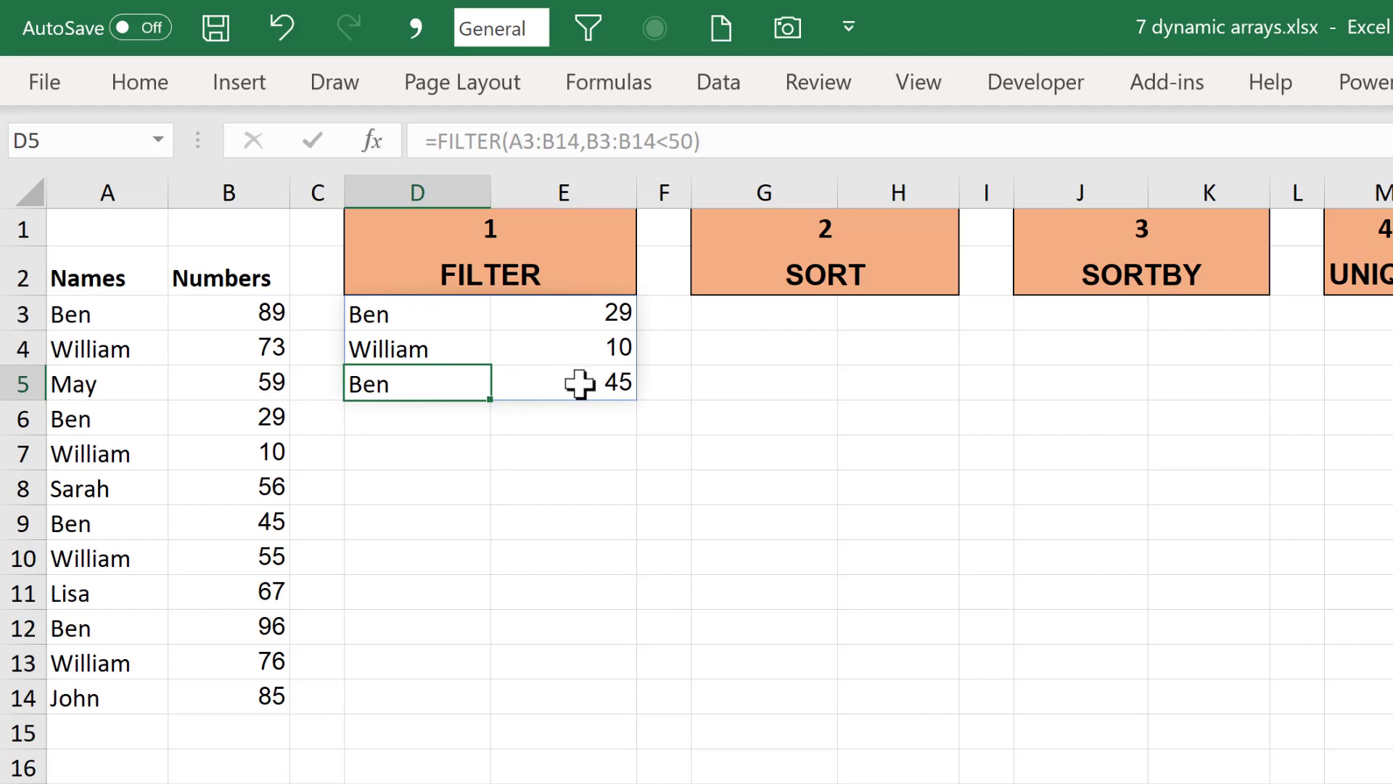
type("1111")
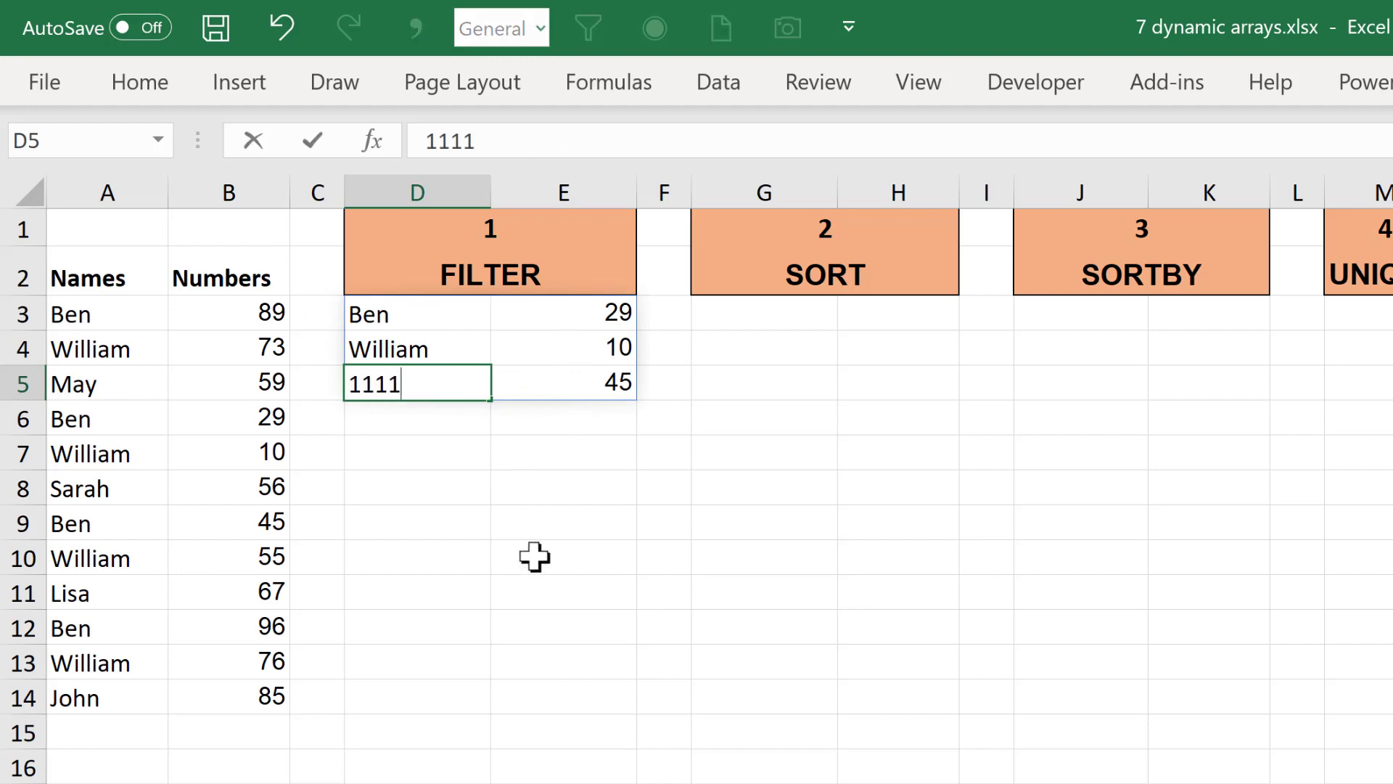
key("Return")
left_click(452, 314)
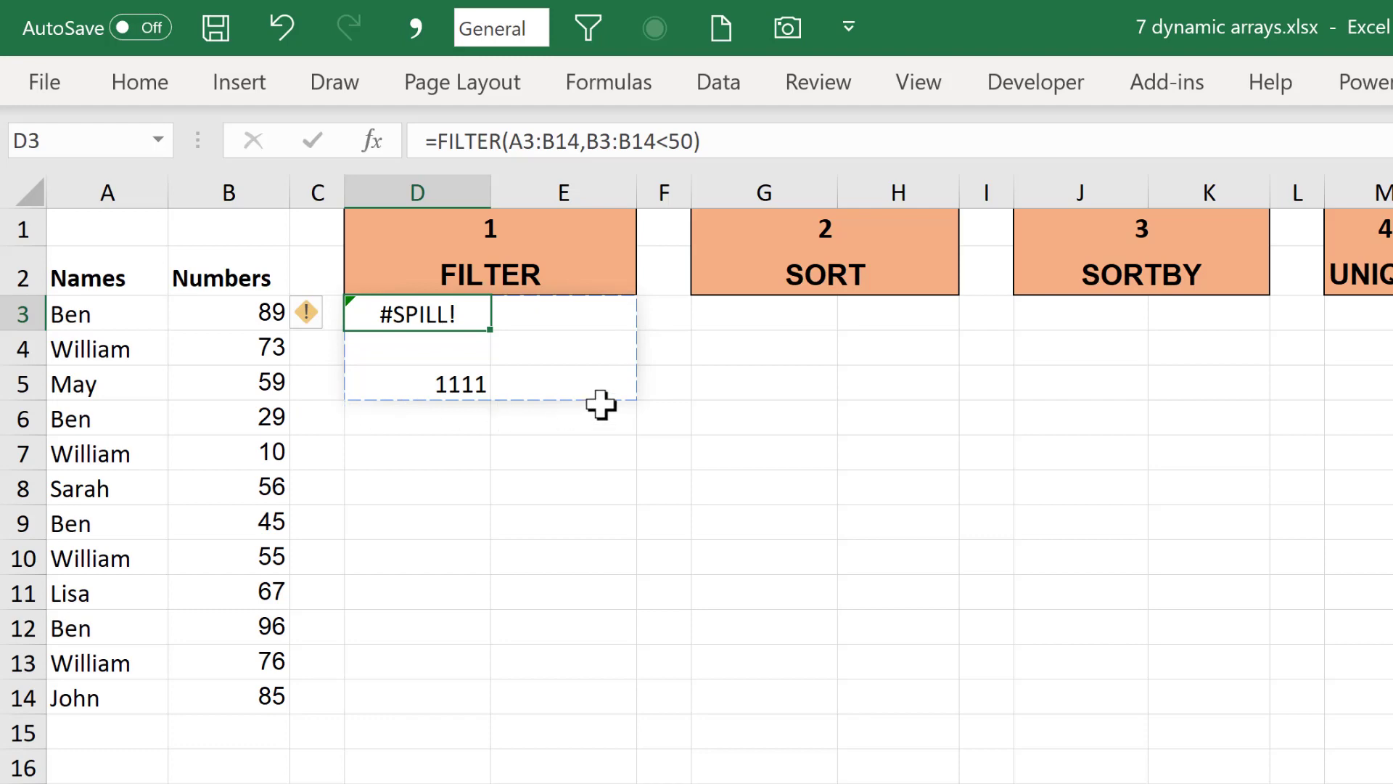
left_click(462, 379)
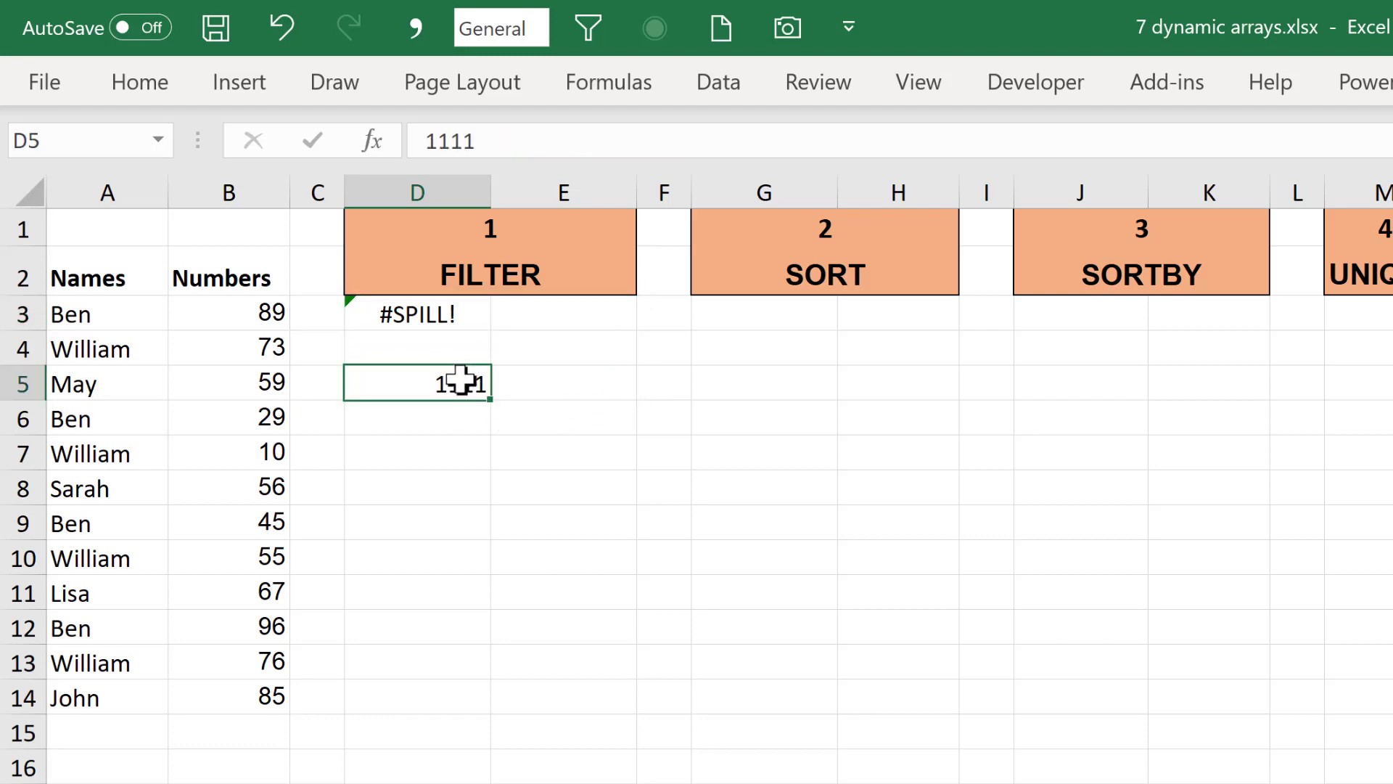
key("Delete")
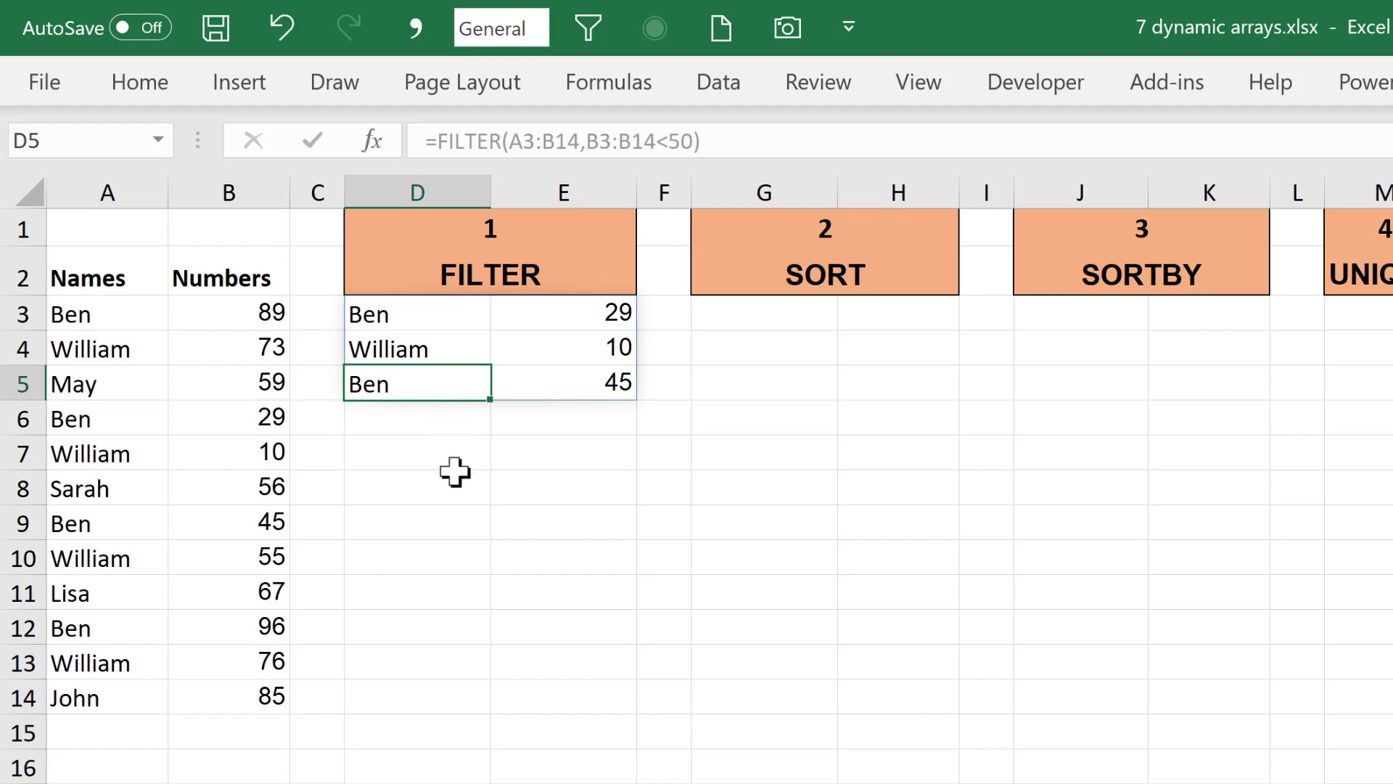
Change the criterion of the FILTER formula in D3 to B3:B14<10.
left_click(408, 314)
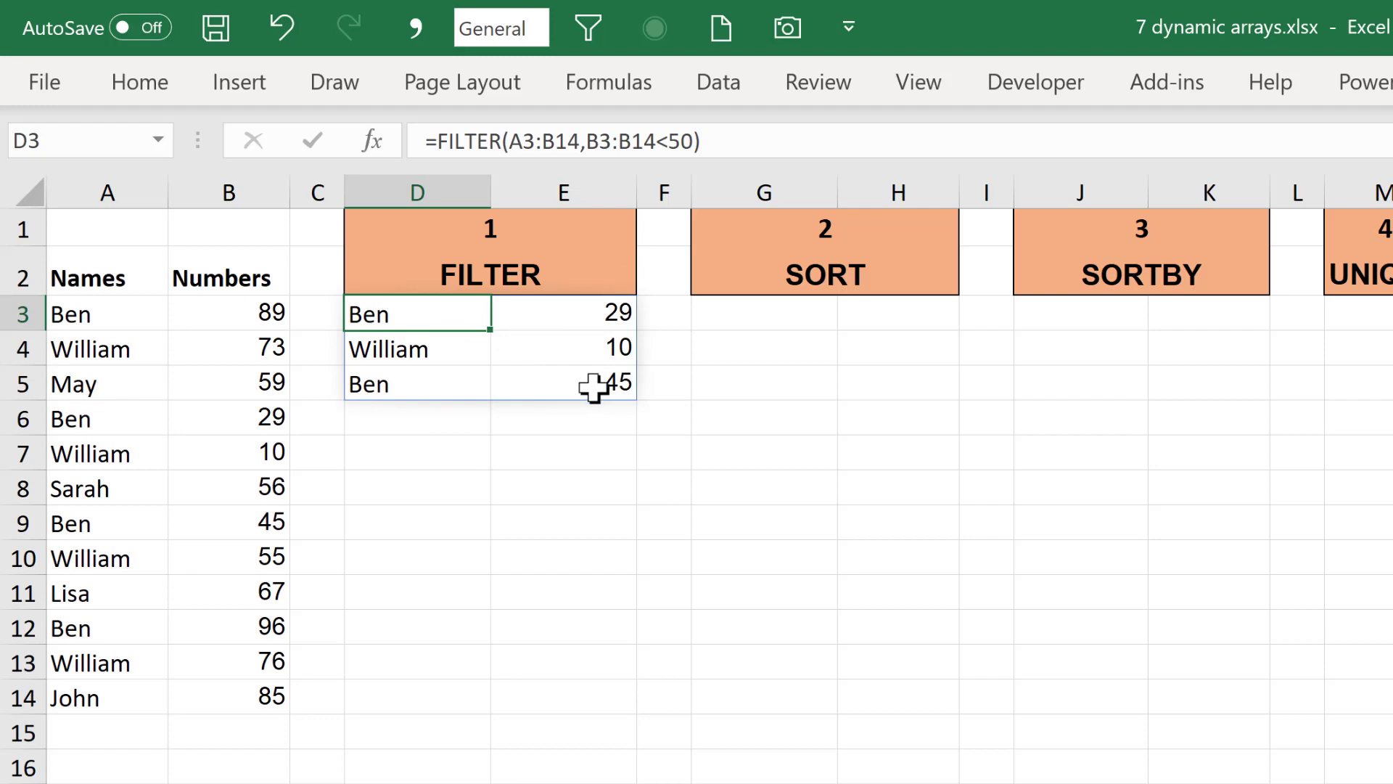
left_click(682, 140)
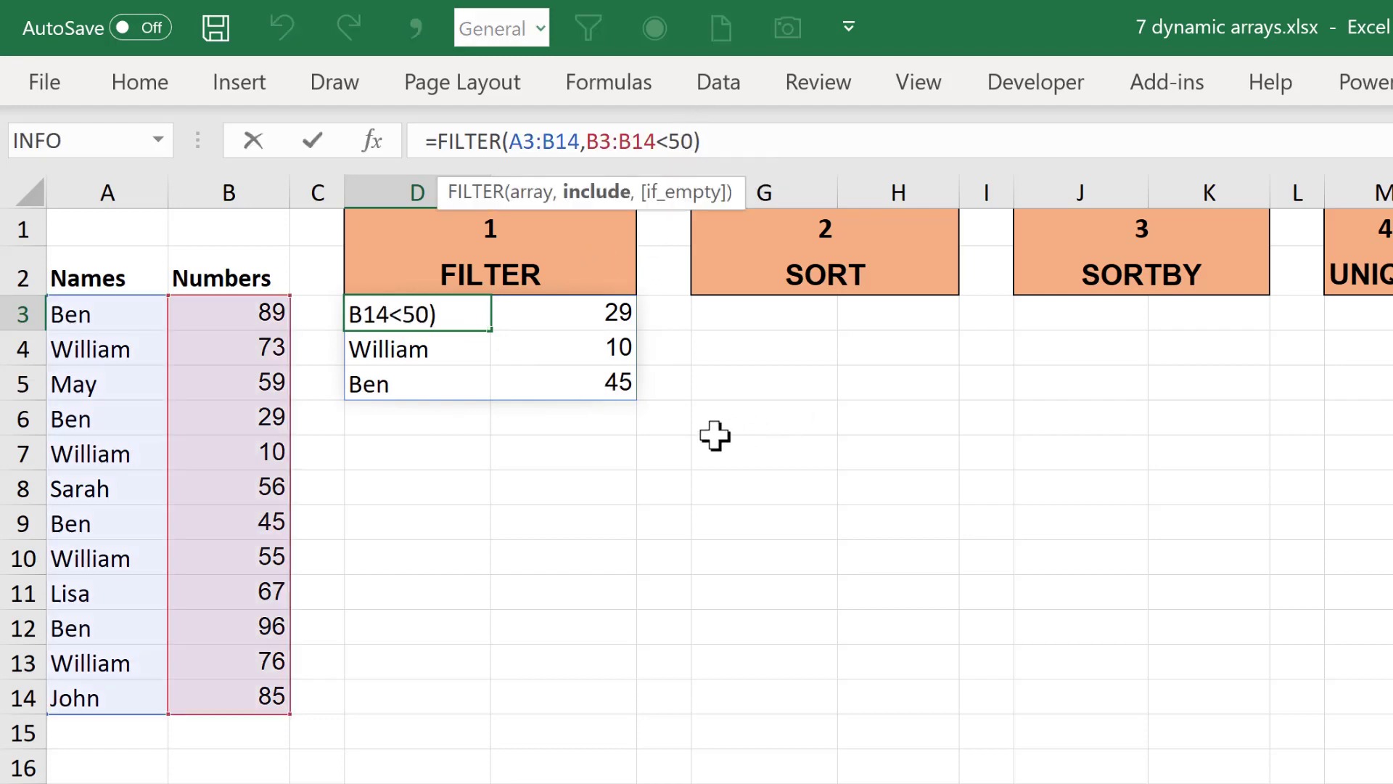
key("BackSpace")
type("1")
key("Return")
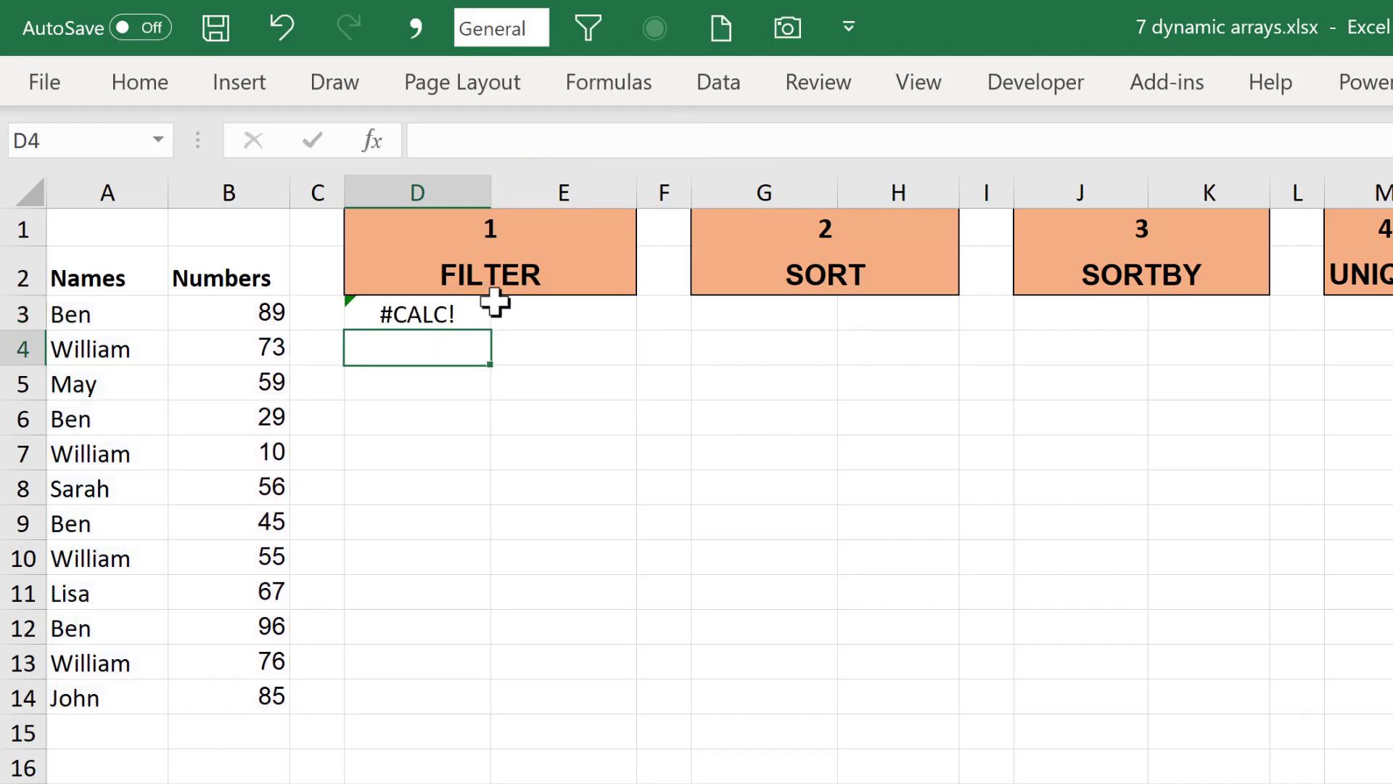
Add "None" as the if_empty argument of the FILTER formula in D3.
left_click(458, 314)
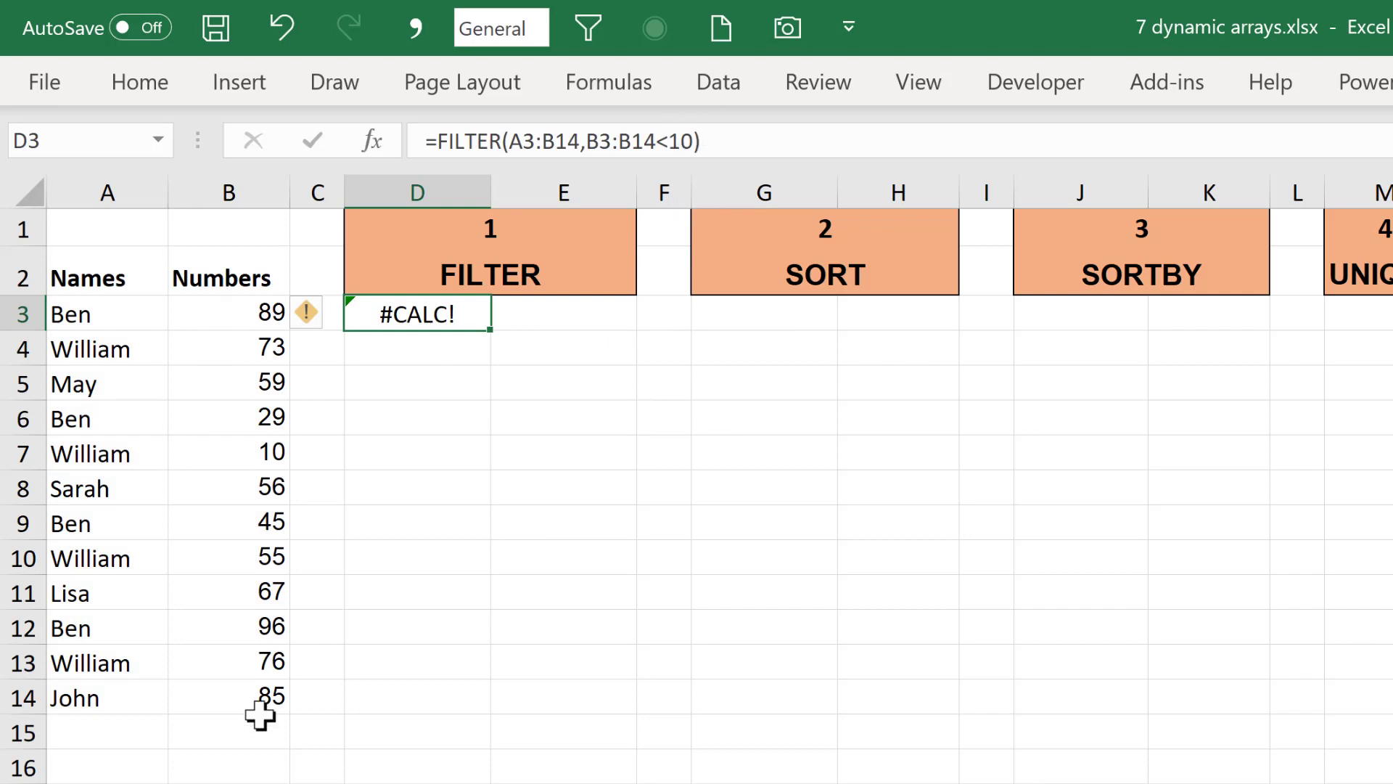
left_click(692, 141)
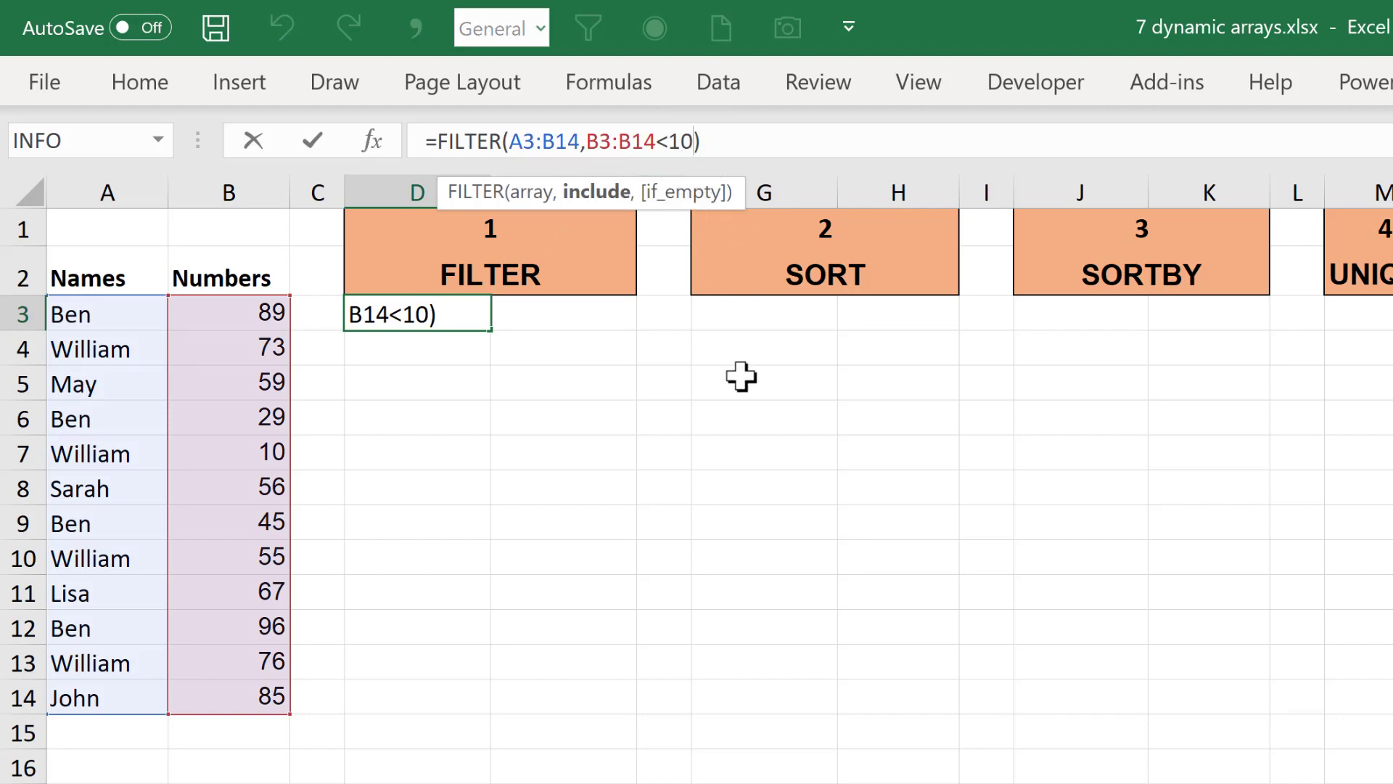
type(",")
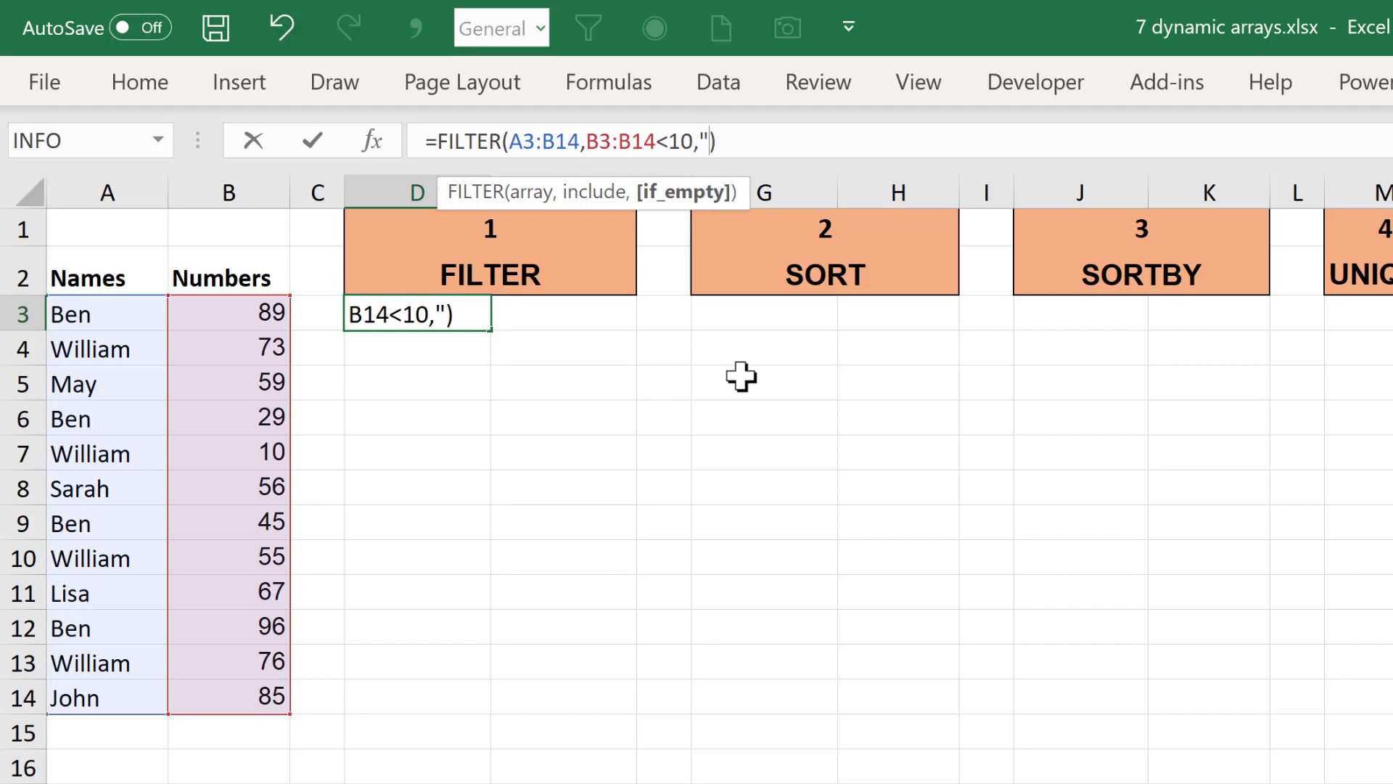
type("\"None\"")
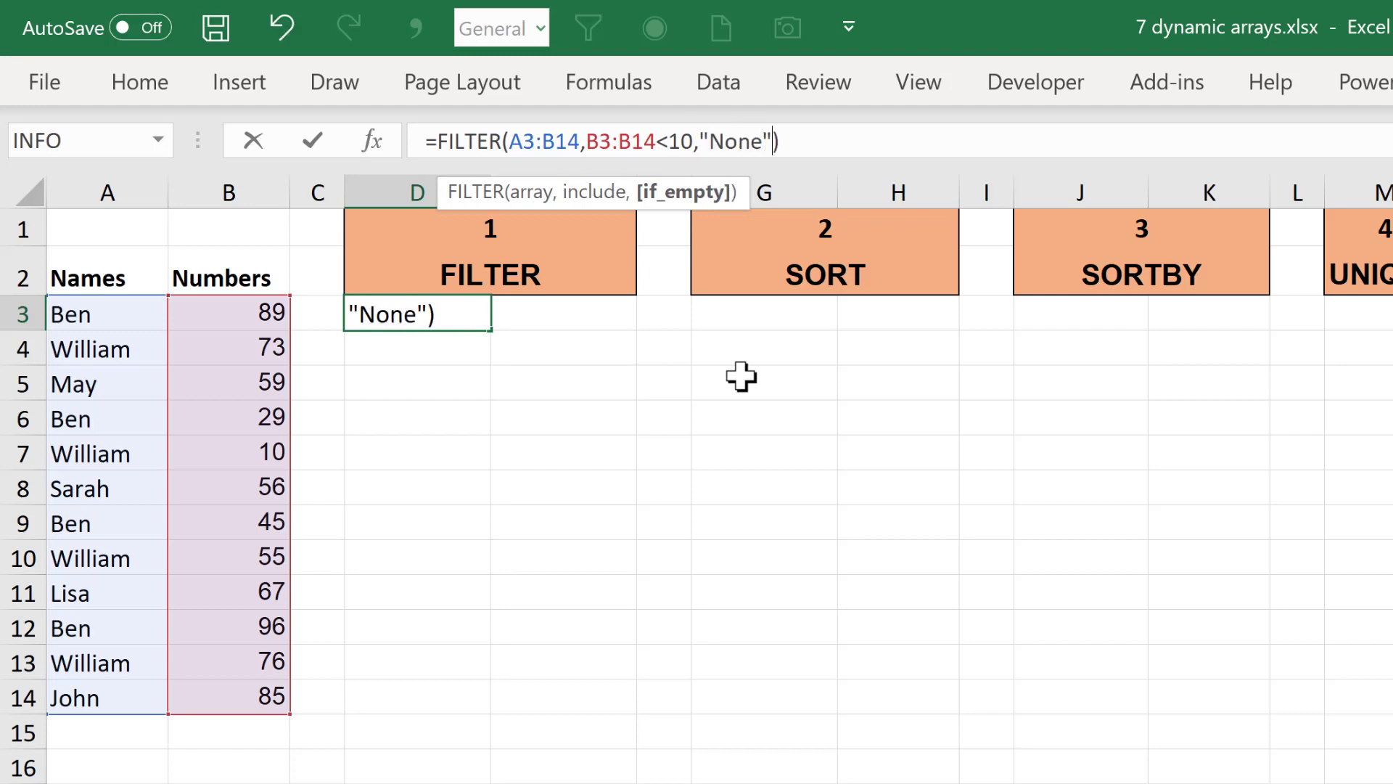
key("Return")
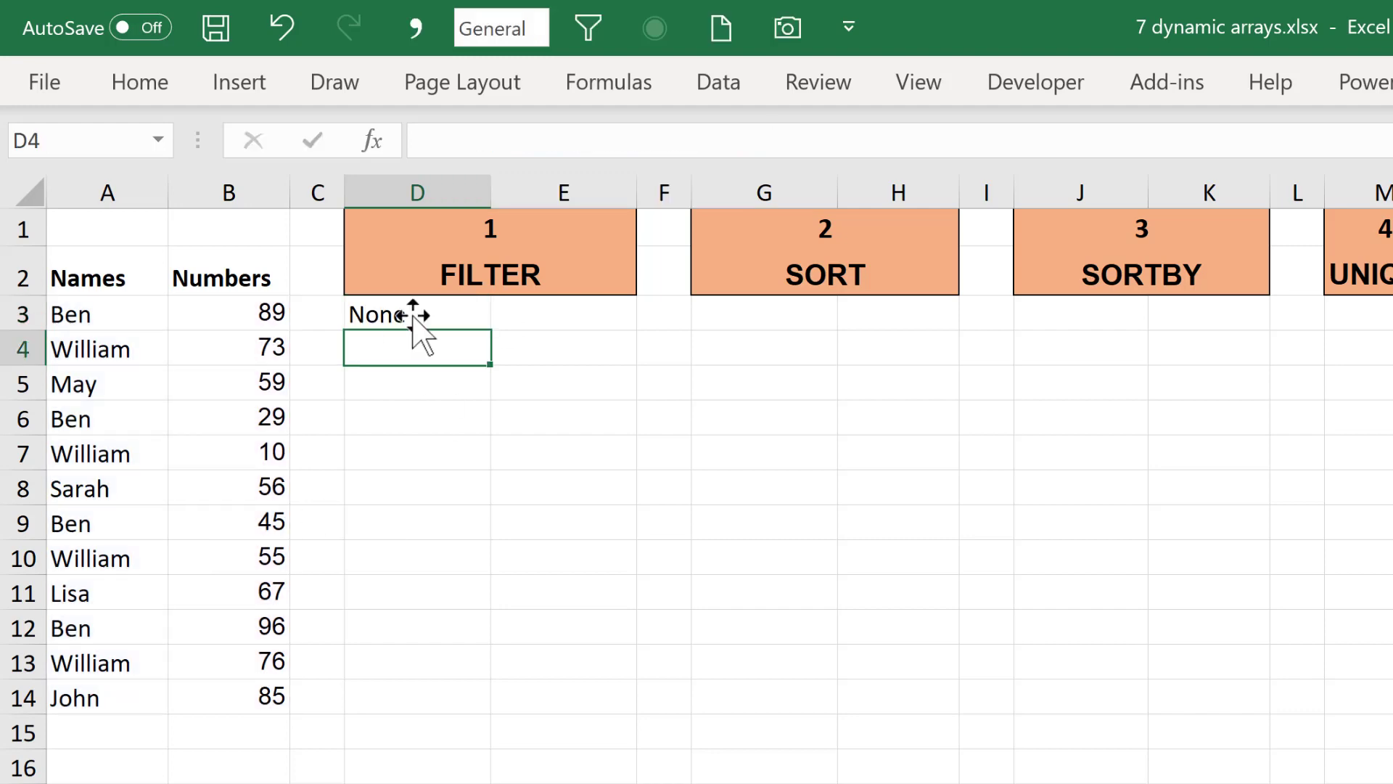
Strip the <10 condition and the "None" argument from the FILTER formula in D3.
left_click(460, 307)
left_click(808, 144)
key("Left")
key("BackSpace")
key("BackSpace")
key("BackSpace")
key("BackSpace")
key("BackSpace")
key("BackSpace")
key("BackSpace")
key("BackSpace")
key("BackSpace")
key("BackSpace")
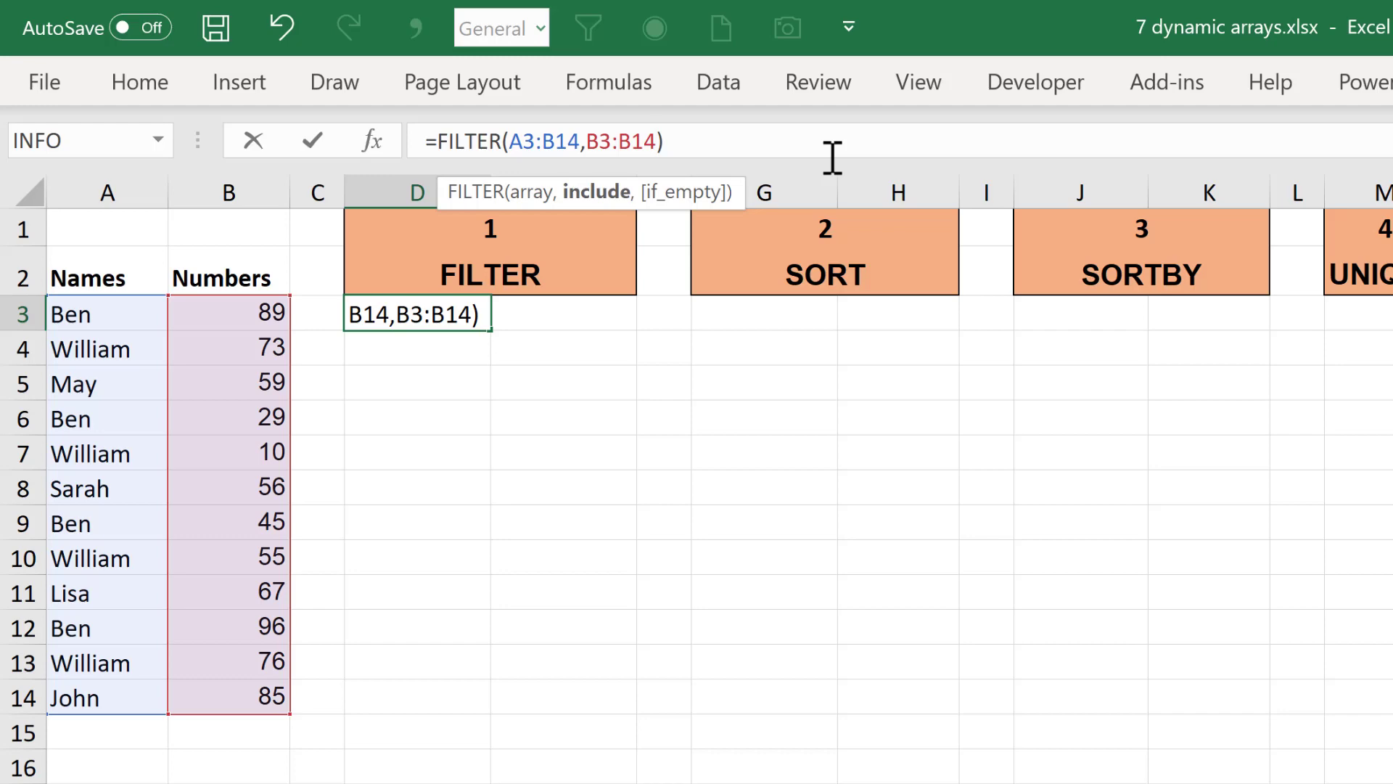
Set the FILTER criterion in D3 to A3:A14 equal to the first listed name as text, and compare the spilled rows with the source list.
key("Left")
key("Left")
key("Left")
key("Left")
key("Left")
key("BackSpace")
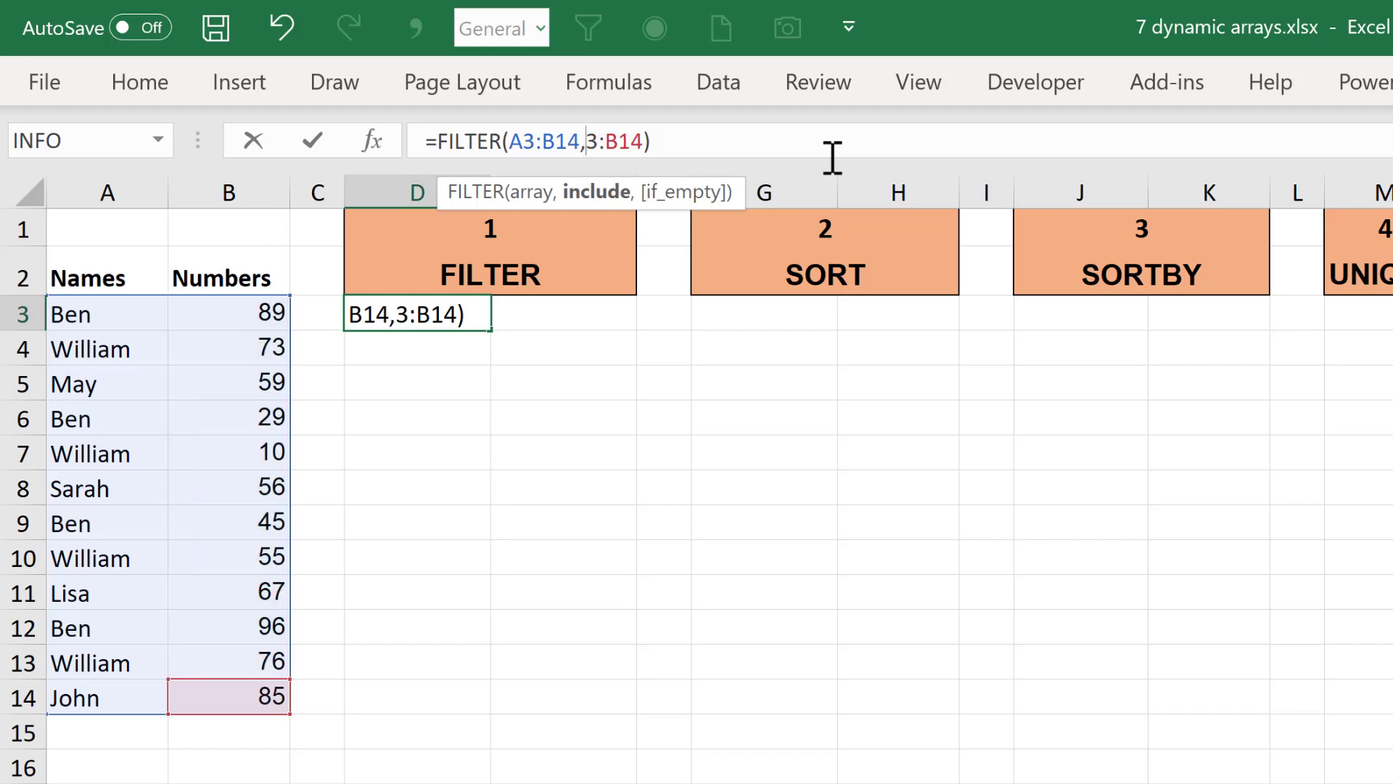
type("A")
key("Right")
key("BackSpace")
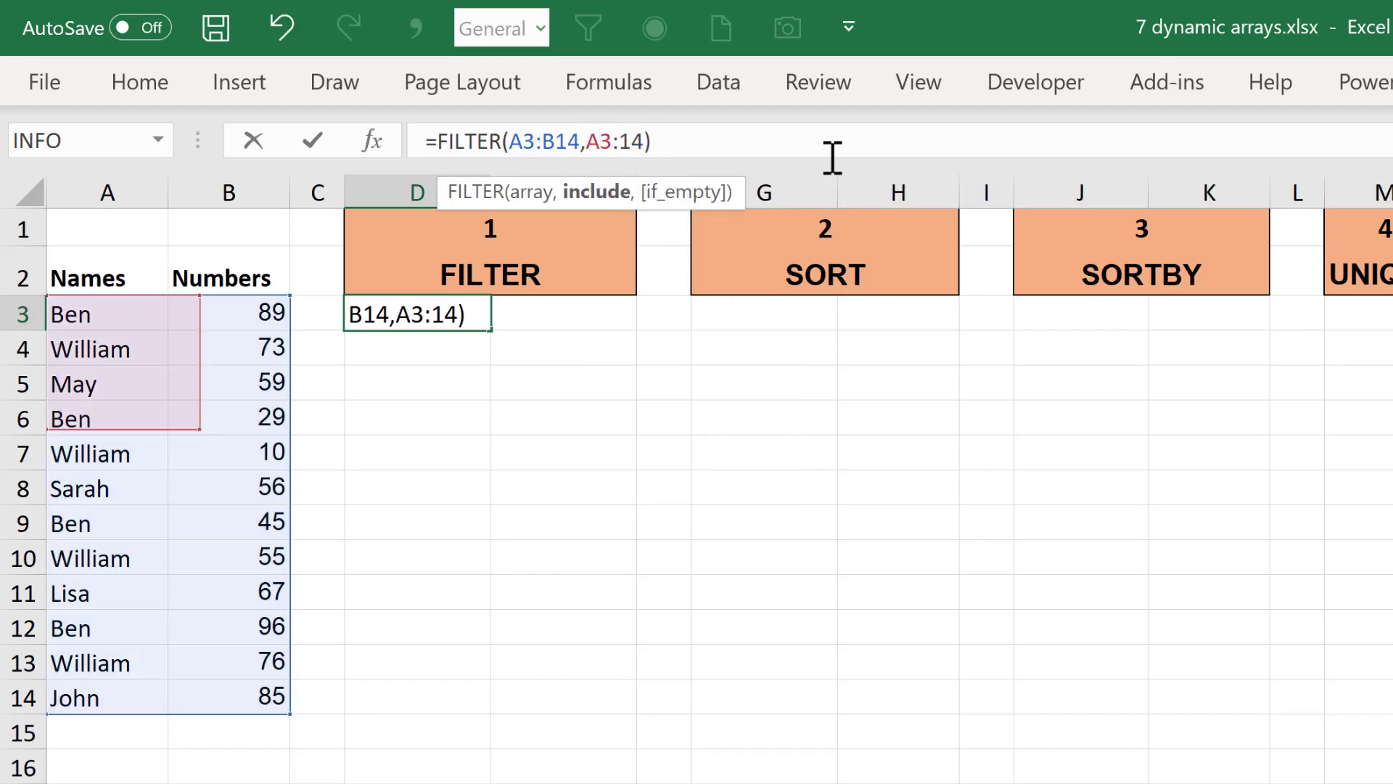
type("A")
key("Right")
key("Right")
type("=")
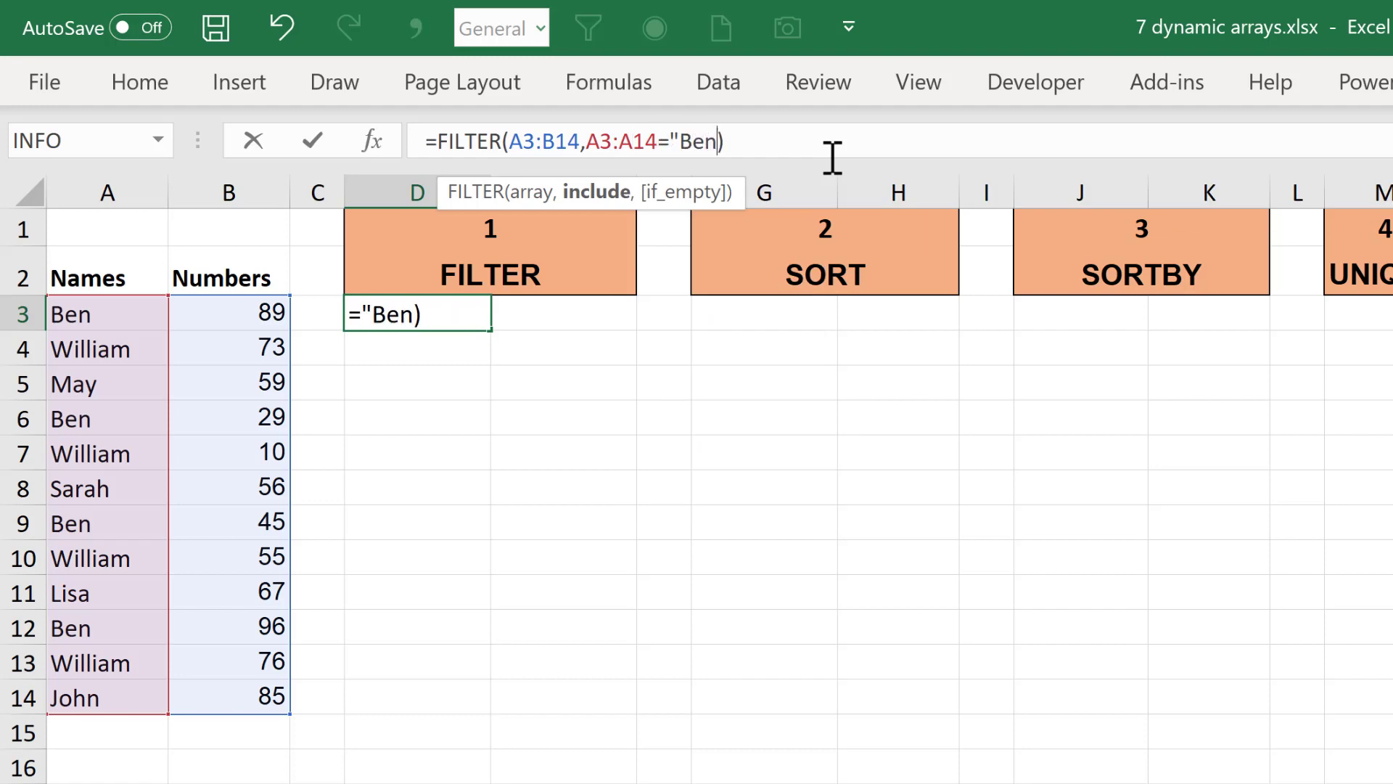
type("\"Ben\"")
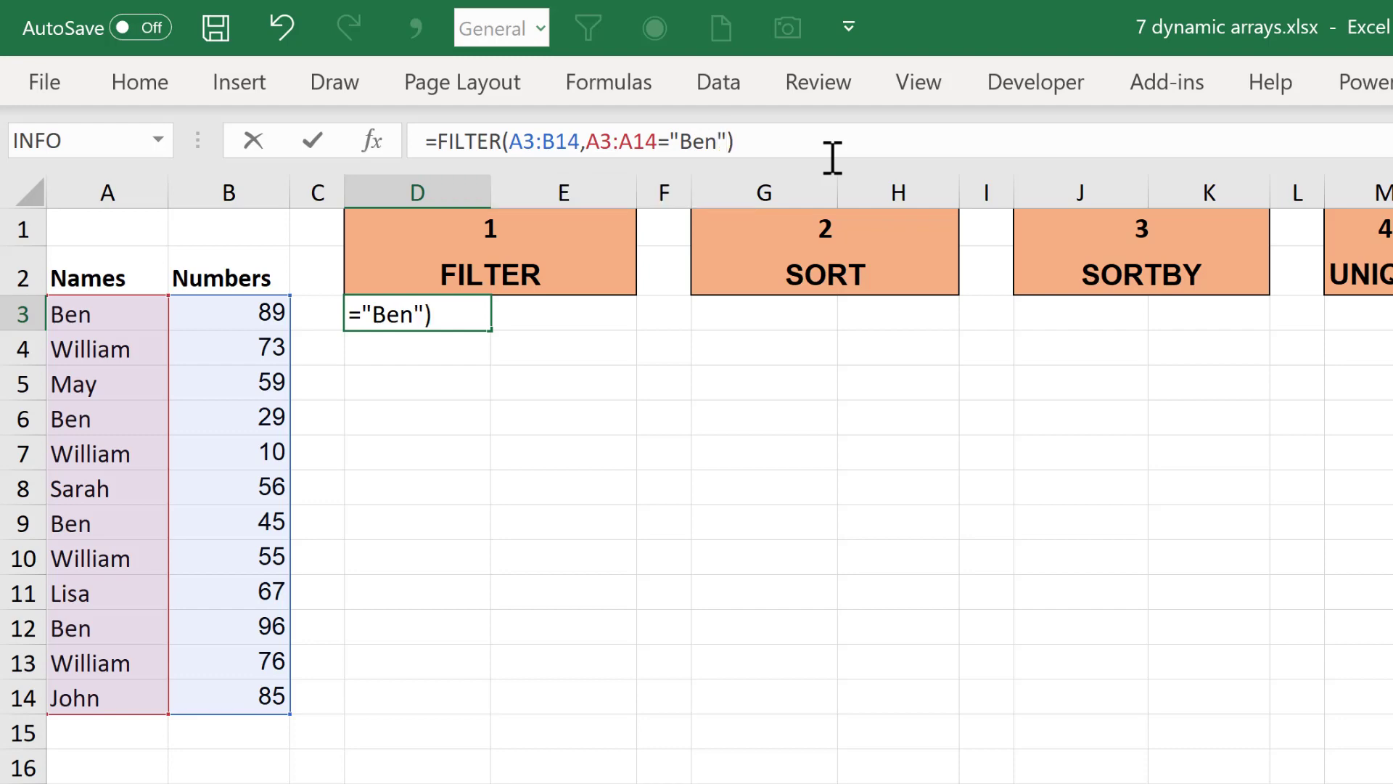
key("Return")
left_click(399, 322)
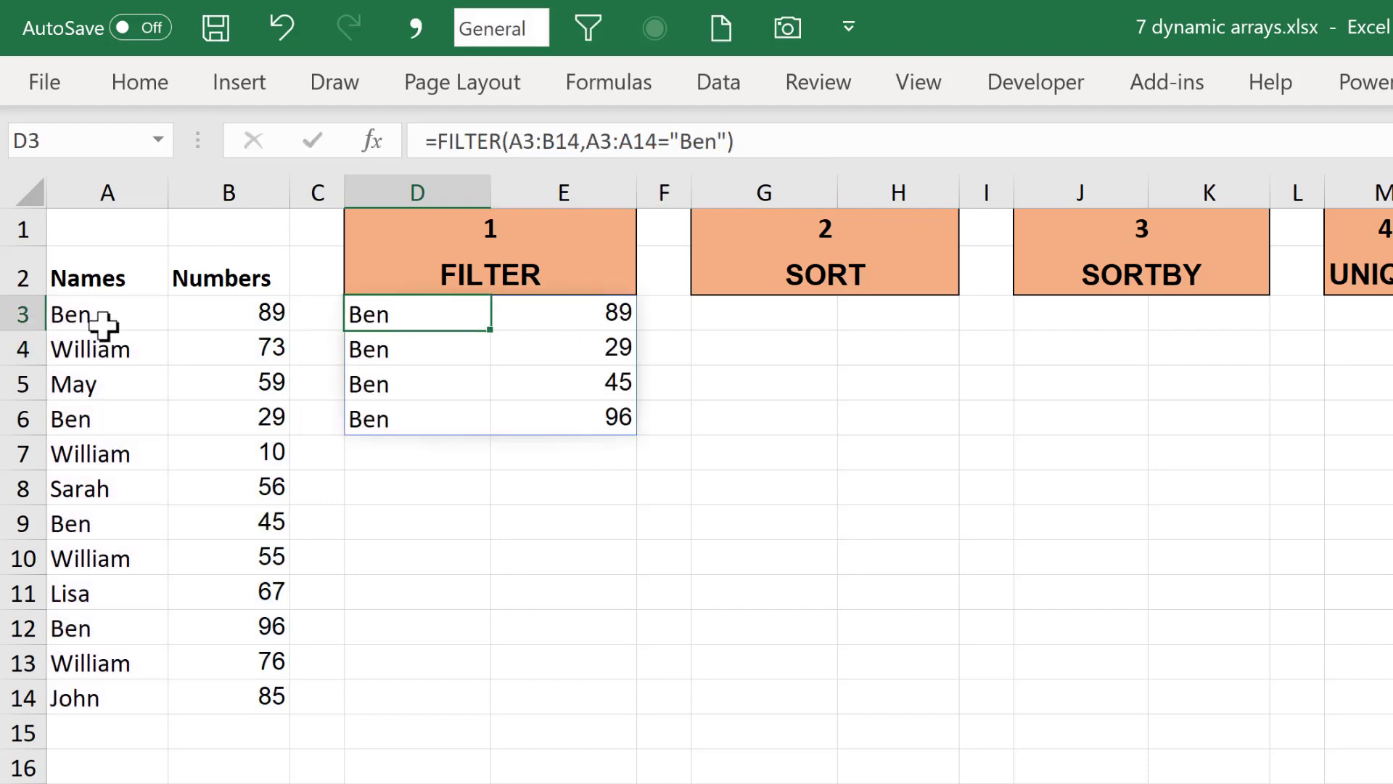
left_click_drag(115, 320, 233, 698)
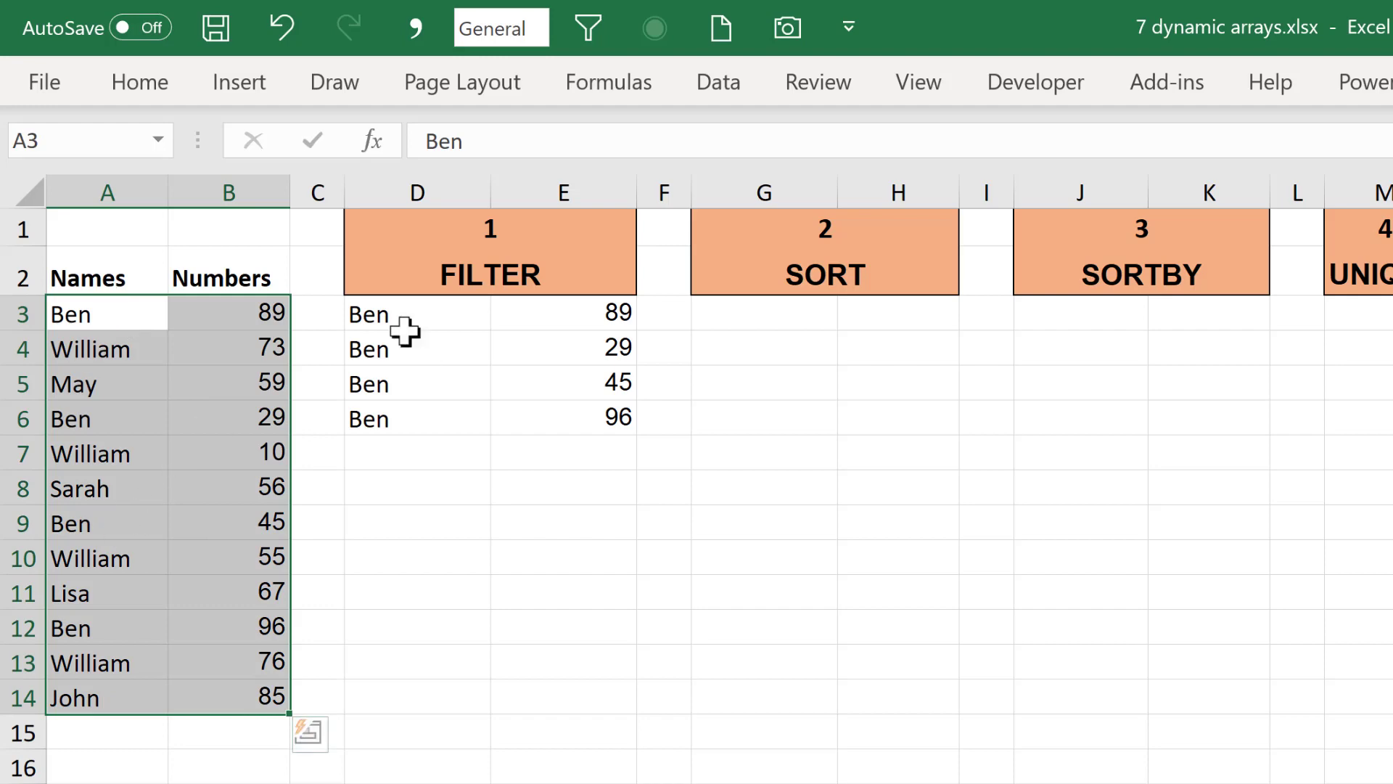
left_click_drag(407, 320, 568, 412)
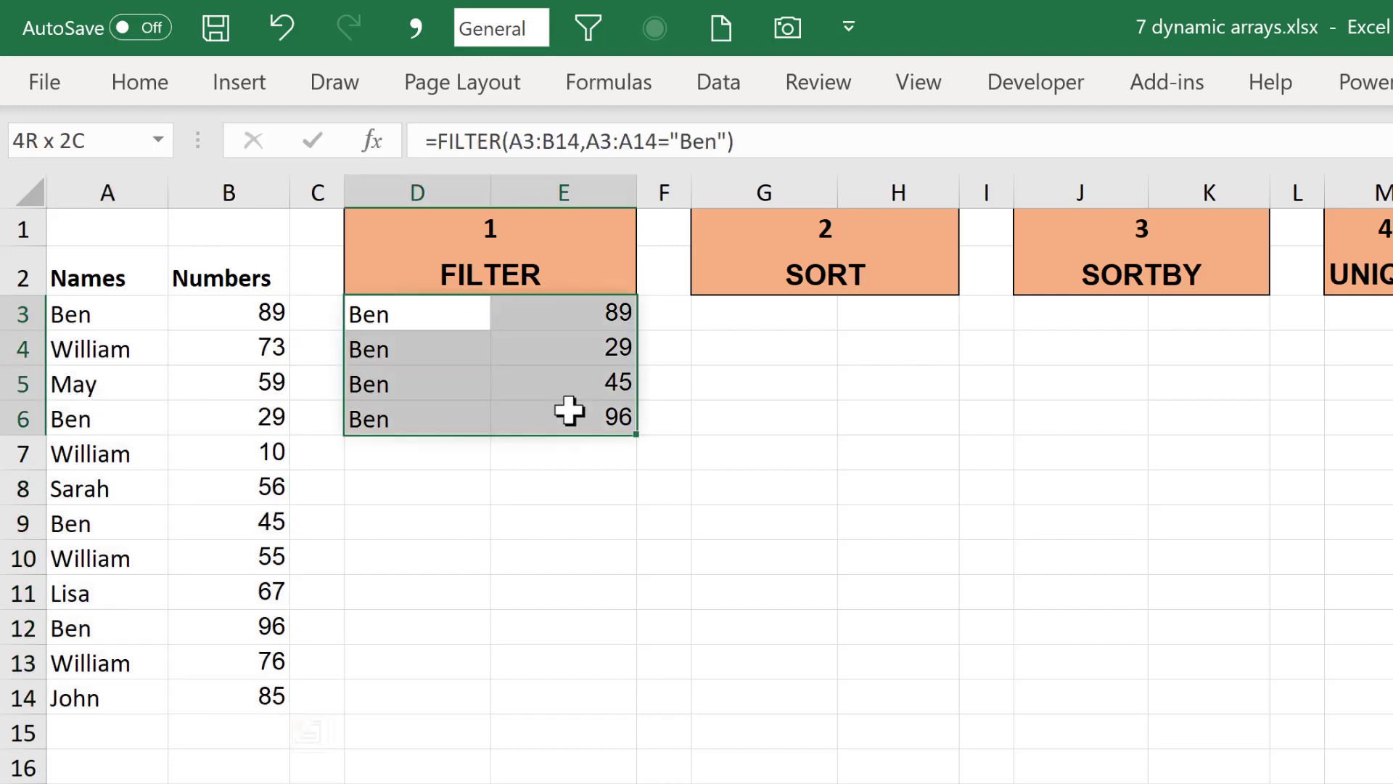
left_click(506, 520)
Enter =SORT(A3:B14,2,1,FALSE) in G3 to sort the list by its numbers in ascending order, and check the result against the source.
left_click(811, 320)
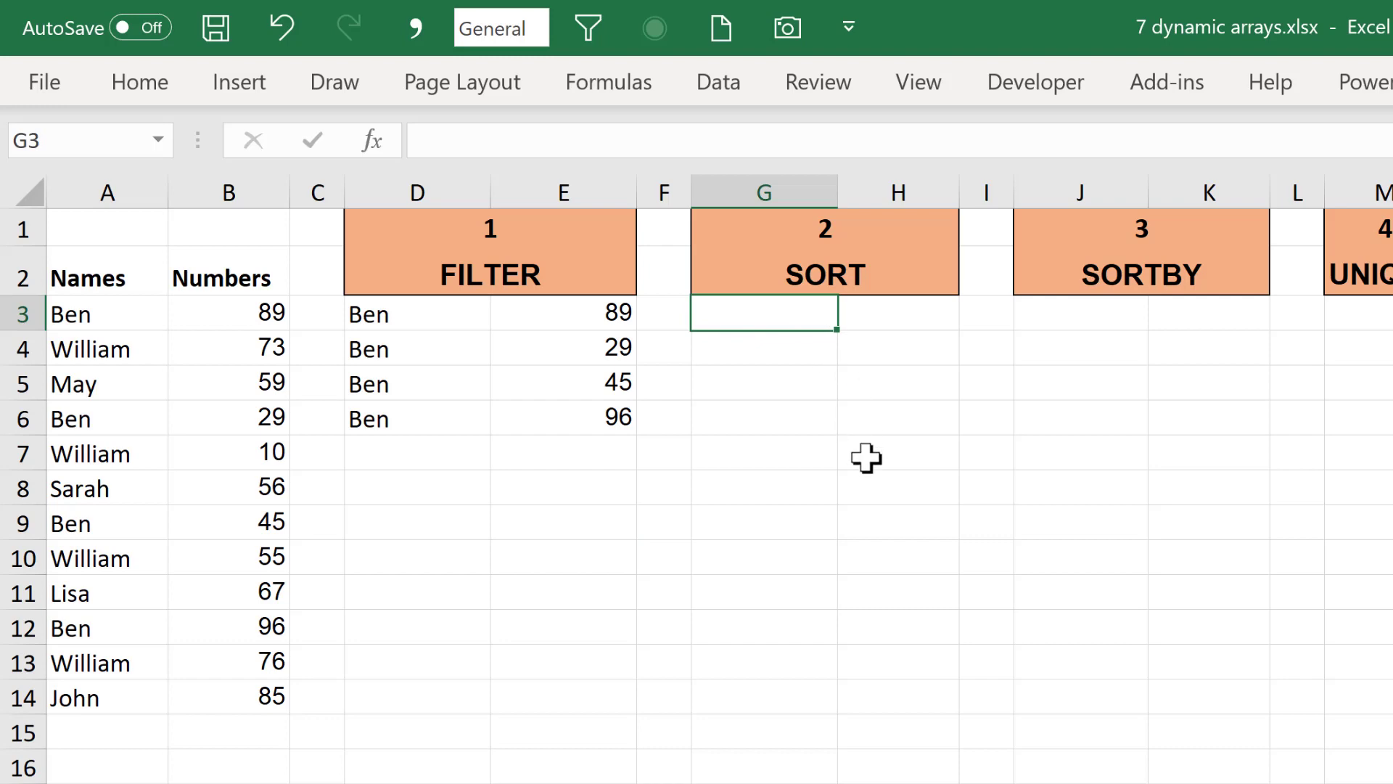
type("=sort")
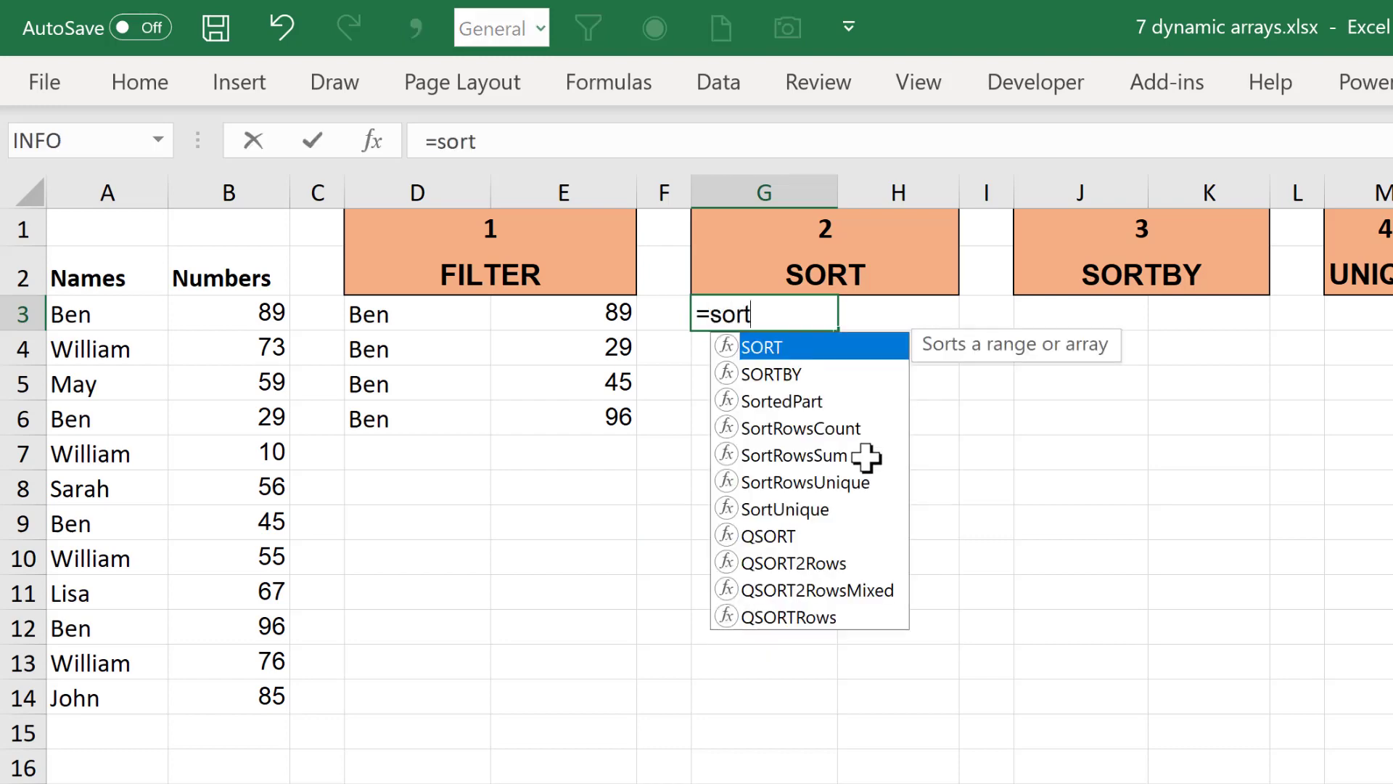
key("Tab")
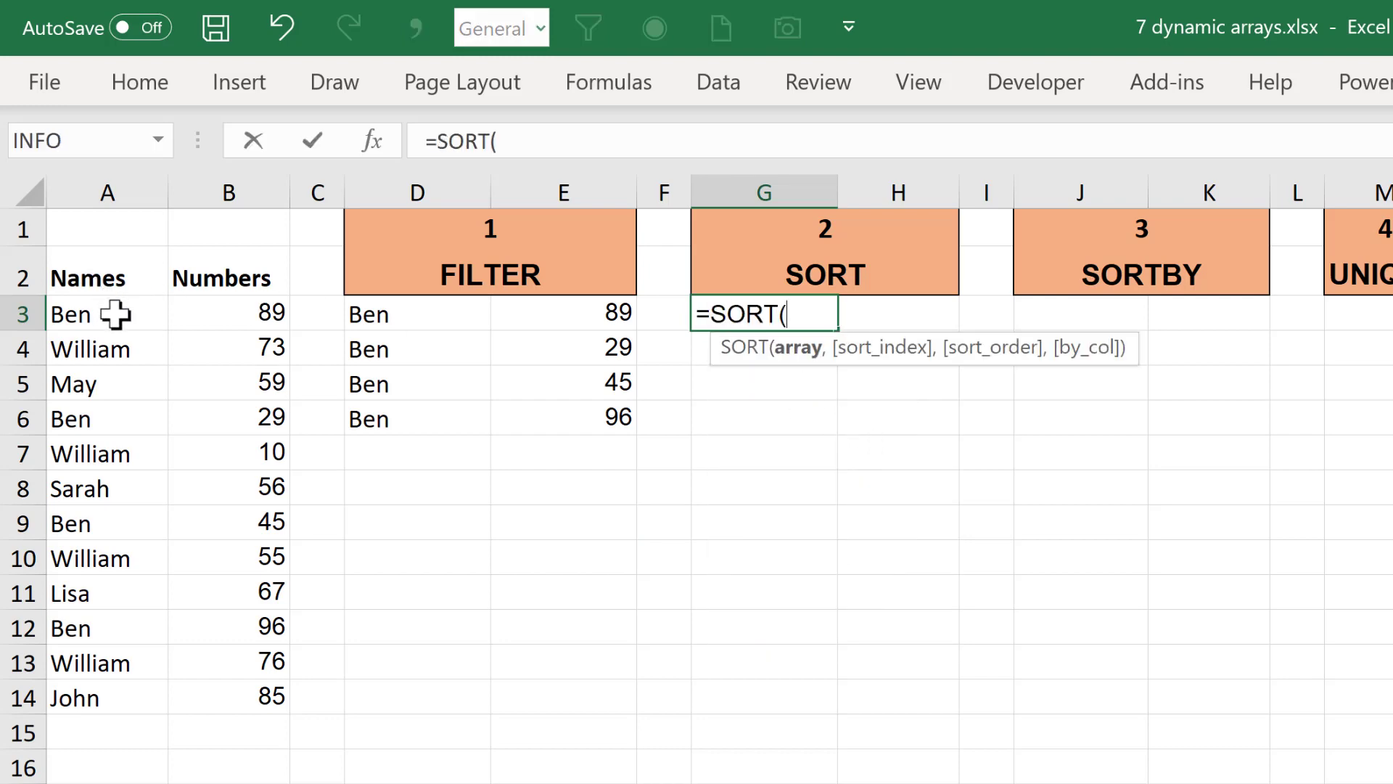
left_click_drag(109, 314, 247, 699)
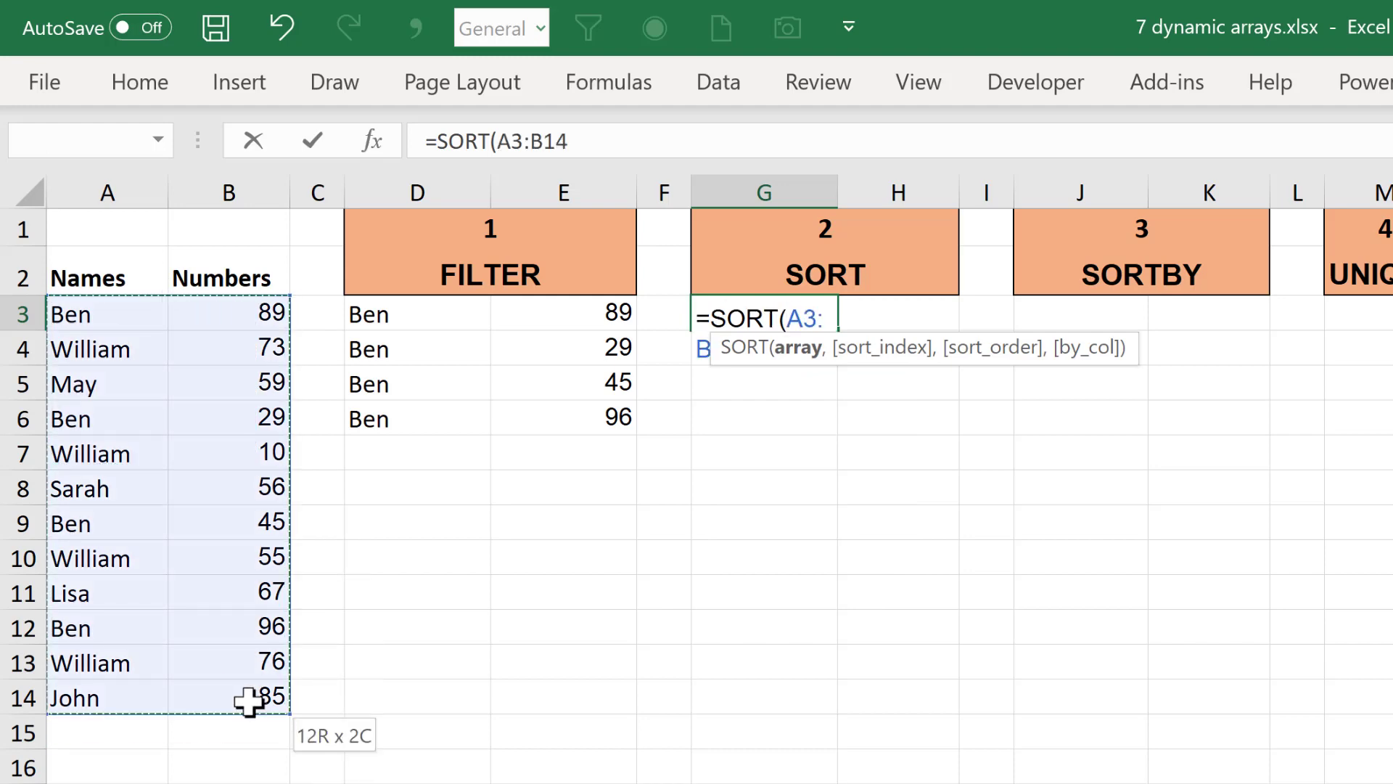
type(",")
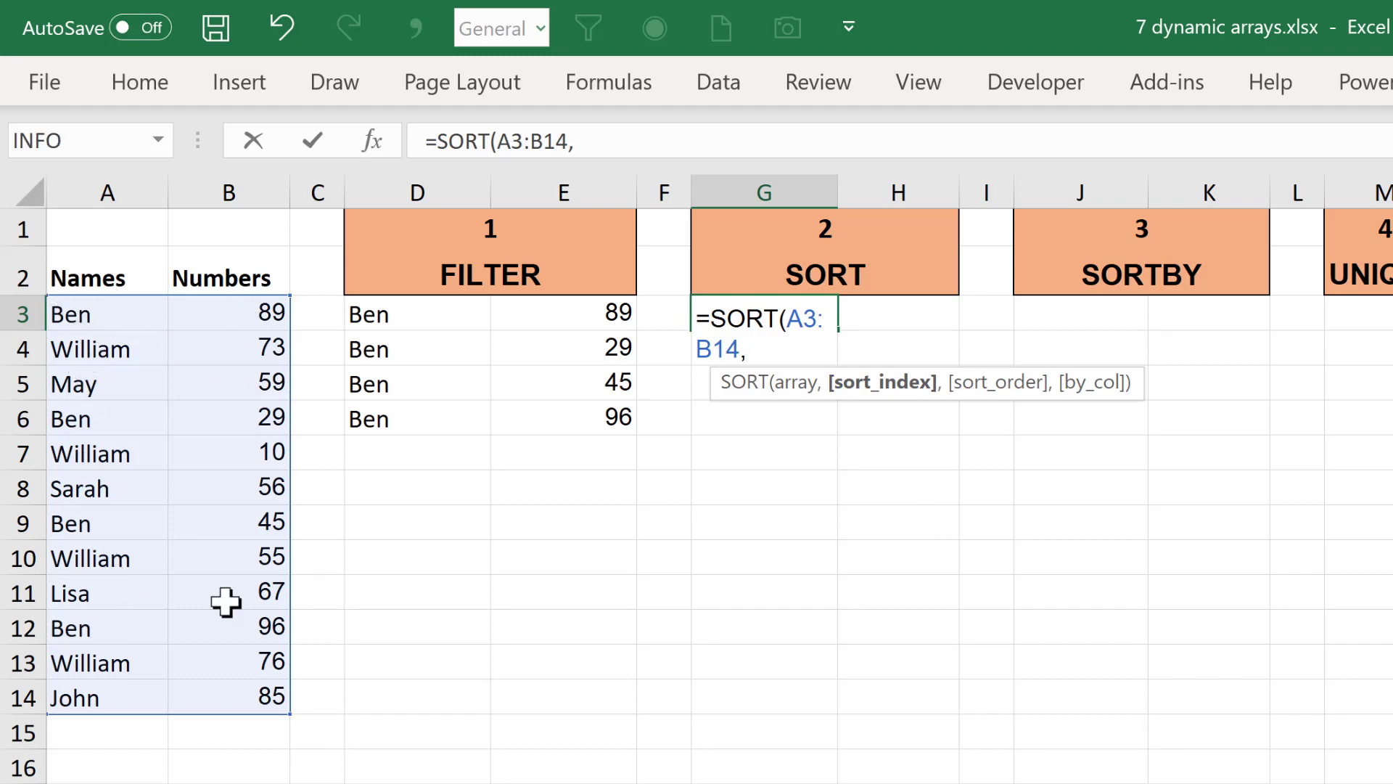
type("2")
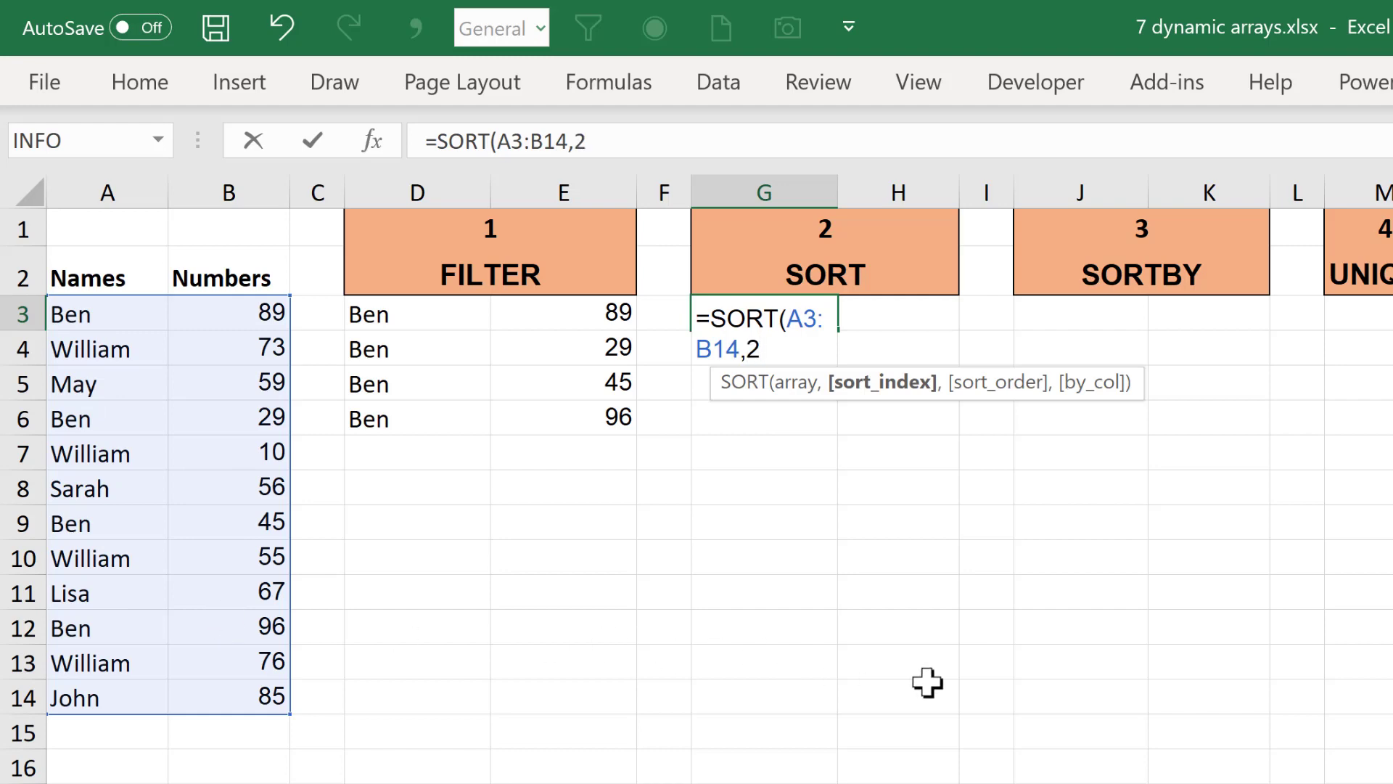
type(",")
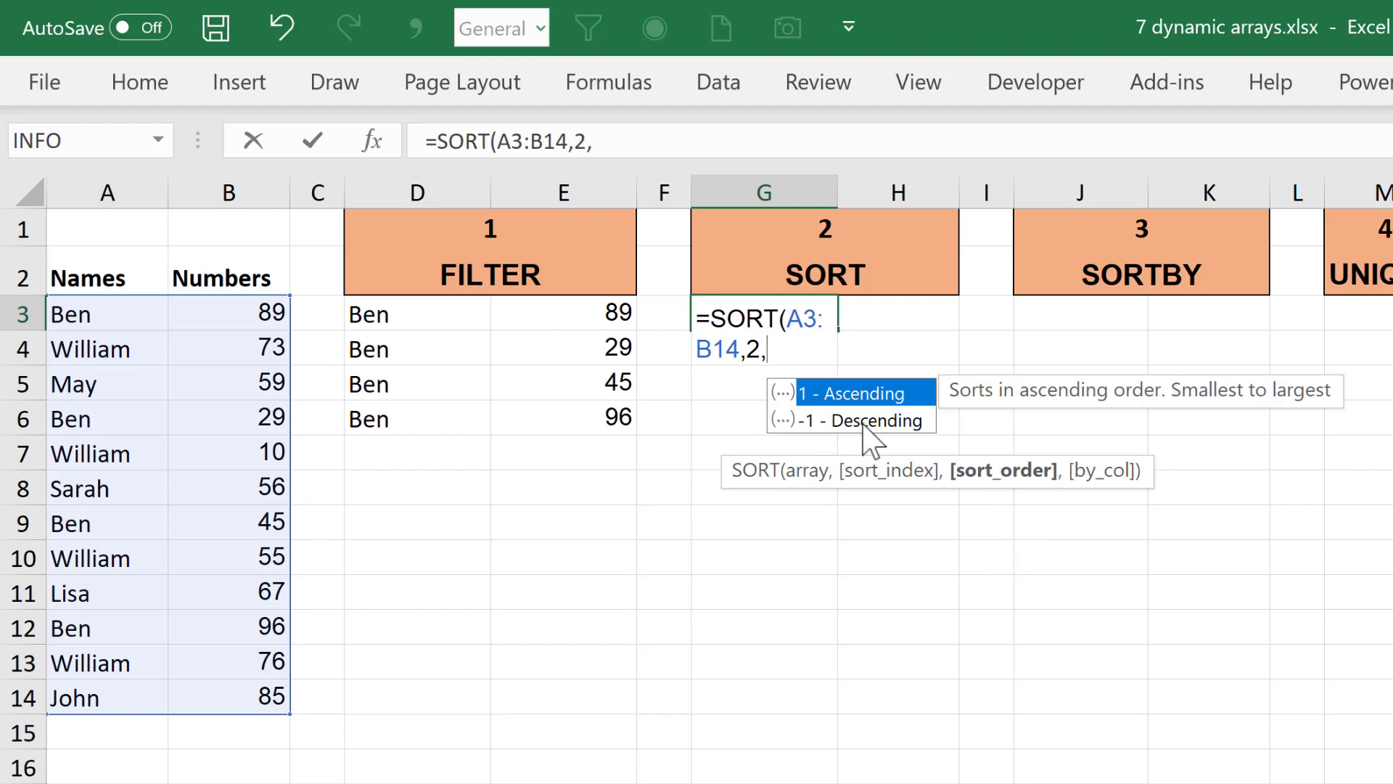
double_click(855, 396)
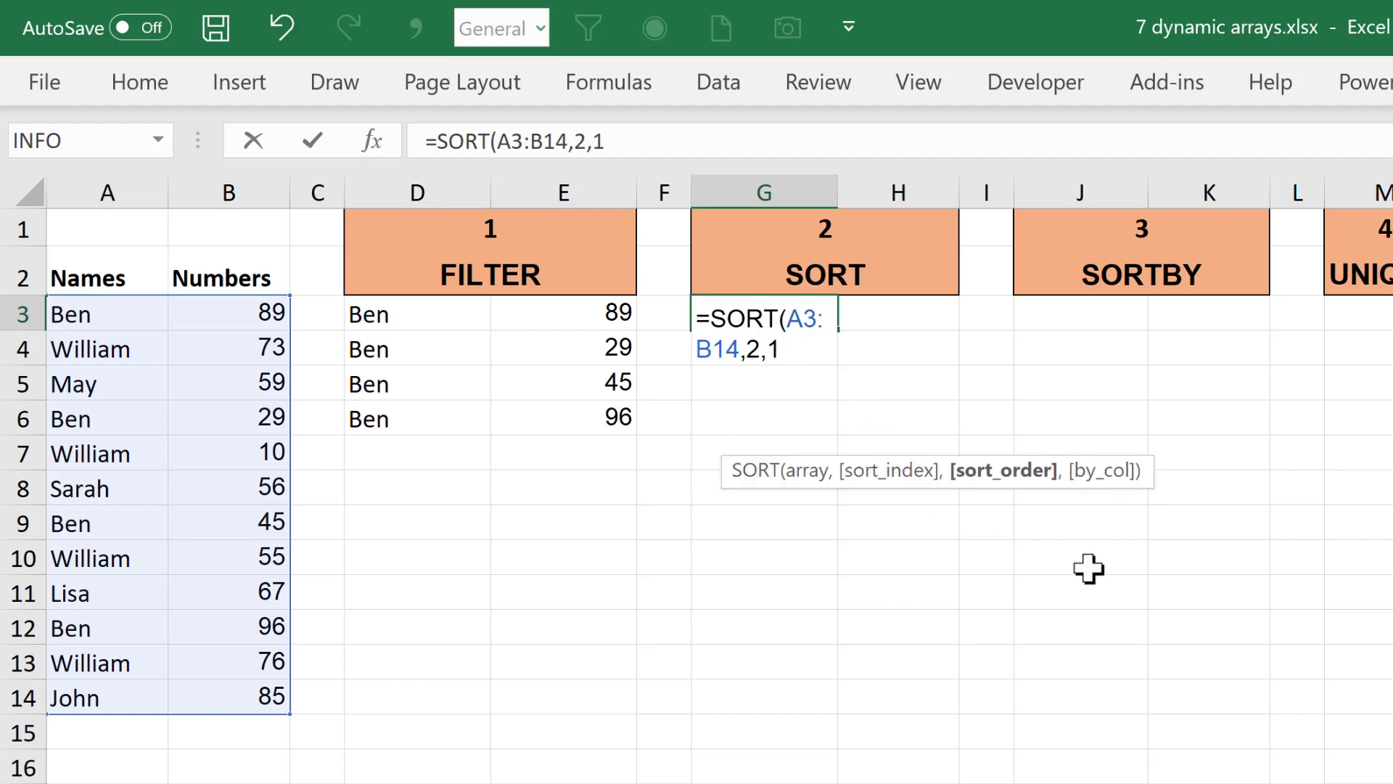
type(",")
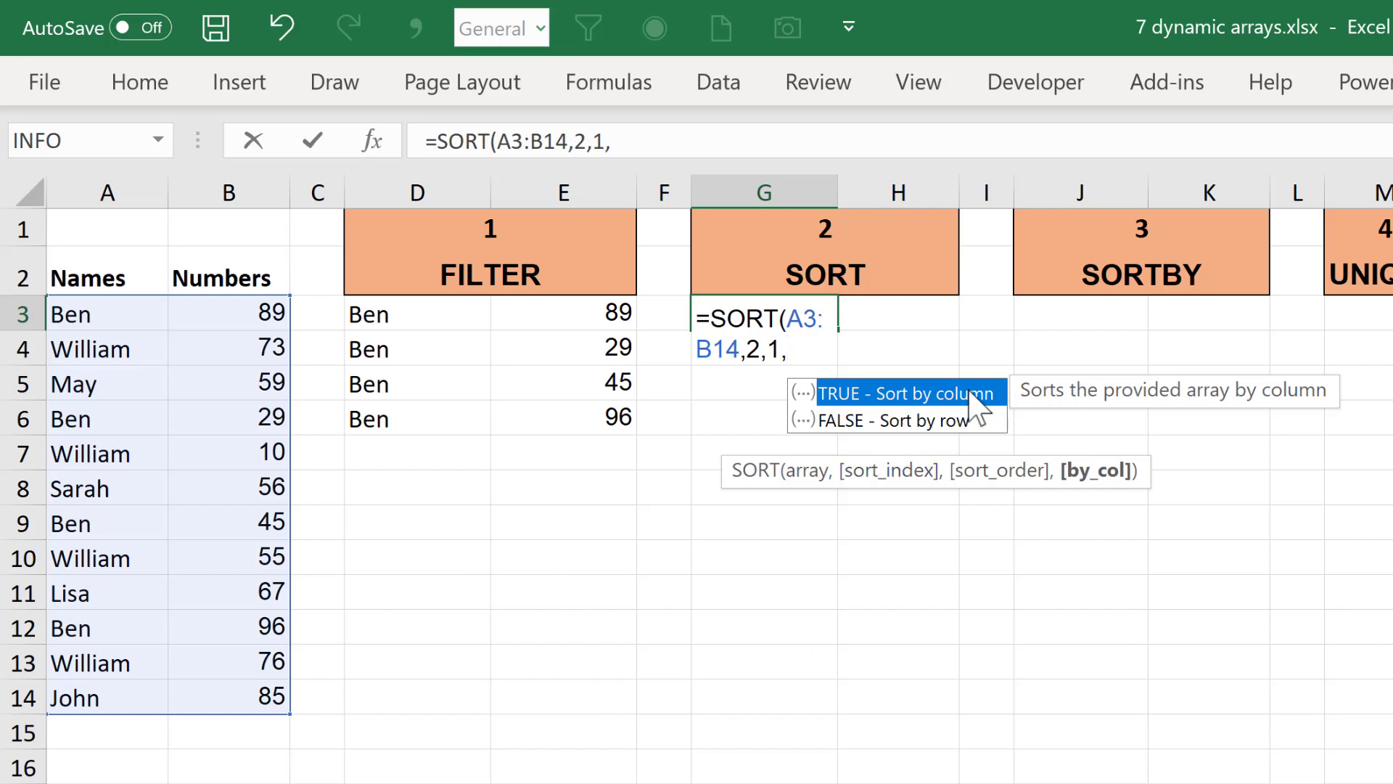
double_click(858, 419)
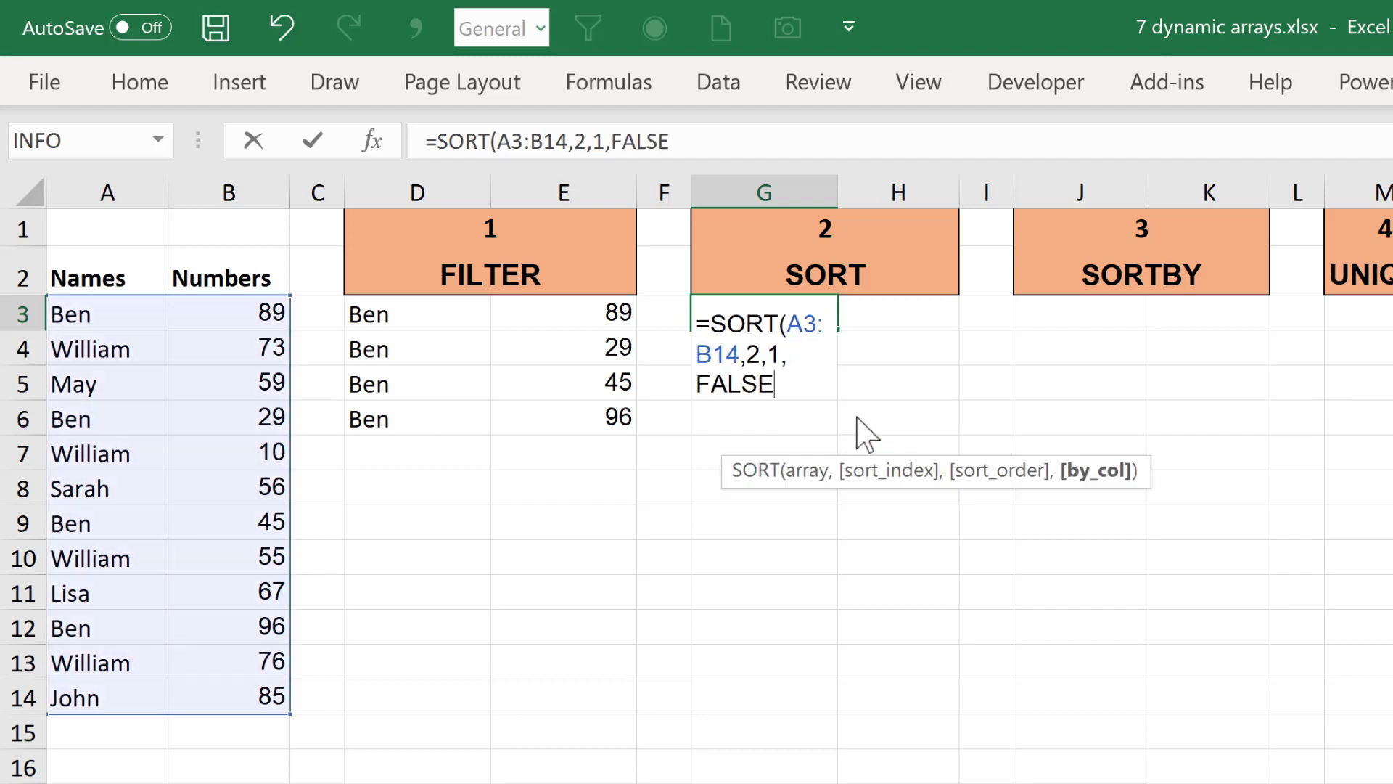
type(")")
key("Return")
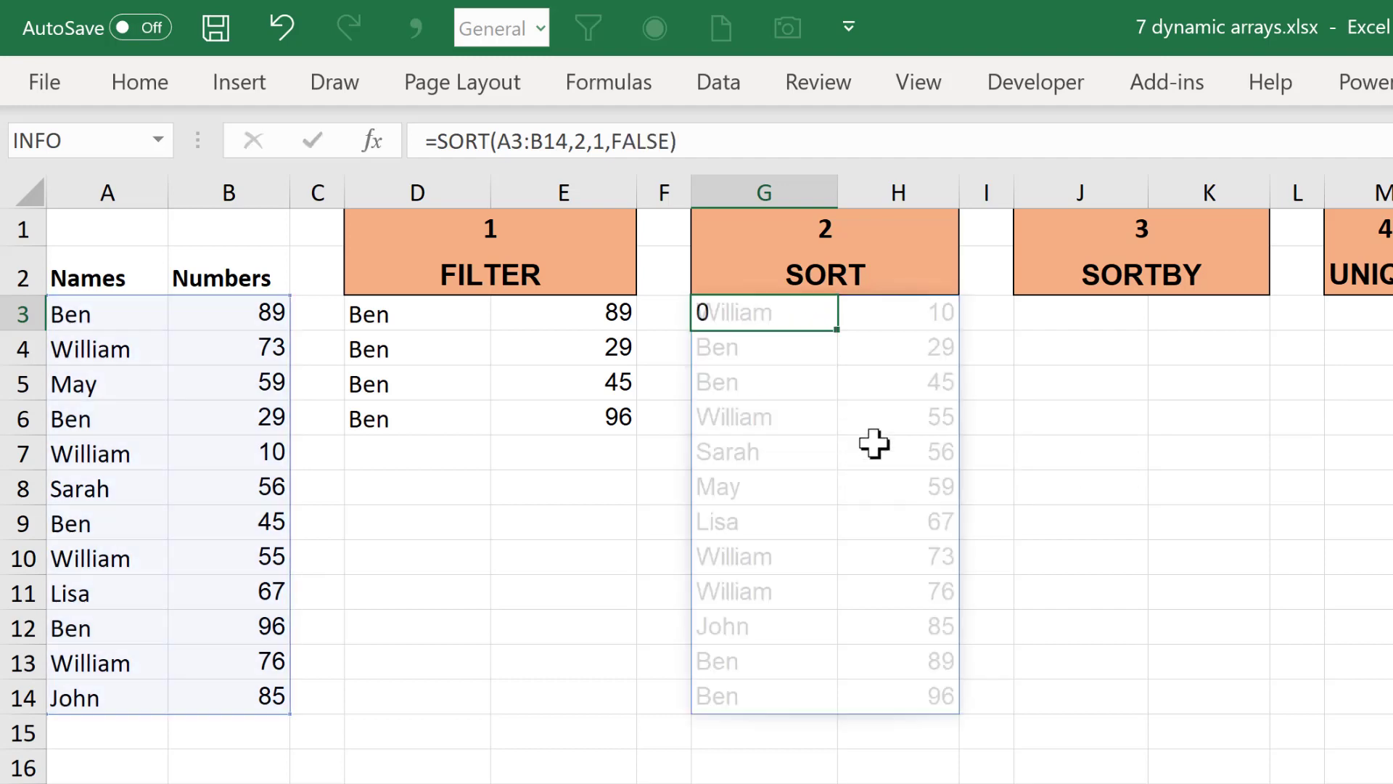
left_click(808, 312)
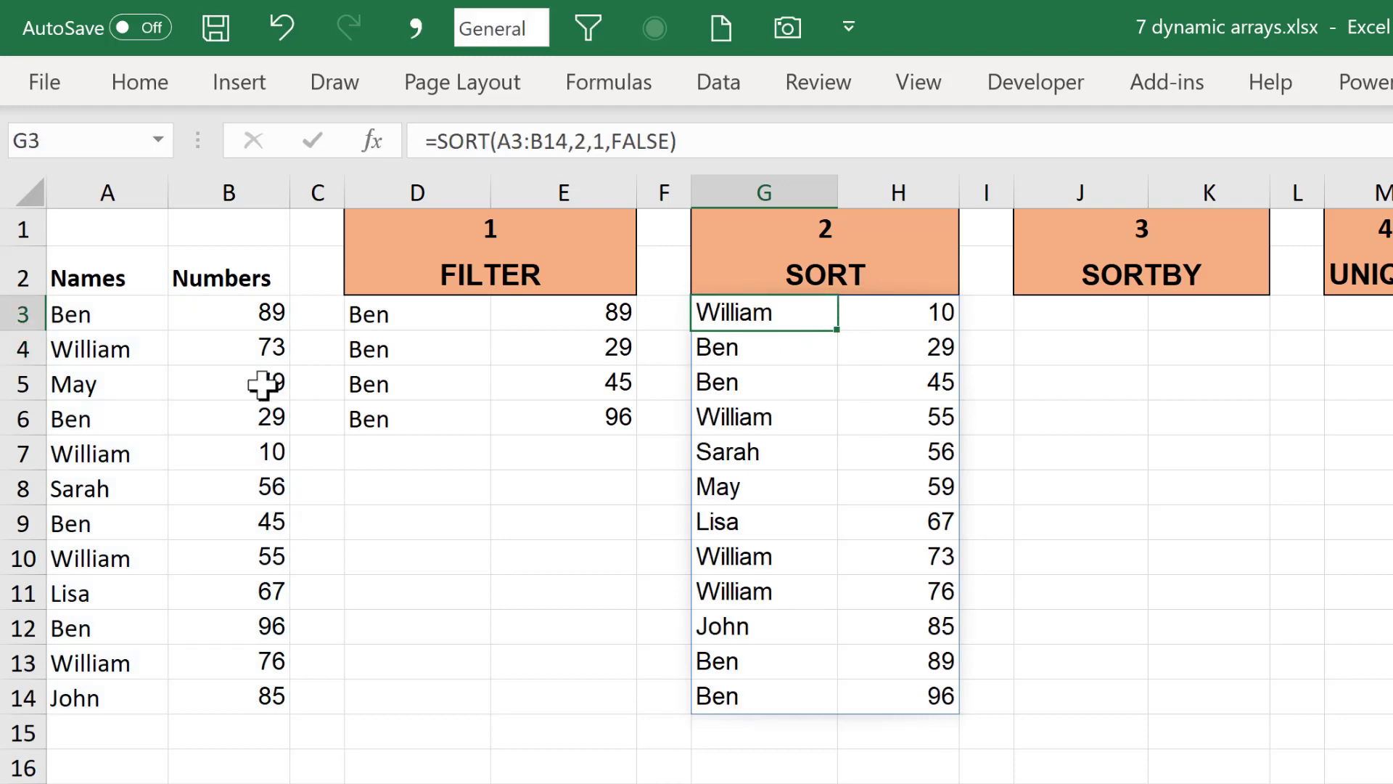
left_click_drag(167, 323, 264, 698)
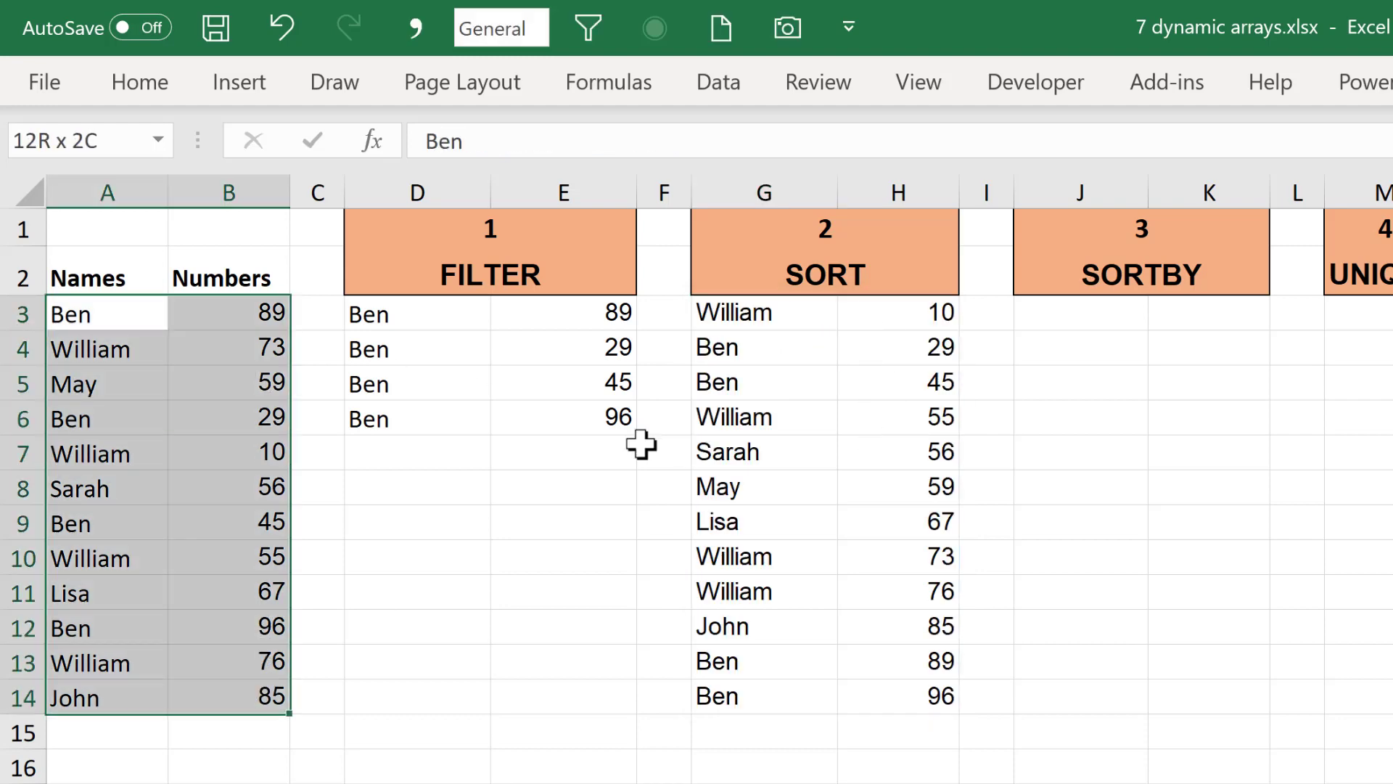
left_click(798, 313)
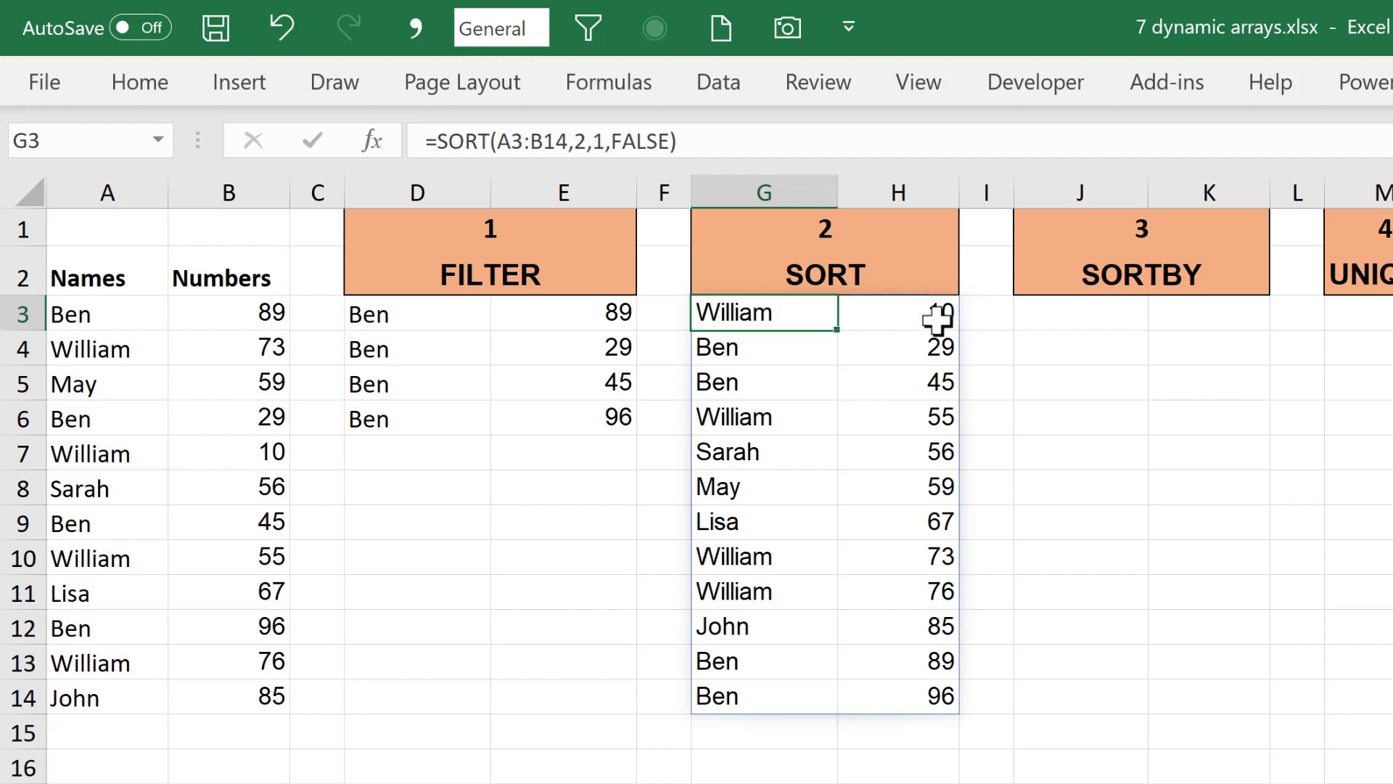
left_click(910, 693)
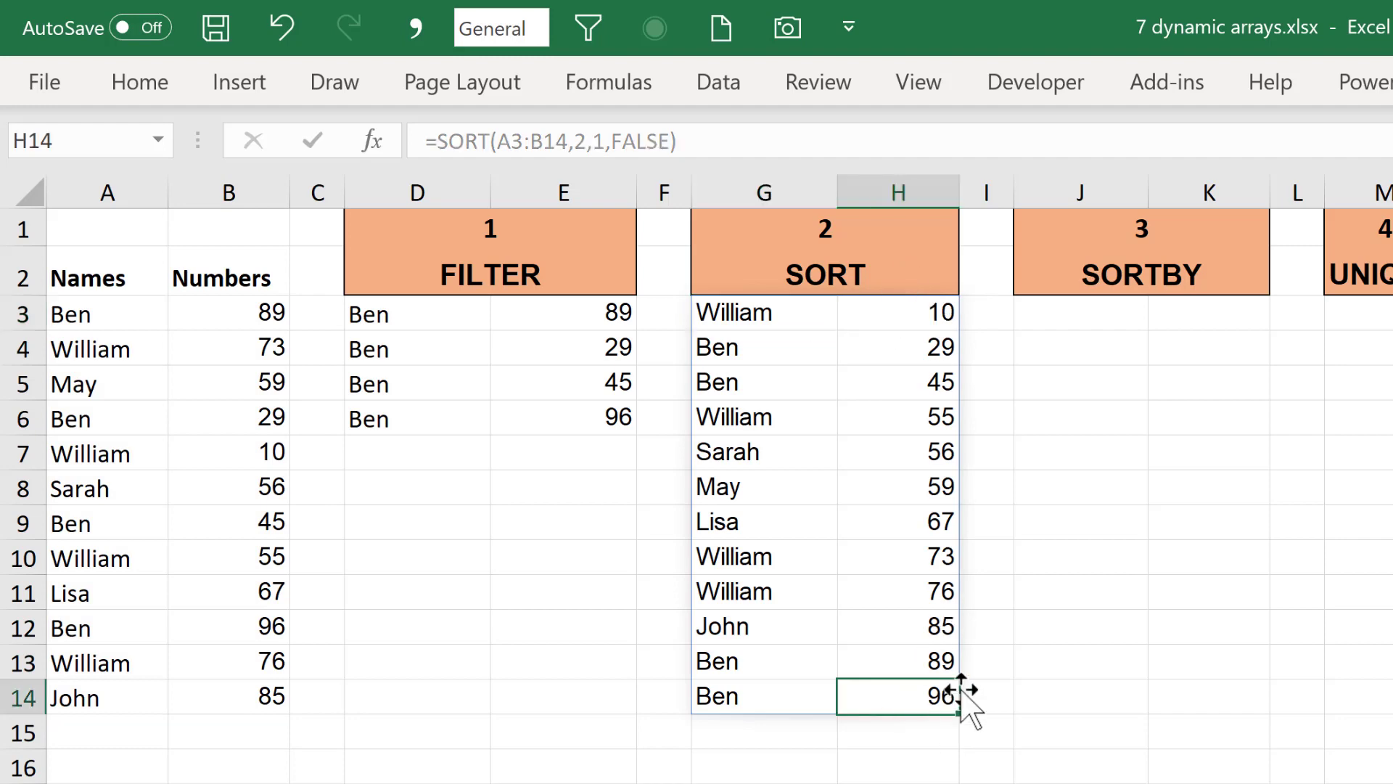
Change the sort_order argument of the SORT formula in G3 to -1 for descending, and check the first and last numbers.
left_click(761, 308)
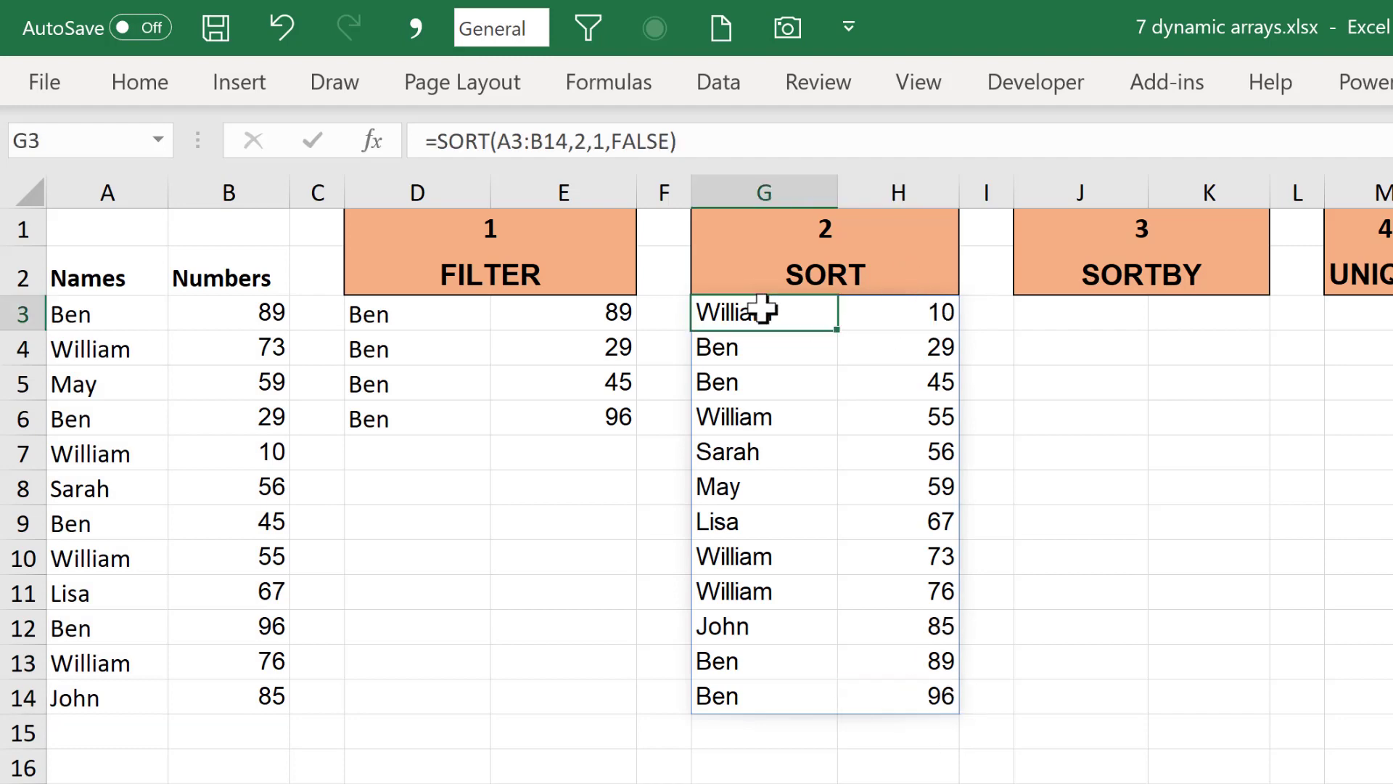
left_click(606, 142)
key("BackSpace")
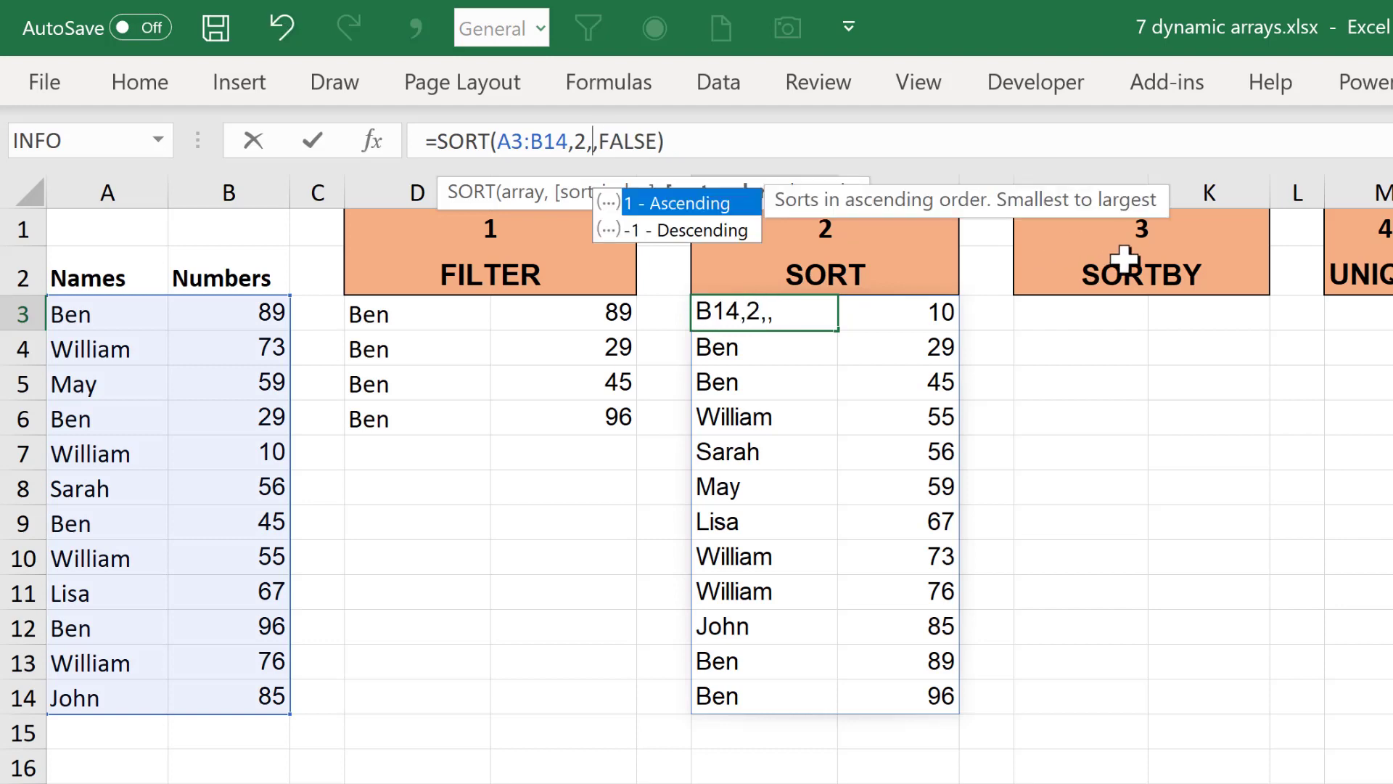
type("-1")
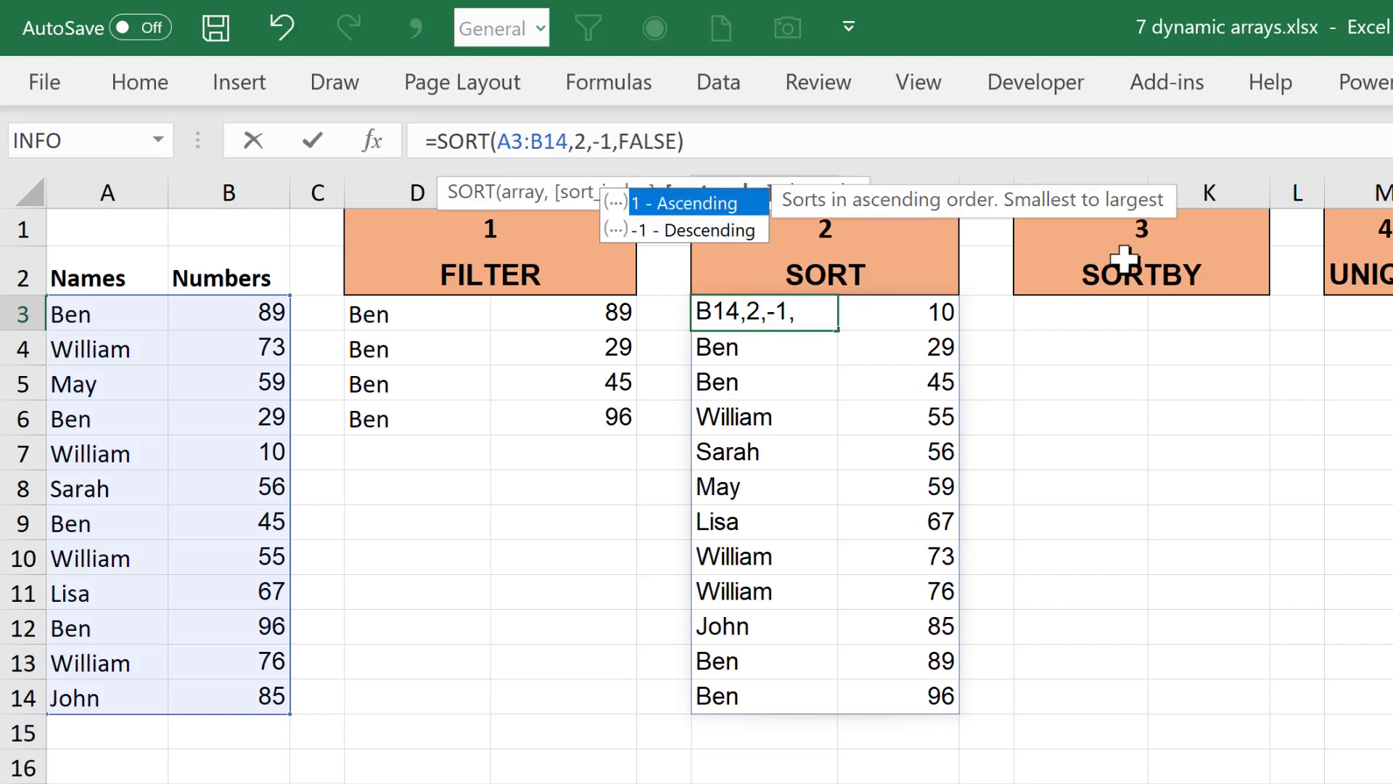
key("Return")
left_click(904, 320)
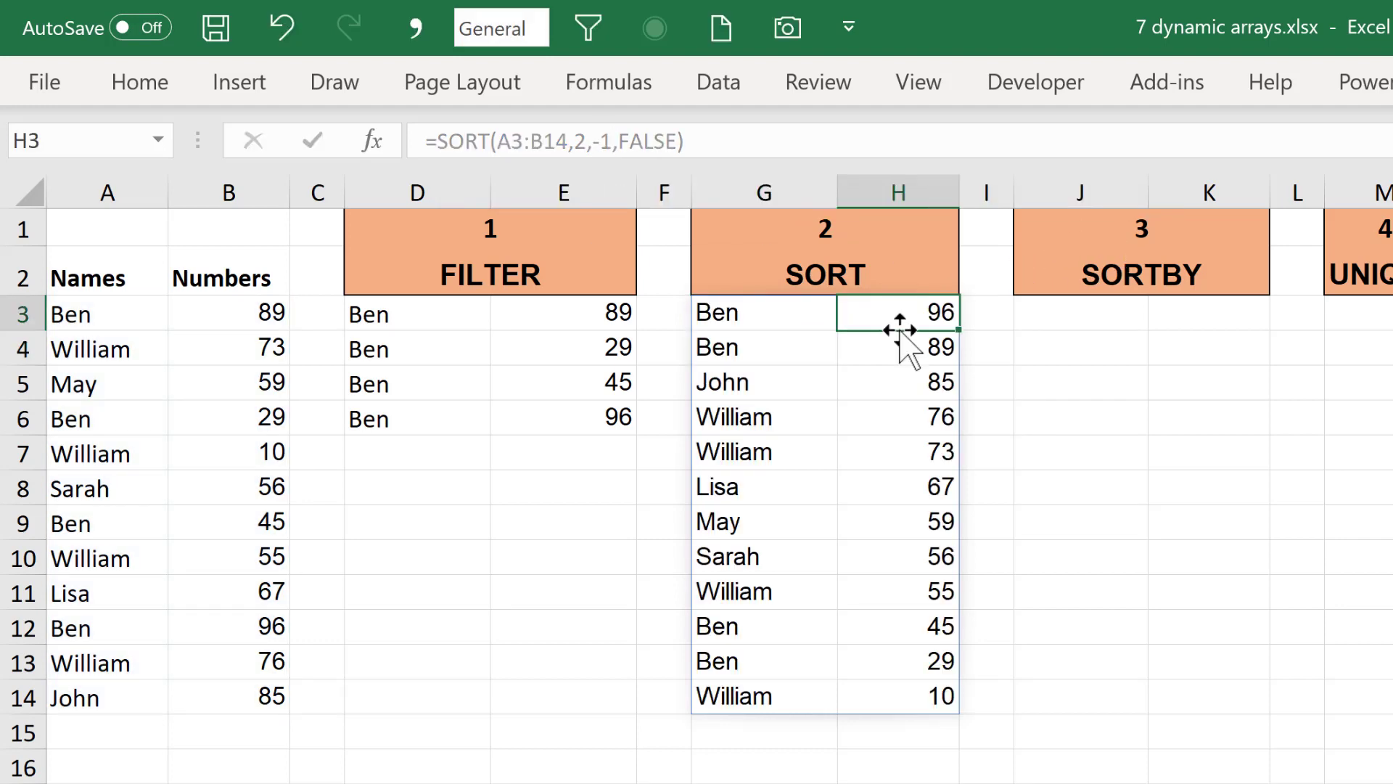
left_click(918, 695)
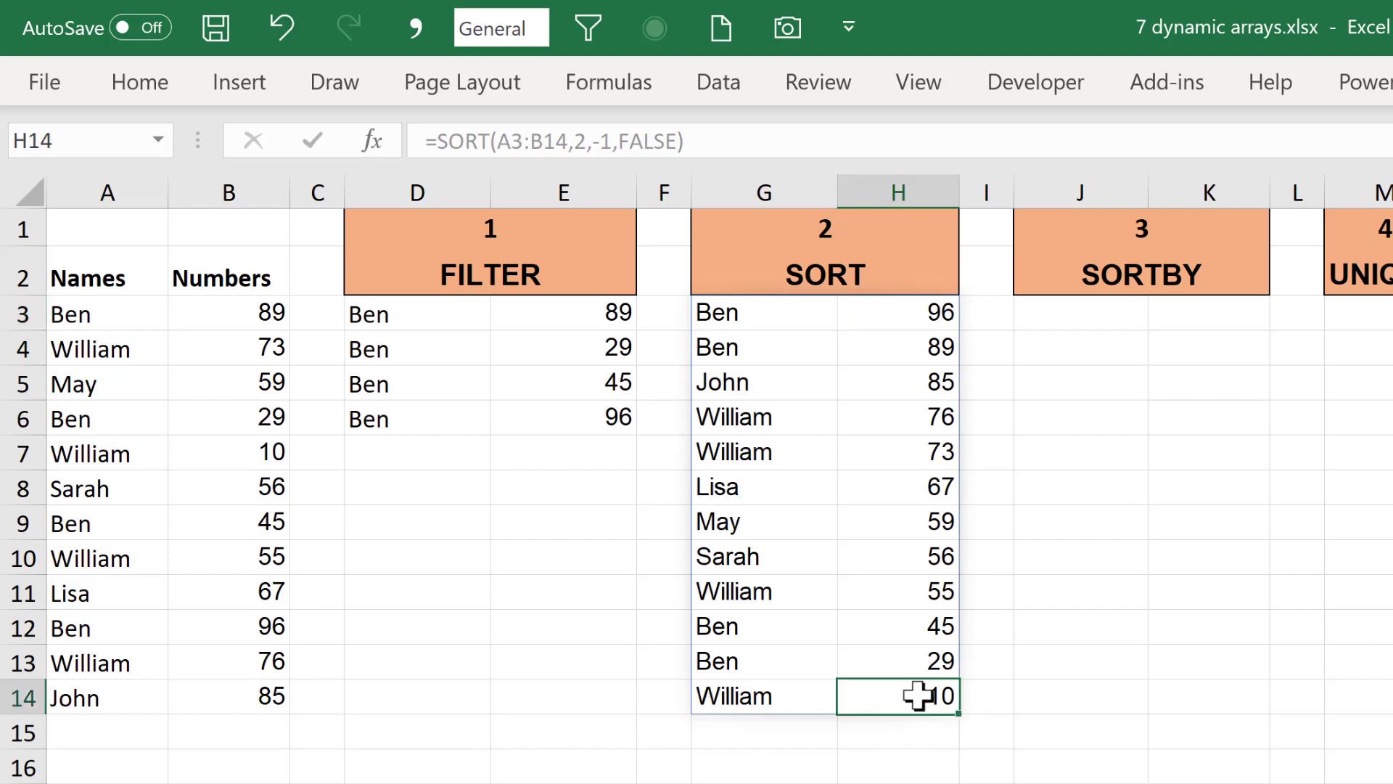
Change the sort_index argument of the SORT formula in G3 to 1 so the list is sorted by the names.
left_click(755, 320)
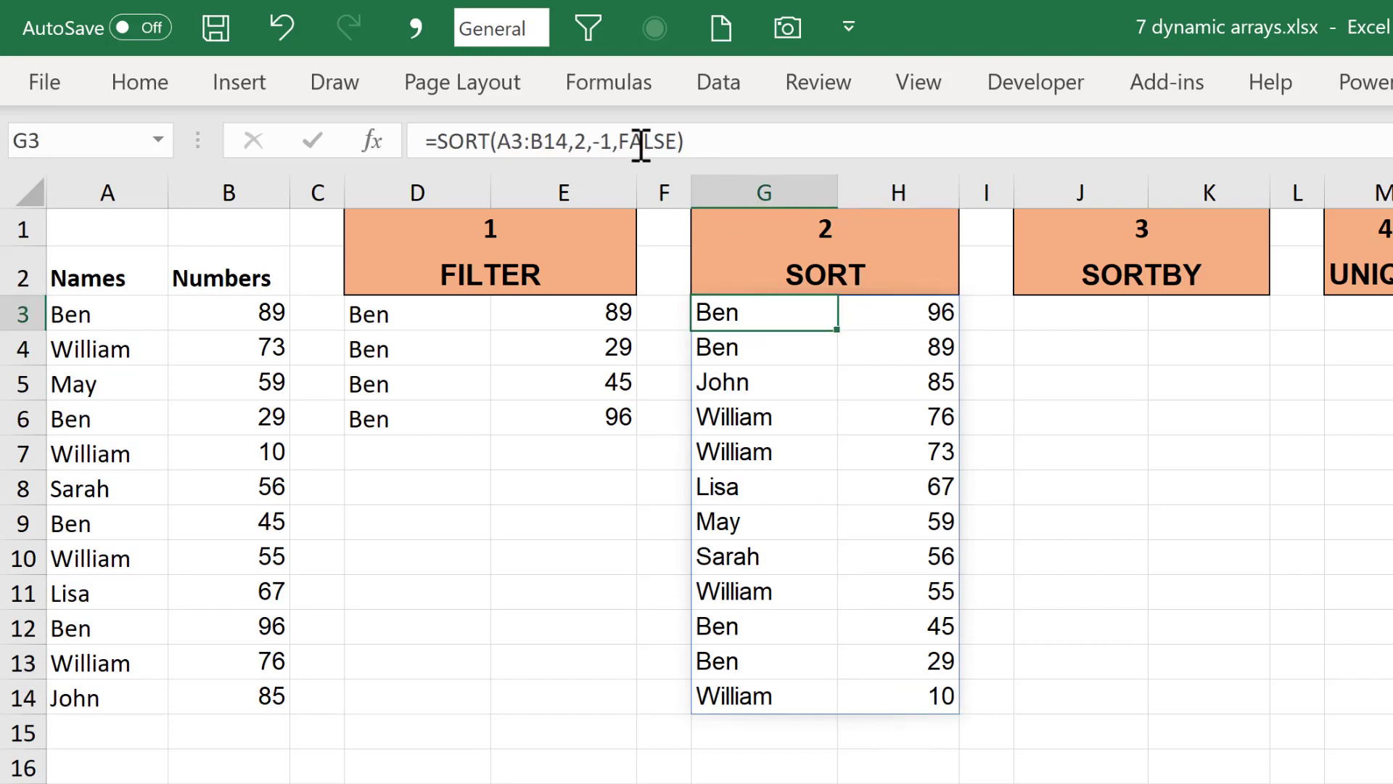
left_click(587, 142)
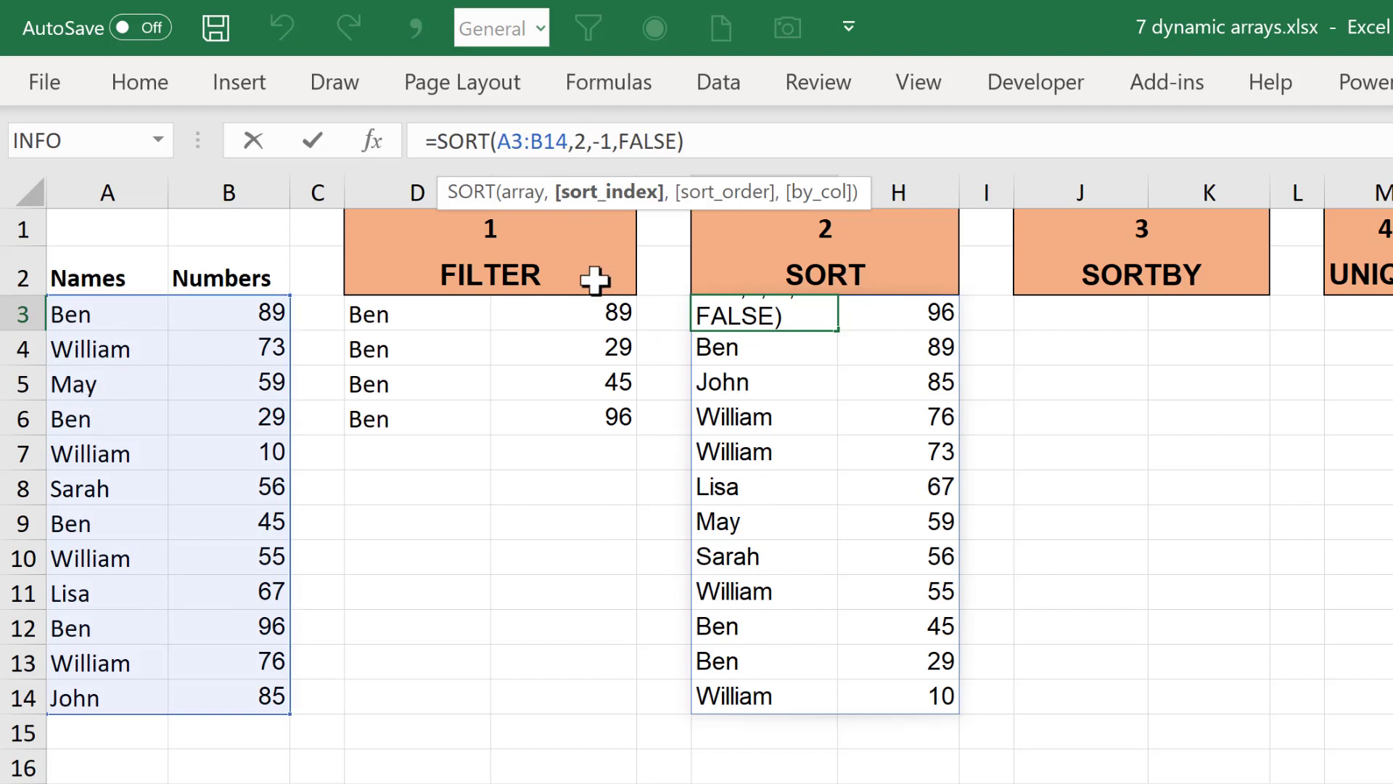
key("BackSpace")
type("1")
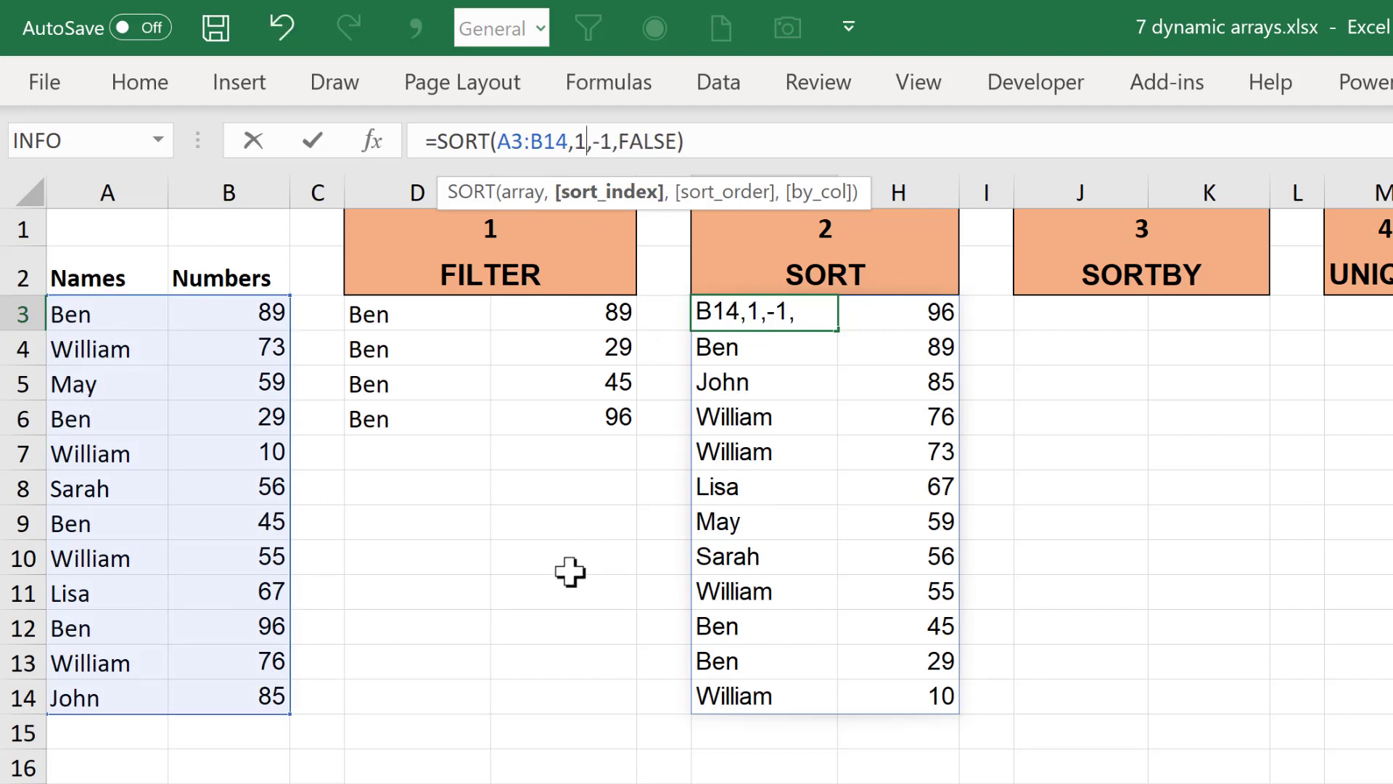
key("Return")
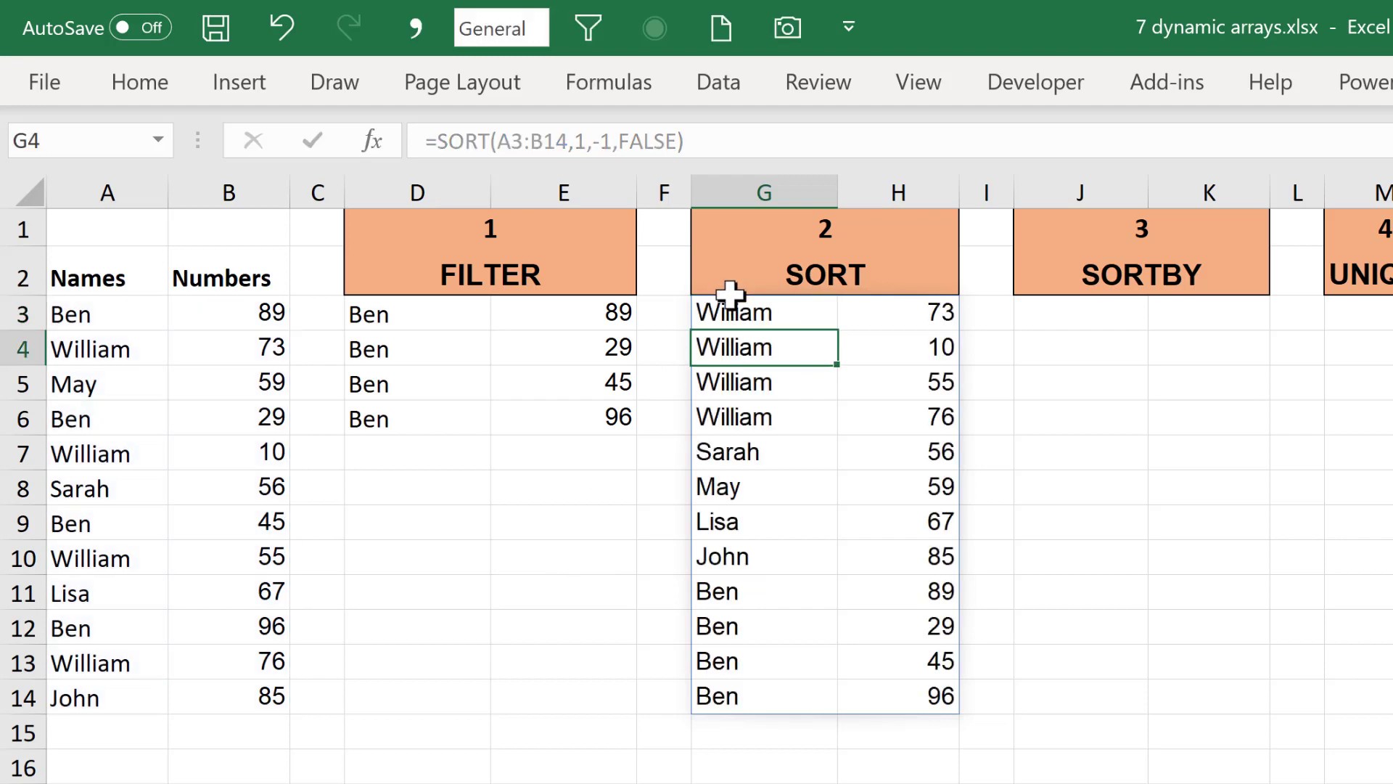
Set the sort_order argument of the SORT formula in G3 to 1 for ascending, and check the order of the names.
left_click(730, 325)
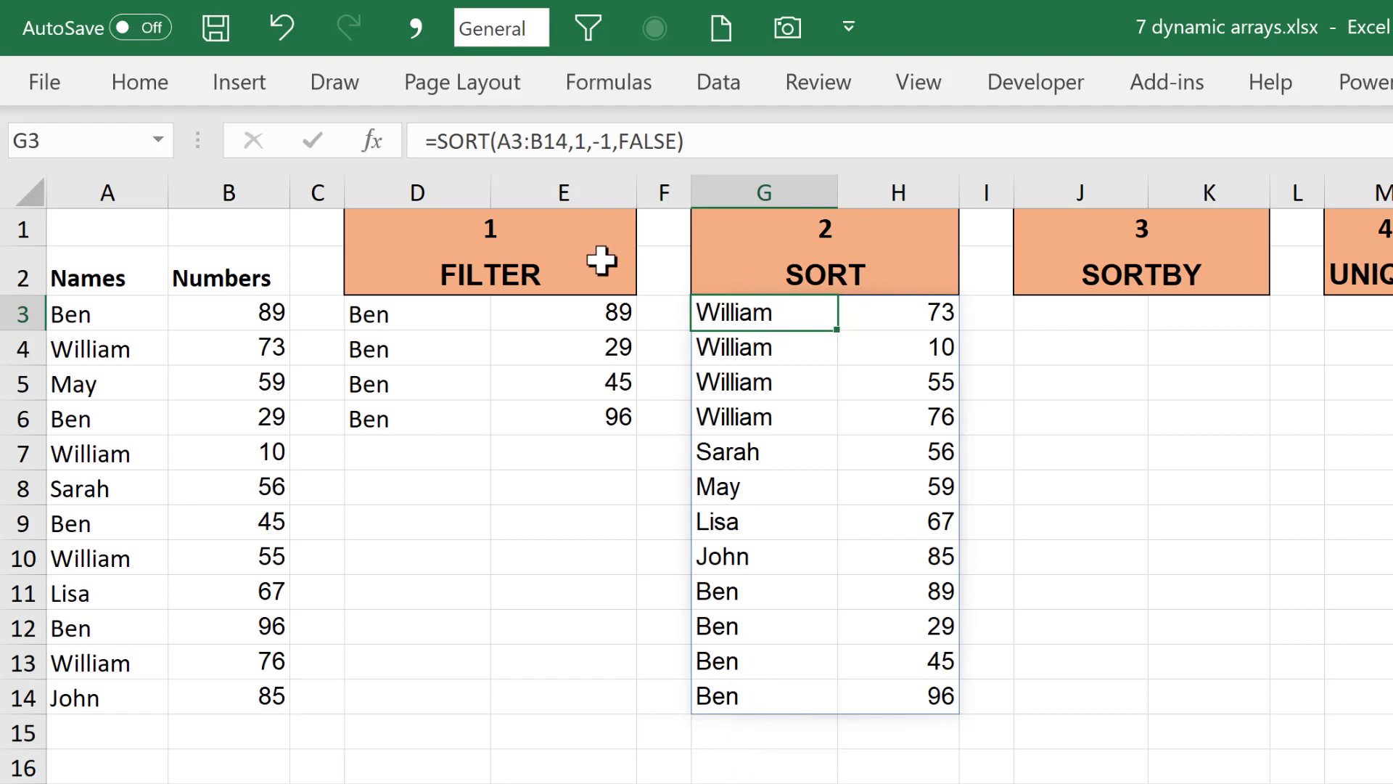
left_click(614, 140)
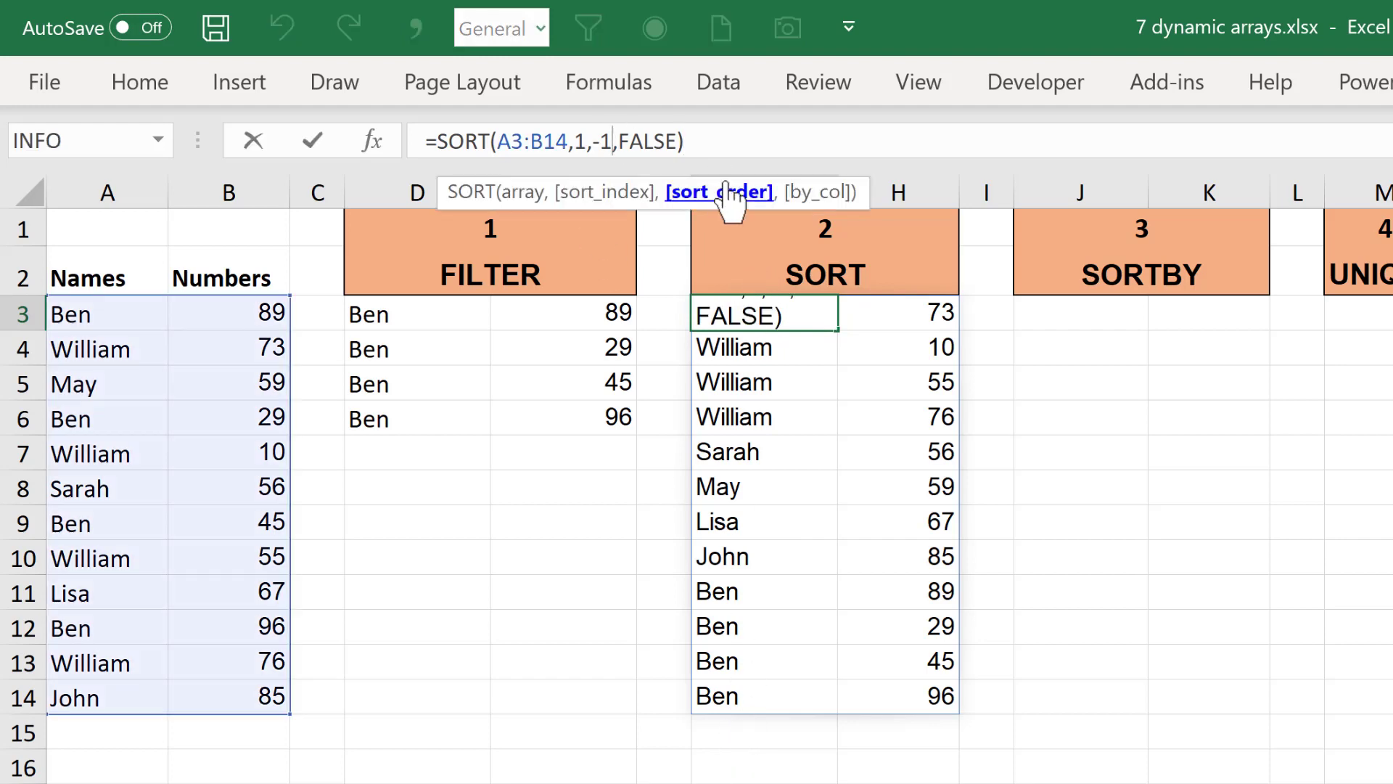
key("BackSpace")
key("BackSpace")
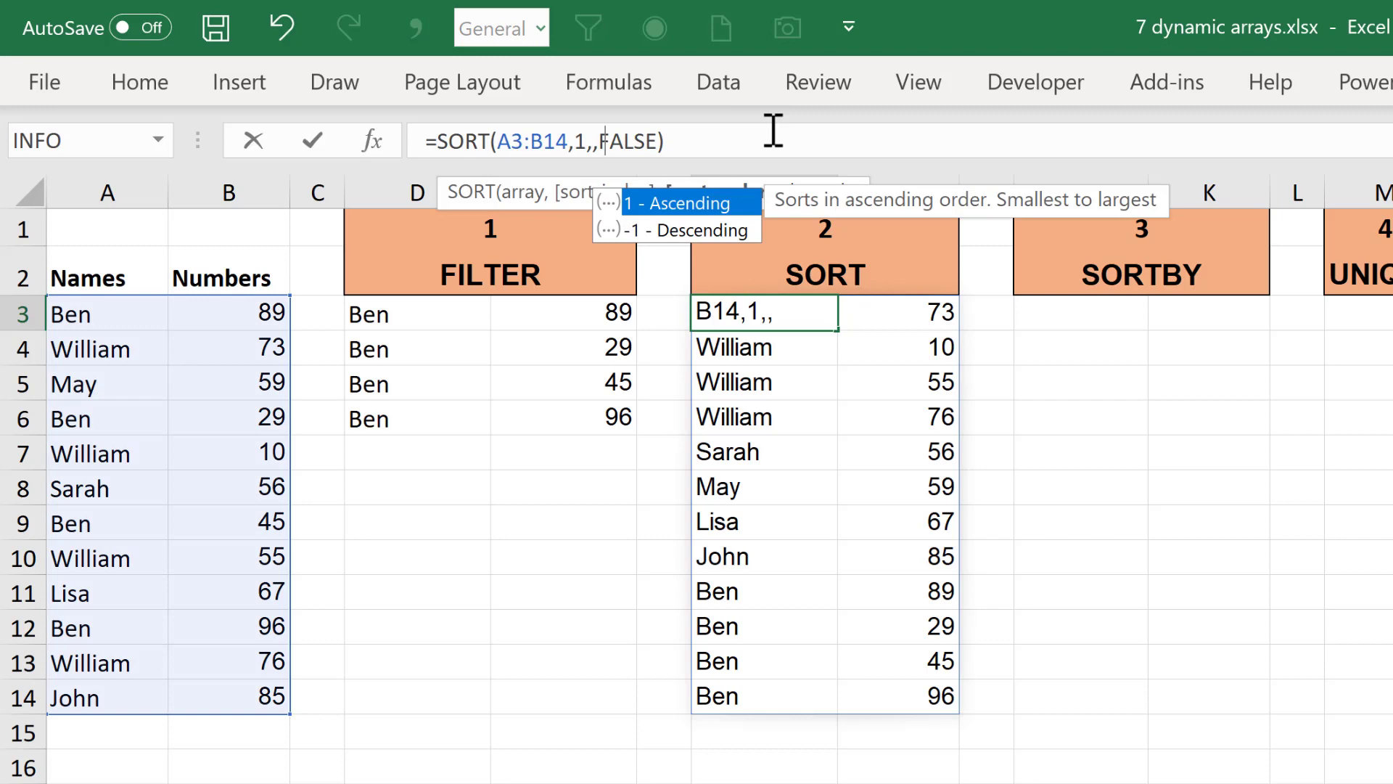
type("1")
key("Return")
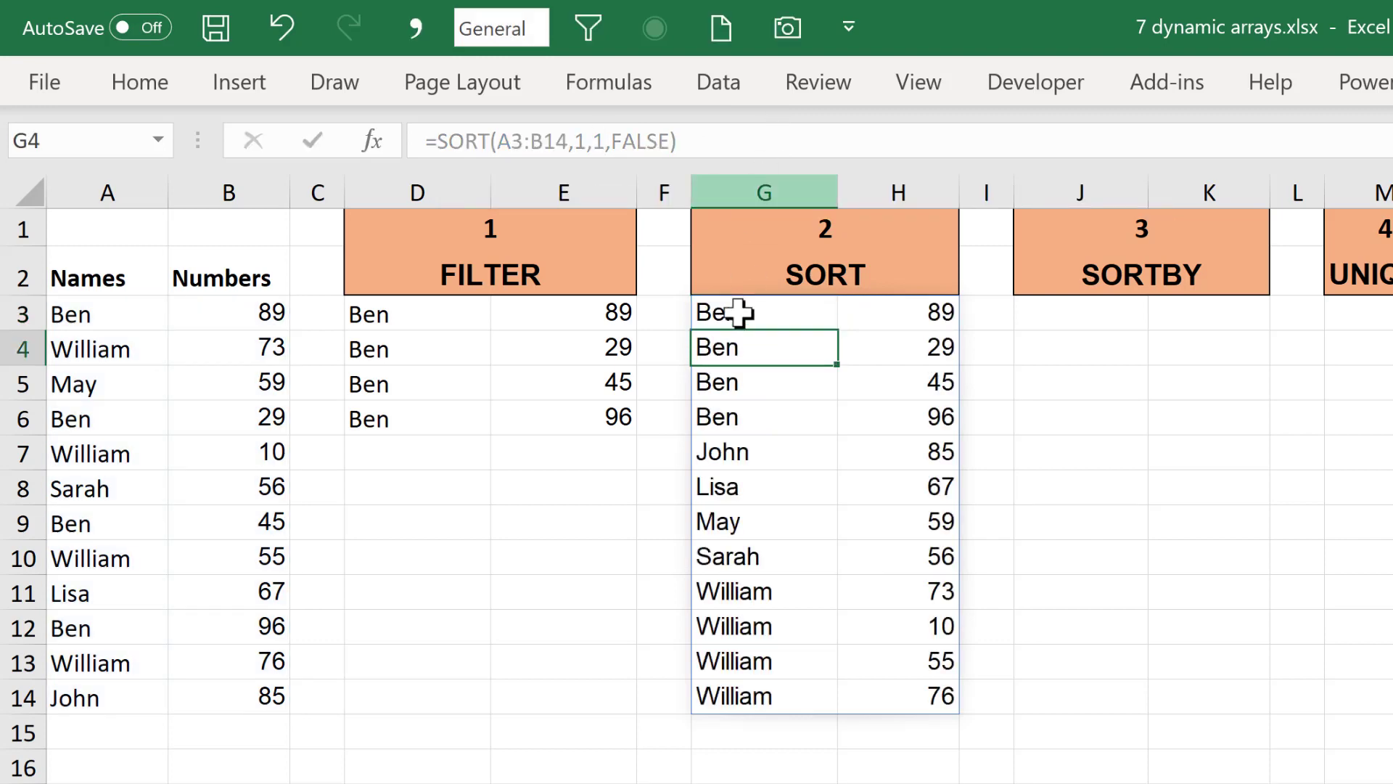
left_click(738, 314)
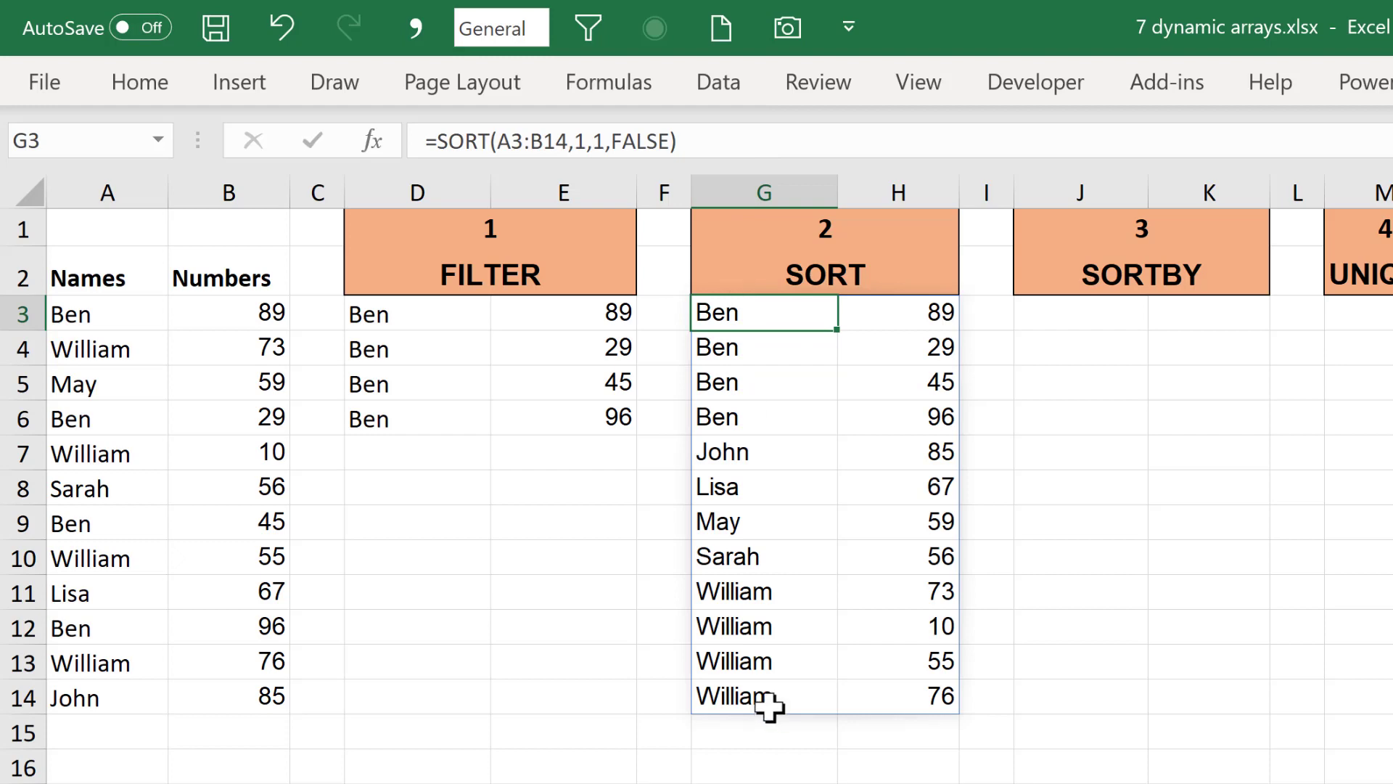
left_click(759, 767)
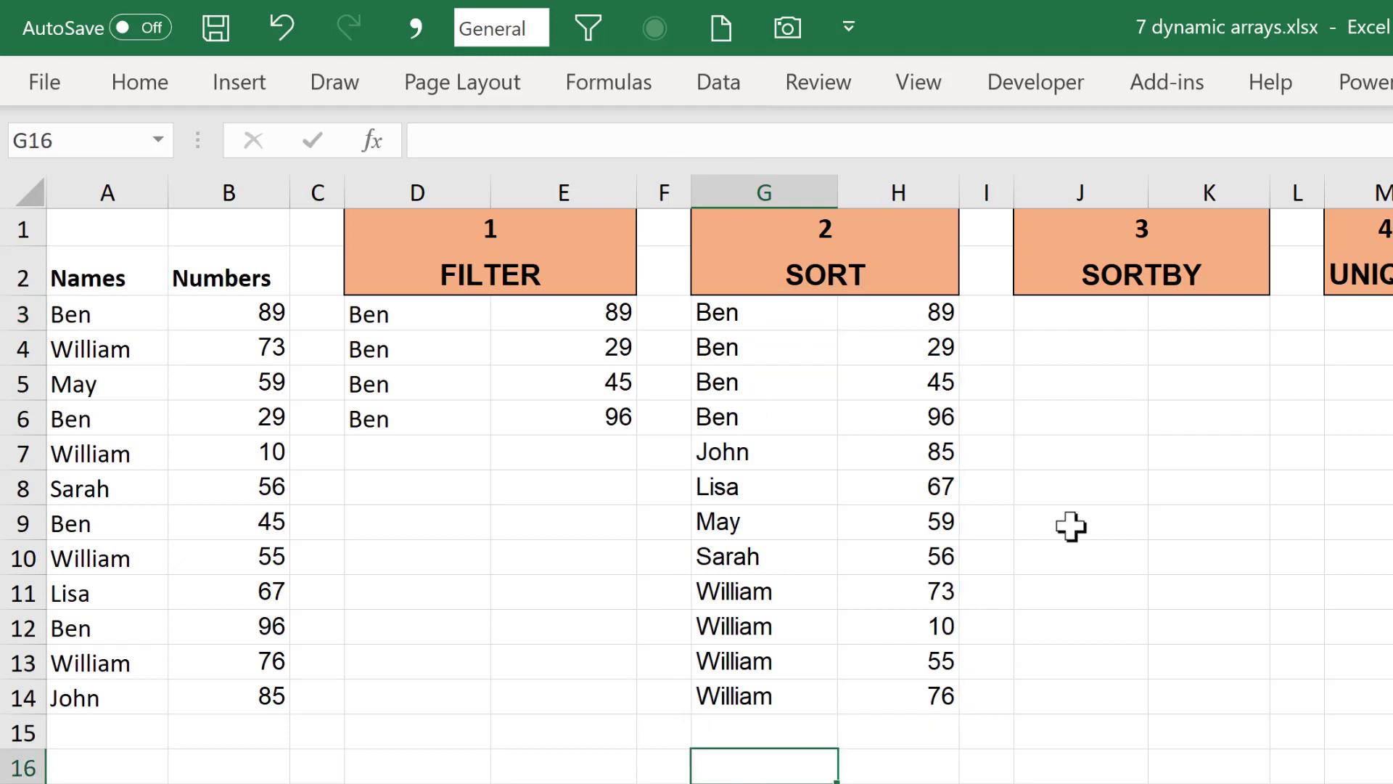
Start a SORTBY formula in J3 with A3:B14 as the array and A3:A14 in ascending order (1) as the first sort key.
left_click(1090, 327)
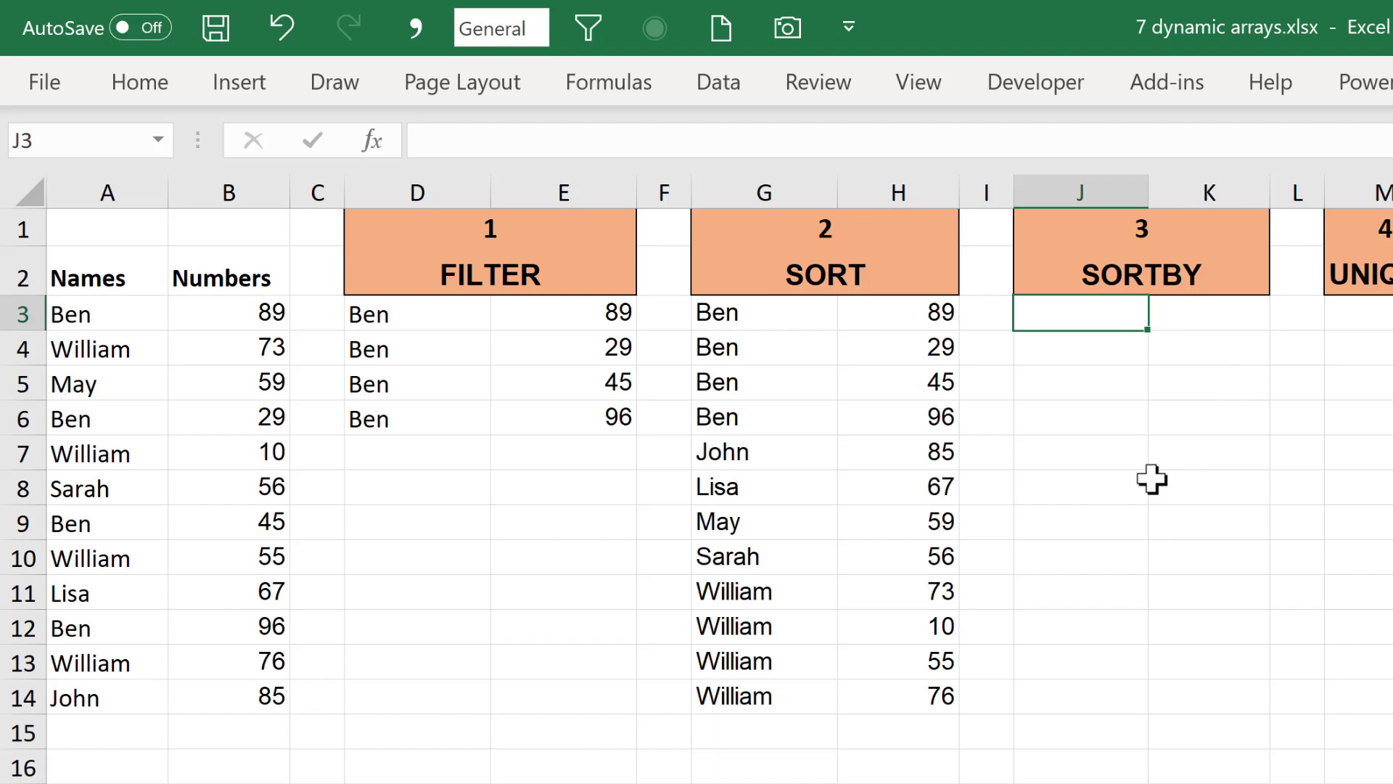
type("=so")
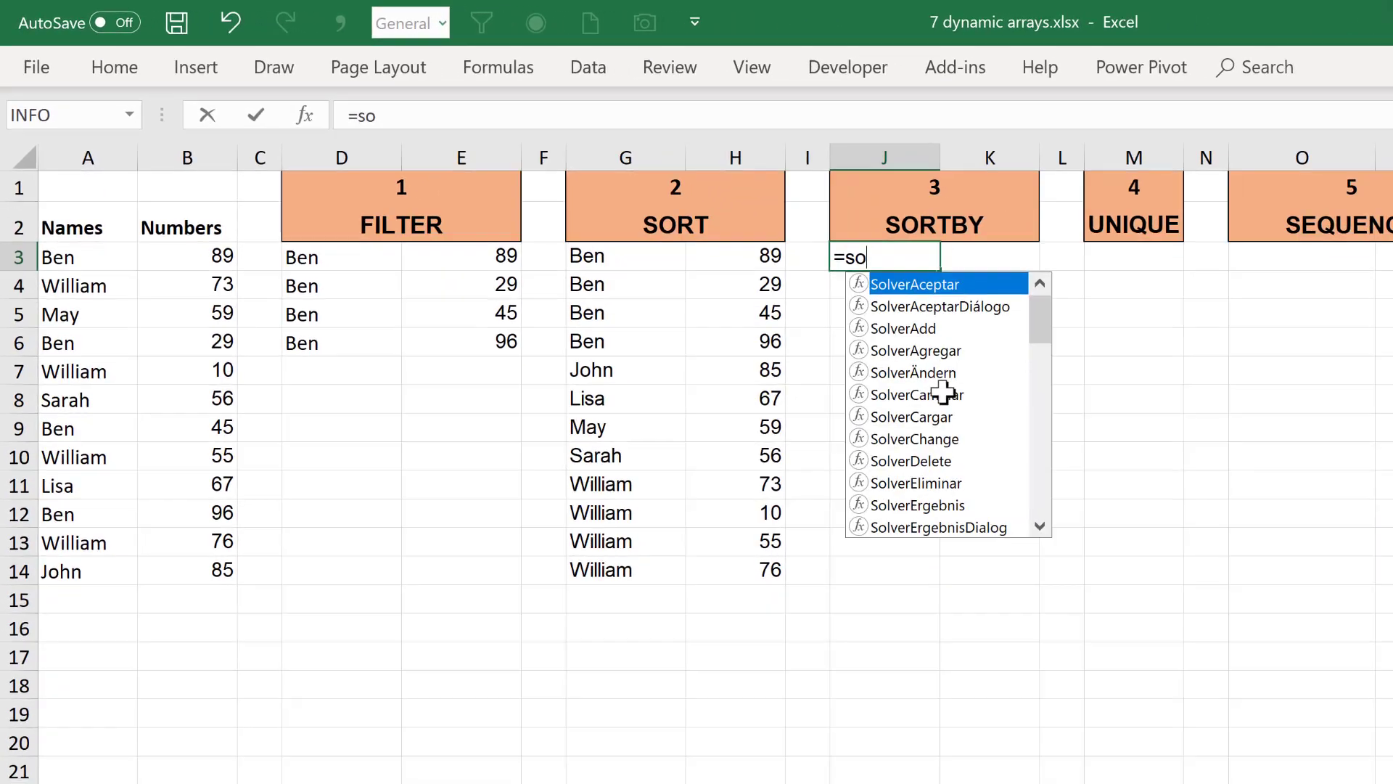
type("rtby")
key("Tab")
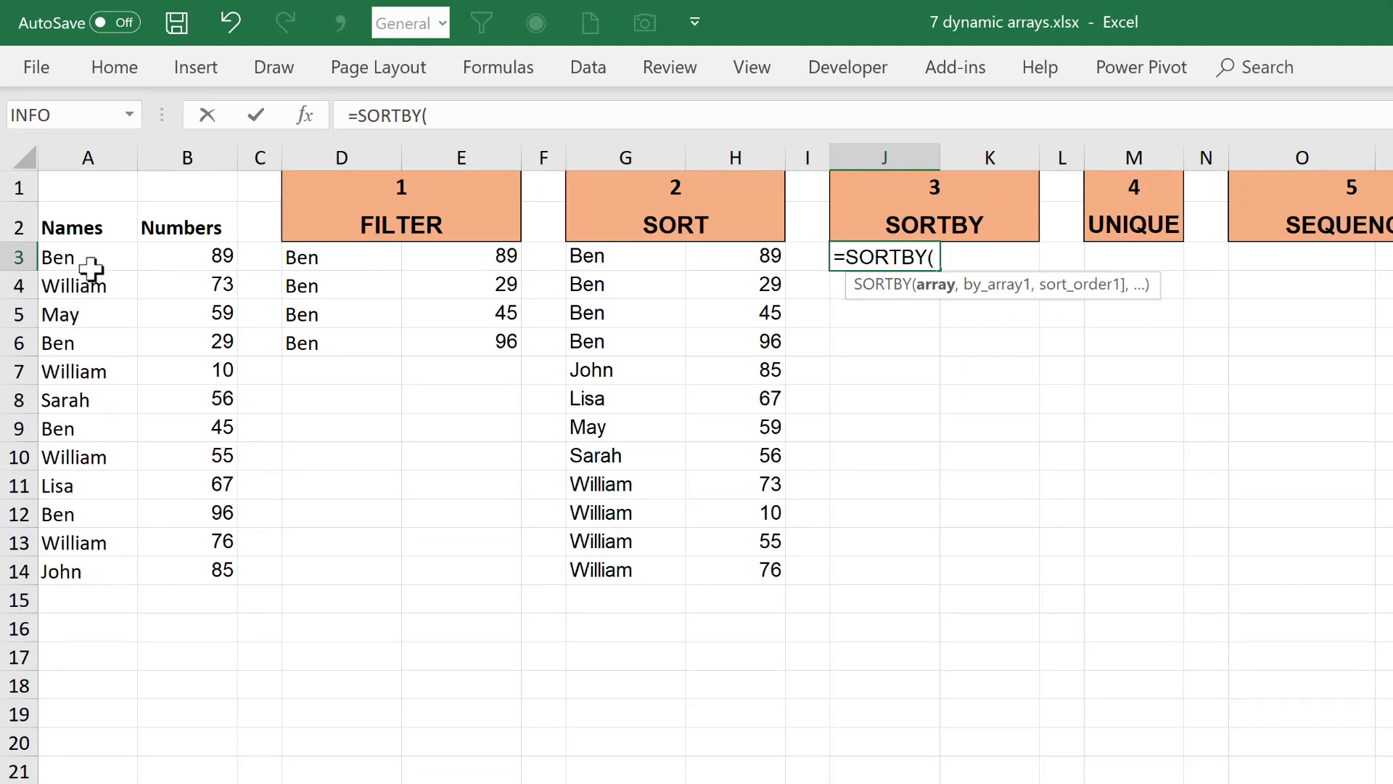
left_click_drag(90, 268, 203, 575)
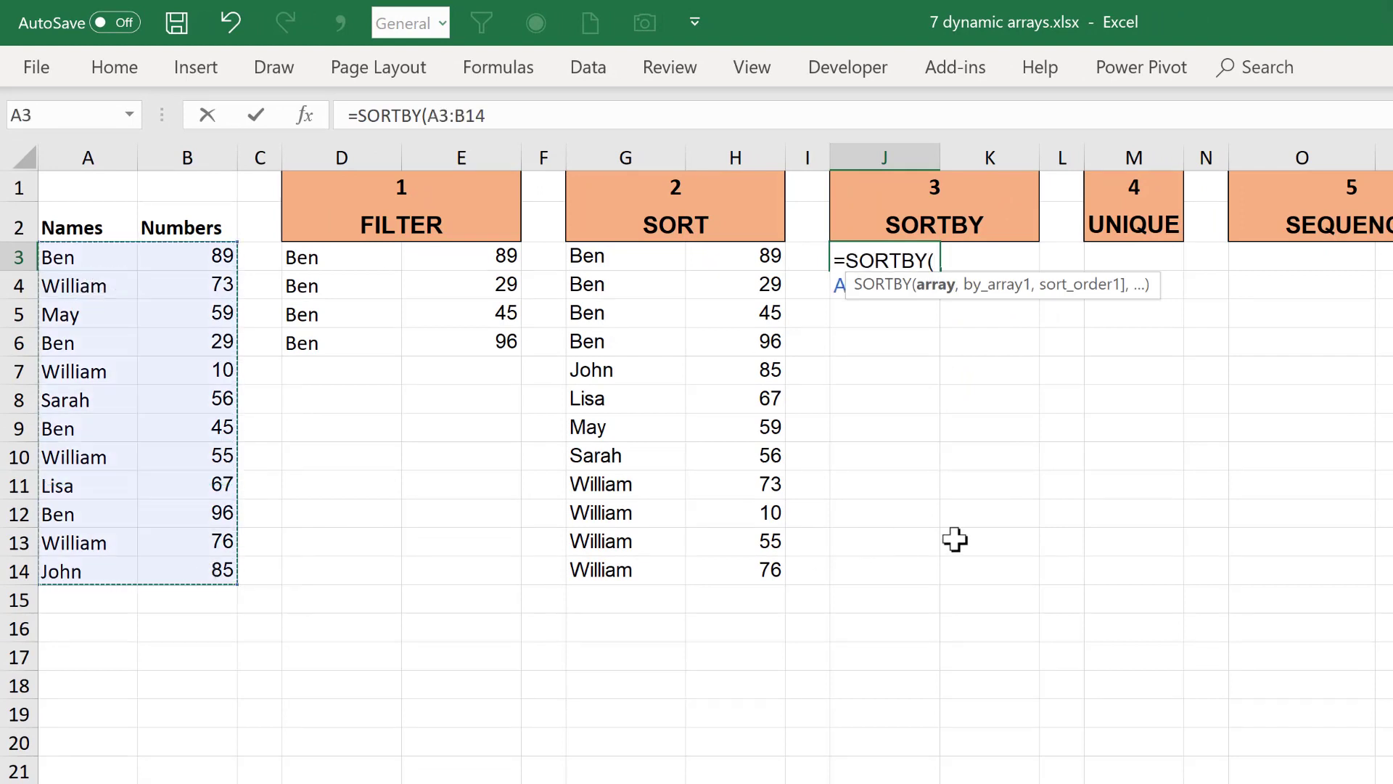
left_click_drag(872, 298, 875, 368)
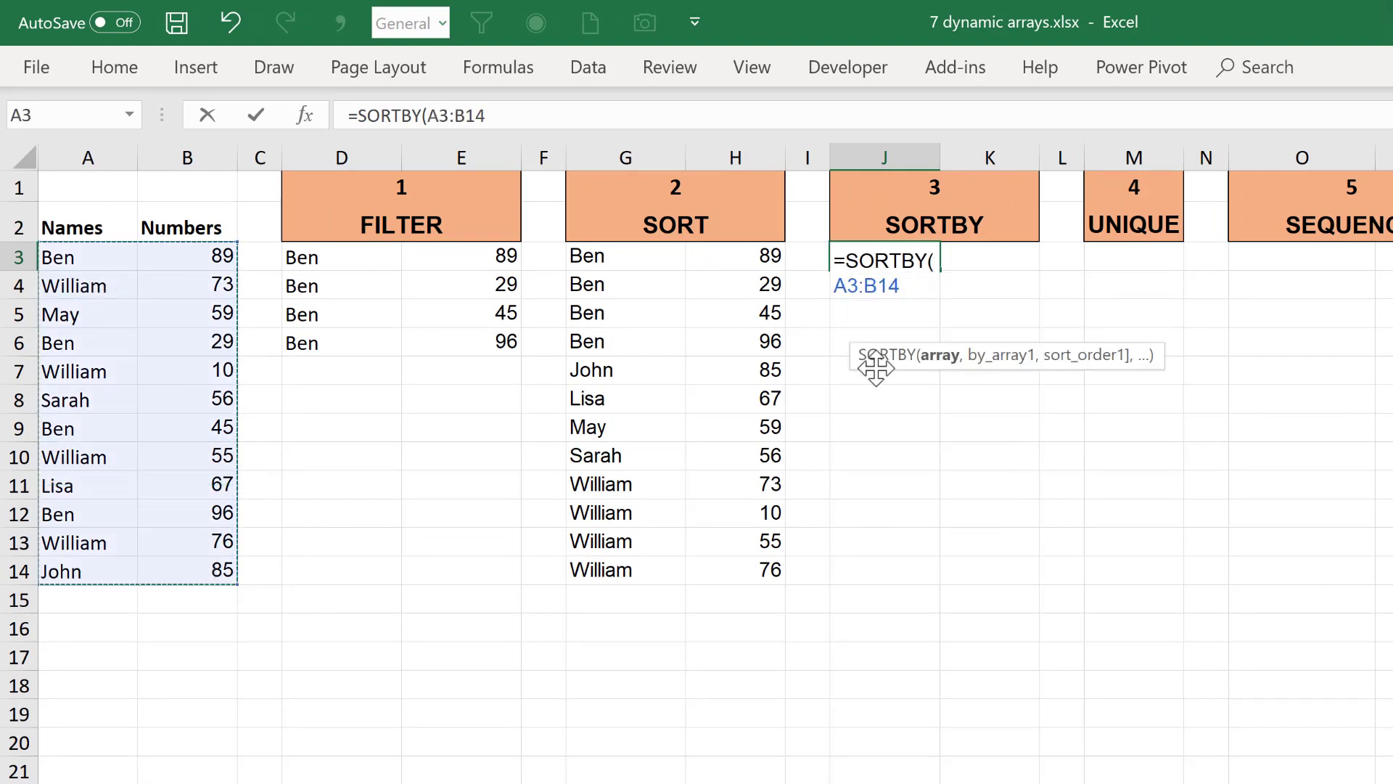
type(",")
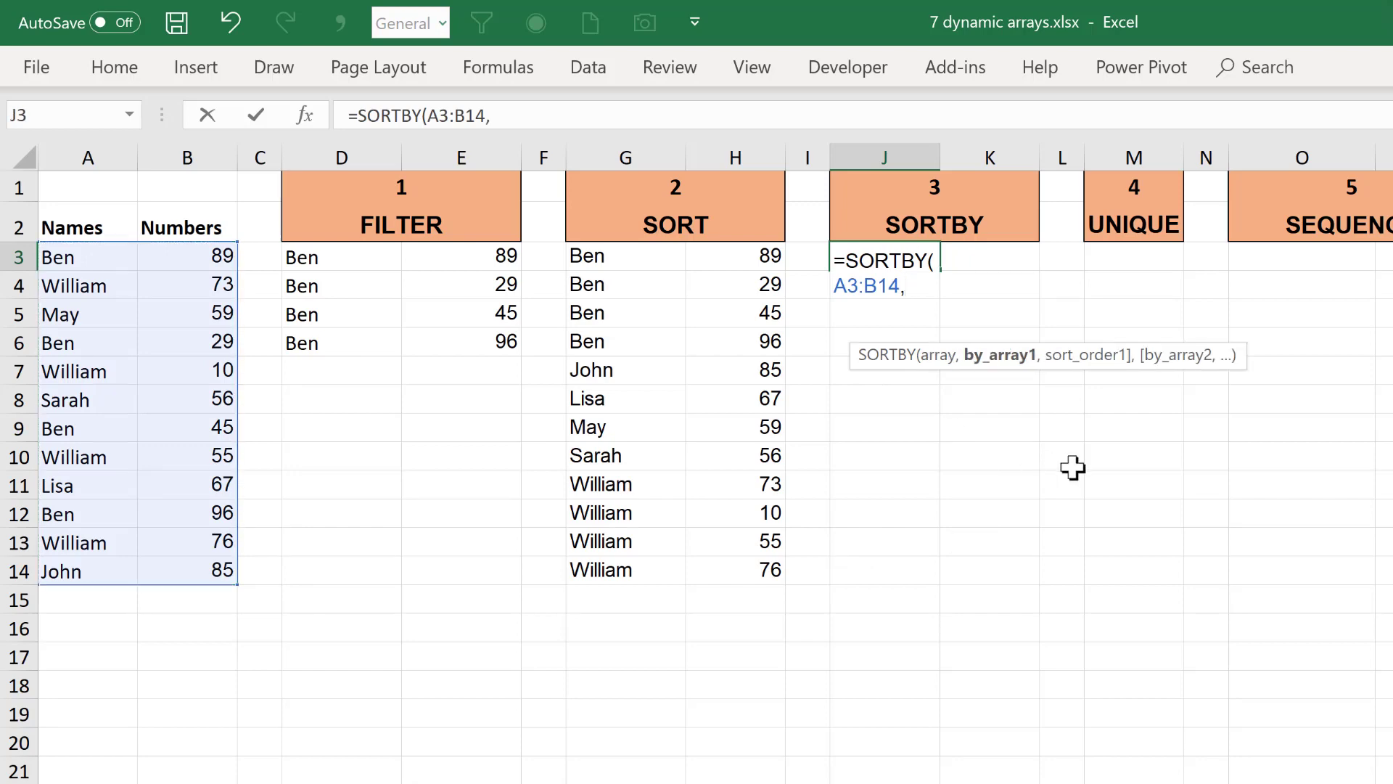
left_click_drag(88, 257, 88, 570)
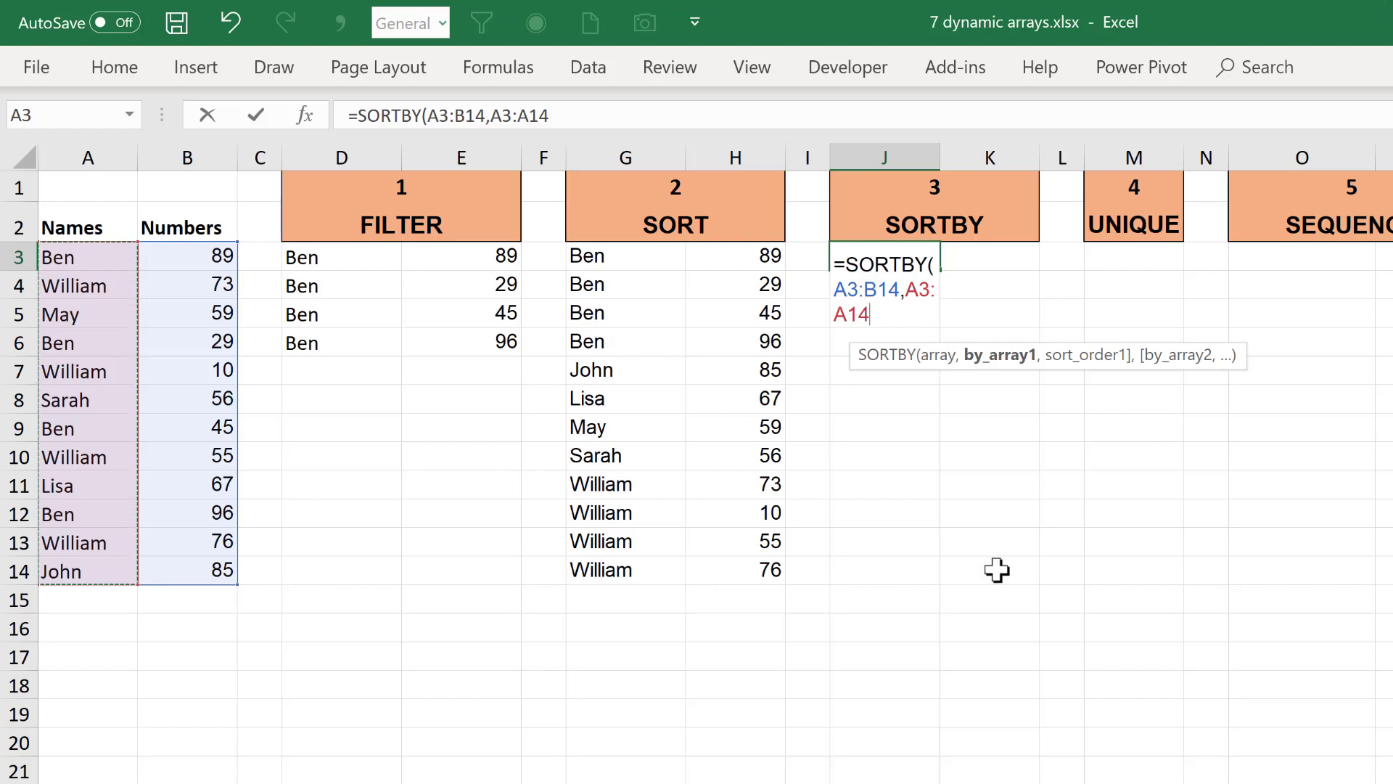
type(",")
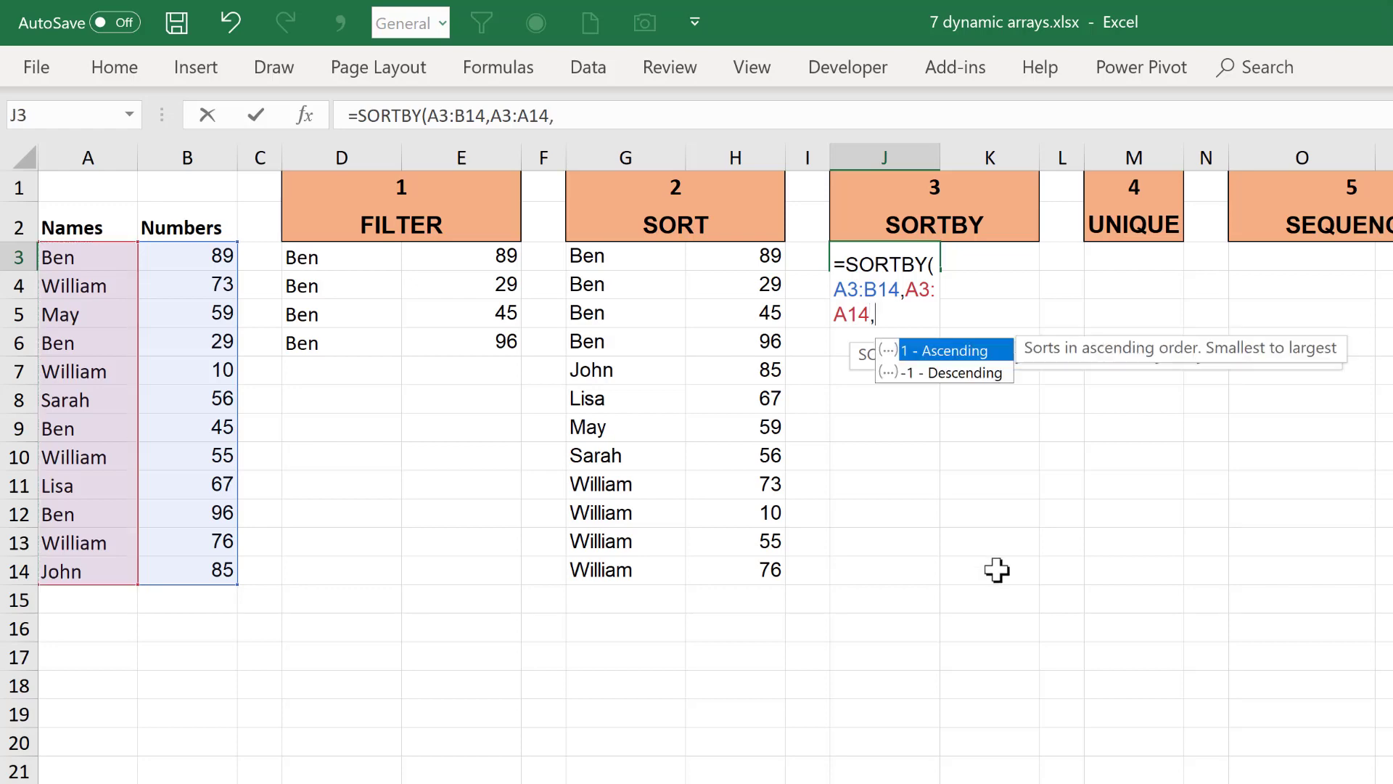
type("1,")
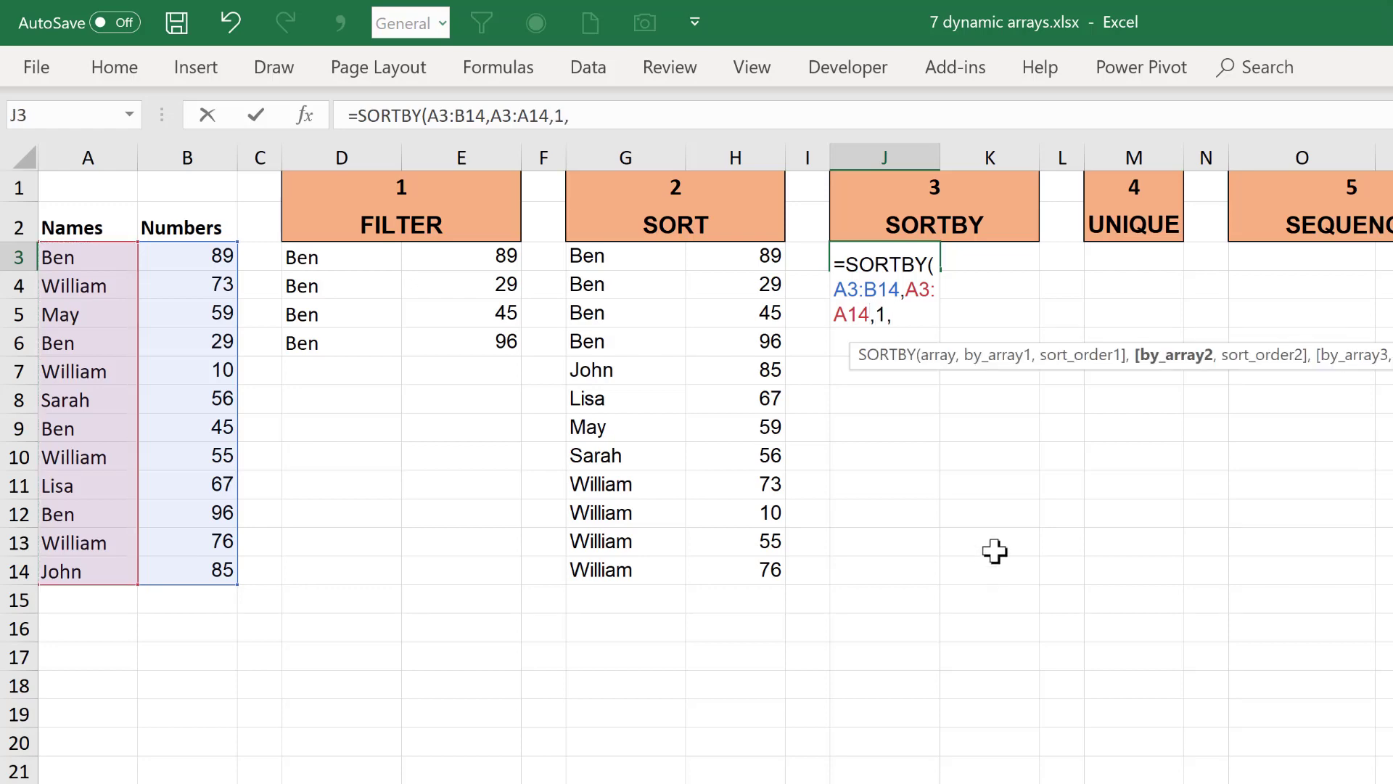
Add B3:B14 in ascending order (1) as the second sort key and enter the SORTBY formula.
left_click_drag(185, 262, 214, 573)
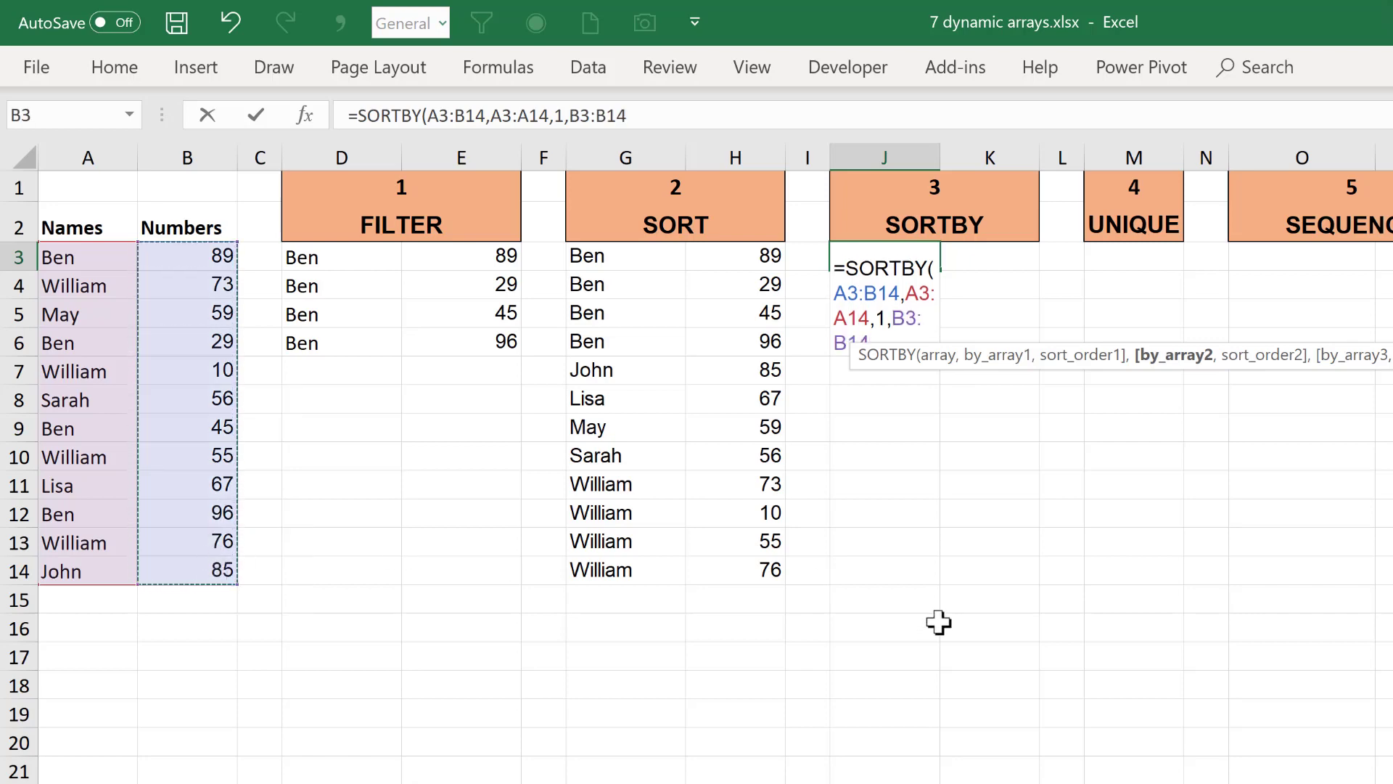
type(",")
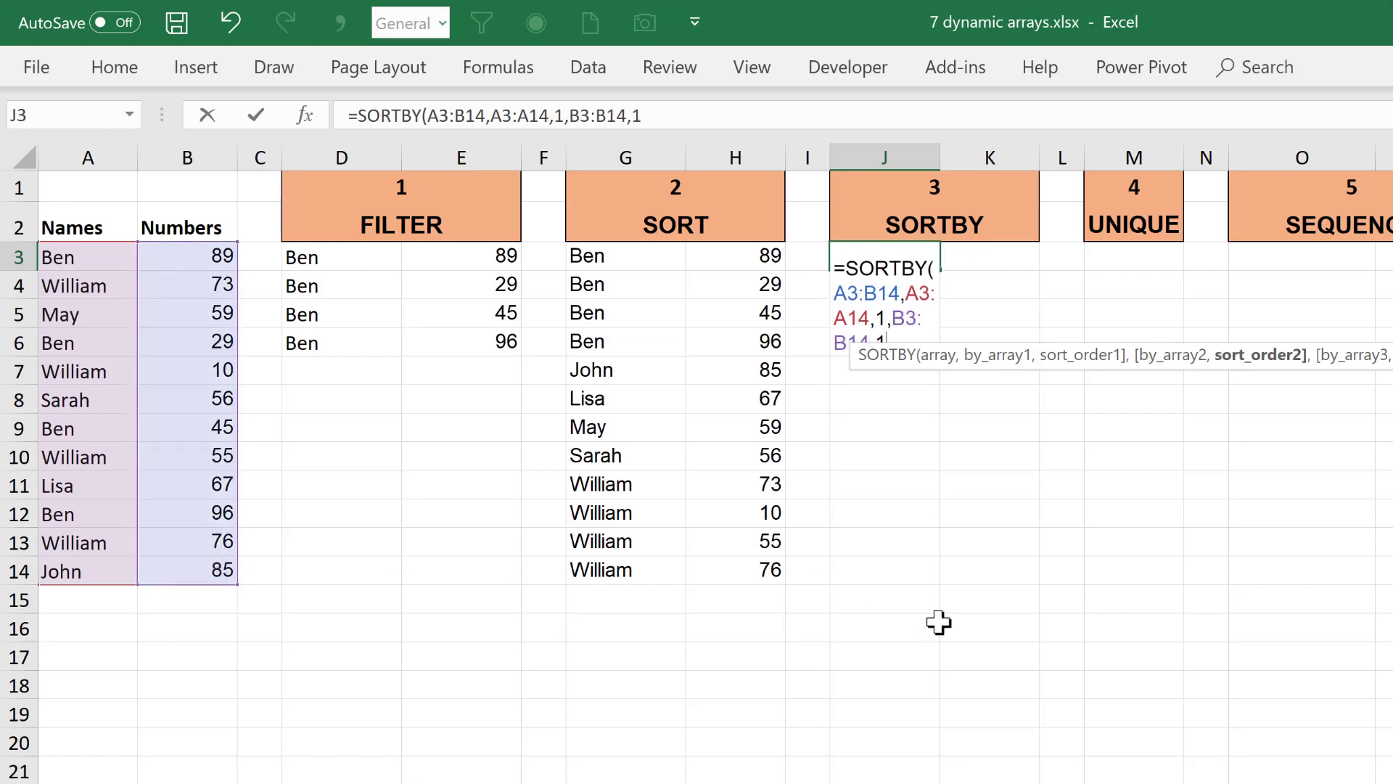
type("1)")
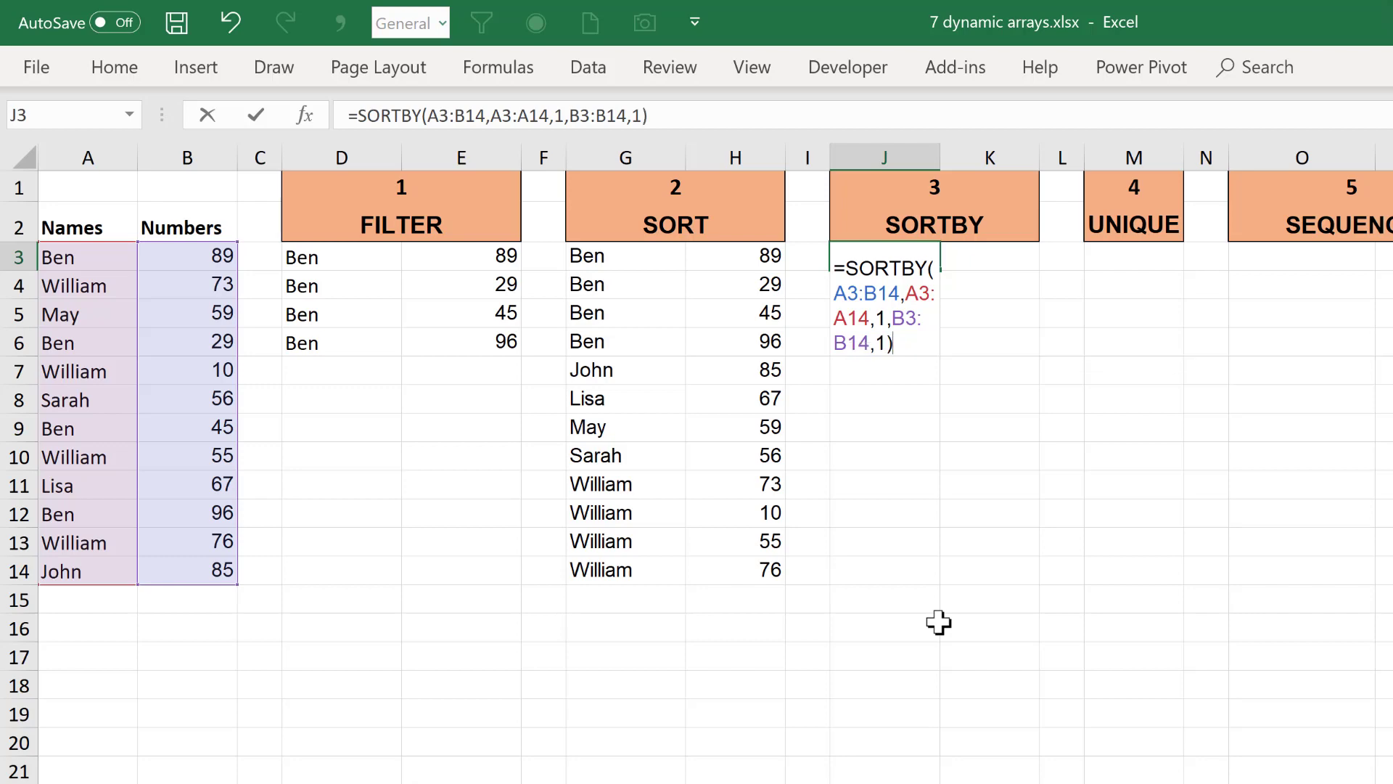
key("Return")
left_click(939, 619)
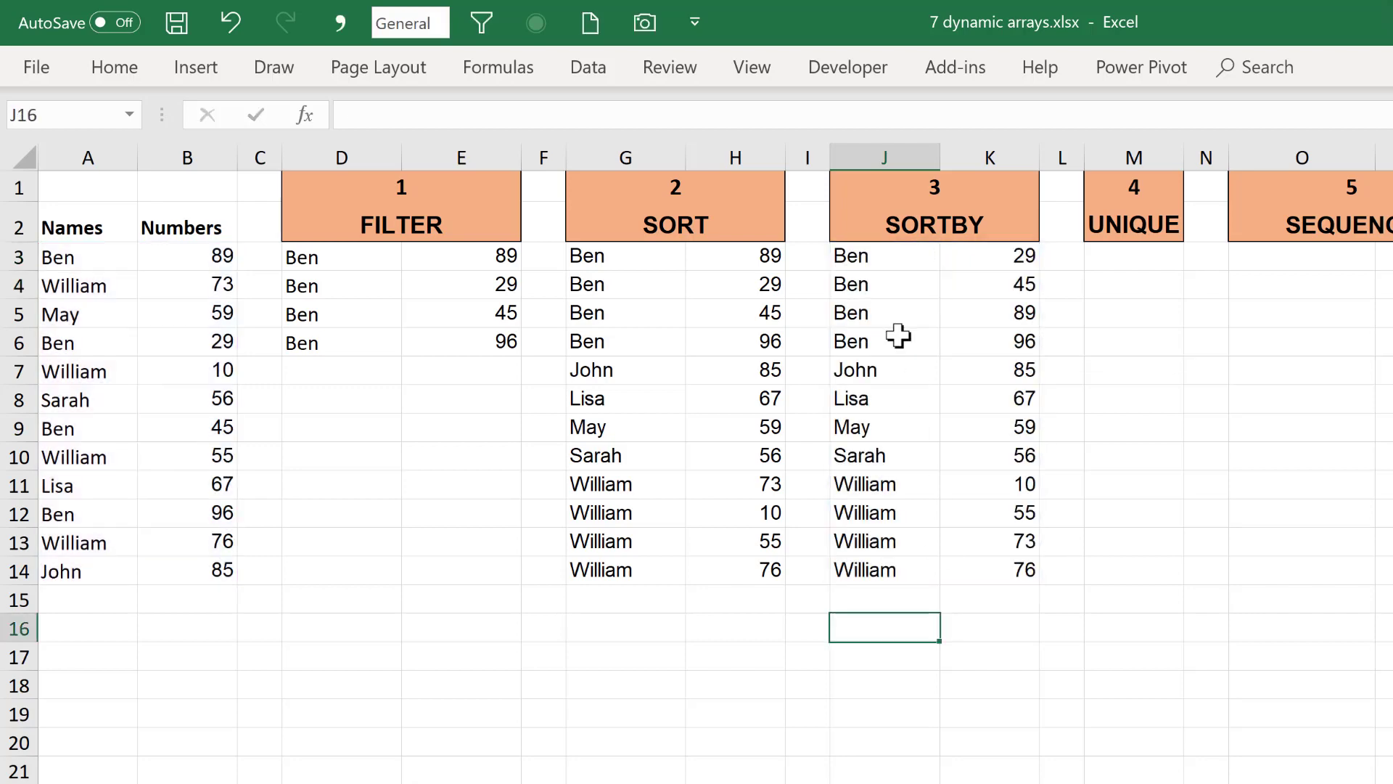
Examine in the SORTBY result how the numbers are ordered within the first and last groups of repeated names.
left_click(880, 262)
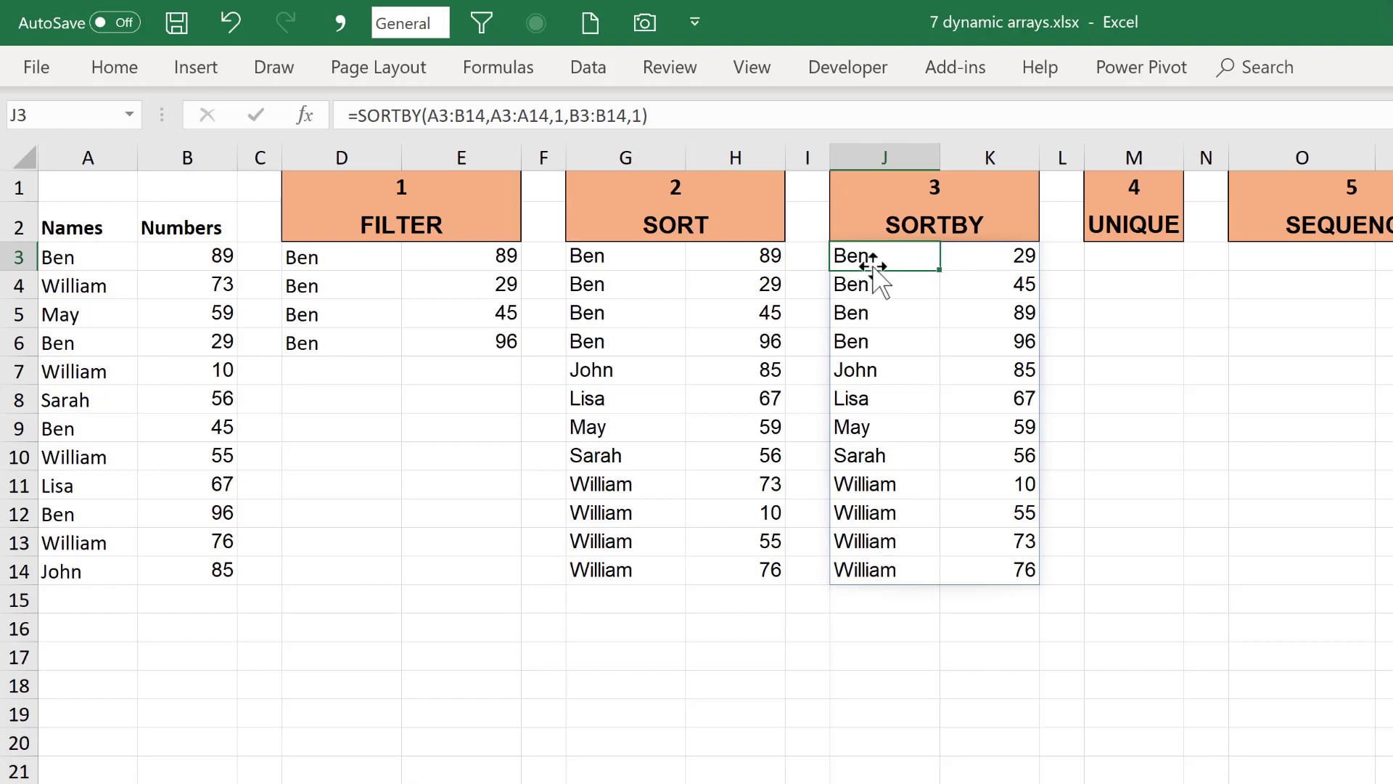
left_click_drag(880, 270, 860, 349)
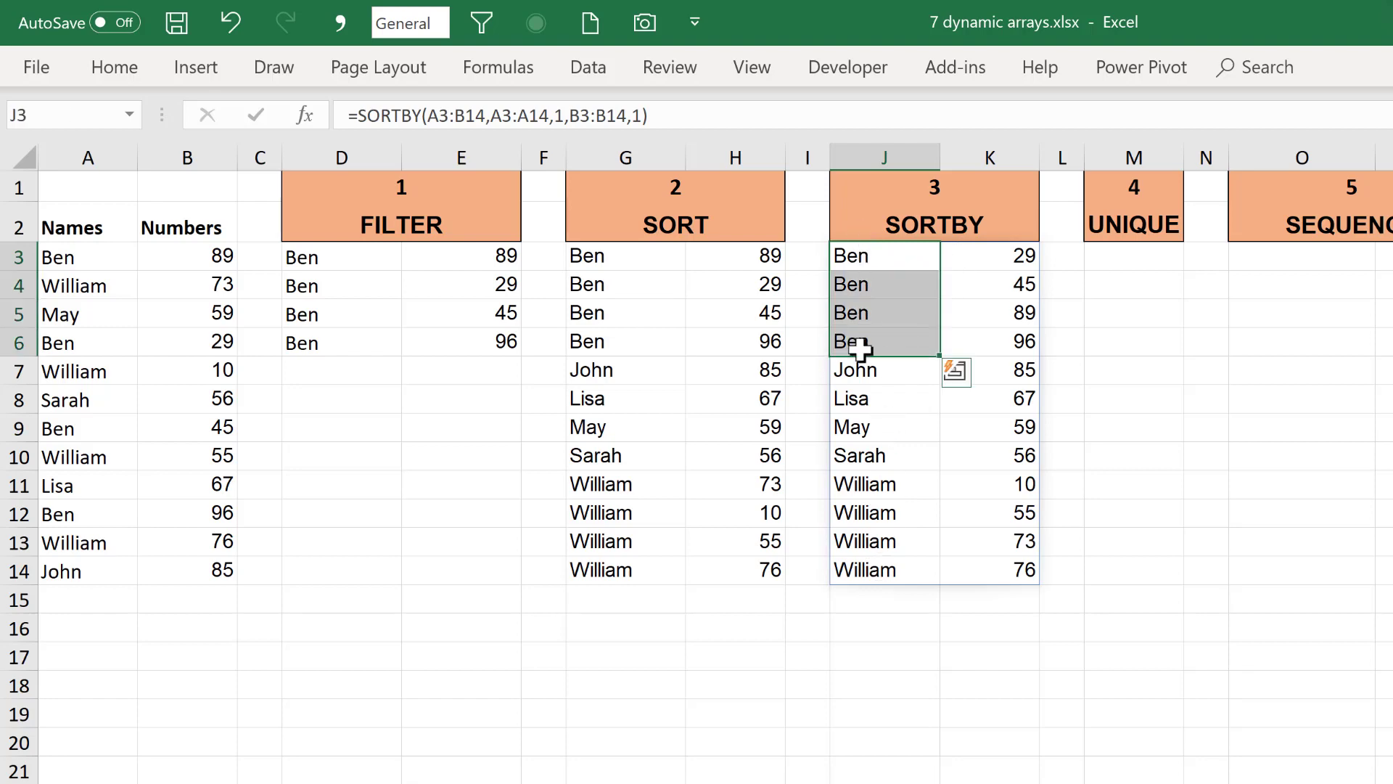
left_click(977, 249)
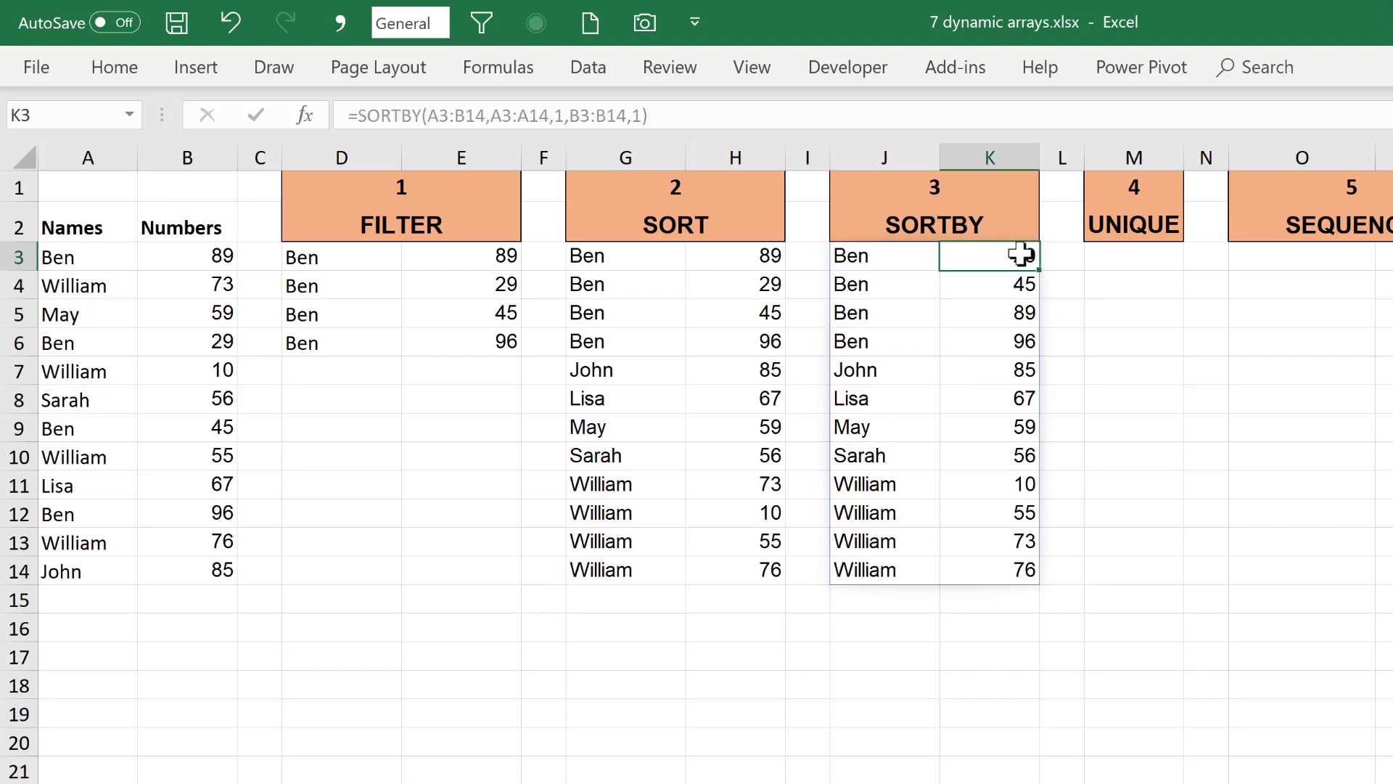
left_click(994, 341)
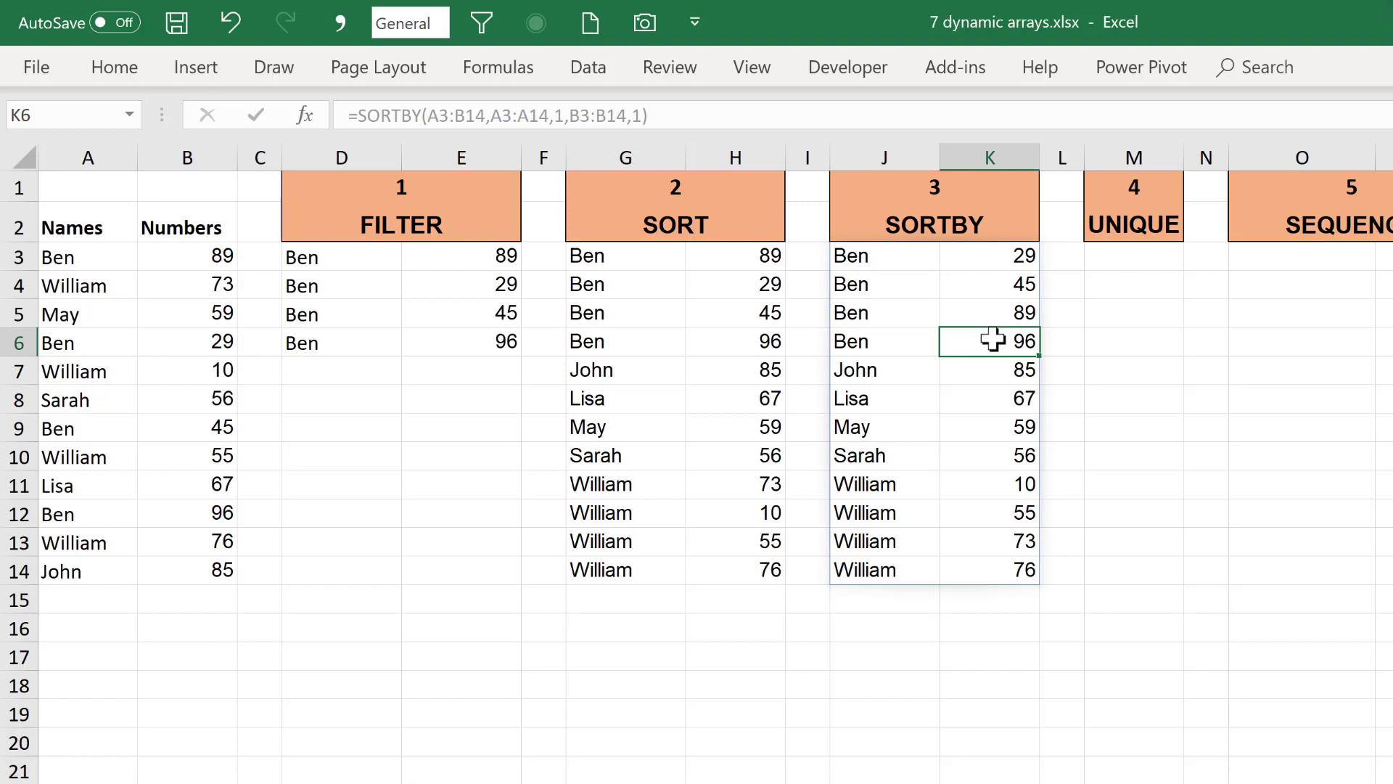
left_click(871, 484)
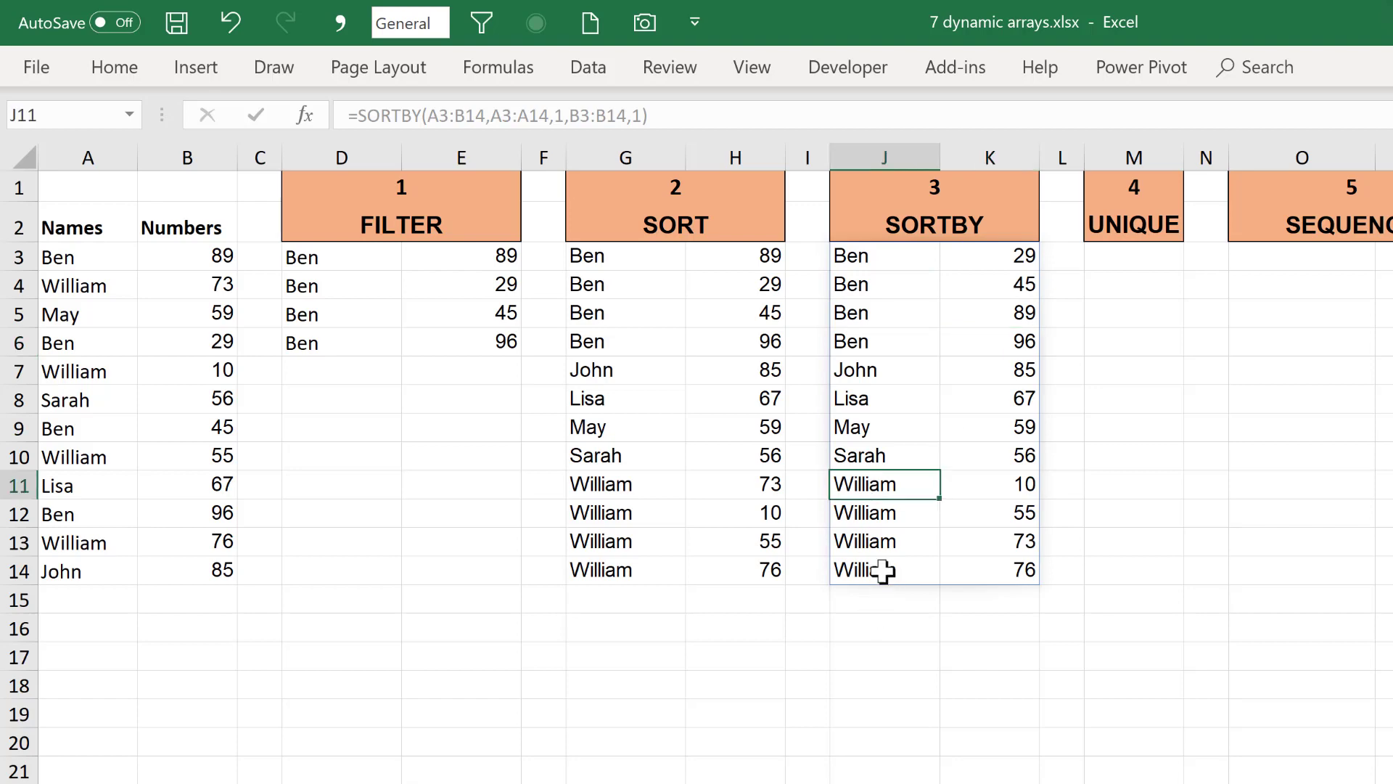
left_click(883, 571)
left_click(971, 485)
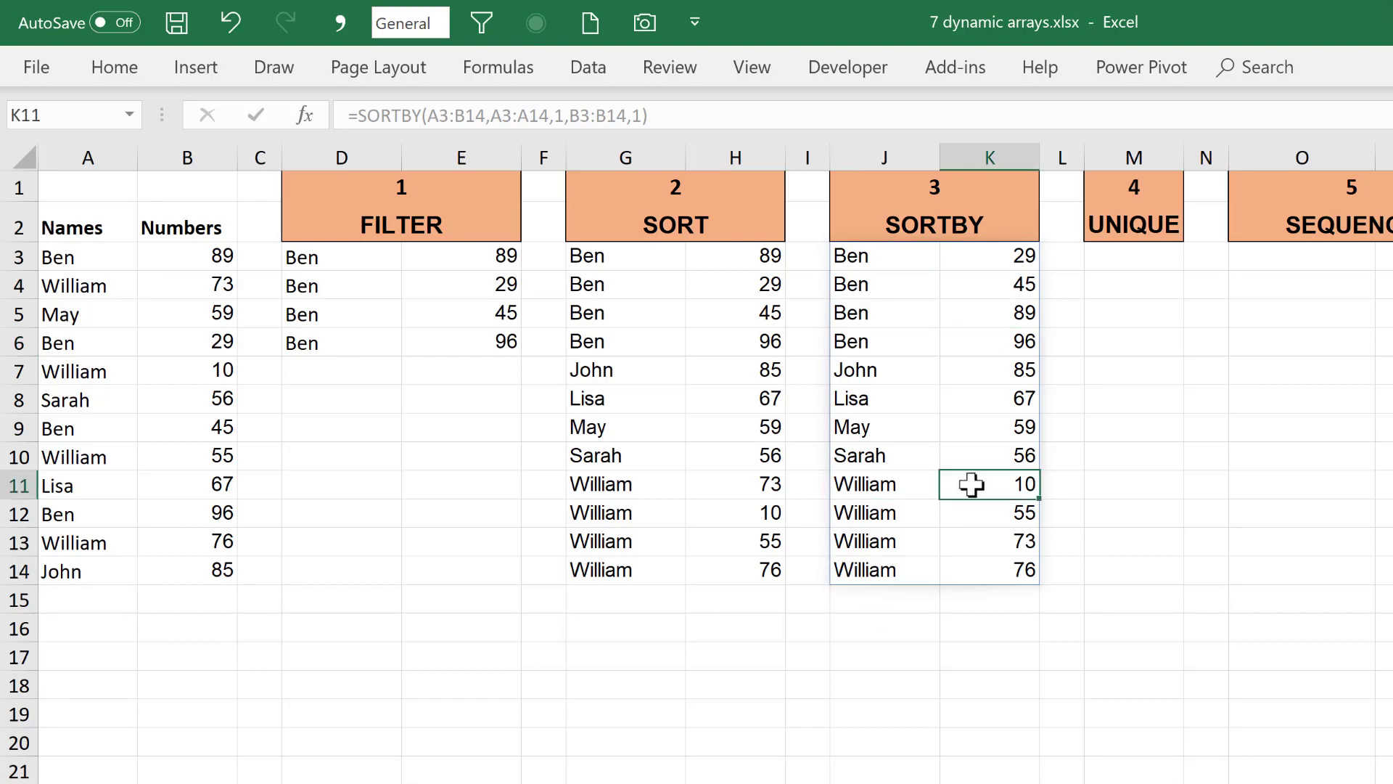
left_click(970, 574)
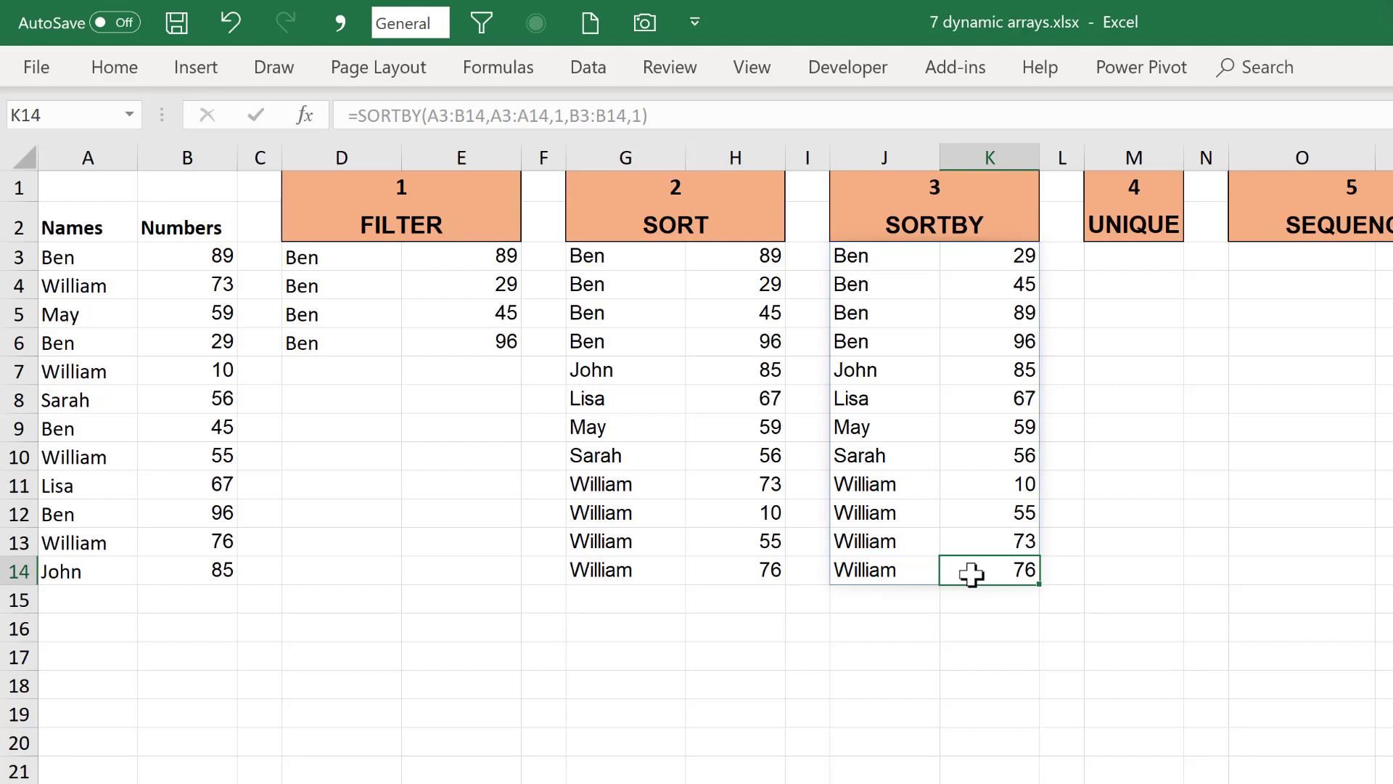
Replace the SORTBY formula in J3 with one returning only B3:B14 sorted by A3:A14 in ascending order (1).
left_click(903, 265)
key("Delete")
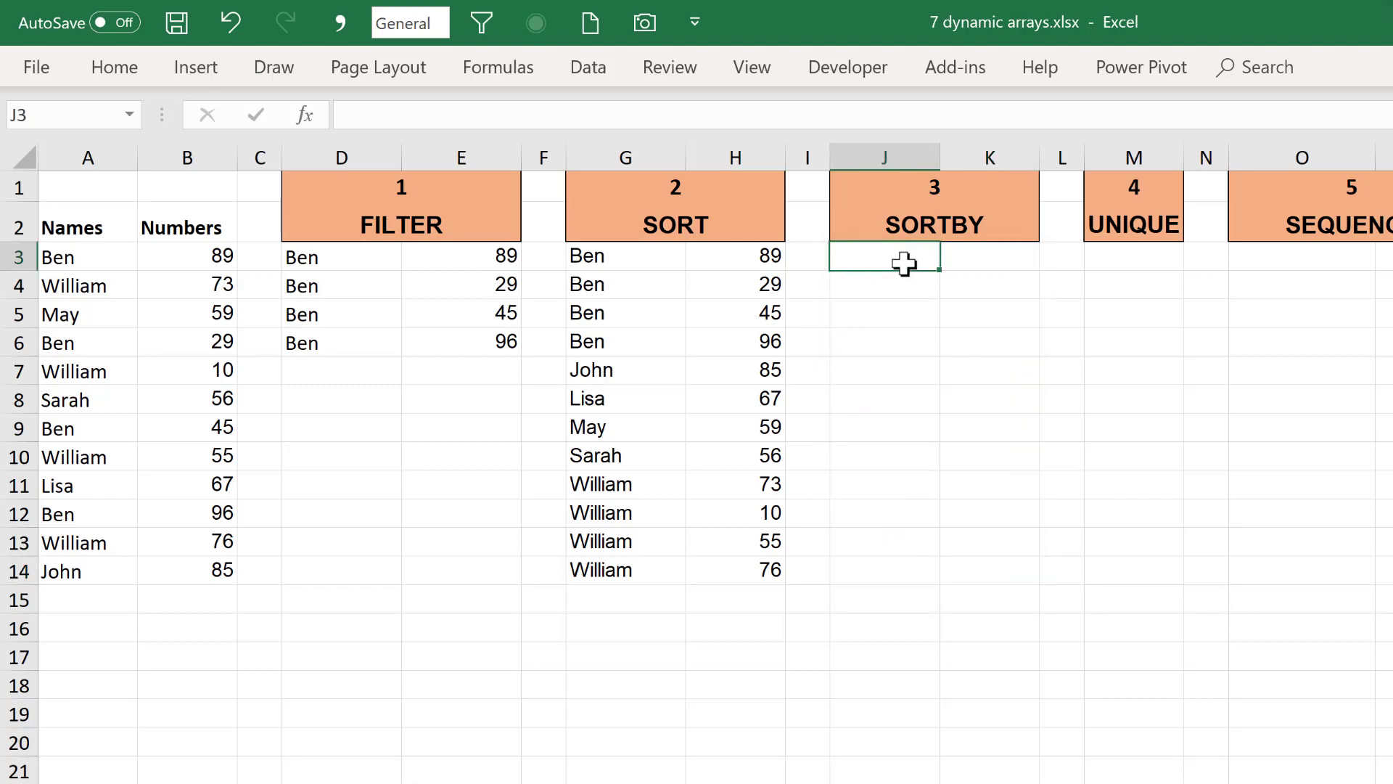
type("=sortby")
key("Tab")
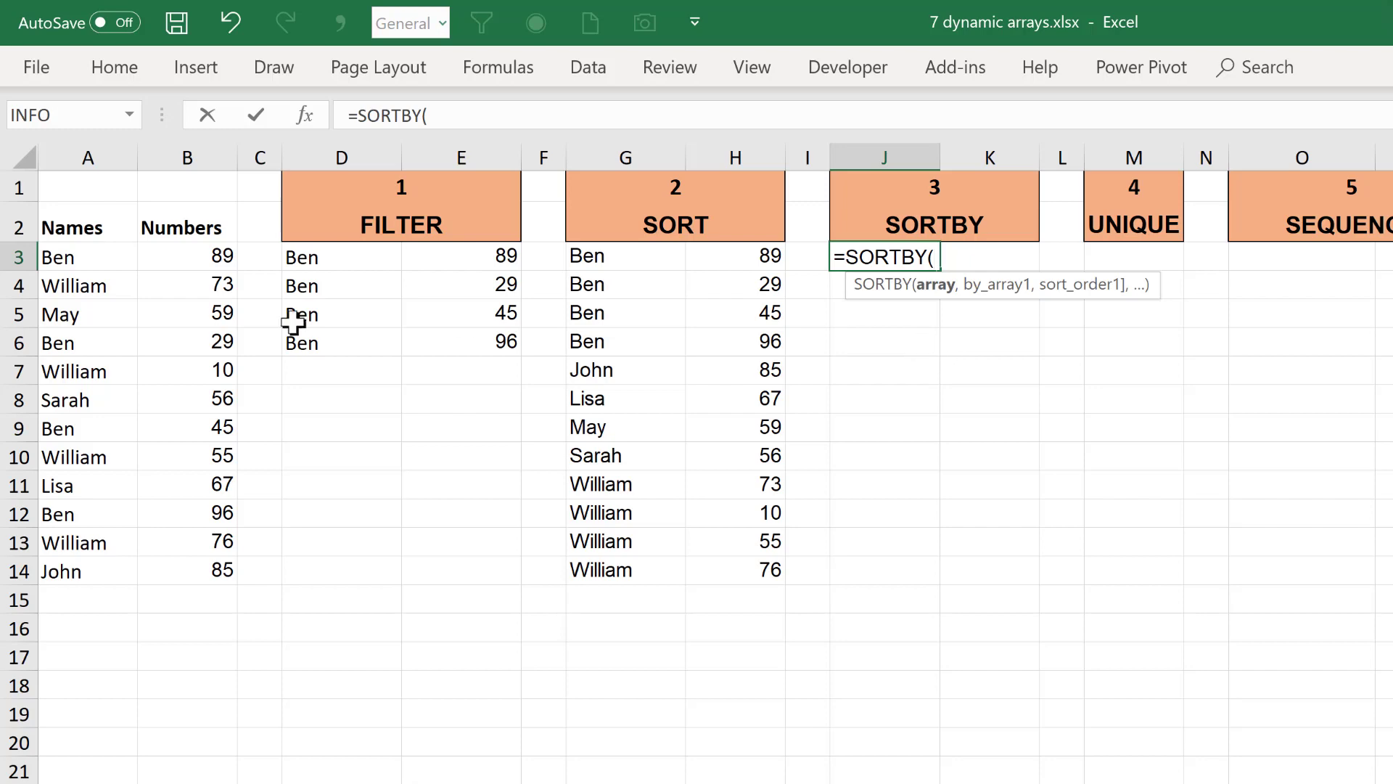
left_click_drag(167, 257, 201, 563)
type(",")
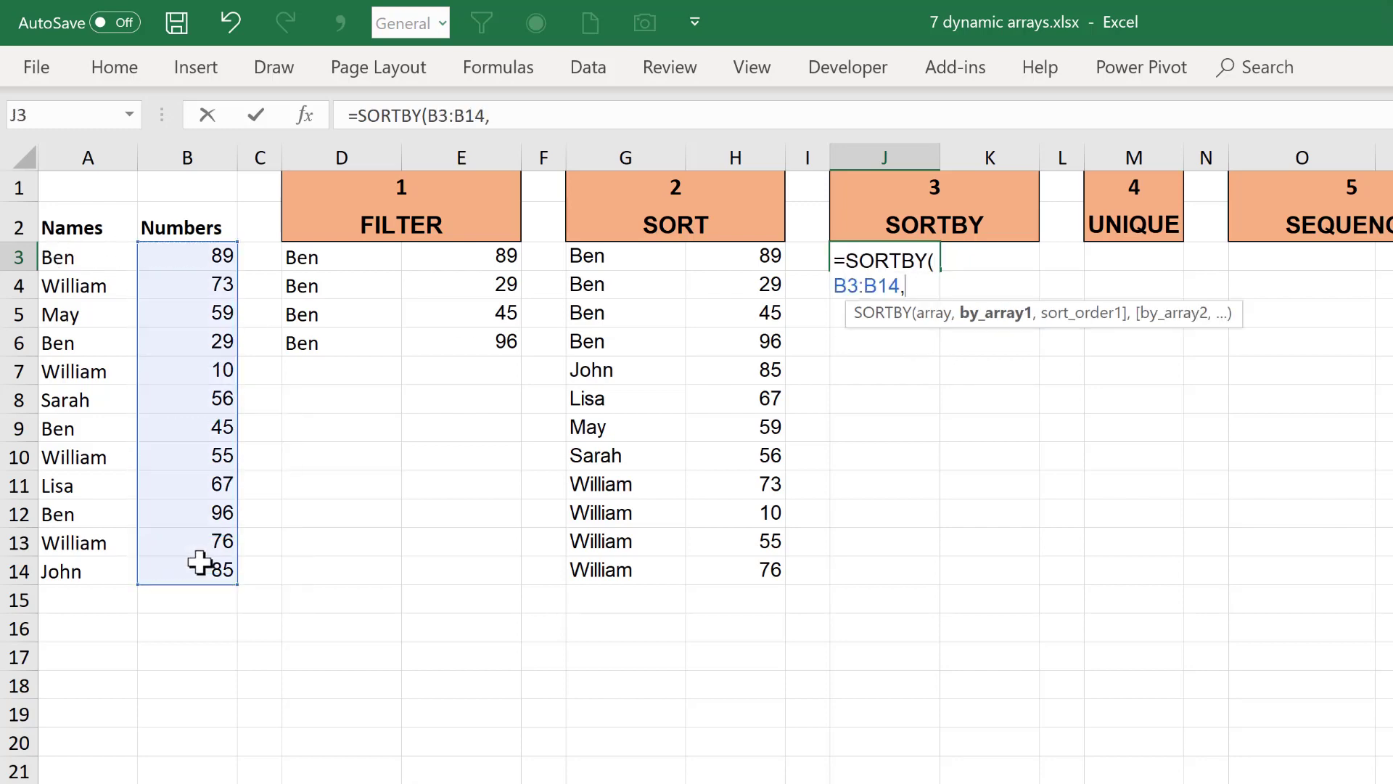
left_click_drag(75, 260, 62, 563)
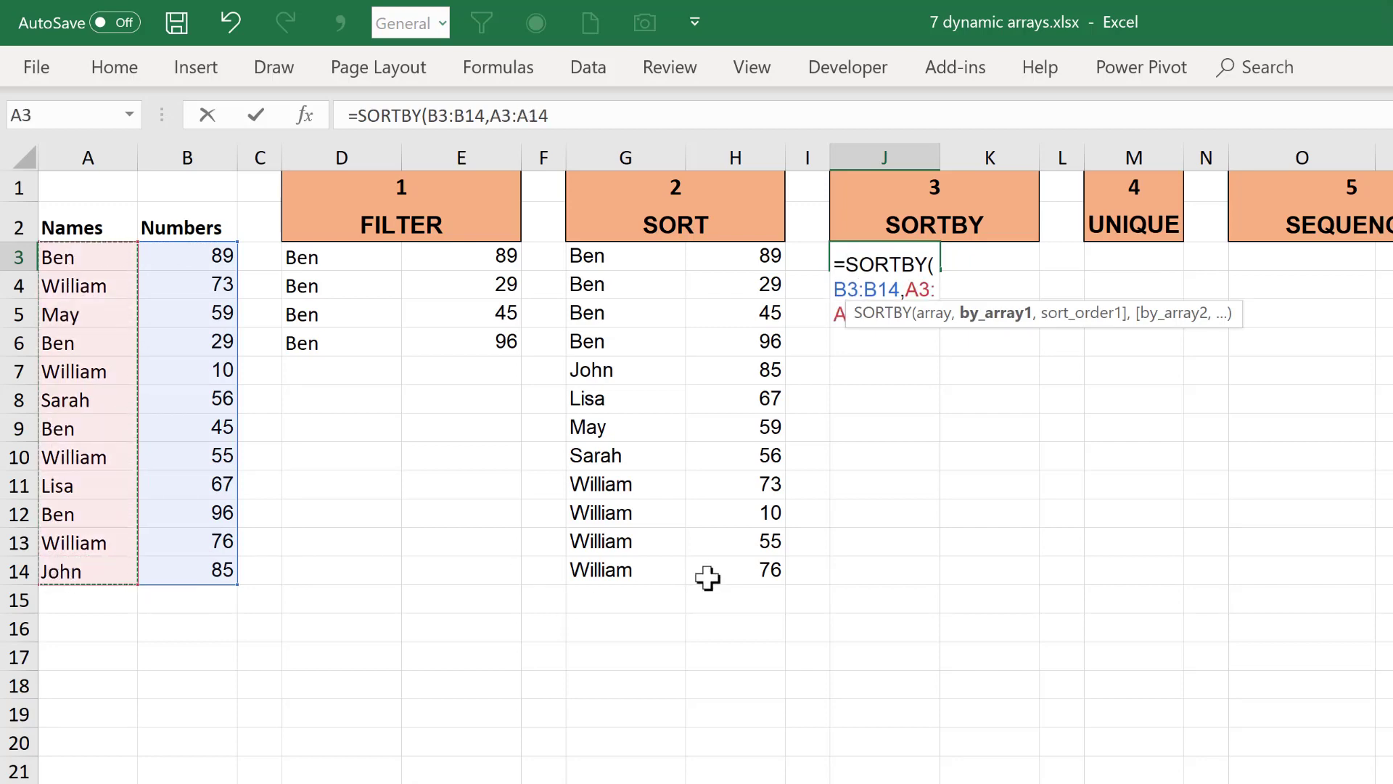
type(",1")
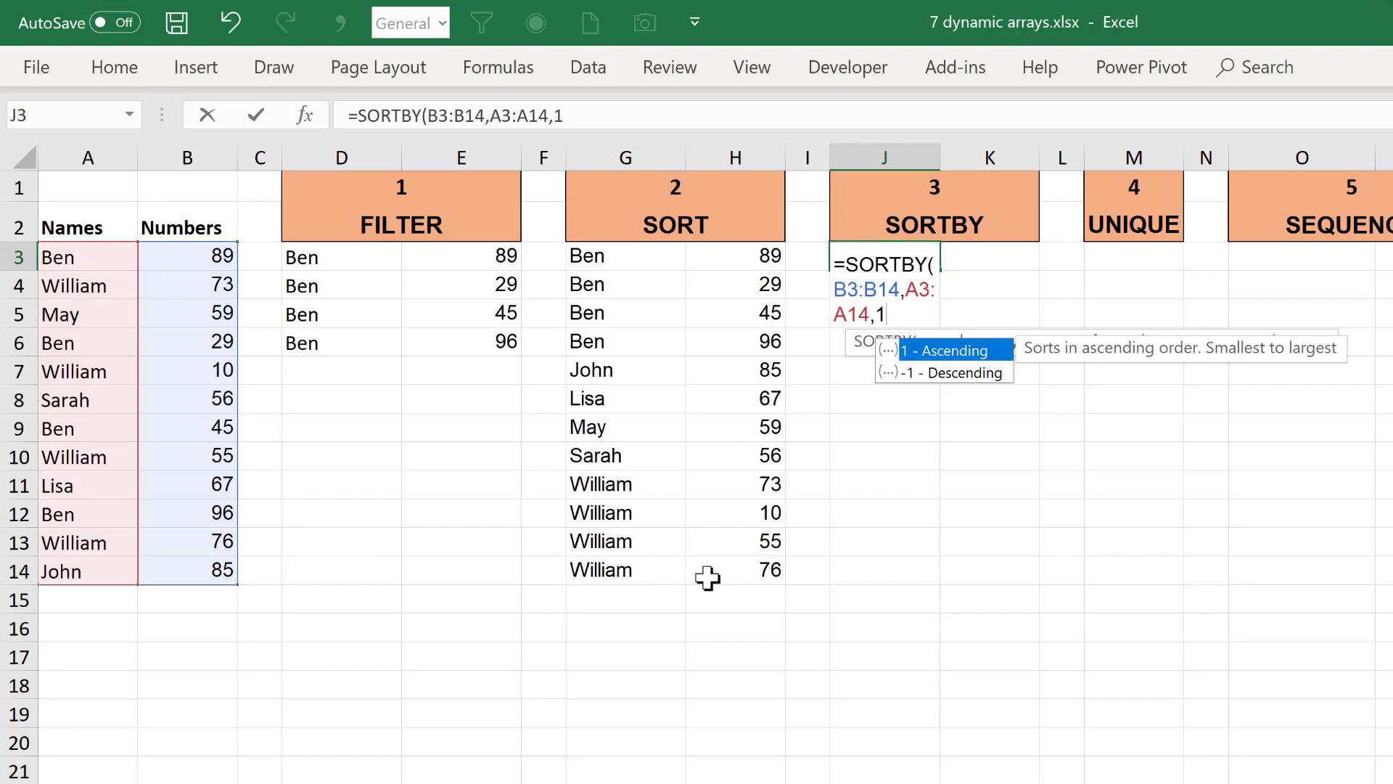
type(")")
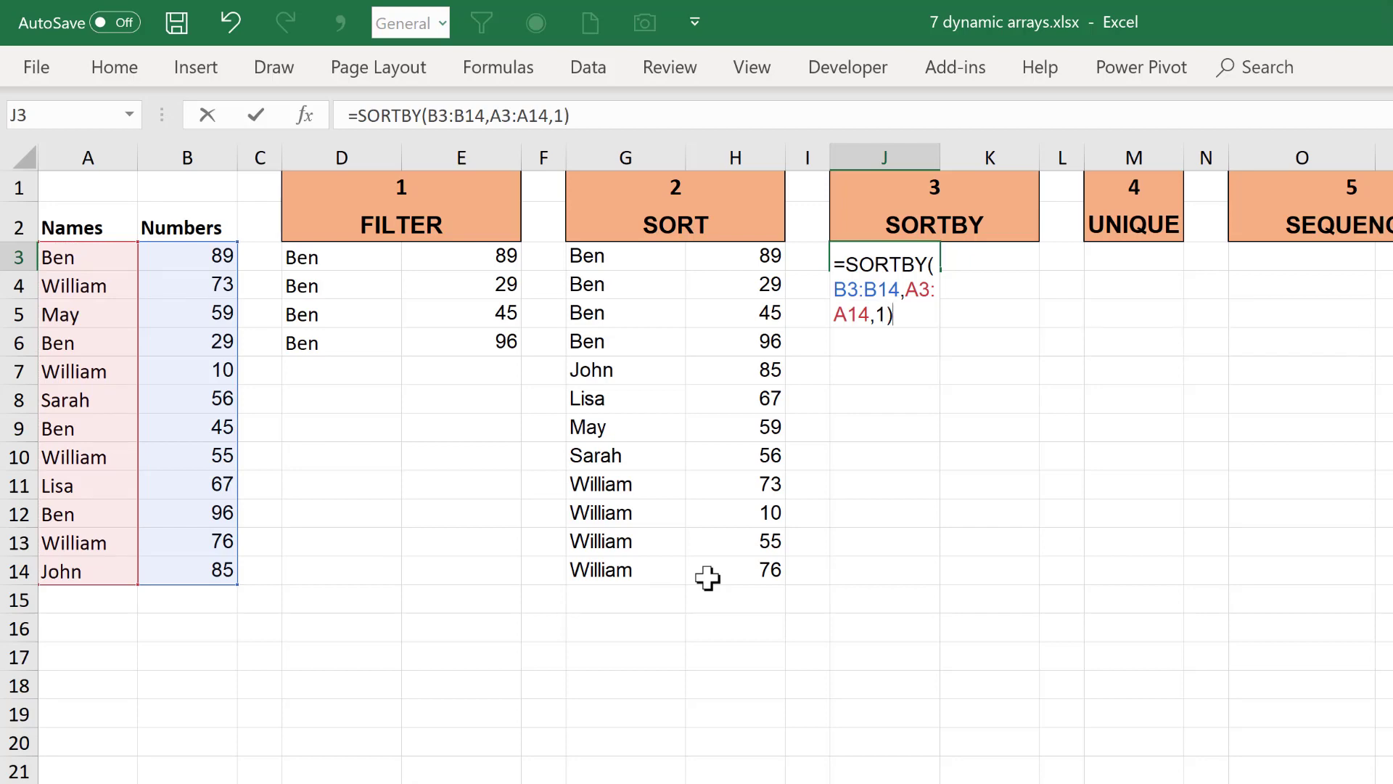
key("Return")
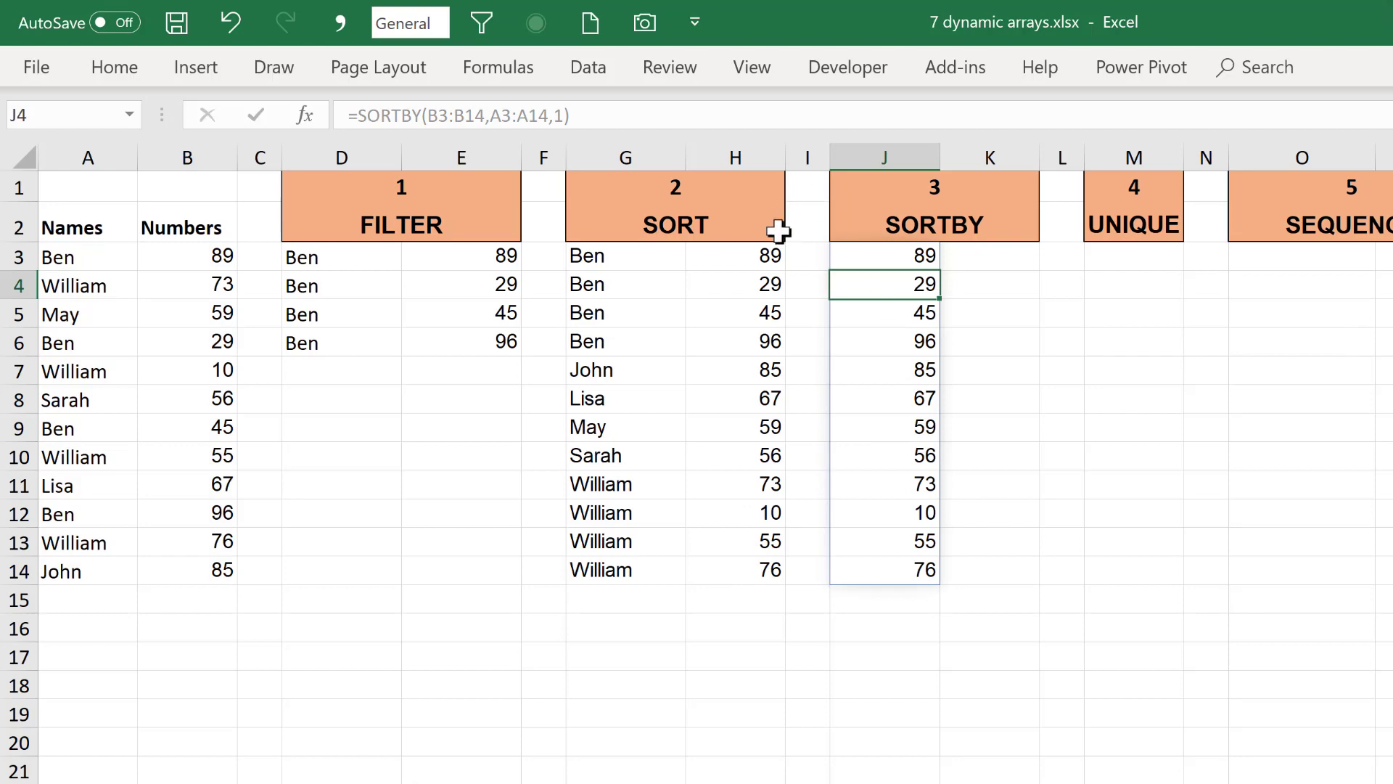
Compare the numbers in the SORT result H3:H14 with the SORTBY result J3:J14 and review the J3 formula.
left_click_drag(758, 256, 744, 573)
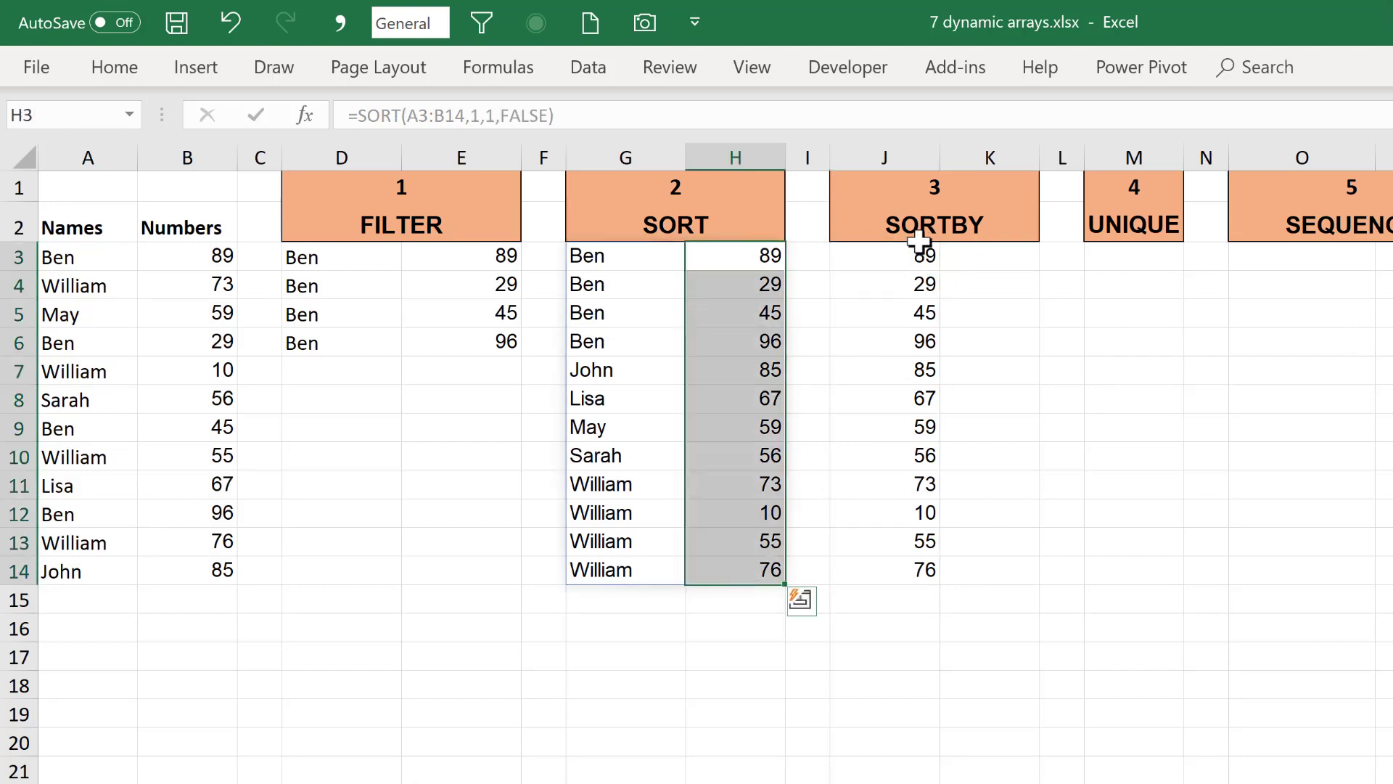
left_click_drag(921, 255, 883, 569)
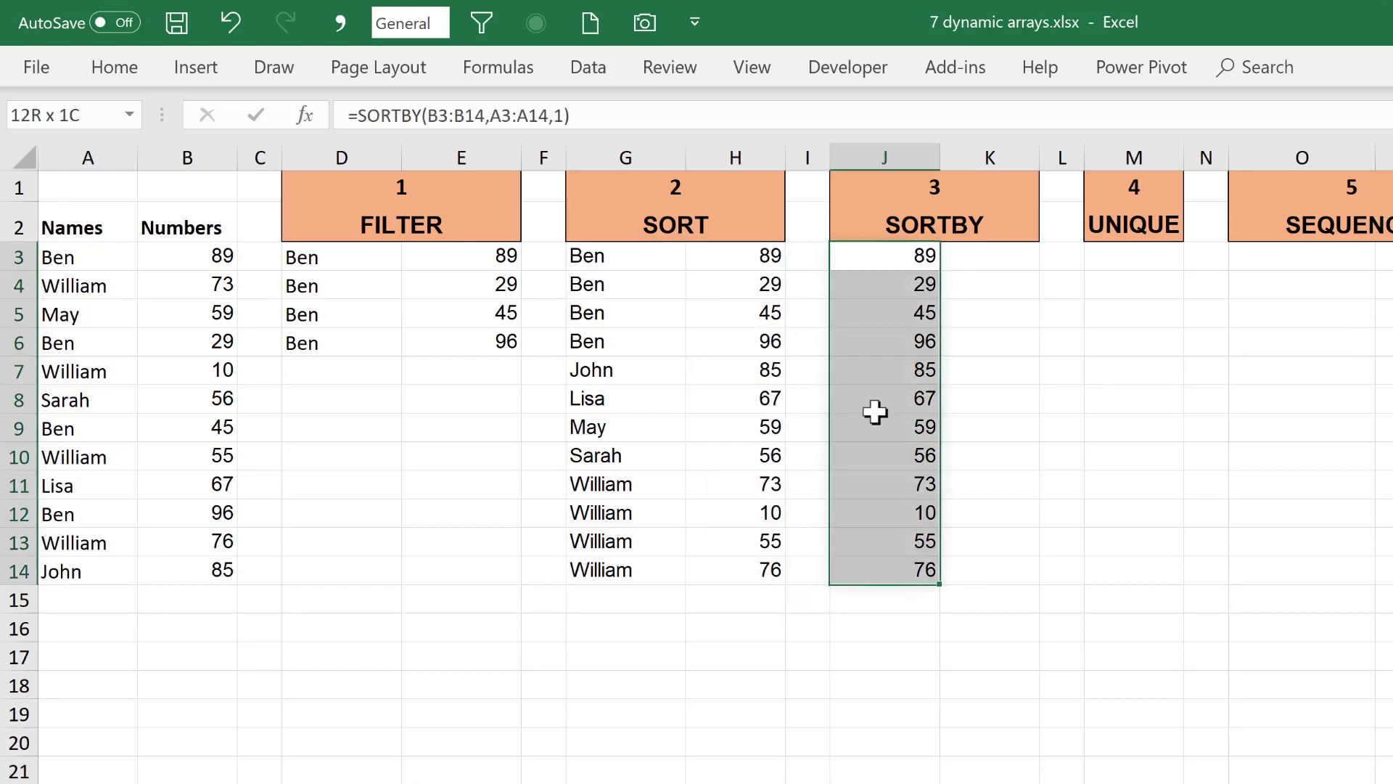
left_click(879, 260)
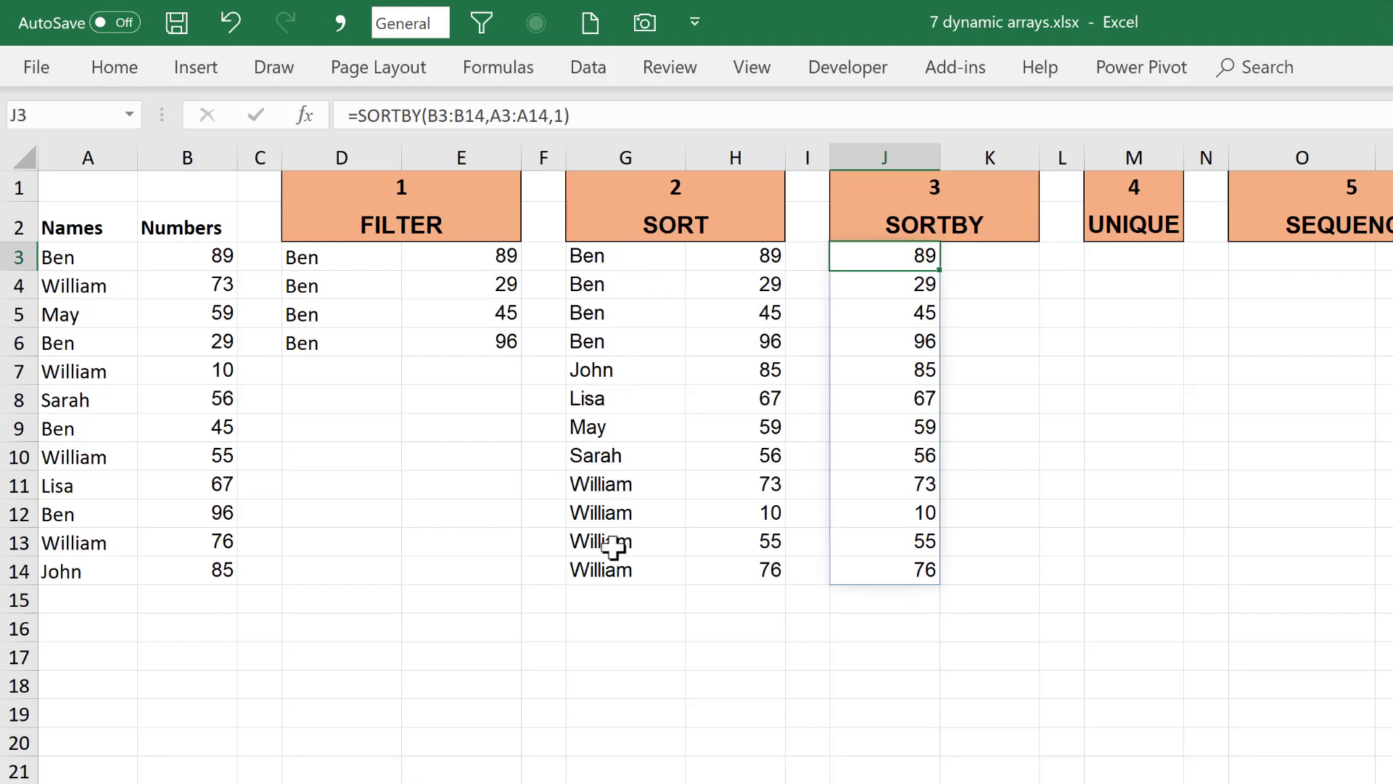
left_click(586, 116)
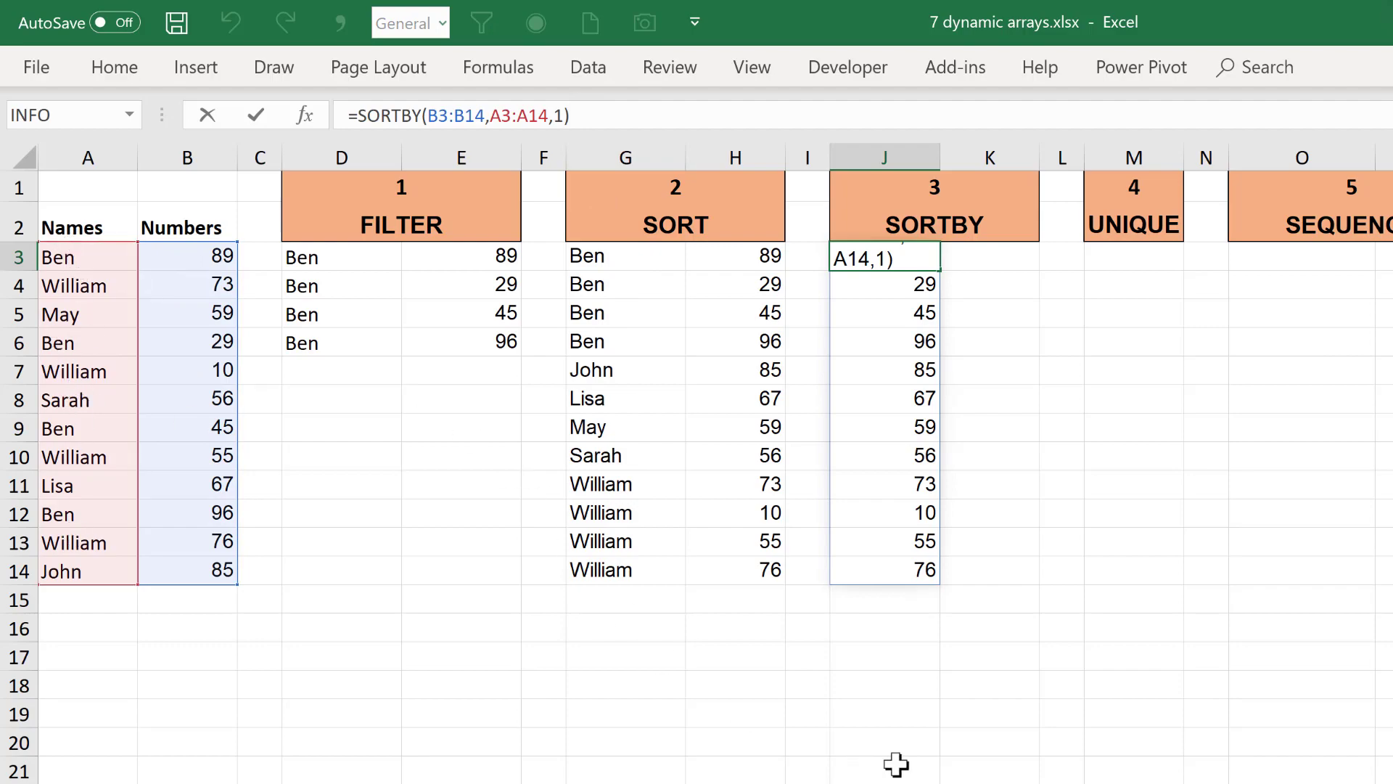
key("ctrl+Return")
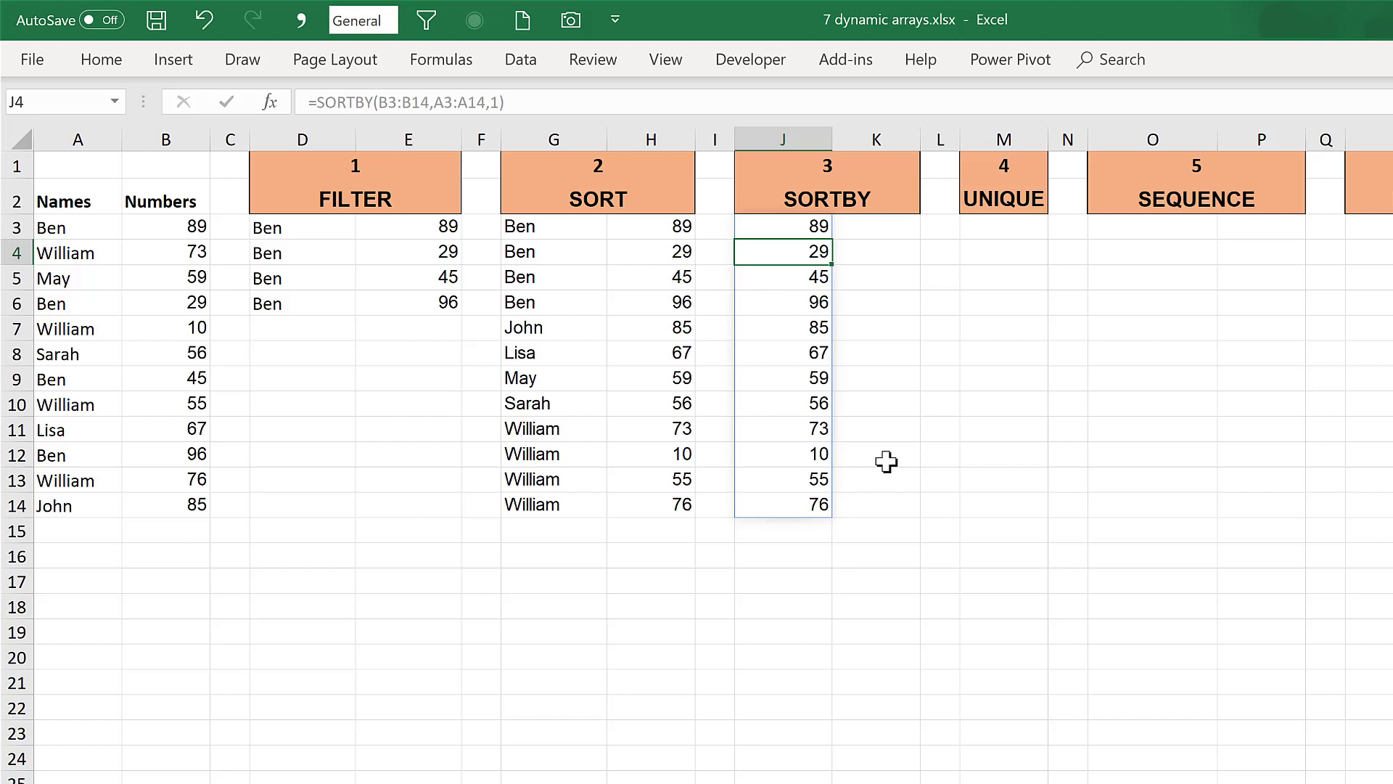
left_click(886, 461)
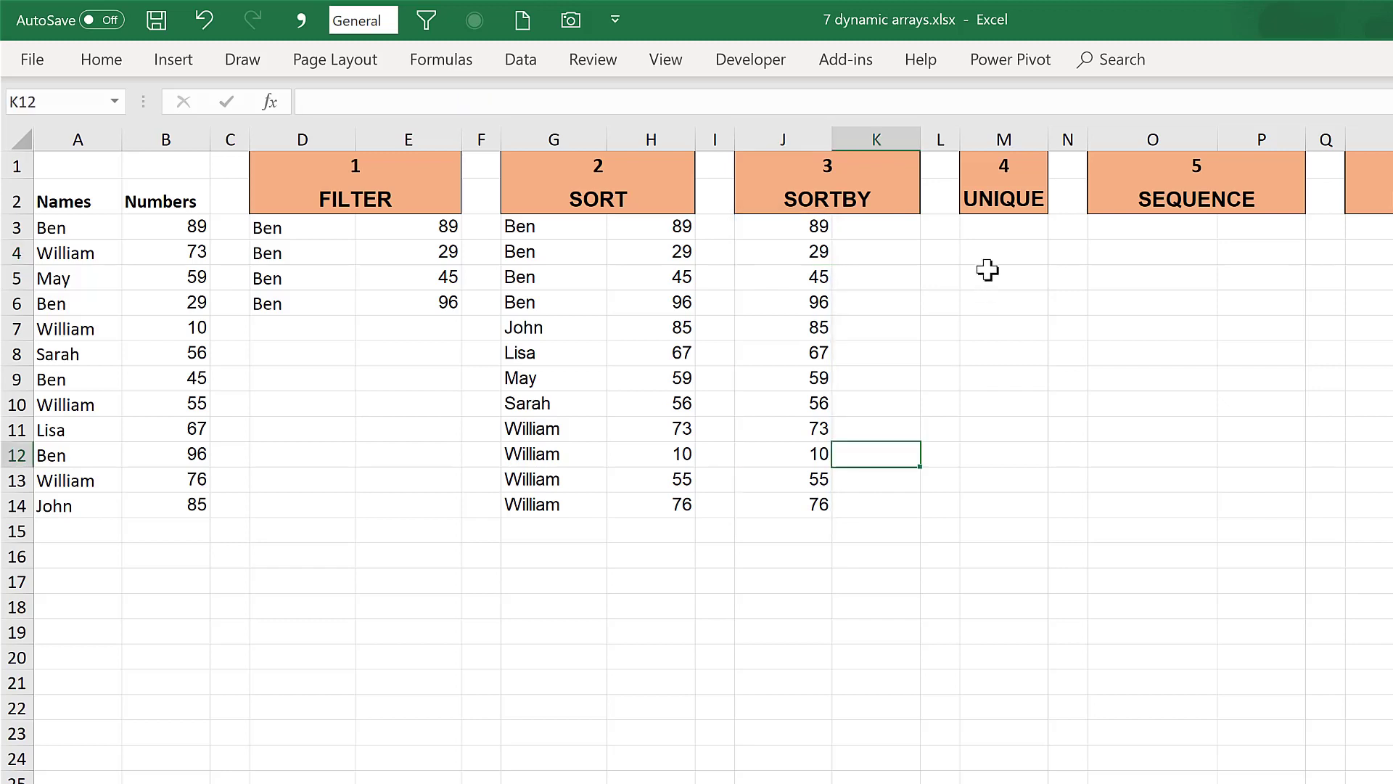
Enter a UNIQUE formula in M3 for the names A3:A14 with by_col set to FALSE to compare by row.
left_click(990, 227)
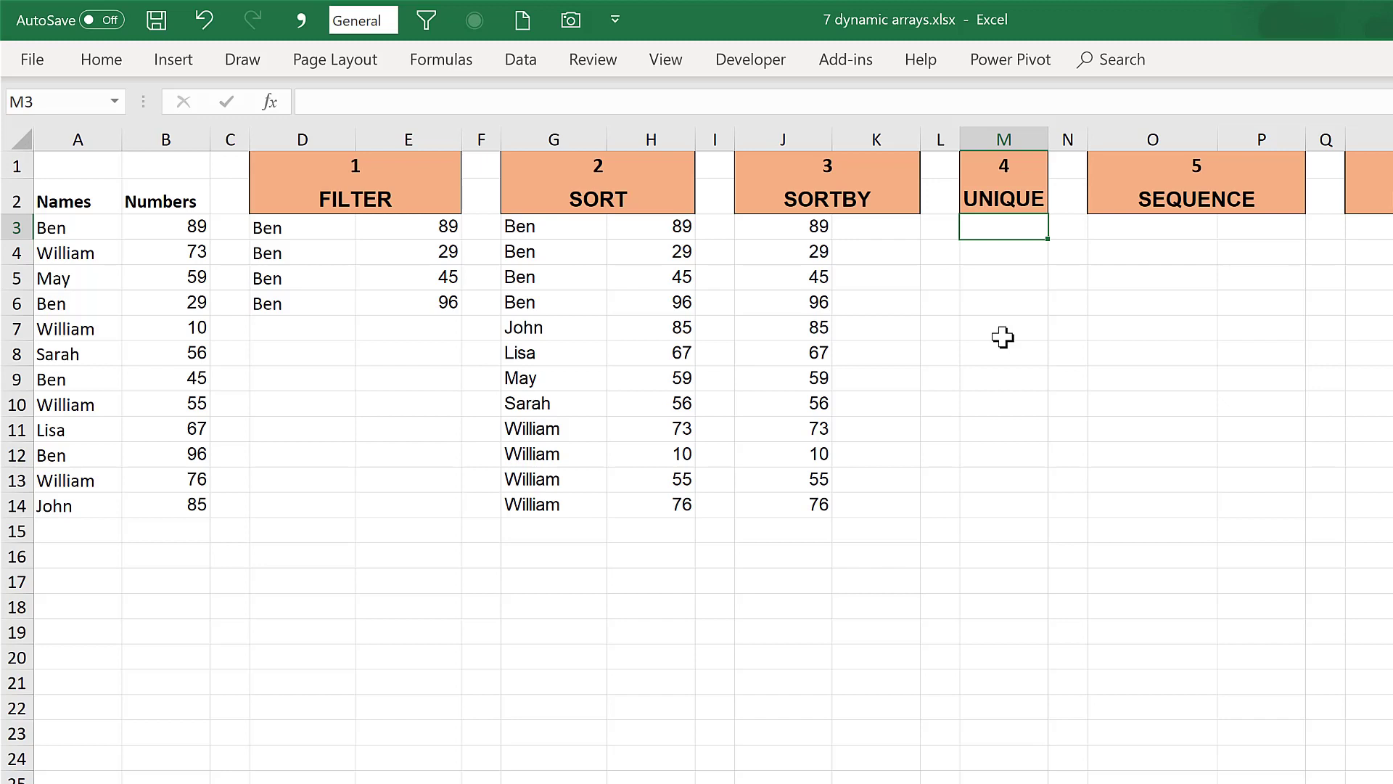
type("=u")
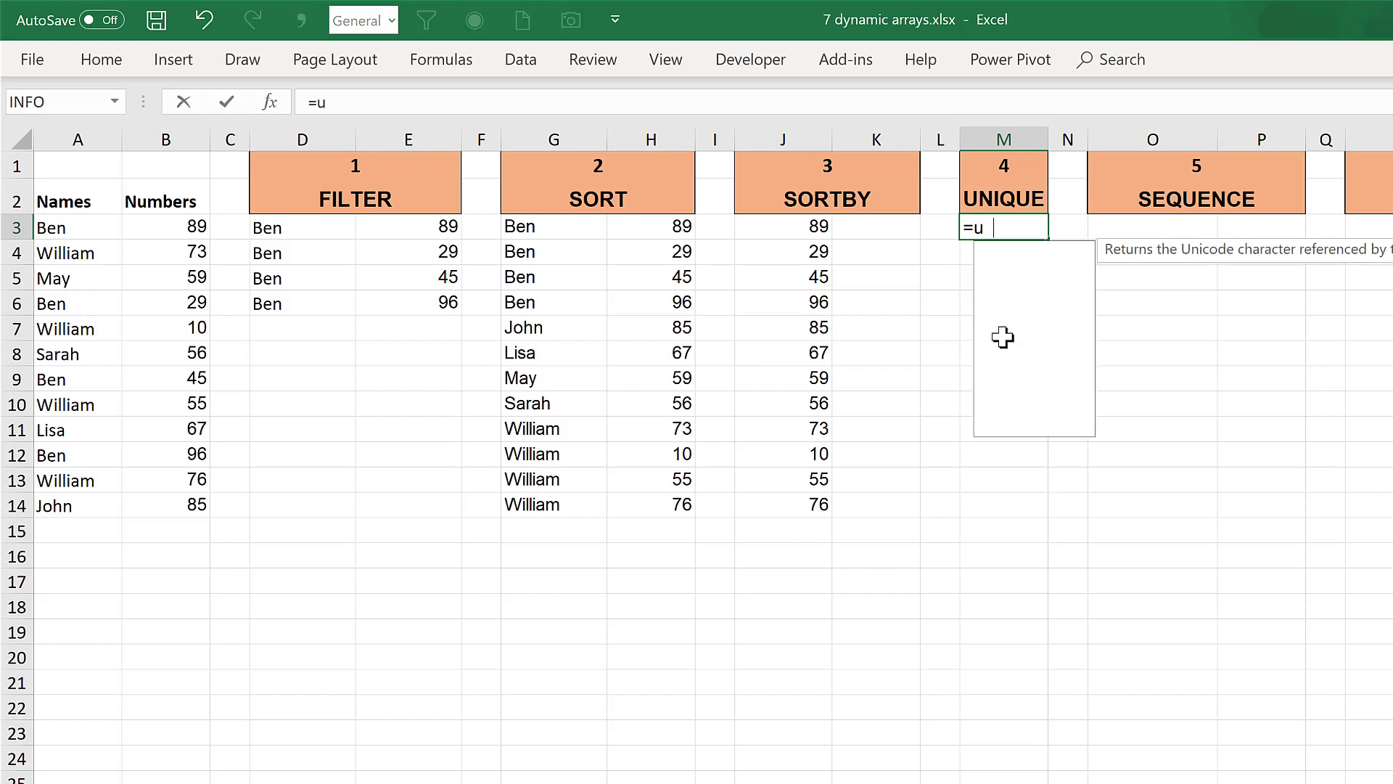
type("niq")
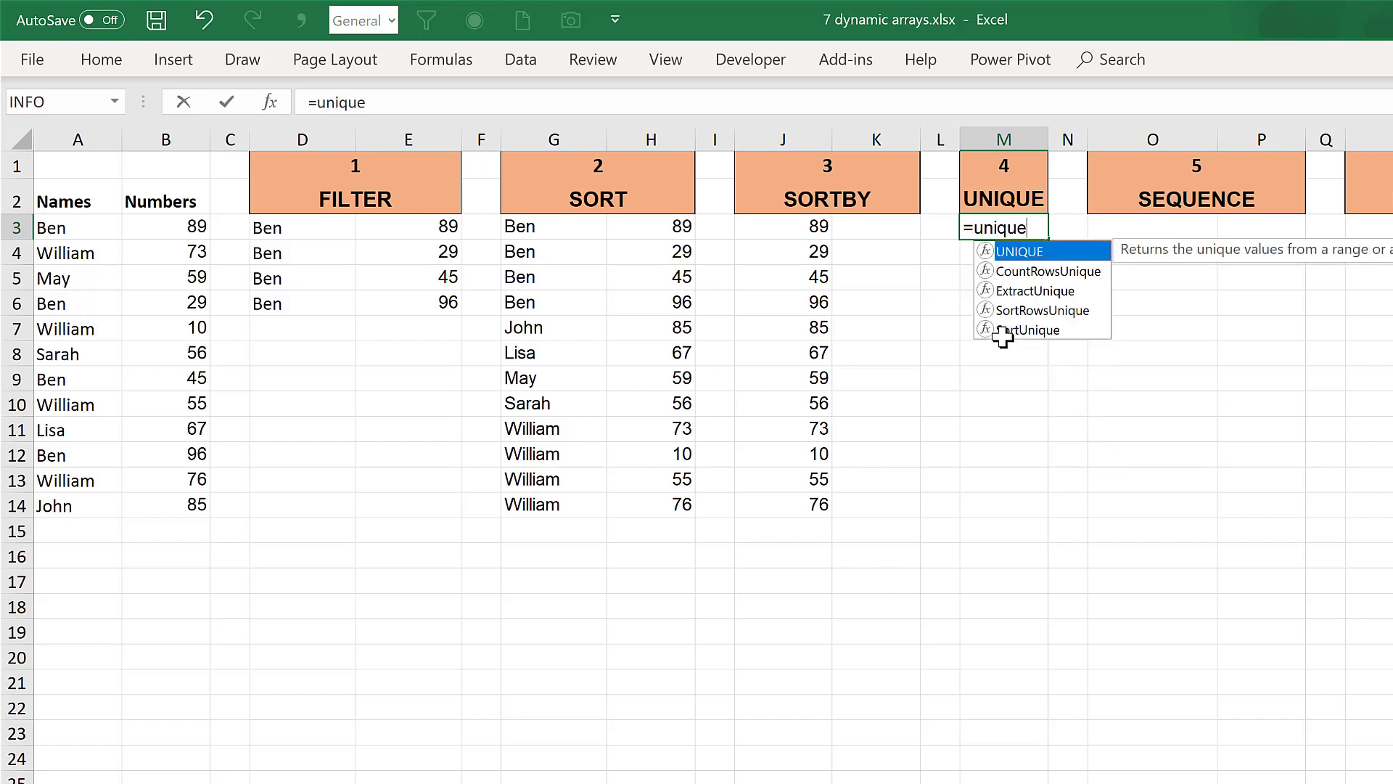
type("ue")
key("Tab")
left_click_drag(86, 227, 87, 502)
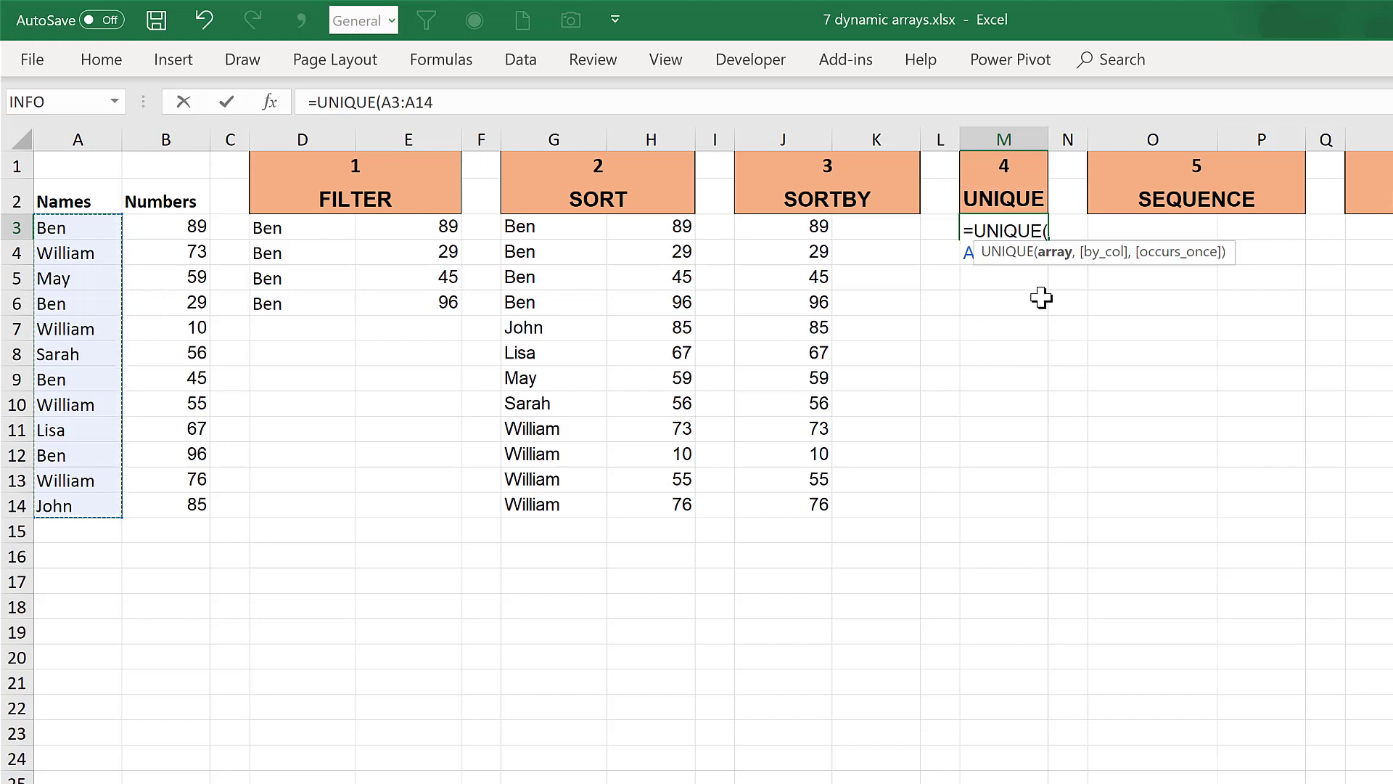
type(",")
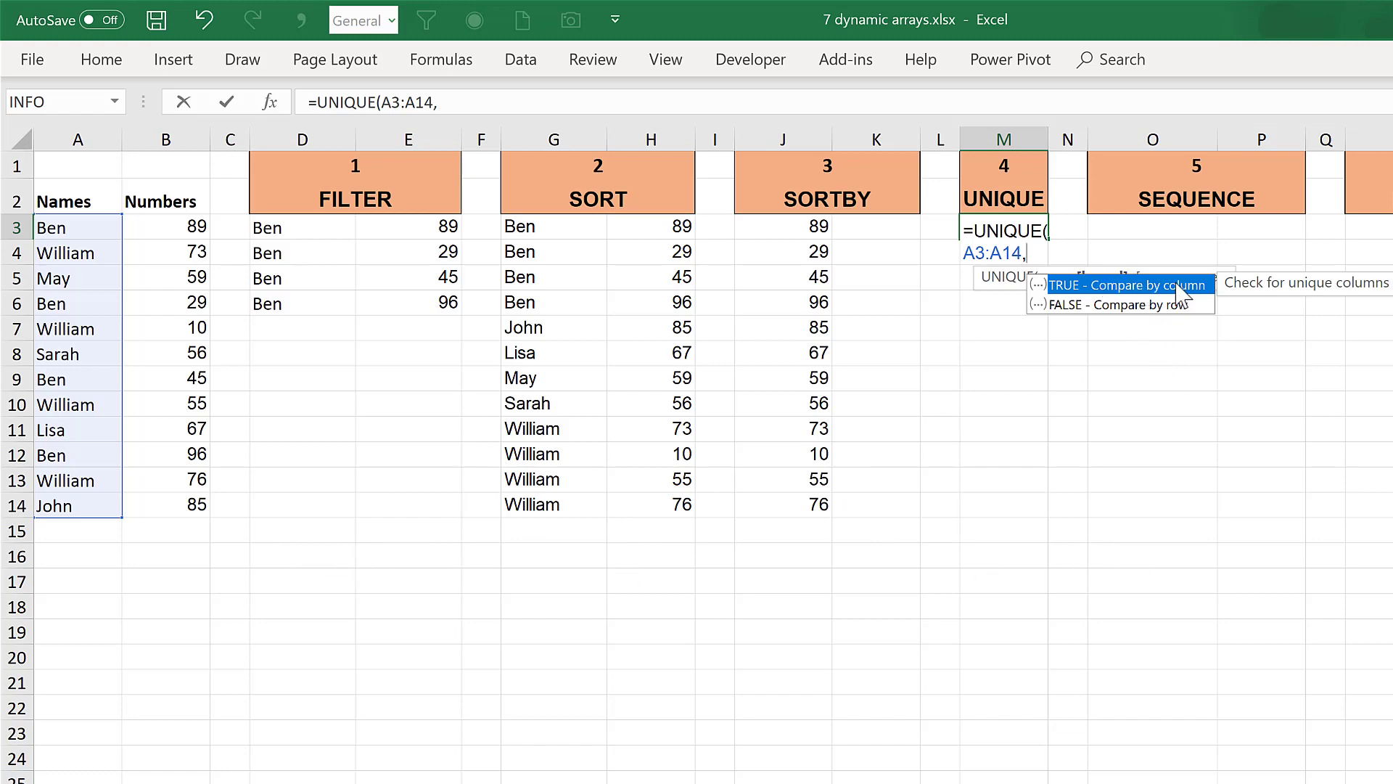
double_click(1121, 305)
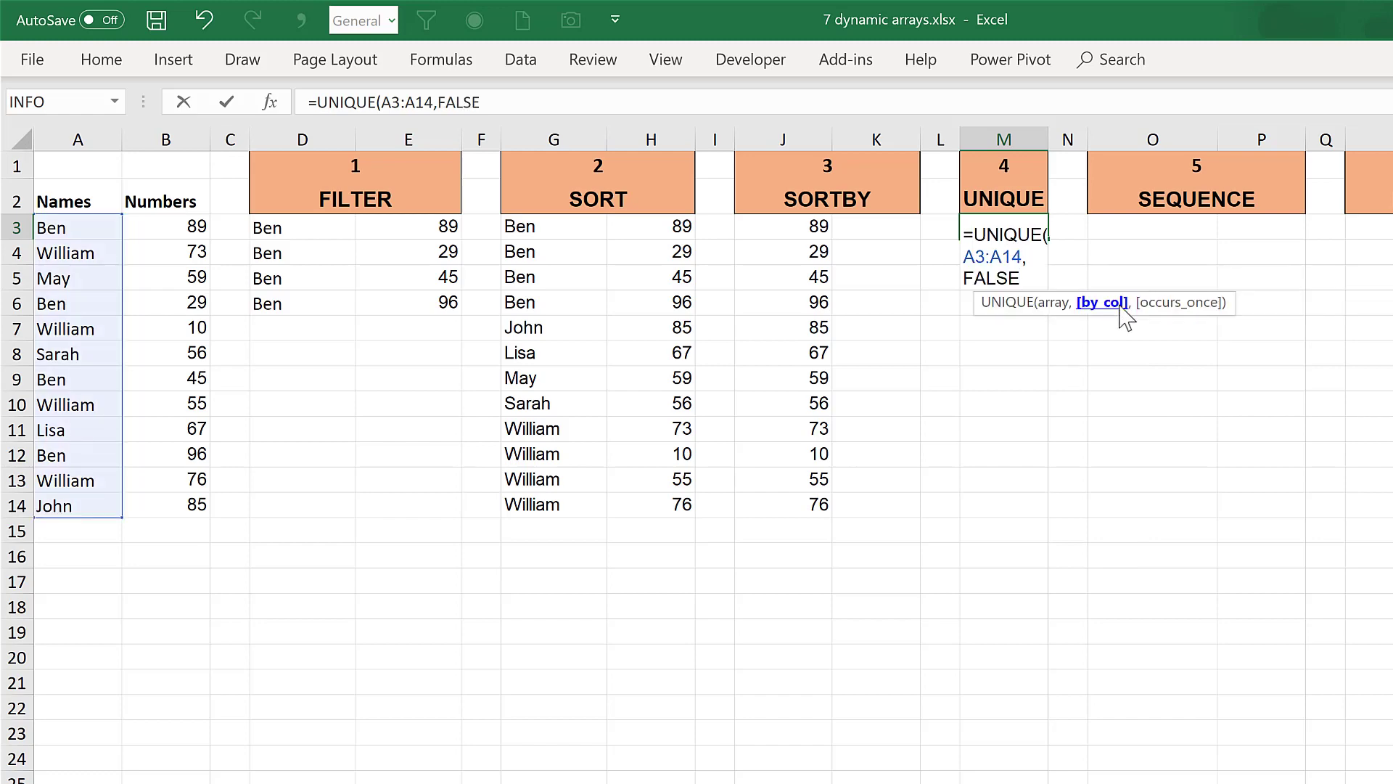
type(")")
key("Return")
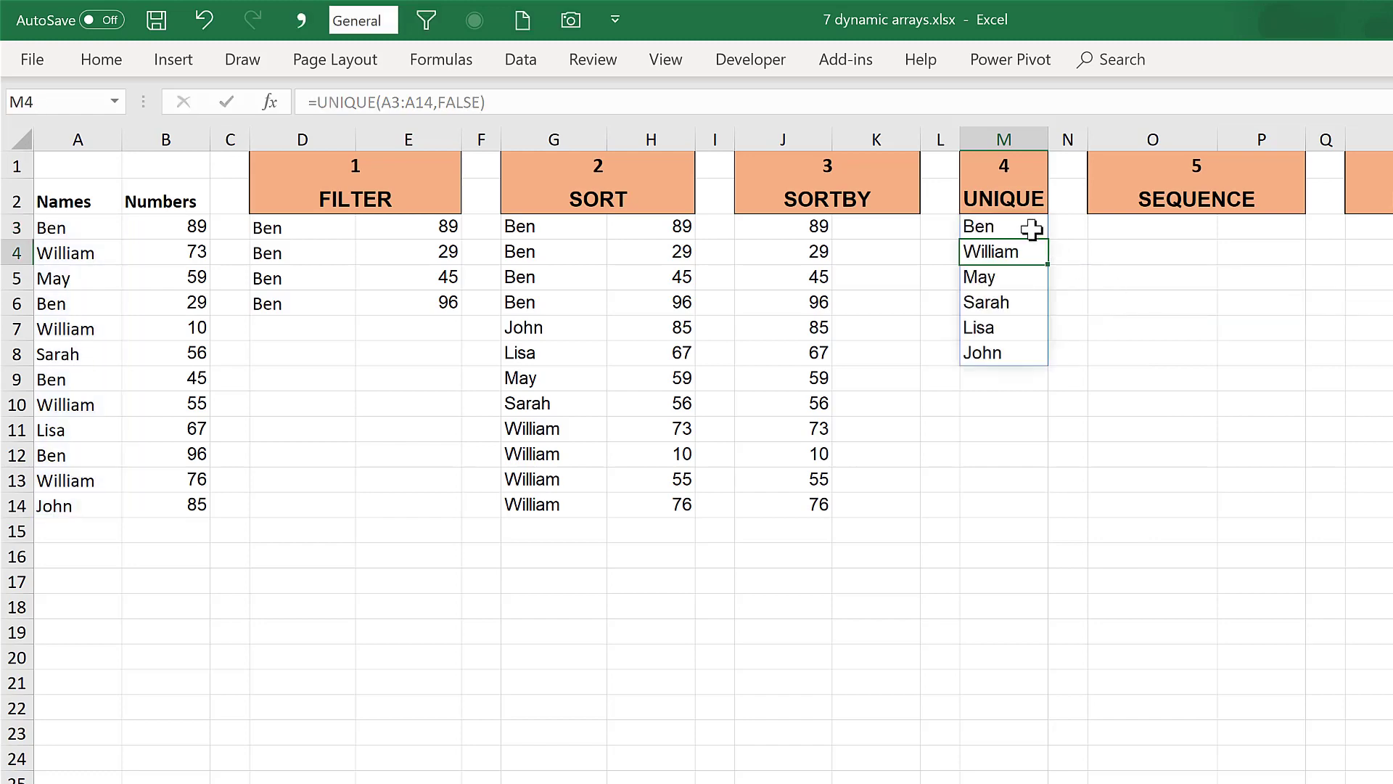
Add the occurs_once argument TRUE to the UNIQUE formula in M3 to return only names that occur once.
left_click(1028, 228)
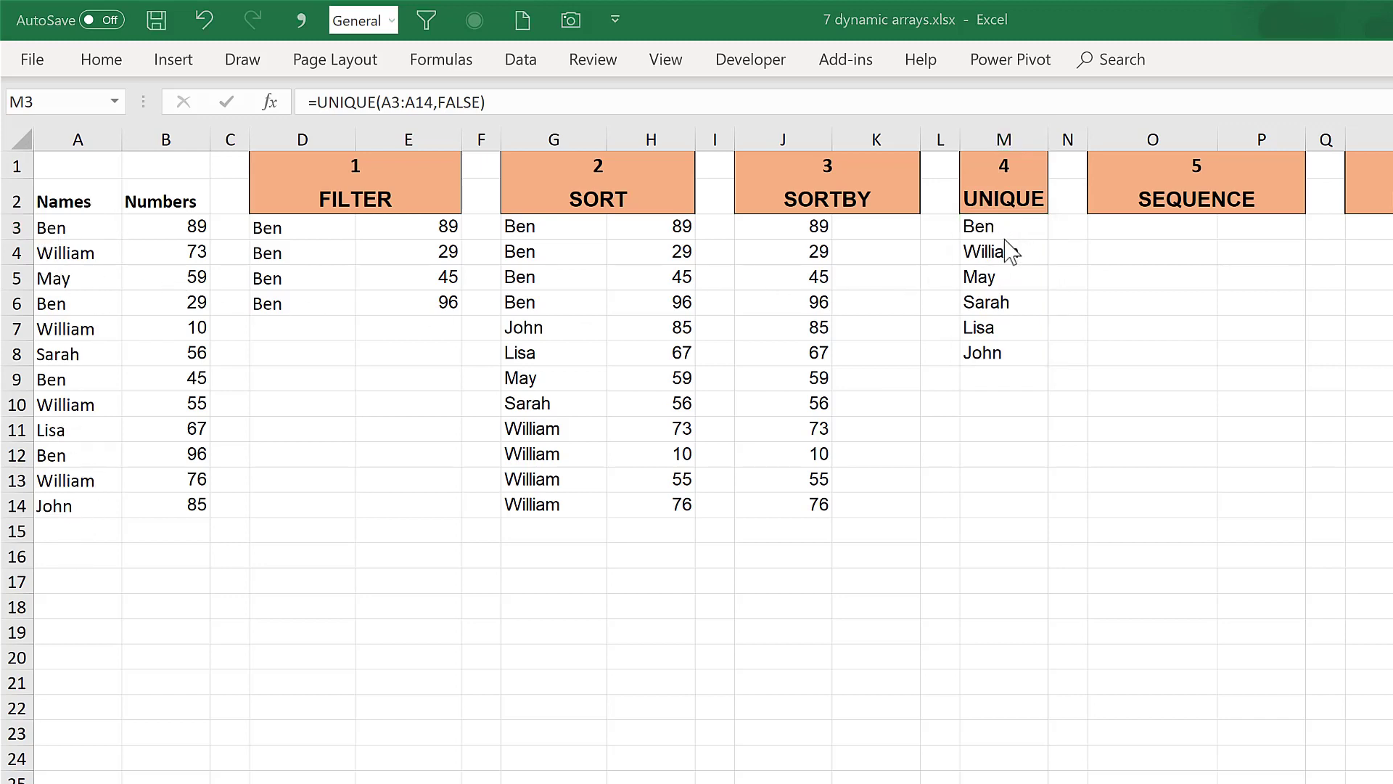
left_click(1003, 251)
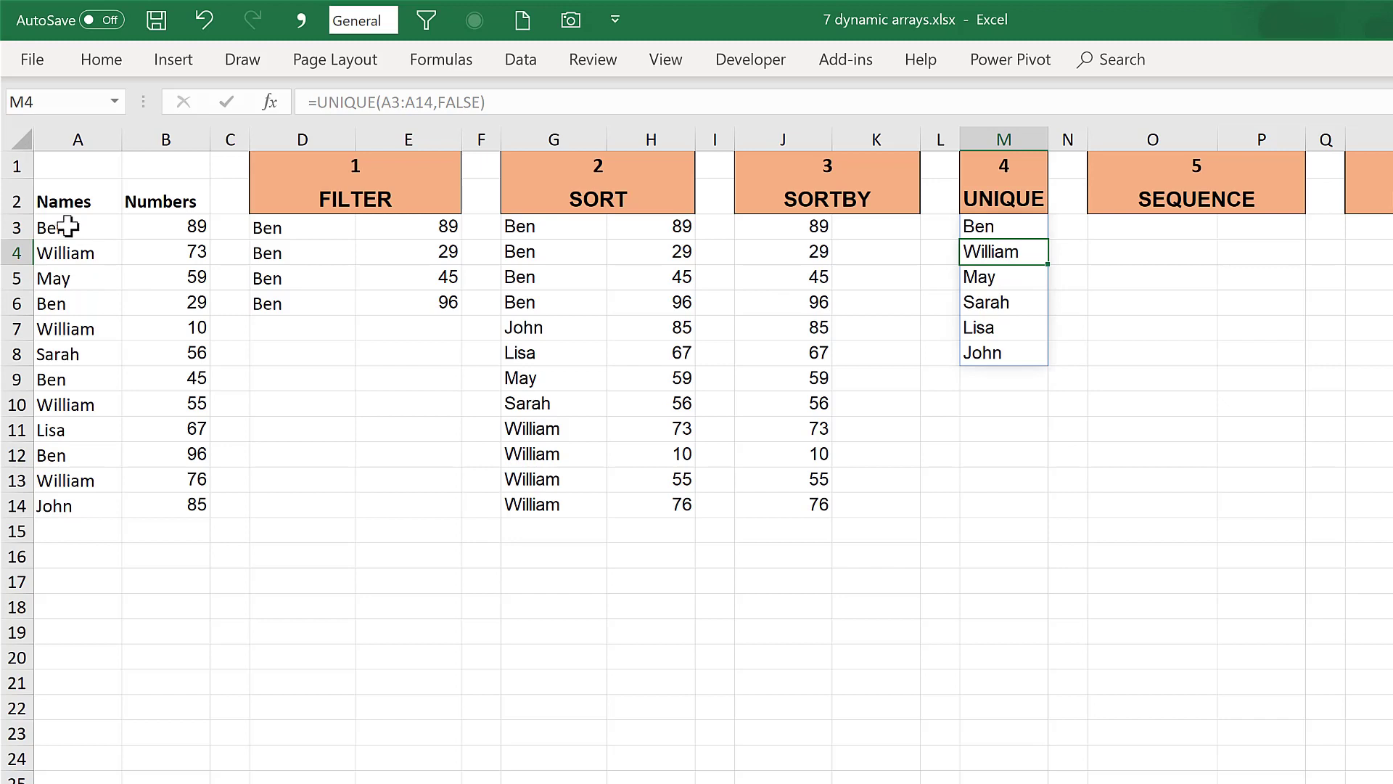
left_click(987, 228)
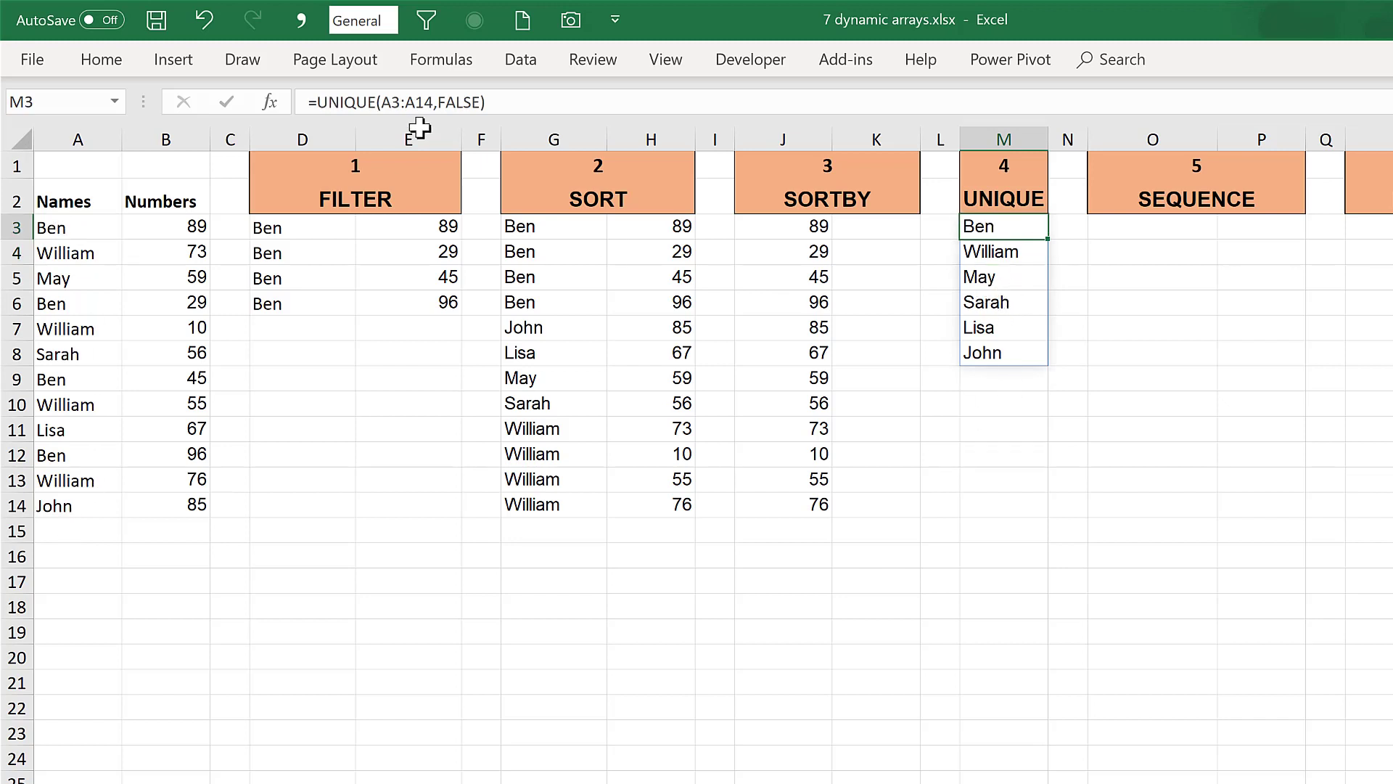
left_click(482, 102)
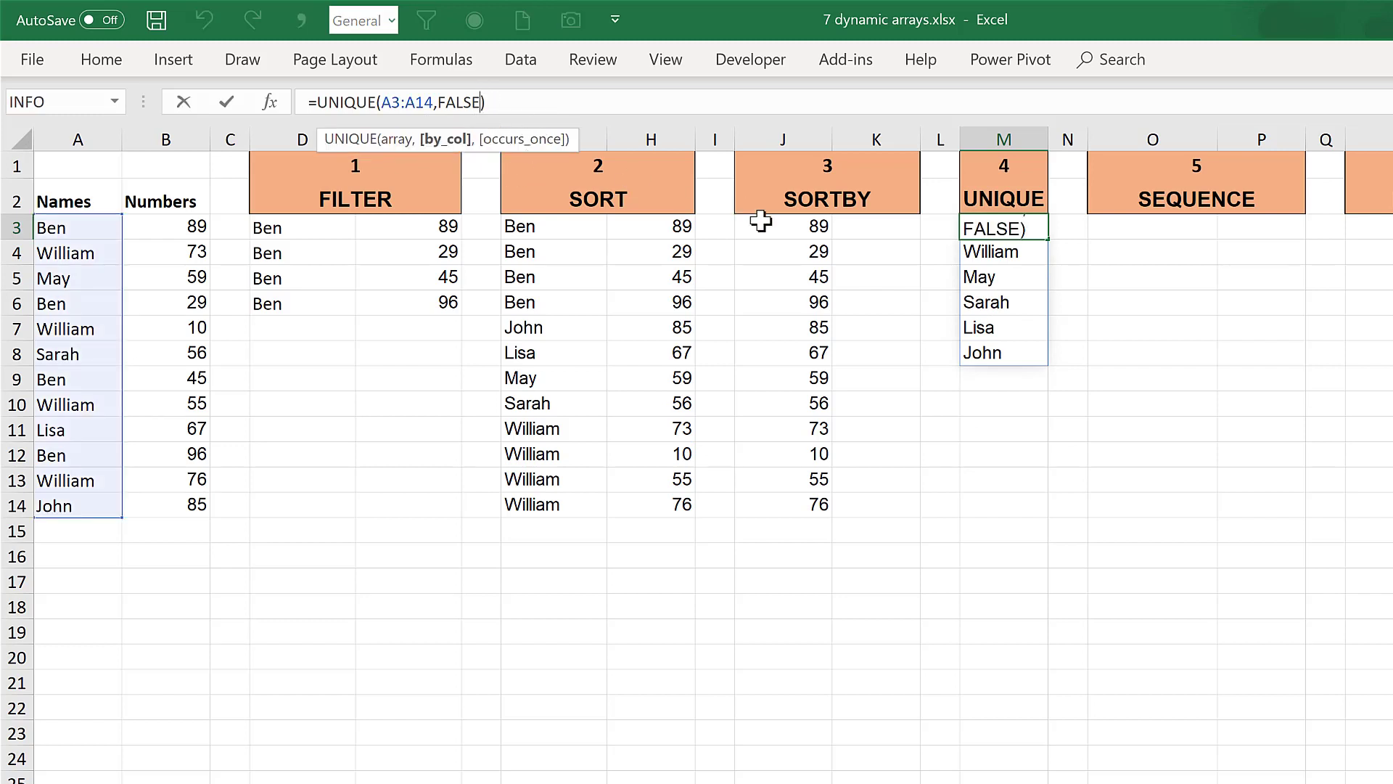
type(",")
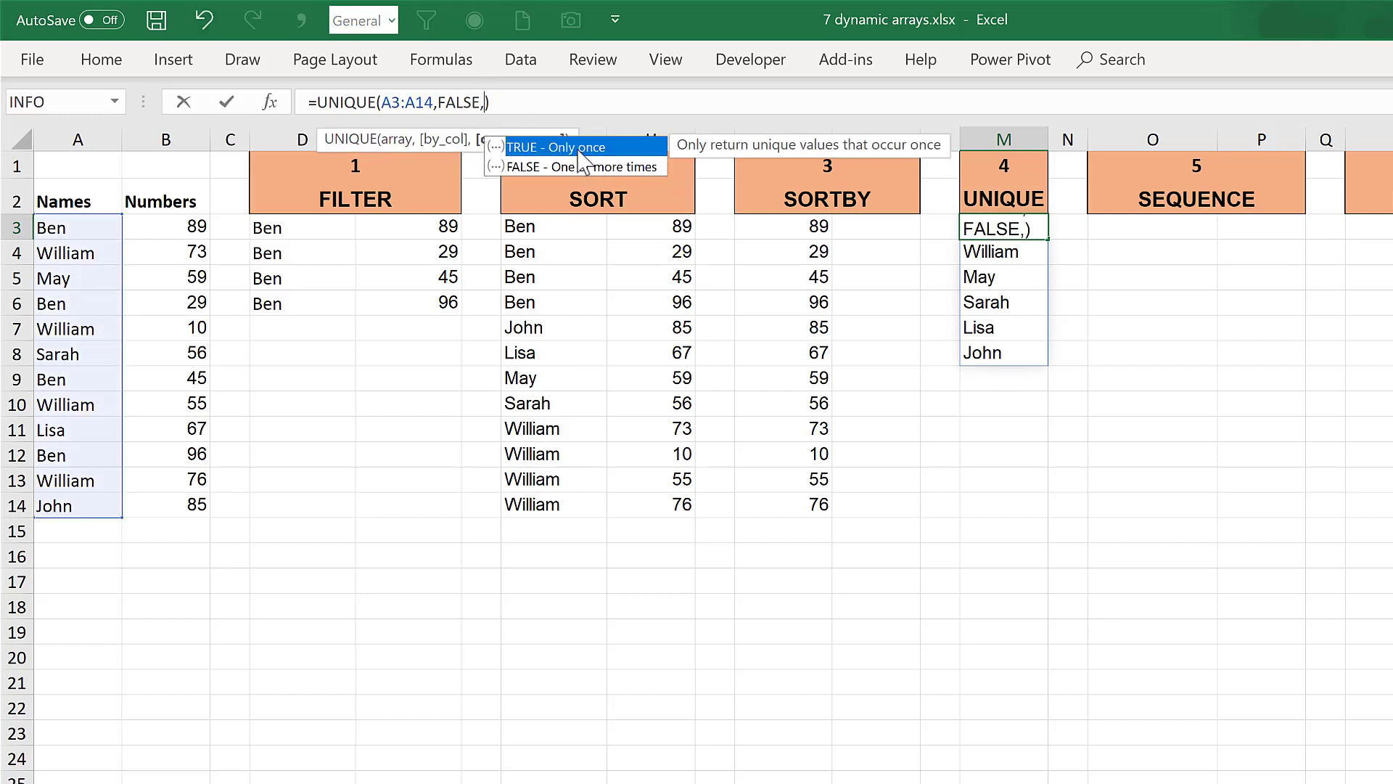
double_click(580, 148)
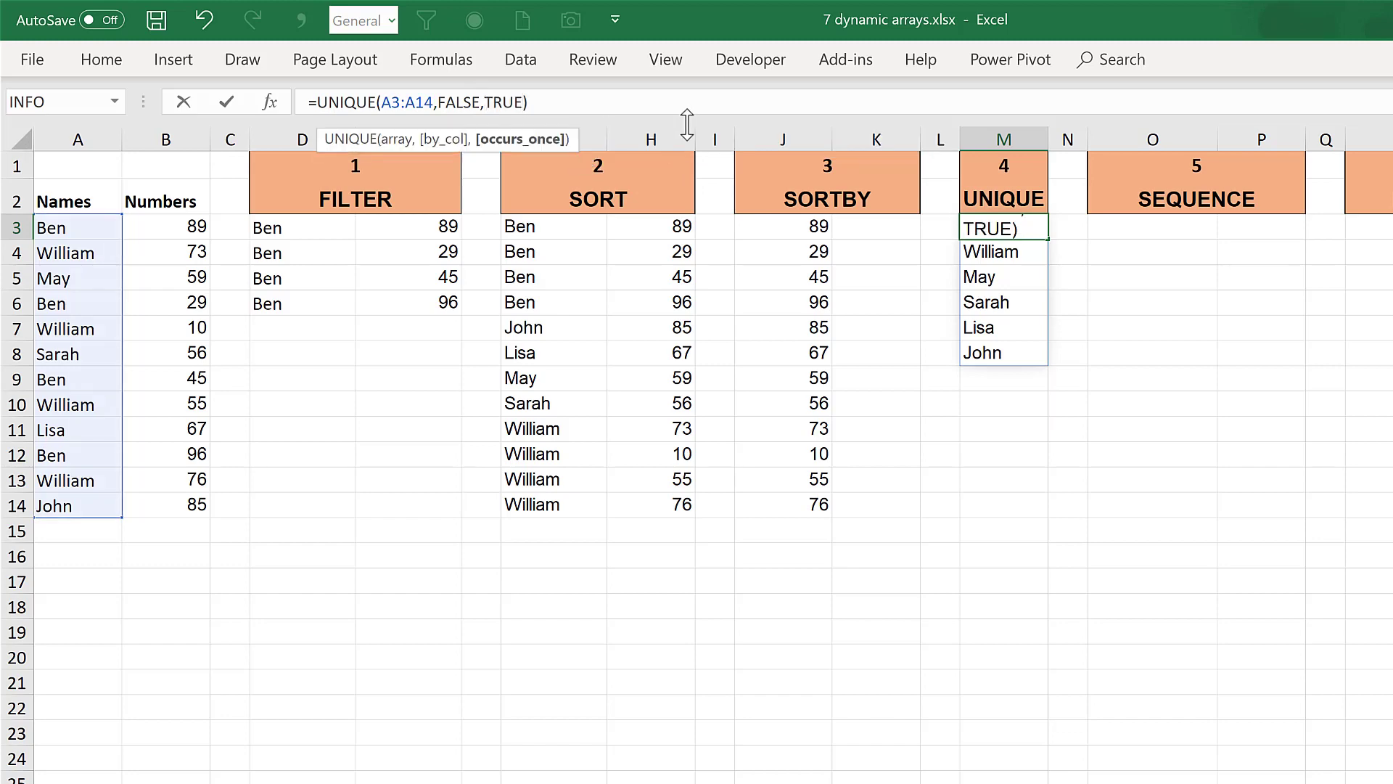
type(")")
key("Return")
left_click(1028, 381)
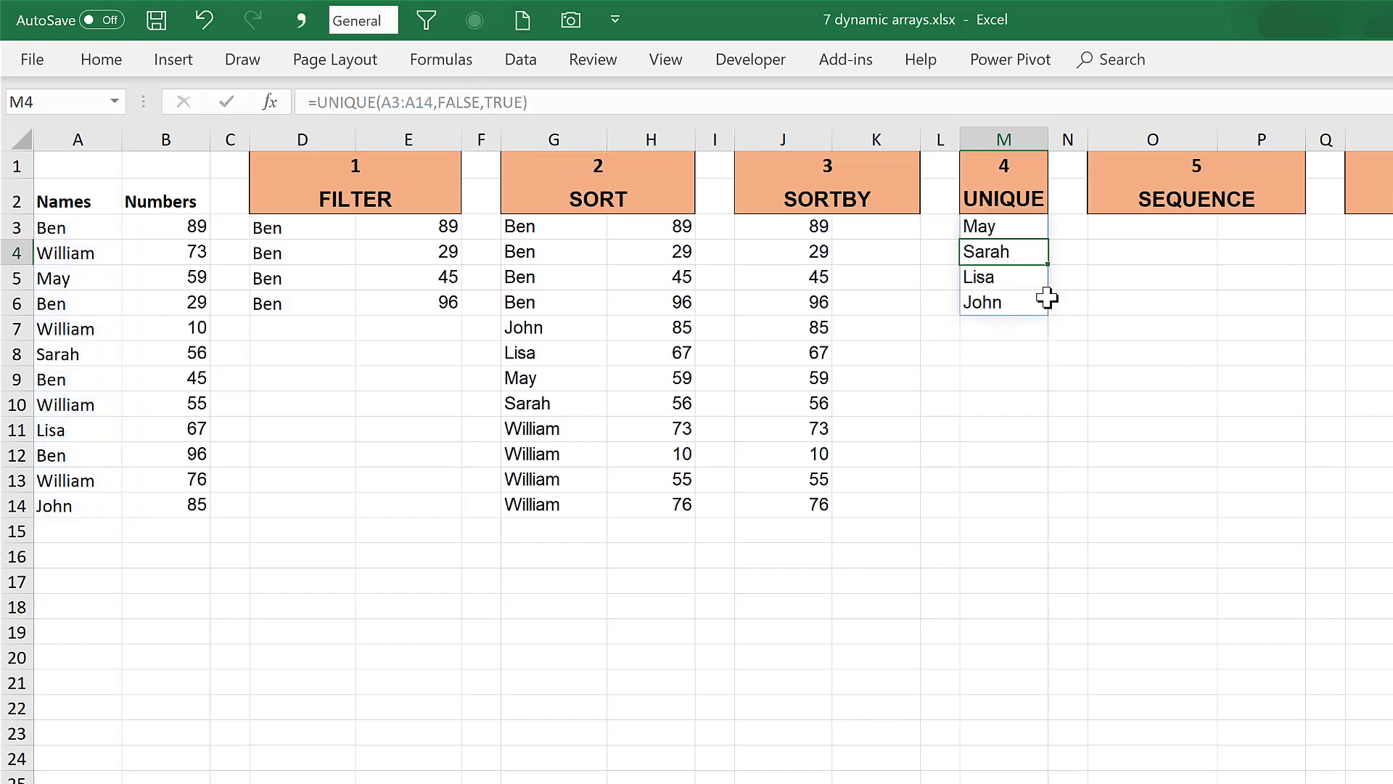
left_click(996, 227)
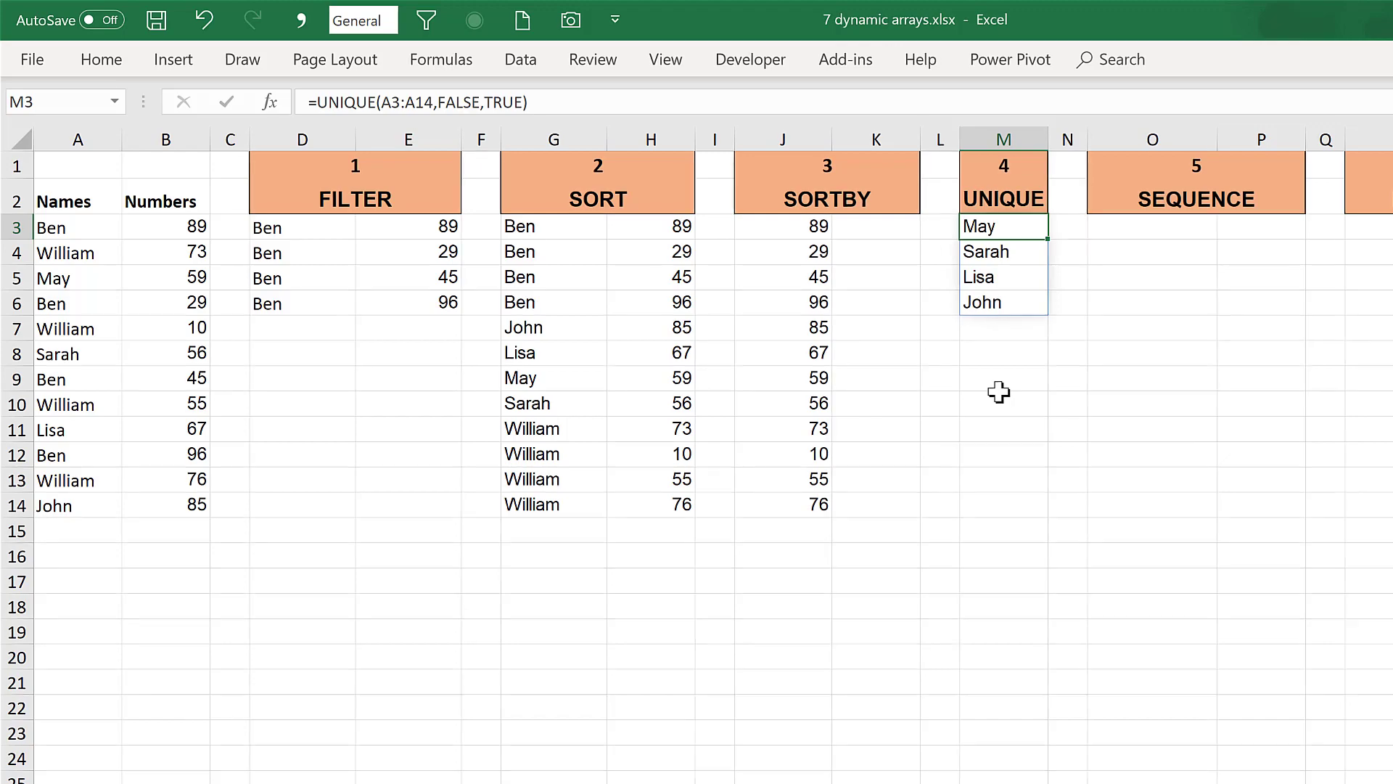
Enter a SEQUENCE formula in O3 with 5 rows, 2 columns, a start of 0 and a step of 5.
left_click(1090, 219)
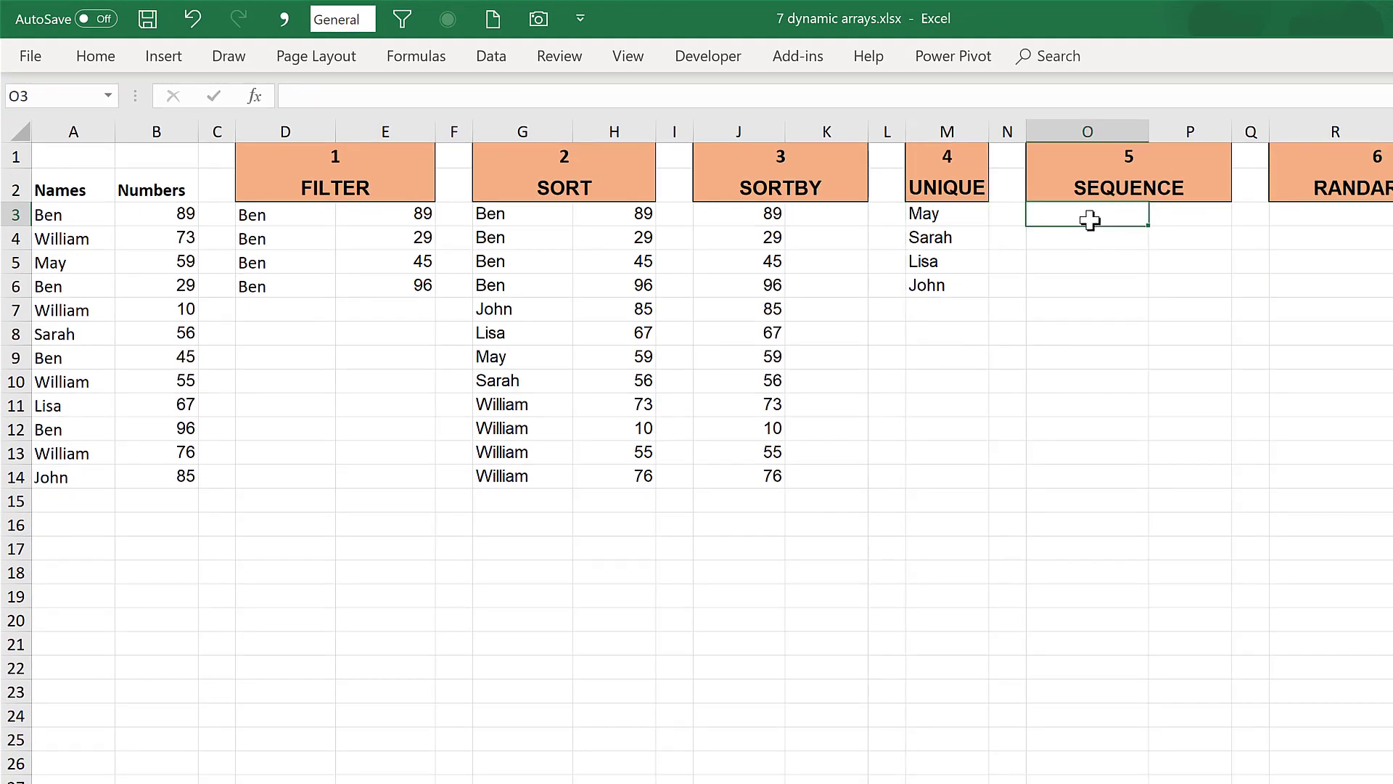
type("=sequ")
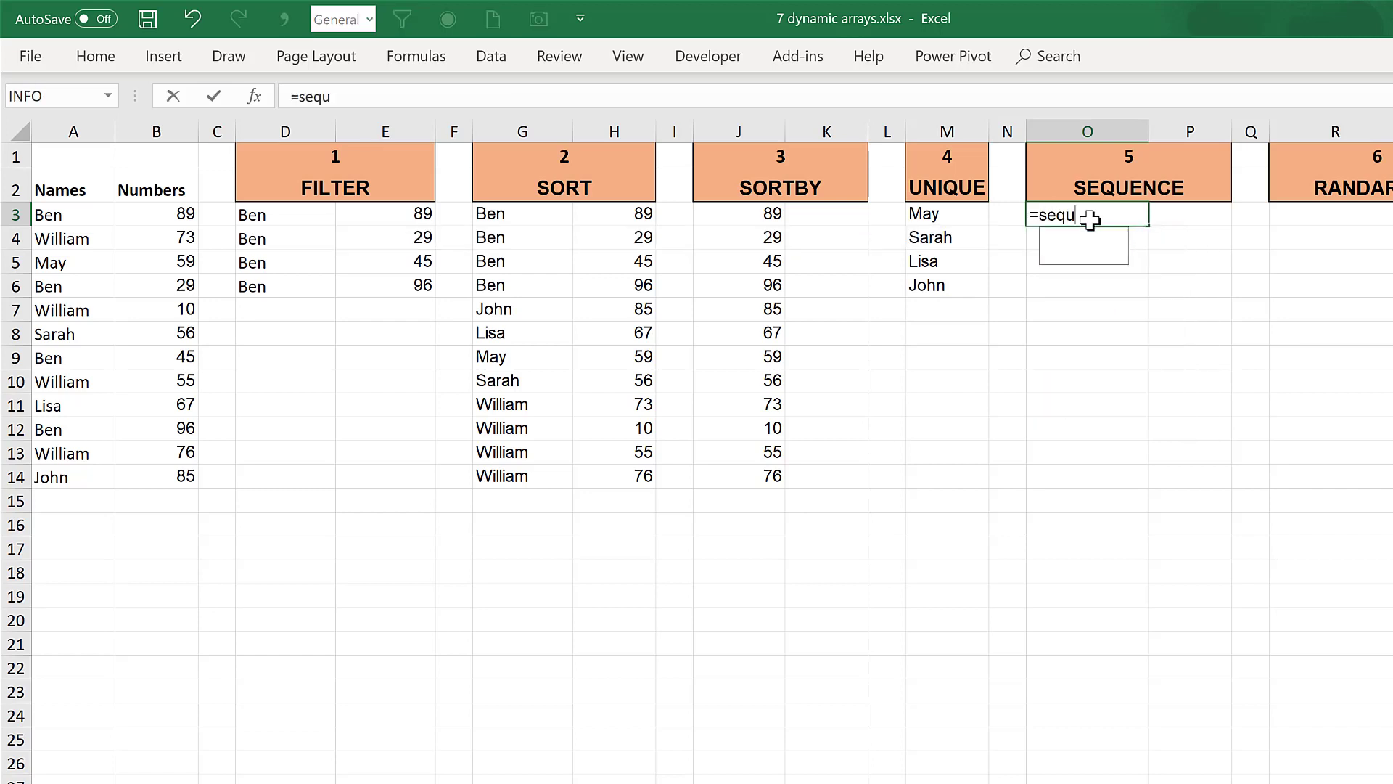
type("ence")
key("Tab")
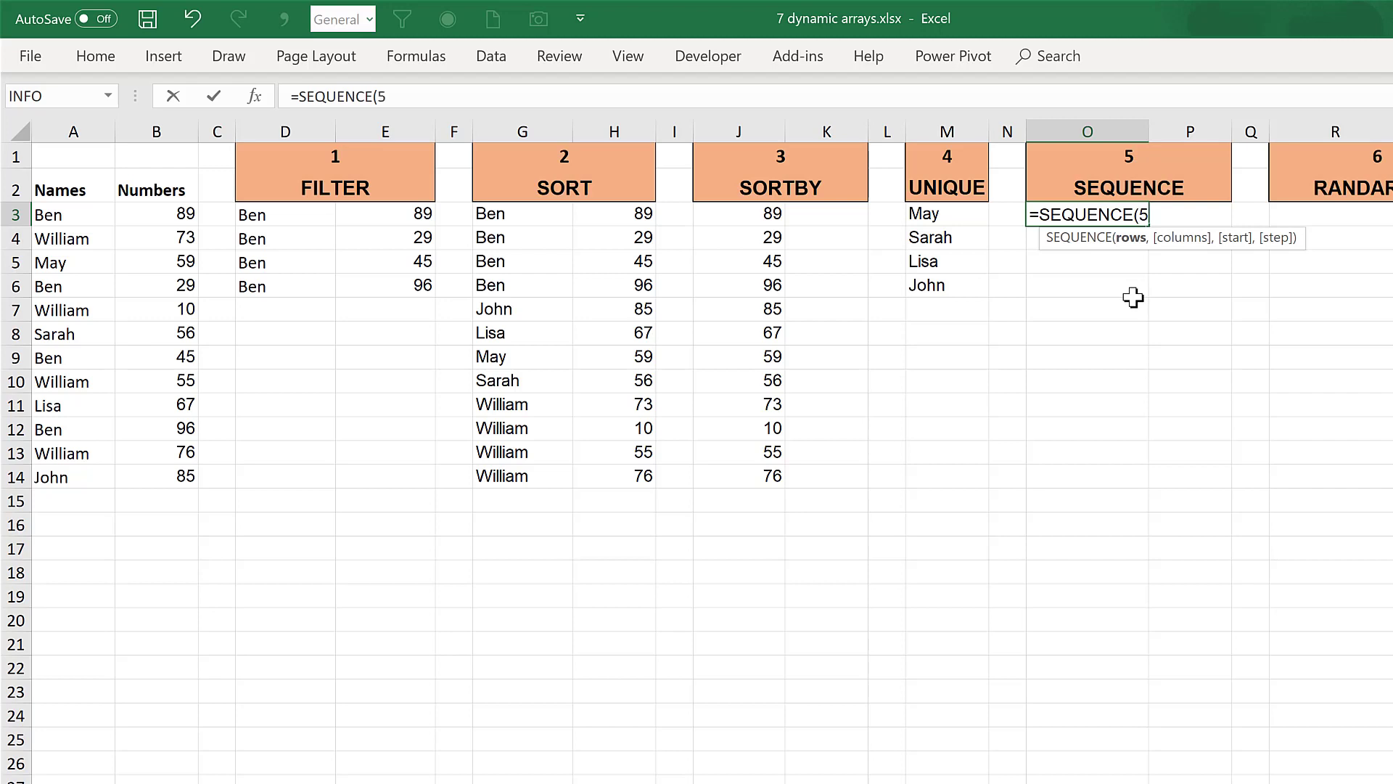
type("5,")
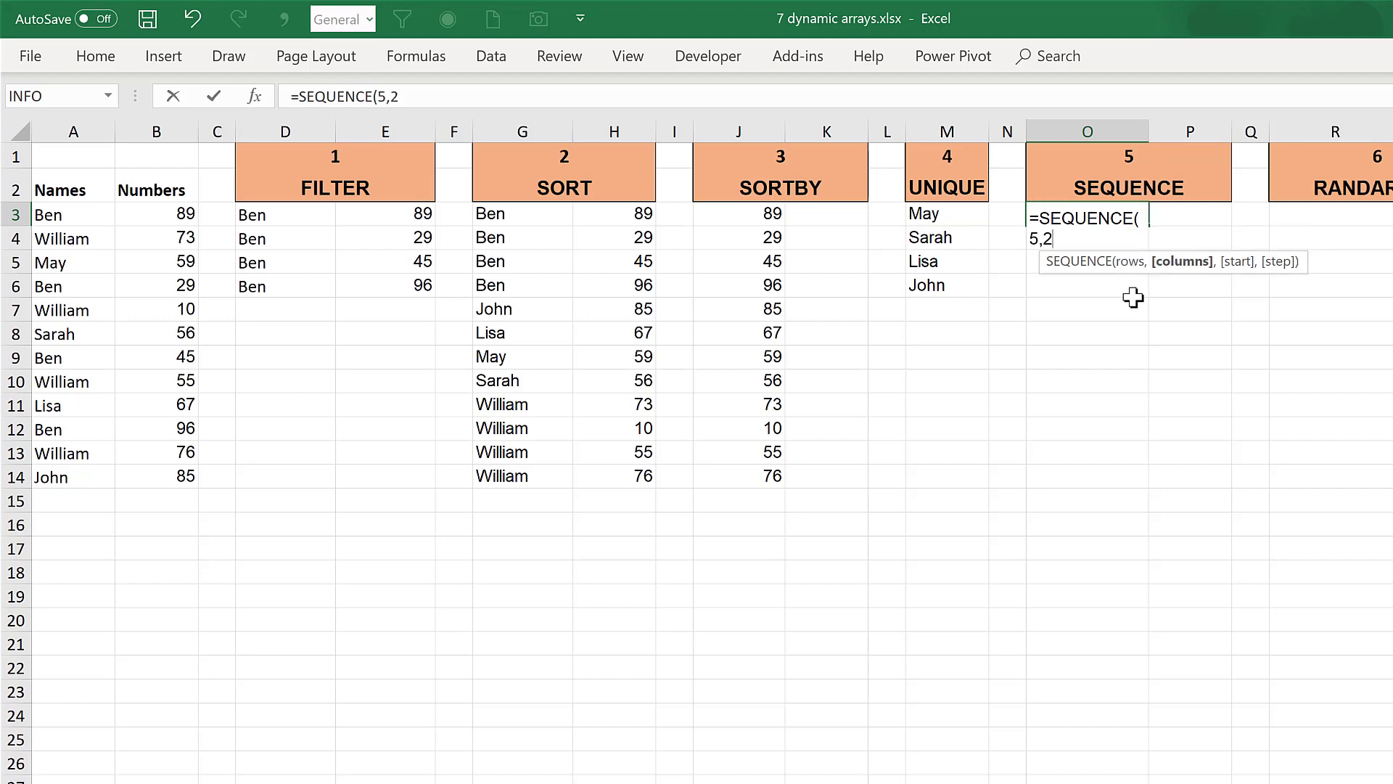
type("2,")
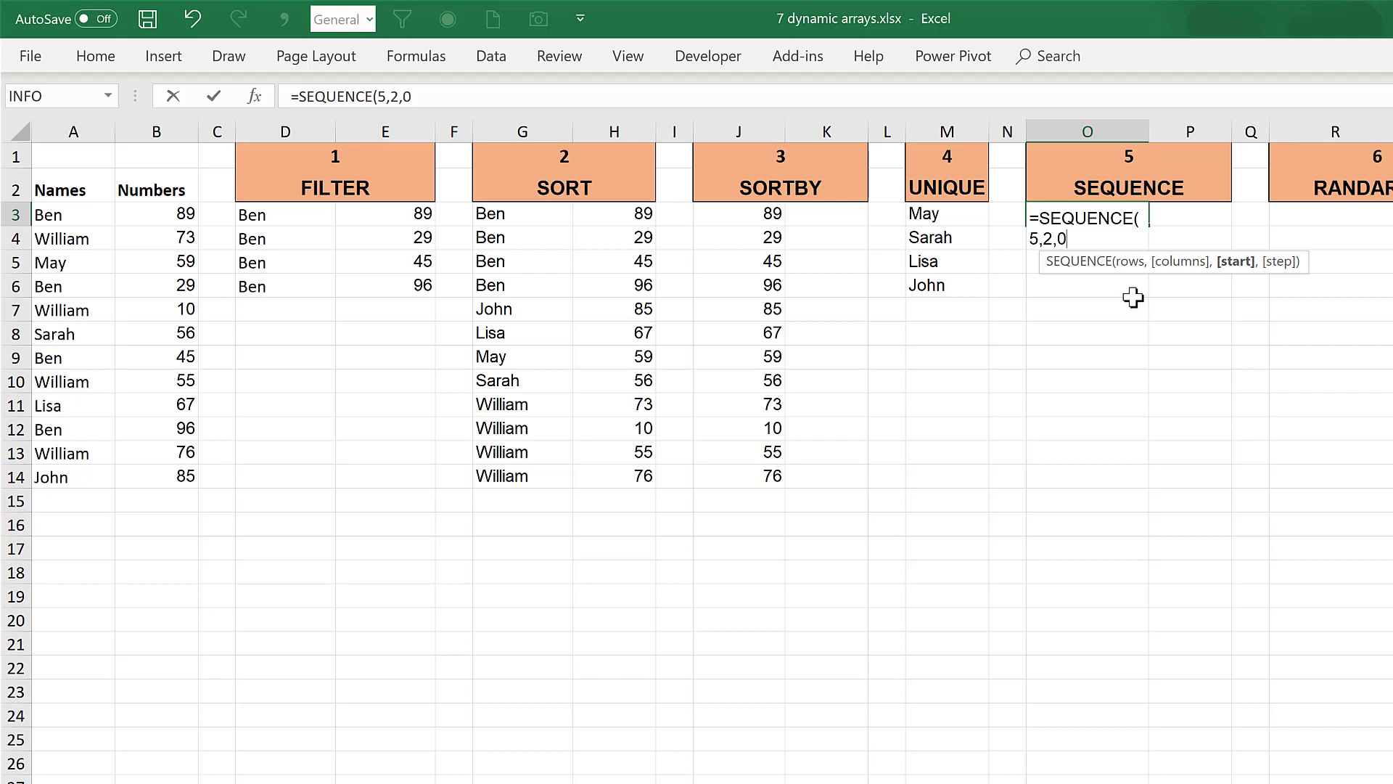
type("0,5)")
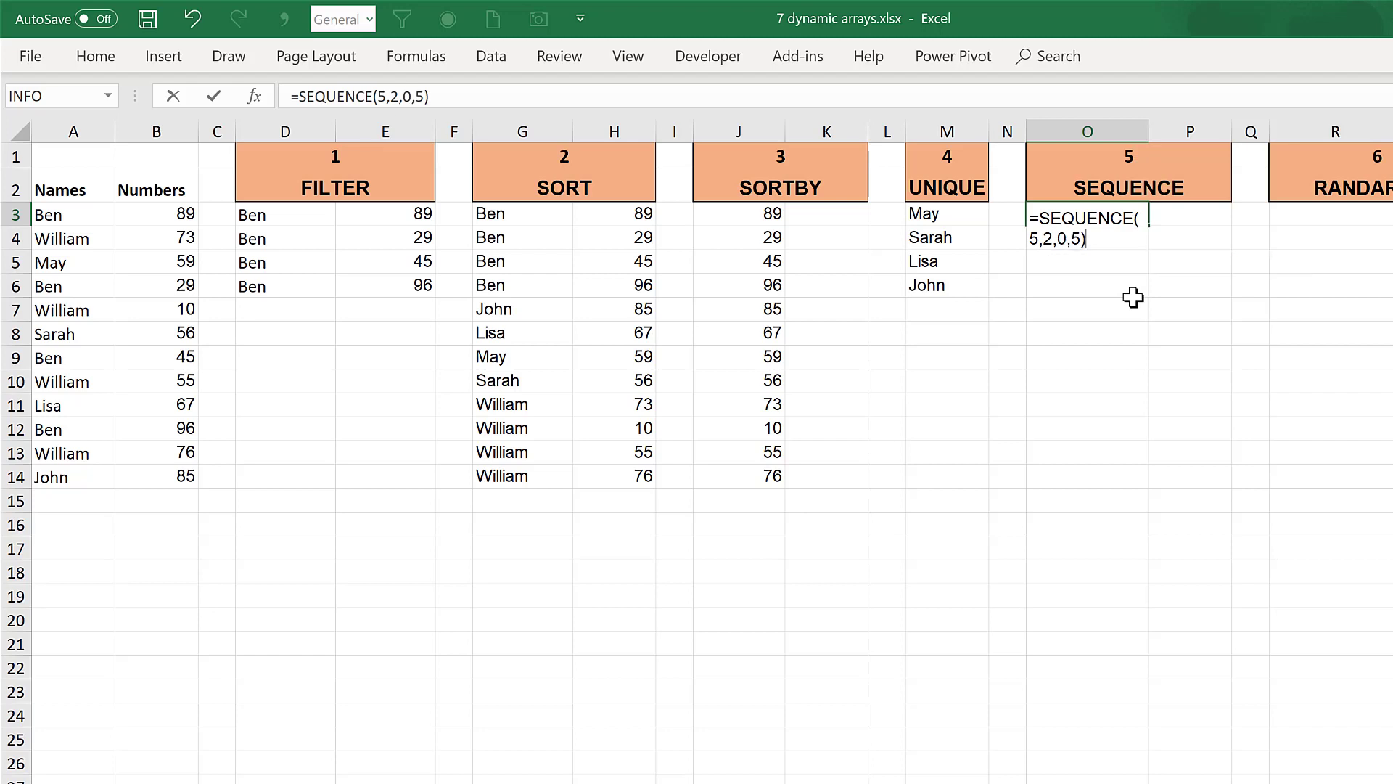
key("Return")
left_click(1101, 217)
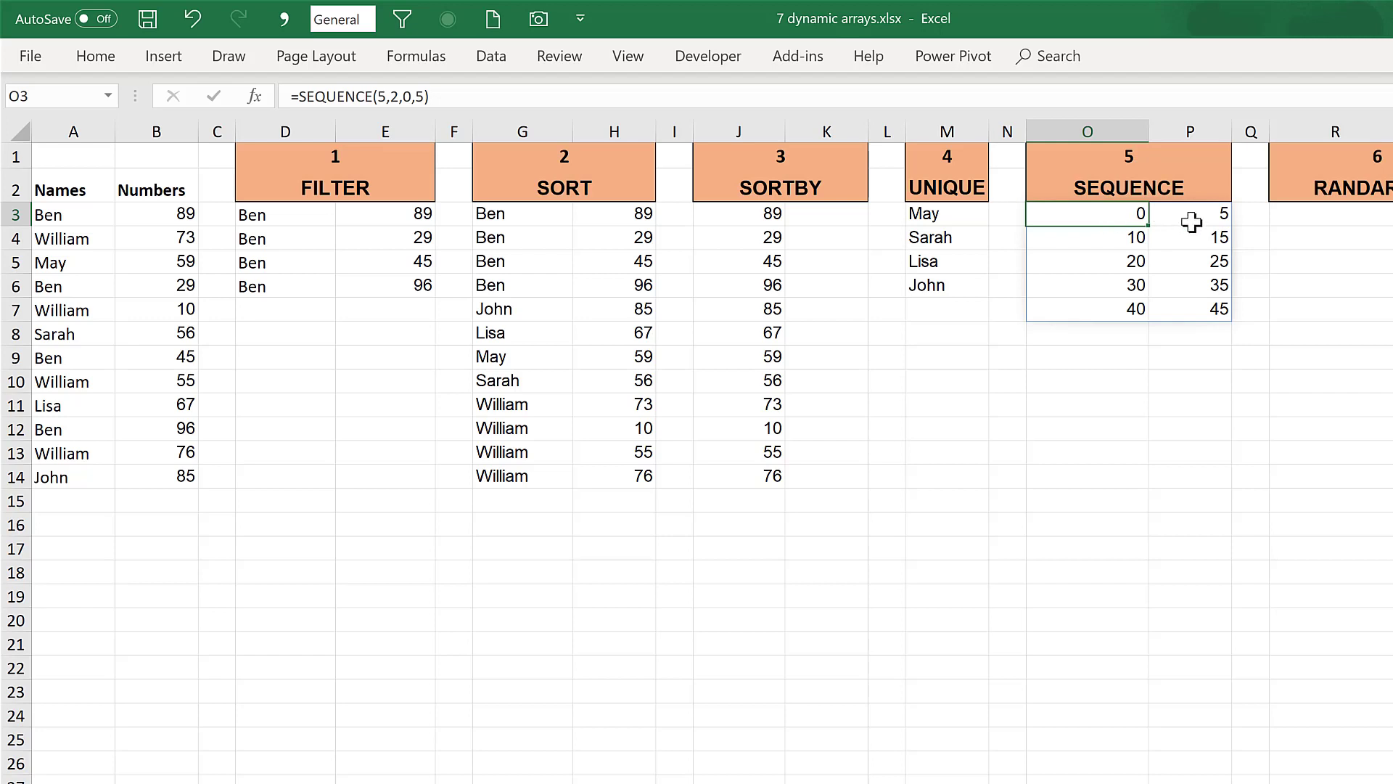
Examine the fill order of the SEQUENCE result O3:P7 and check its rows, columns and step arguments in the O3 formula.
left_click(1191, 219)
left_click(1125, 240)
left_click(1208, 249)
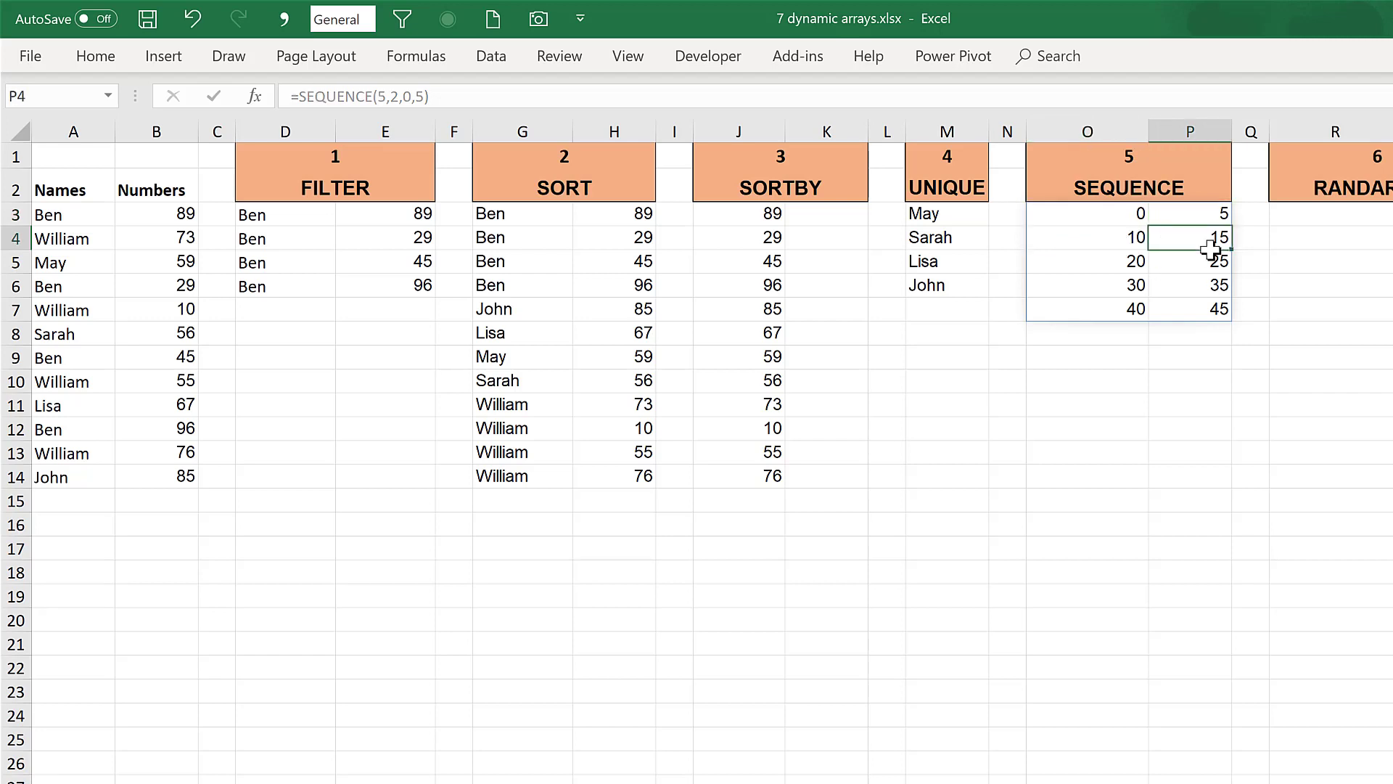
left_click(1116, 215)
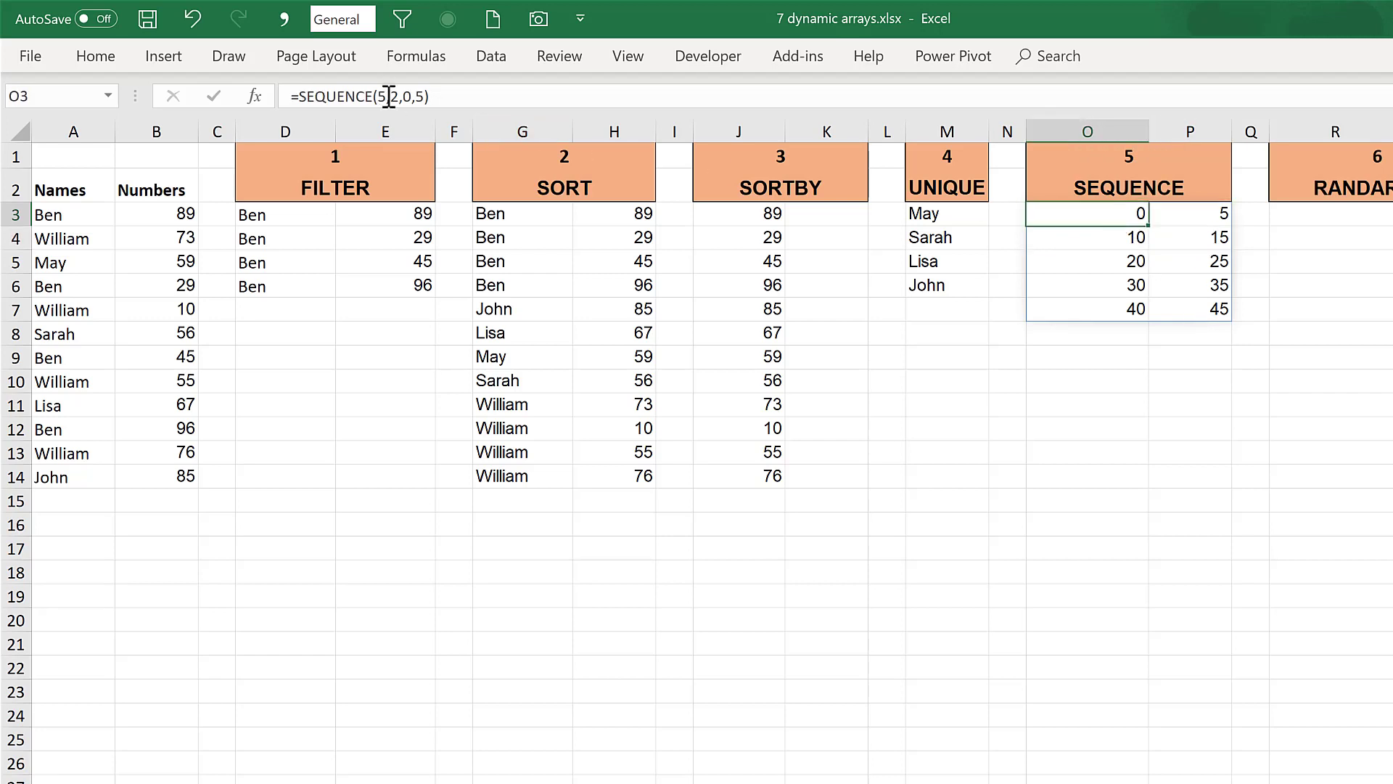
left_click(426, 97)
left_click(388, 138)
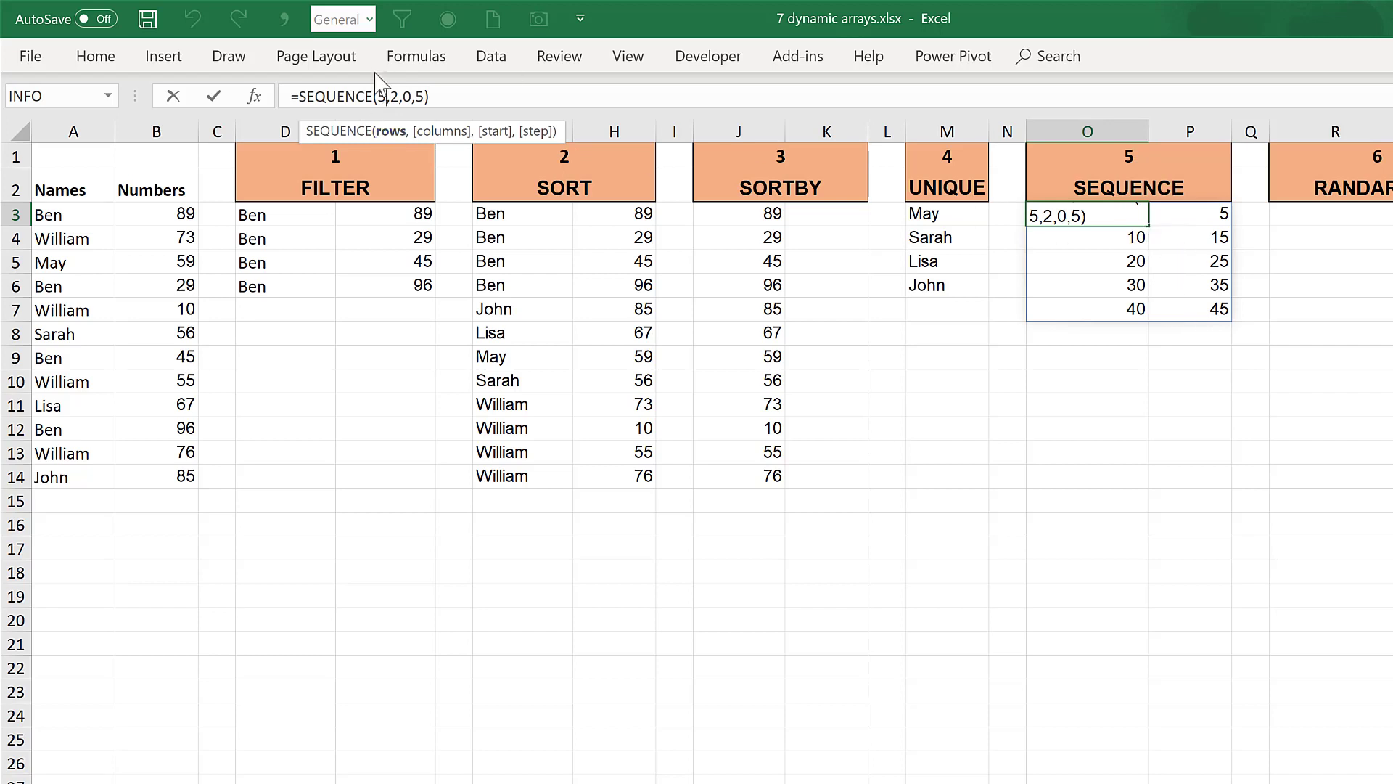
left_click(395, 98)
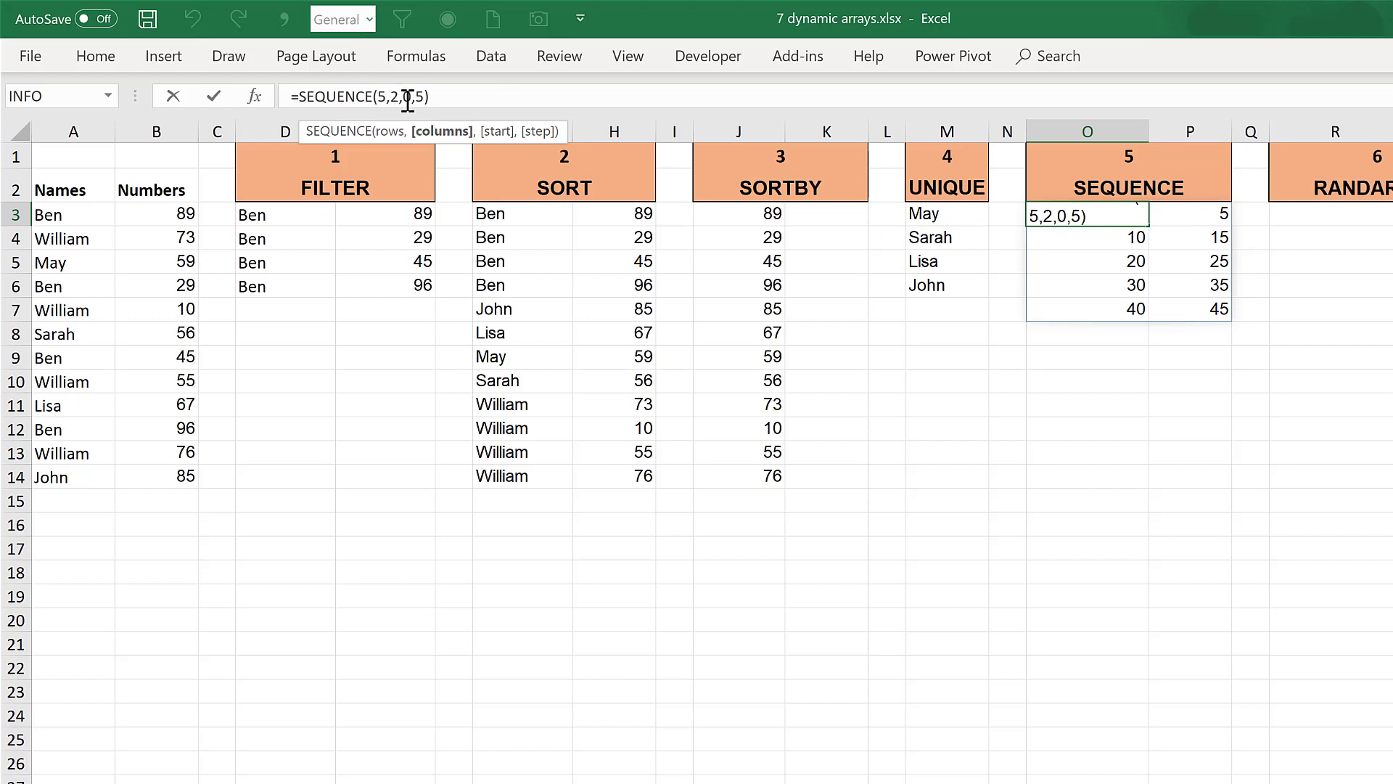
left_click(479, 92)
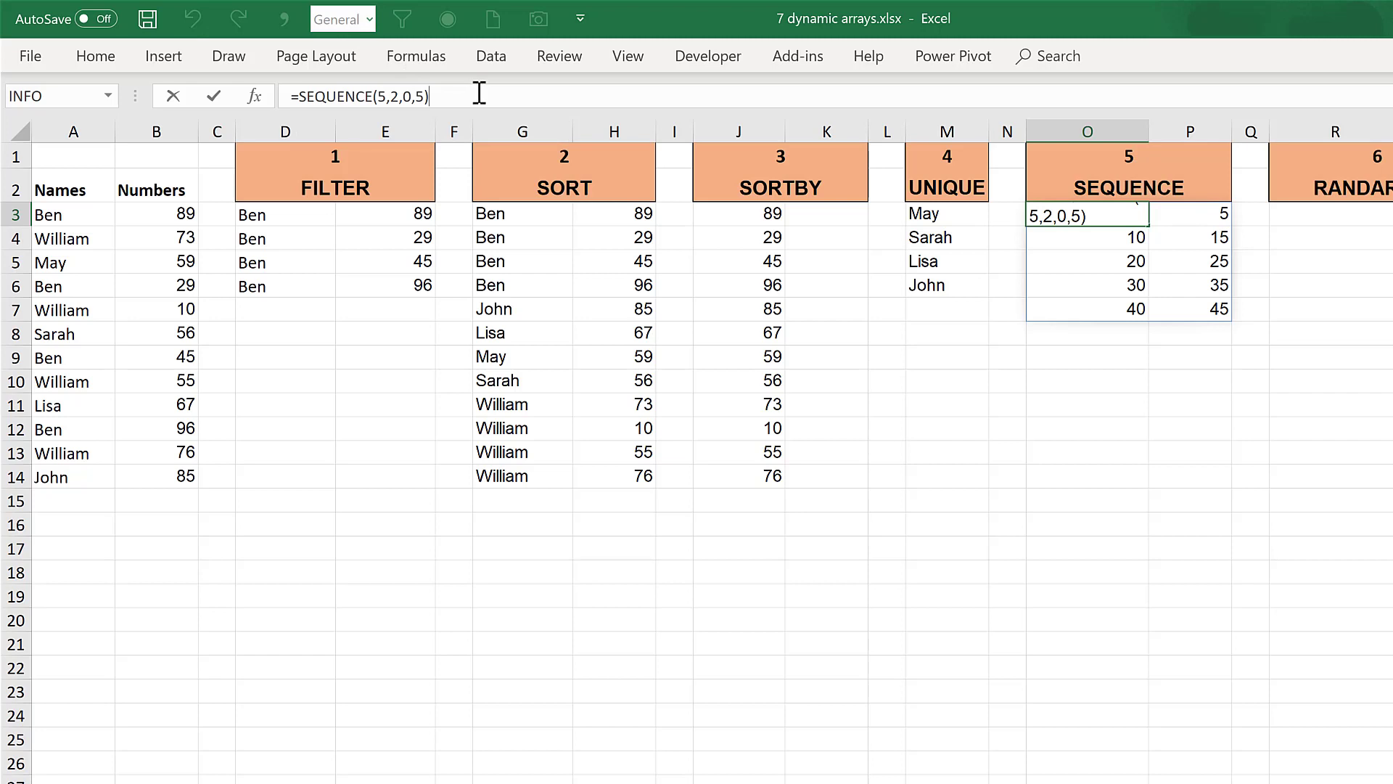
key("Return")
left_click(1134, 216)
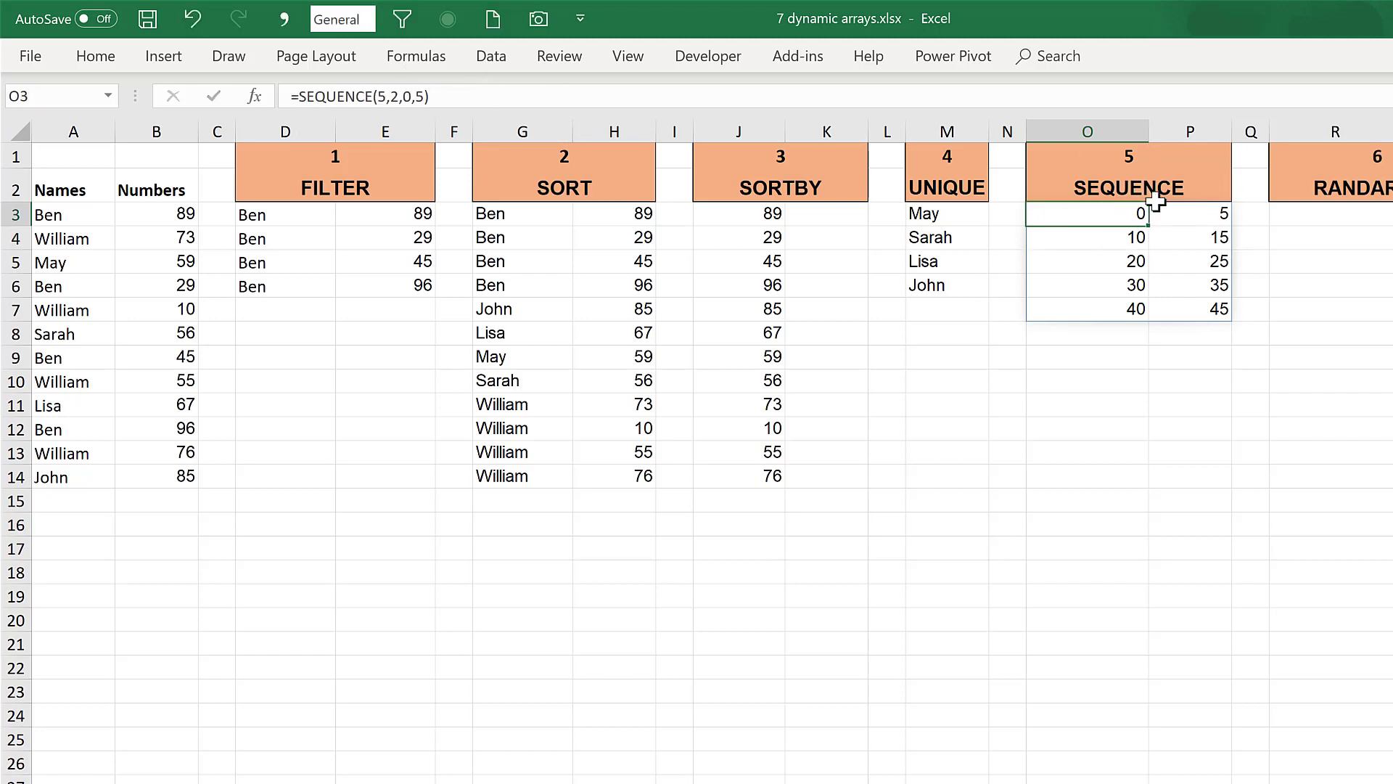
left_click(423, 97)
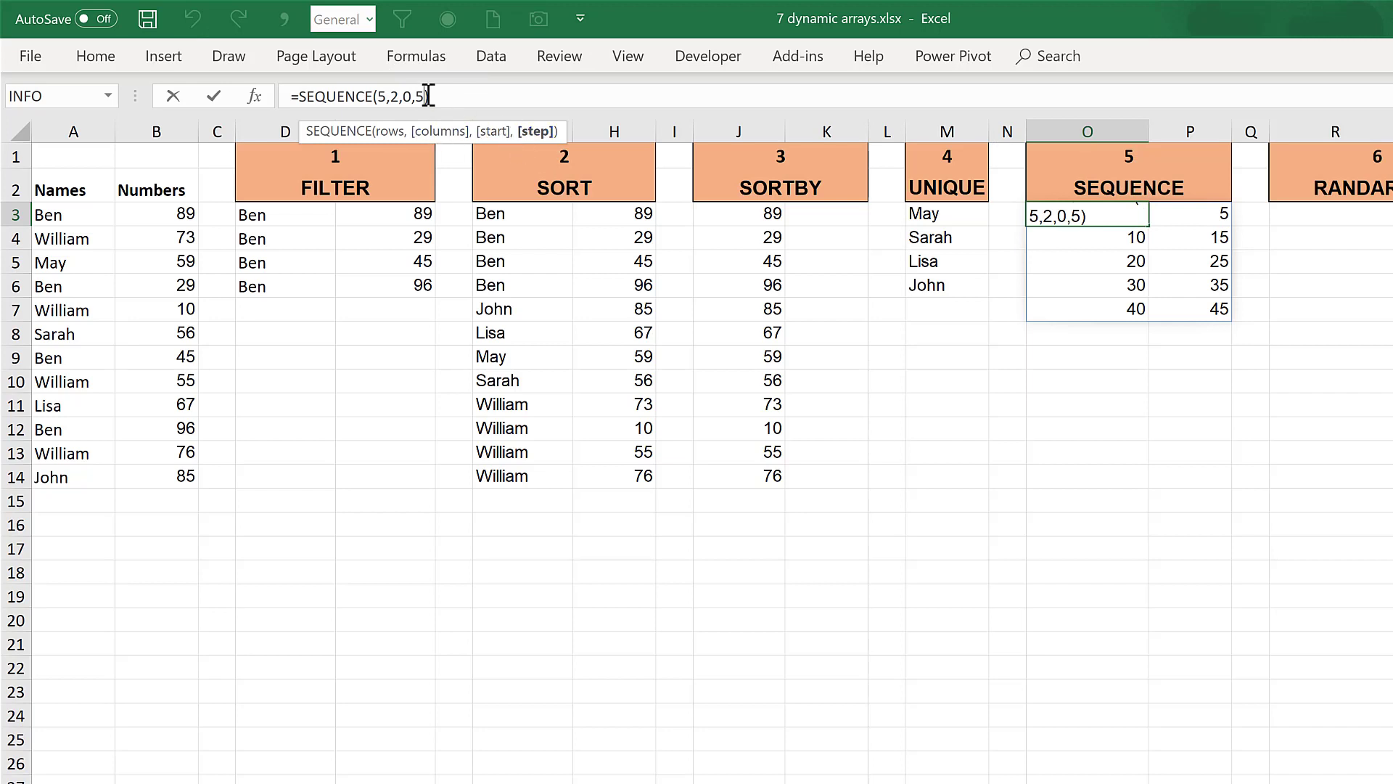
left_click(452, 97)
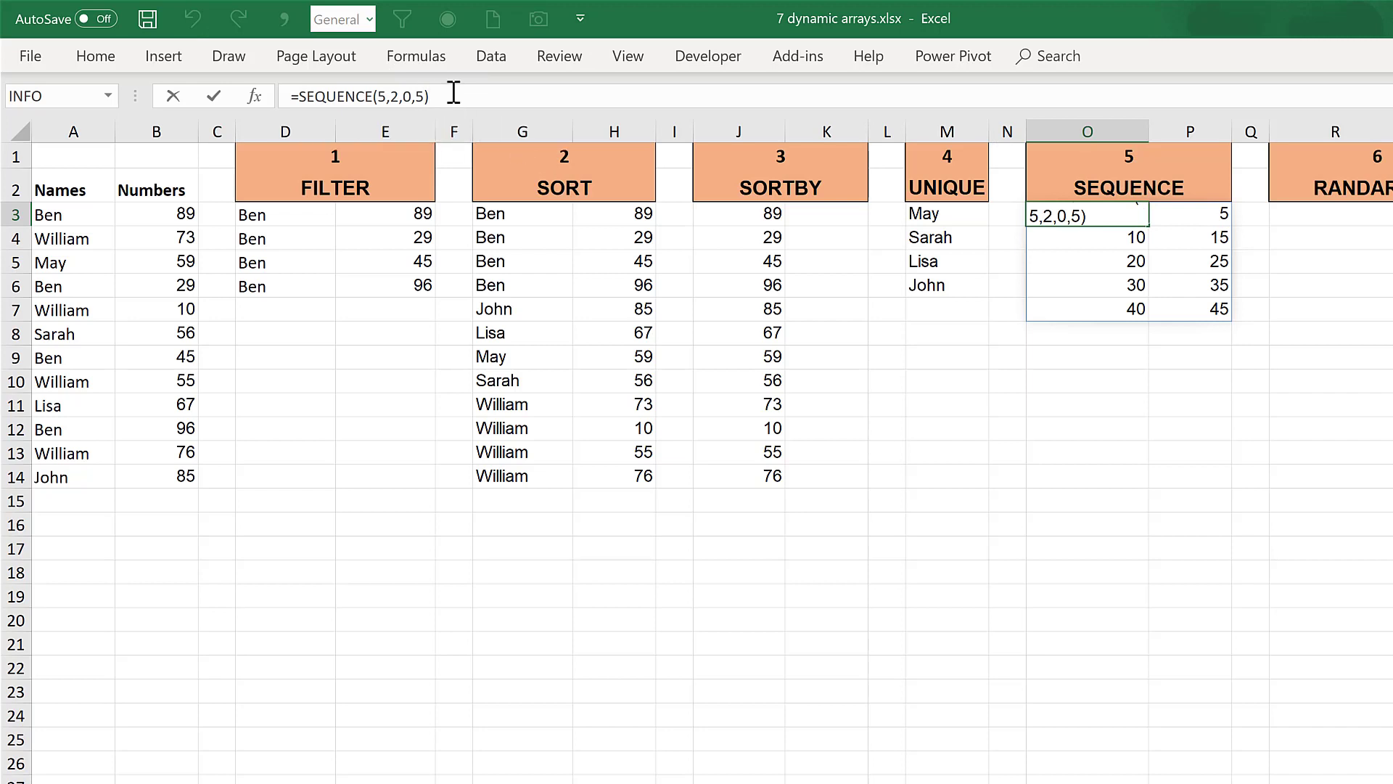
key("Return")
left_click(1078, 212)
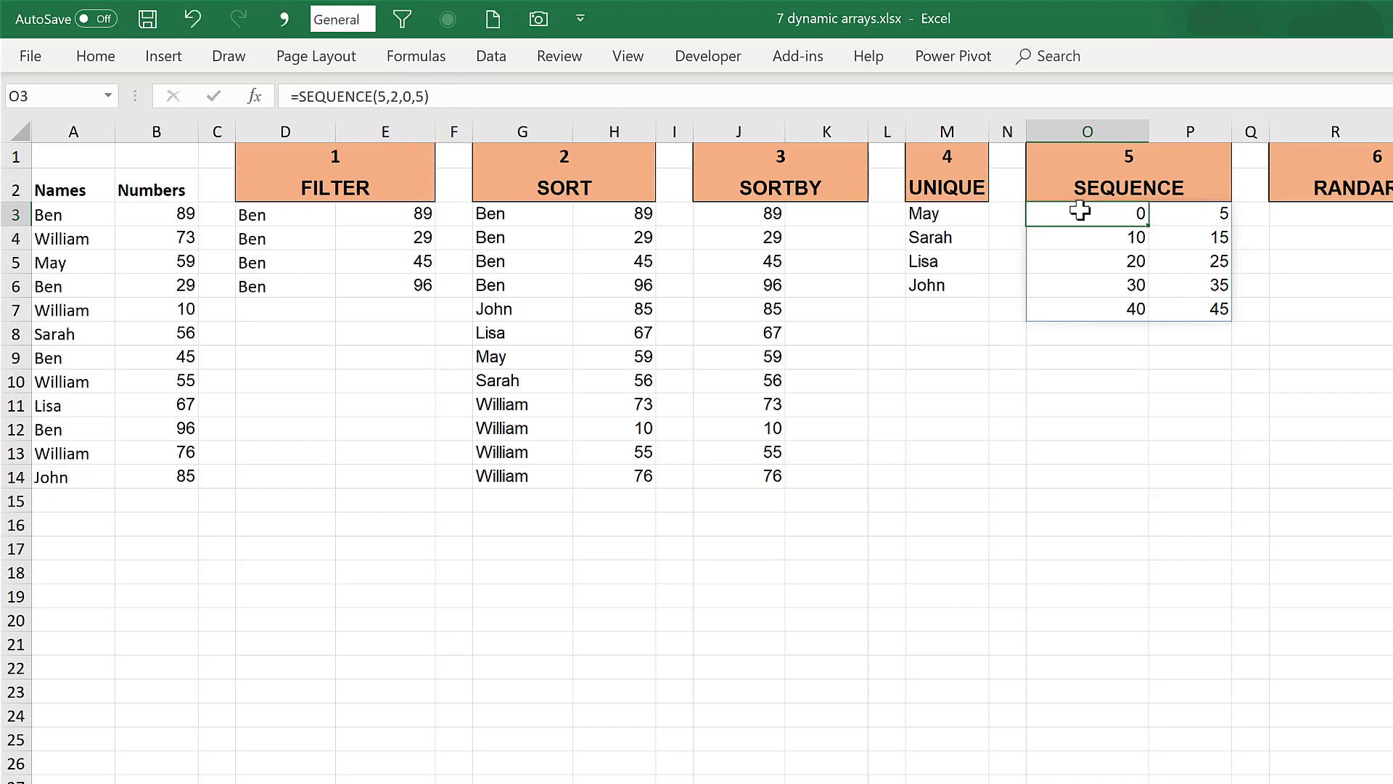
left_click(1206, 211)
left_click(1129, 241)
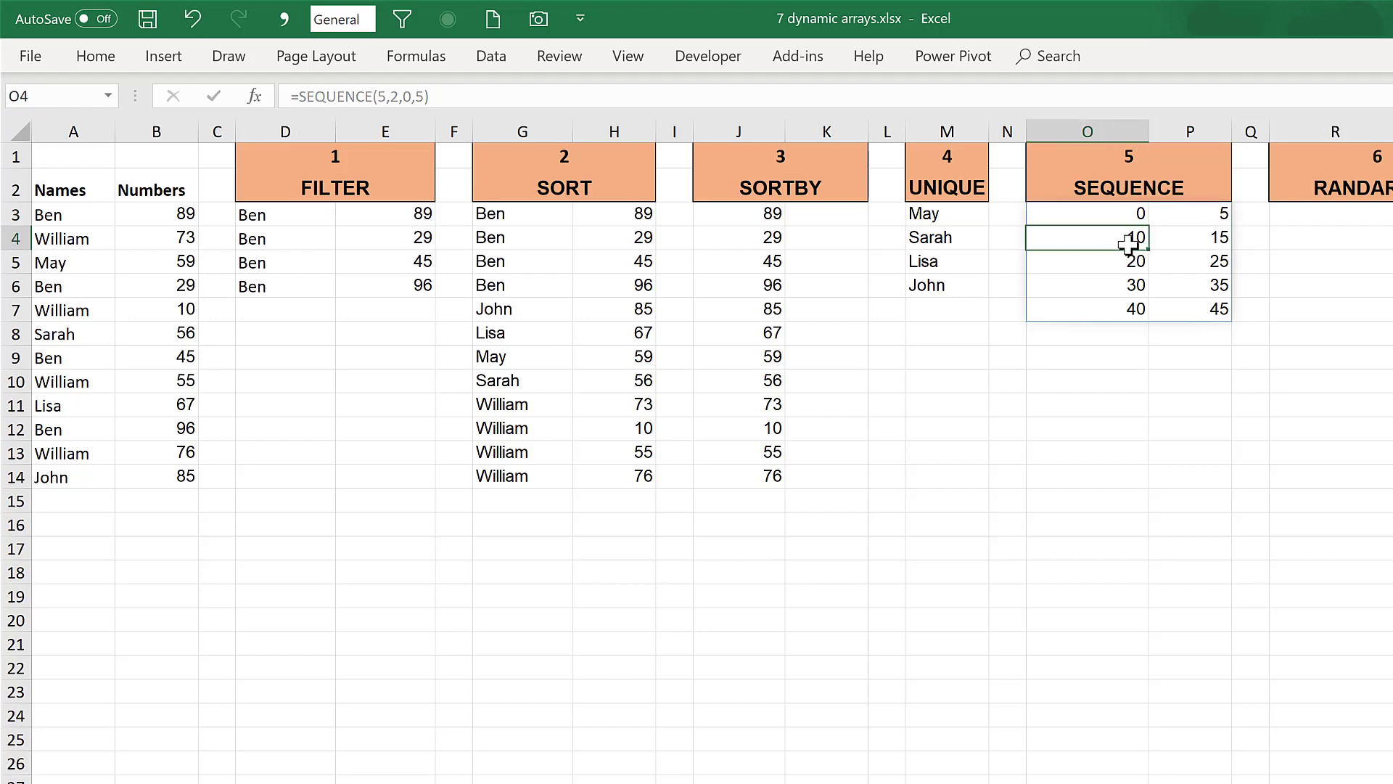
Enter a SEQUENCE formula in O9 with only the rows argument, set to 5, and review the formula.
left_click(1087, 356)
type("=s")
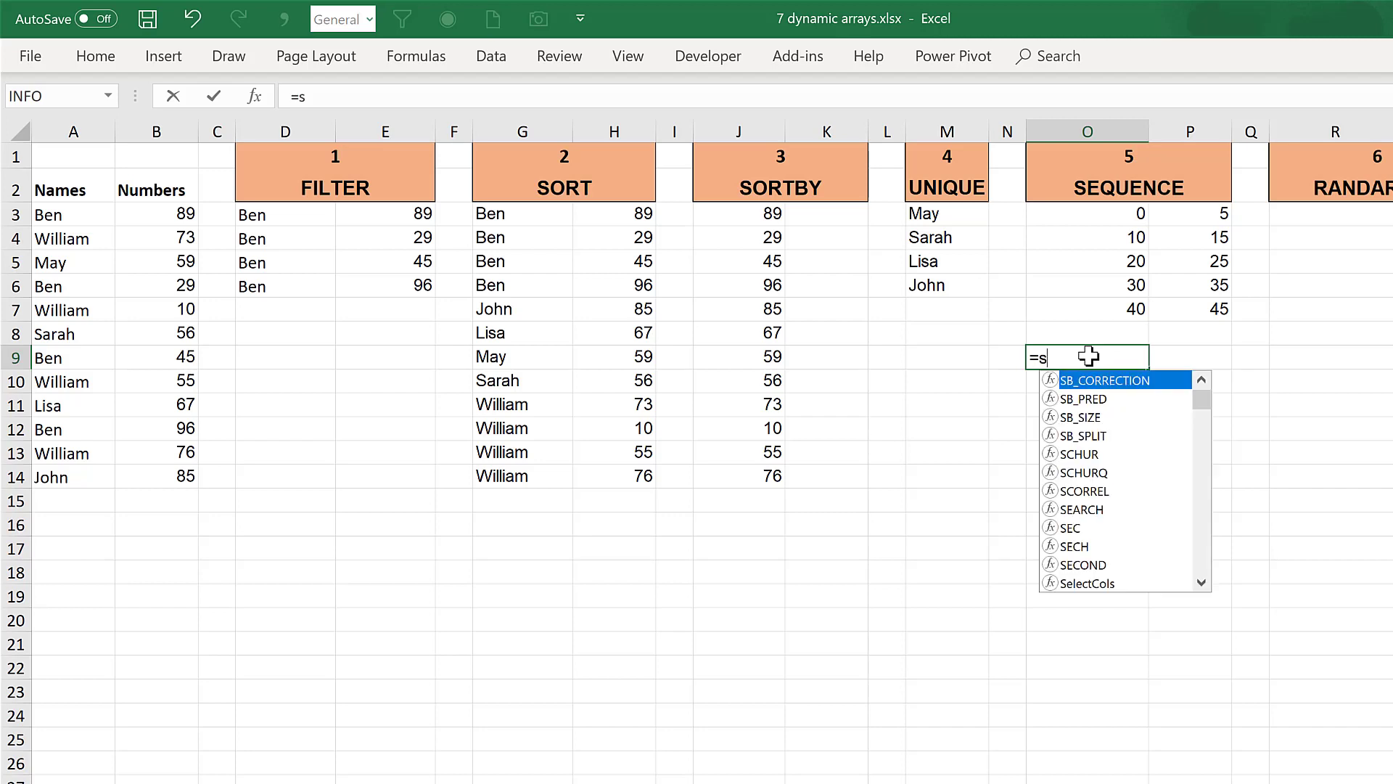
type("equence")
key("Tab")
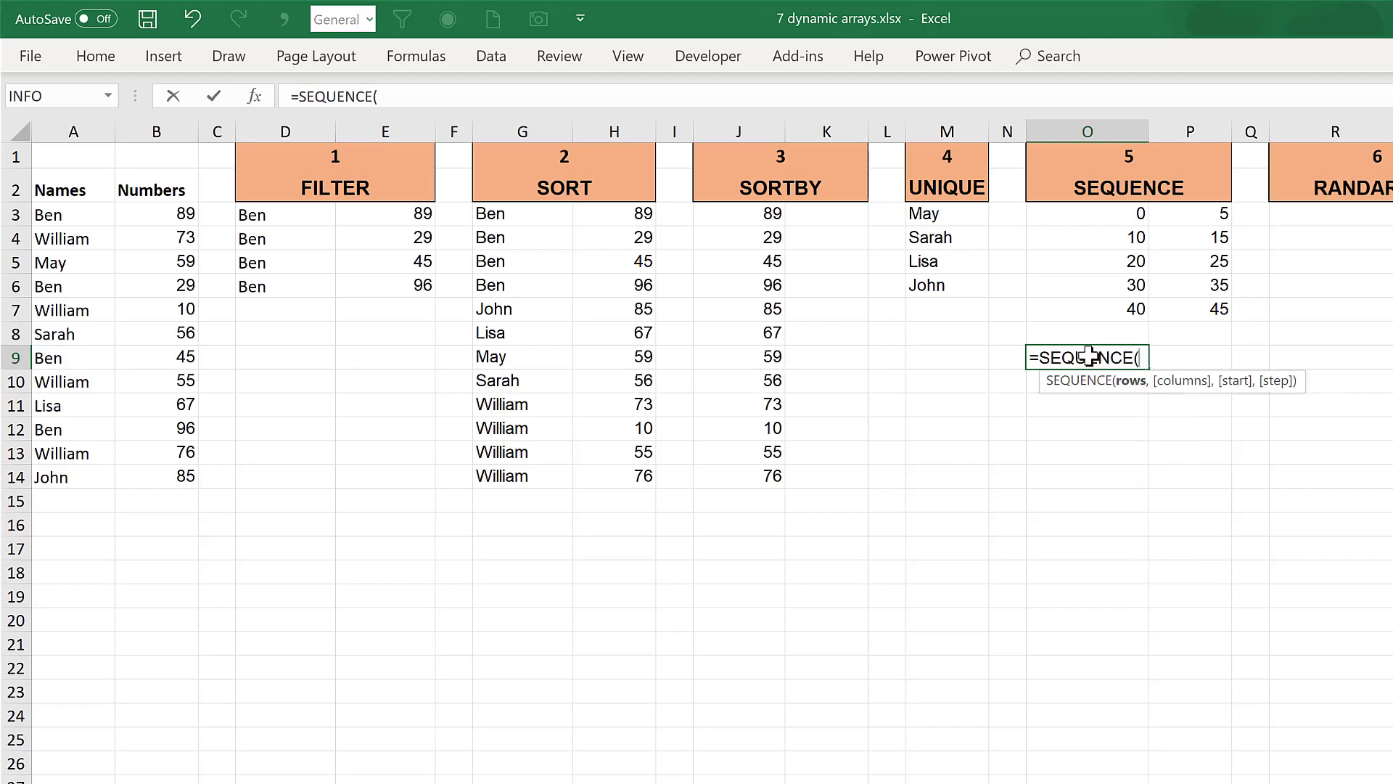
type("5)")
key("Return")
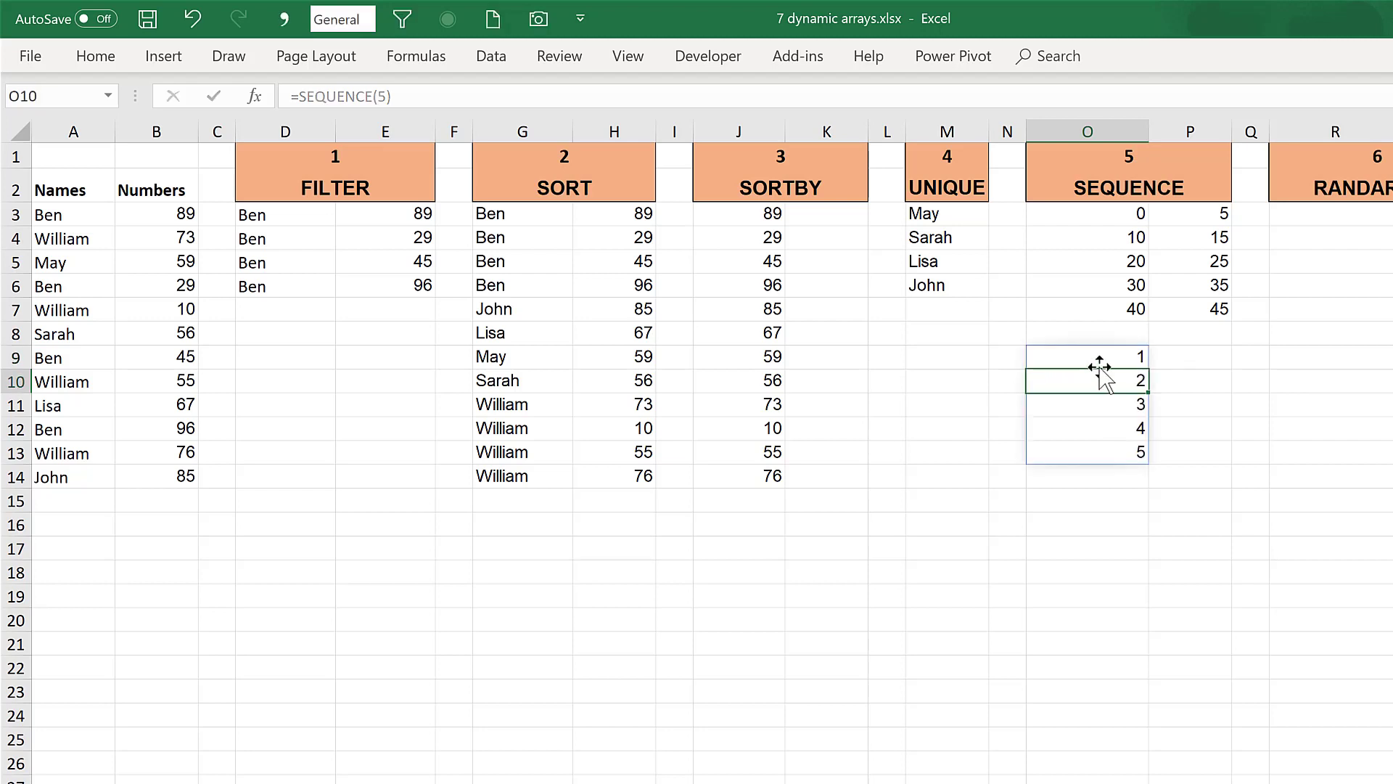
left_click(1096, 363)
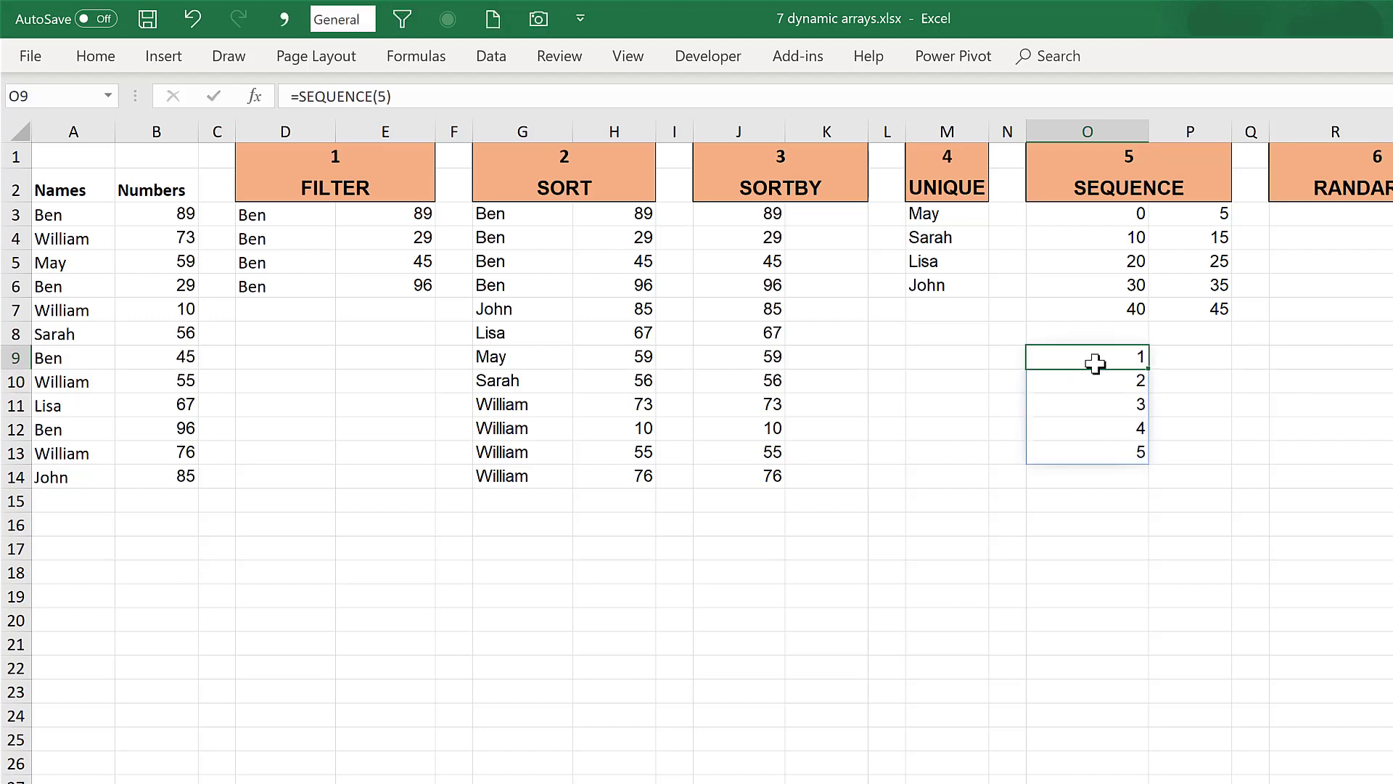
left_click(390, 96)
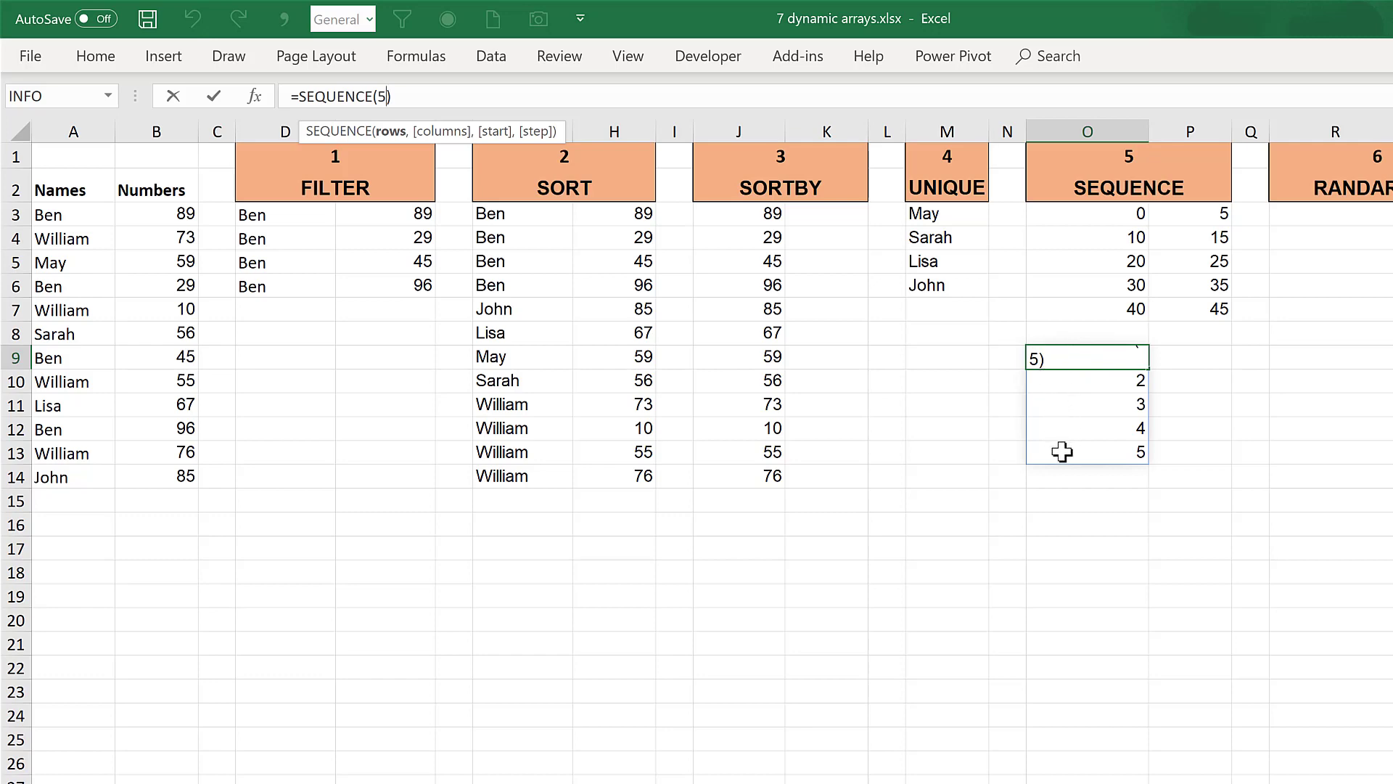
left_click(398, 94)
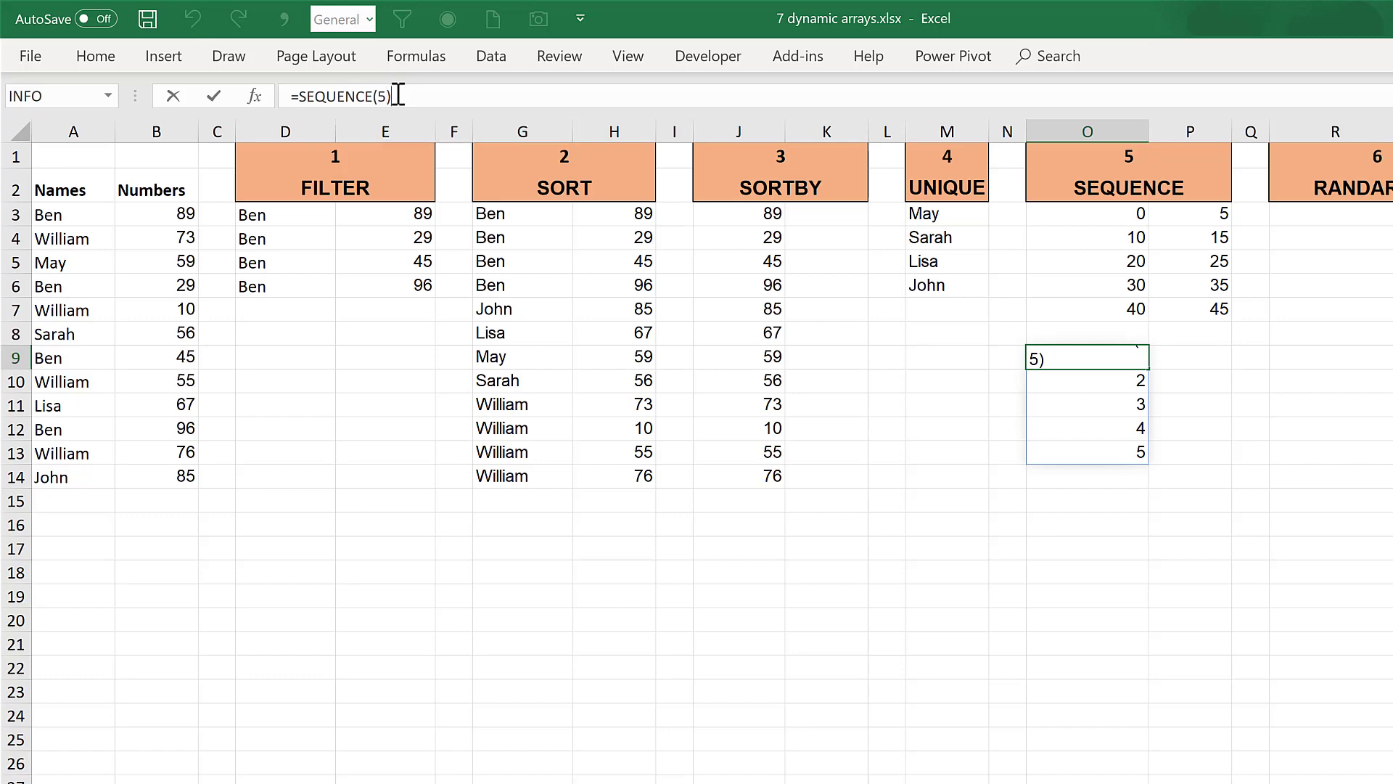
key("Return")
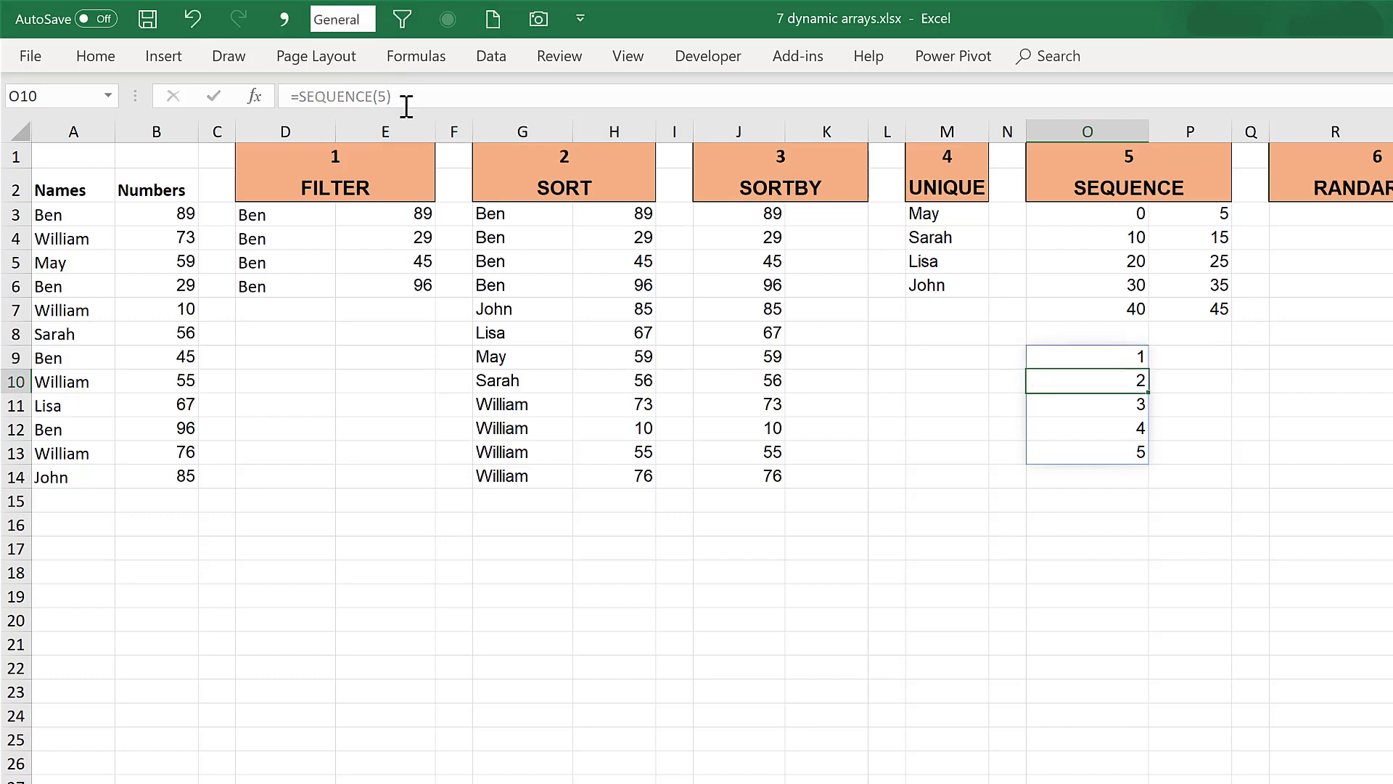
left_click(1091, 496)
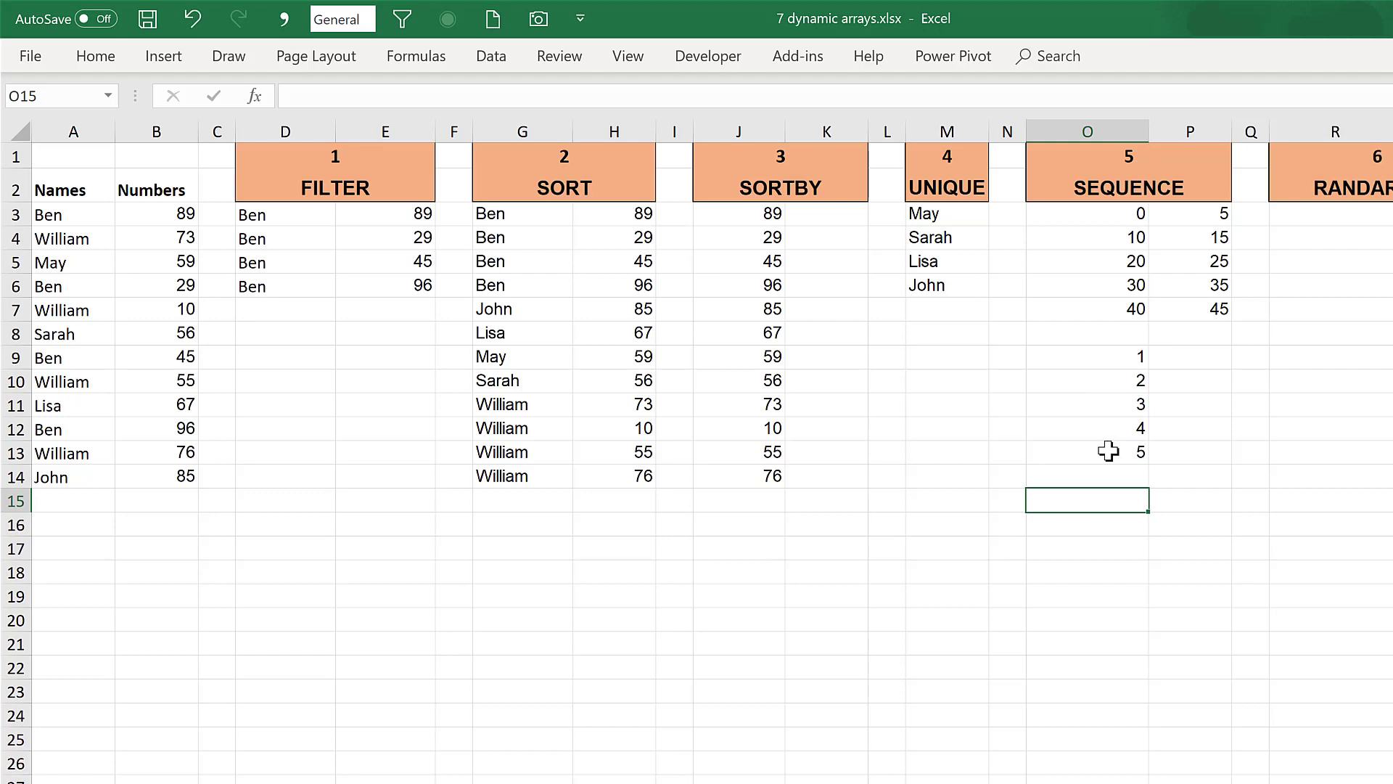
Enter =LARGE(B3:B14,SEQUENCE(5)) in P9 to return the five largest numbers, and compare the result with the Numbers column.
left_click(1180, 355)
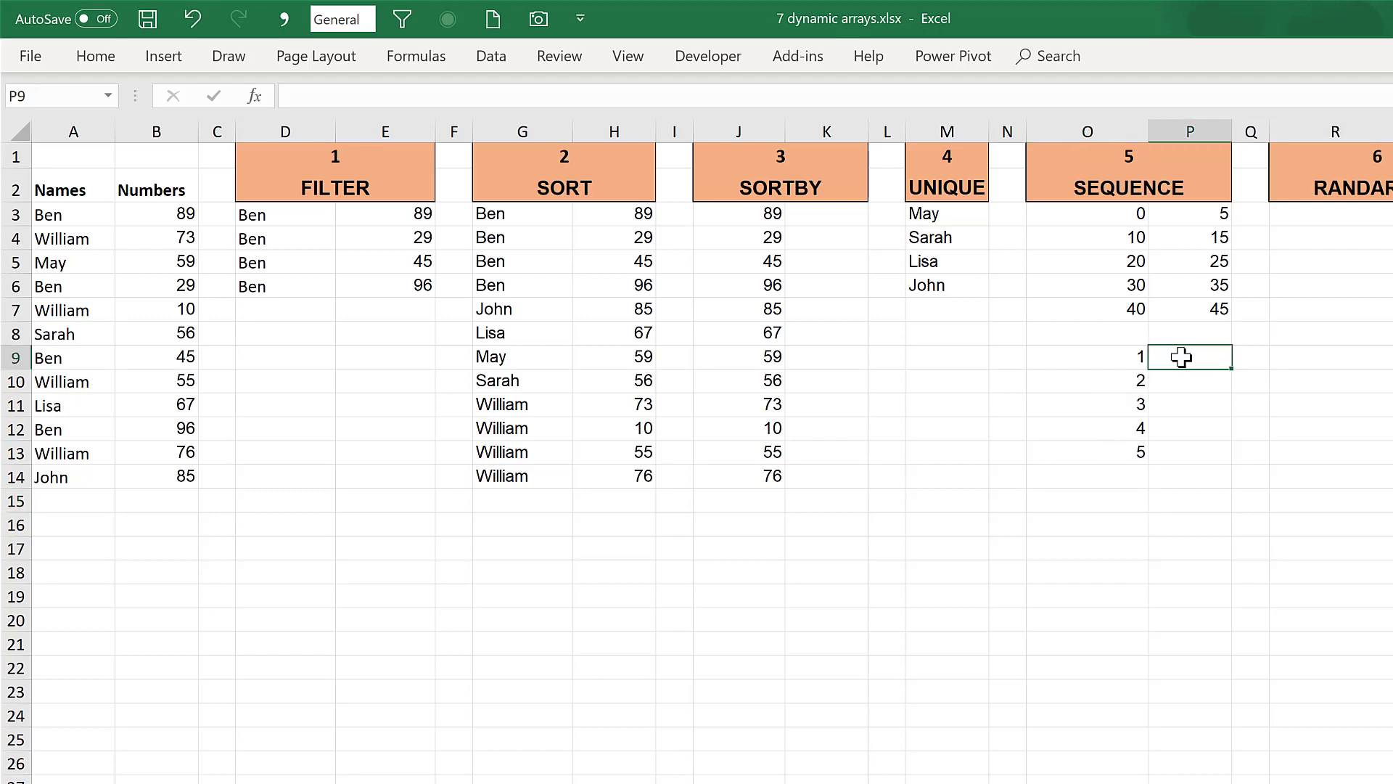
type("=larg")
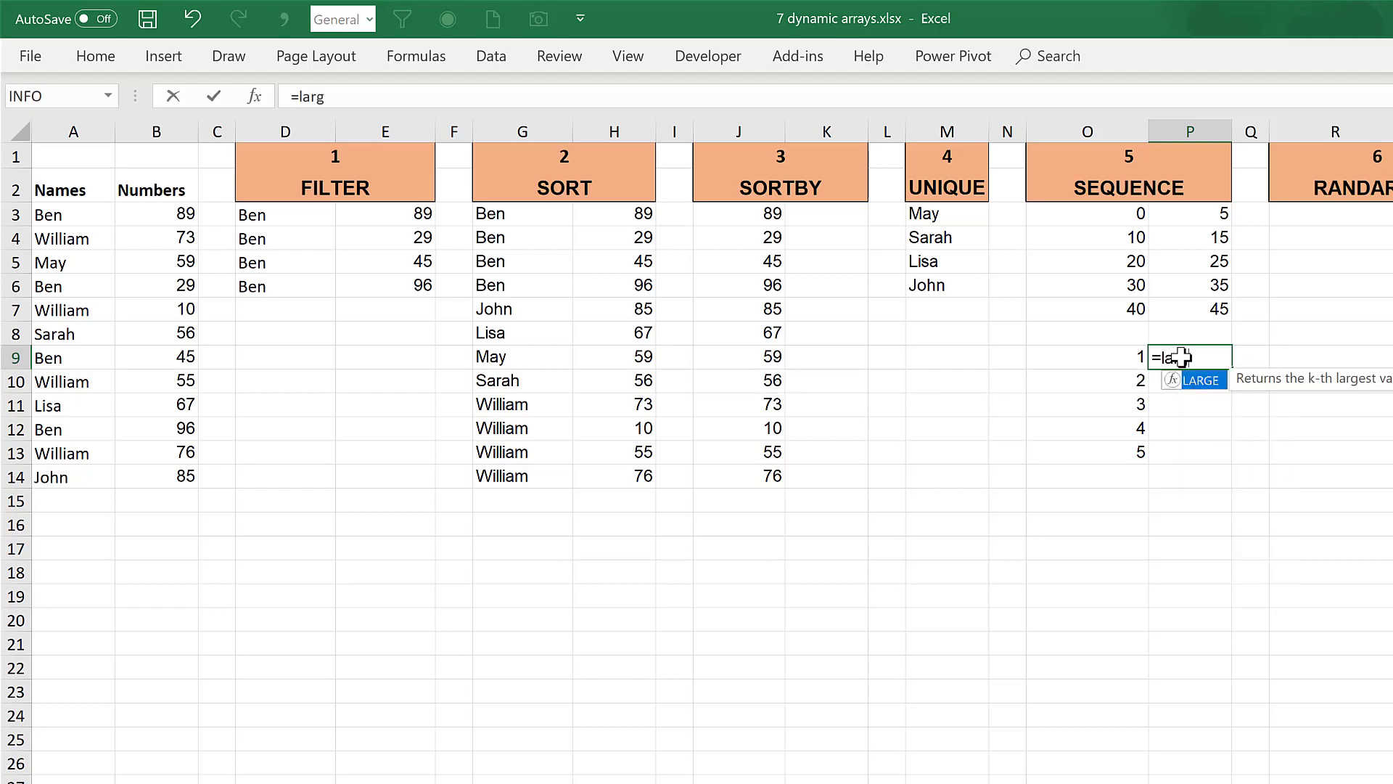
type("e")
key("Tab")
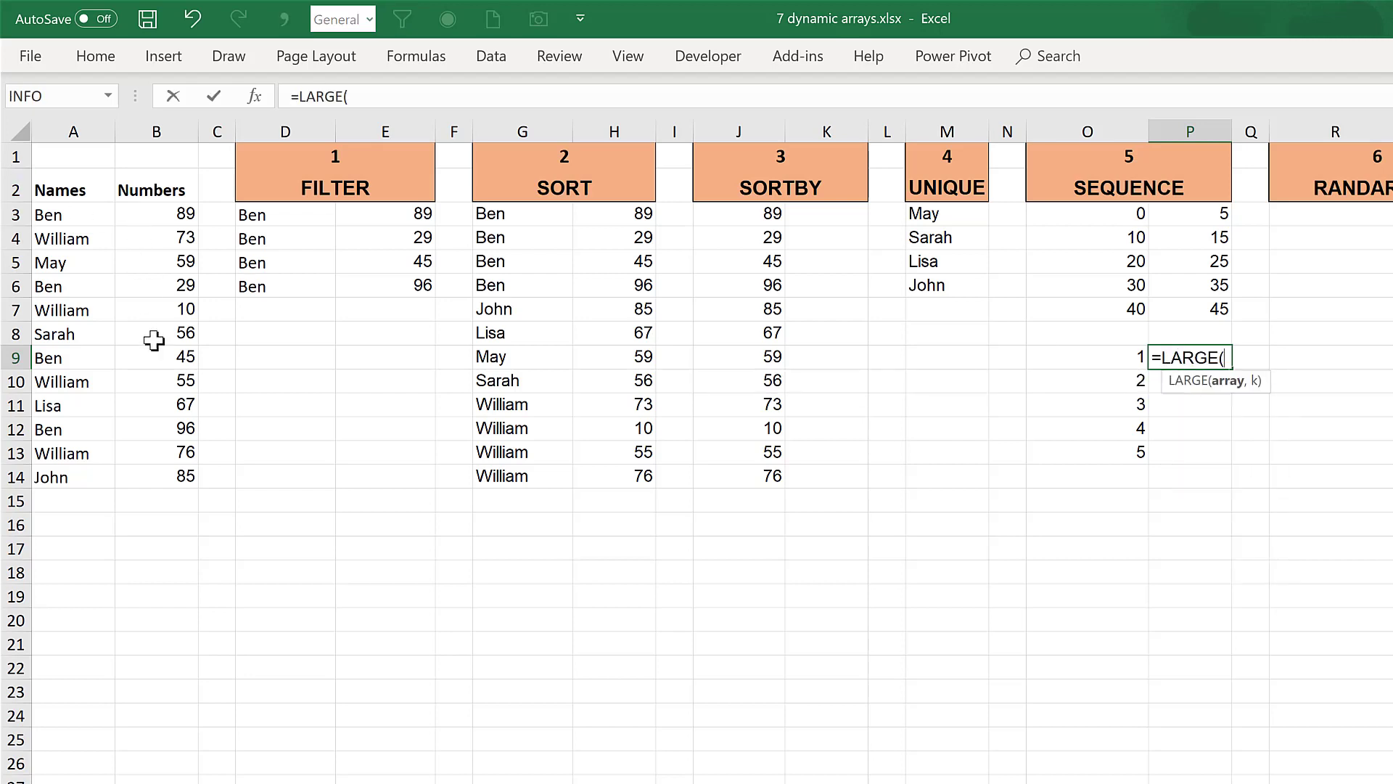
left_click_drag(145, 213, 156, 475)
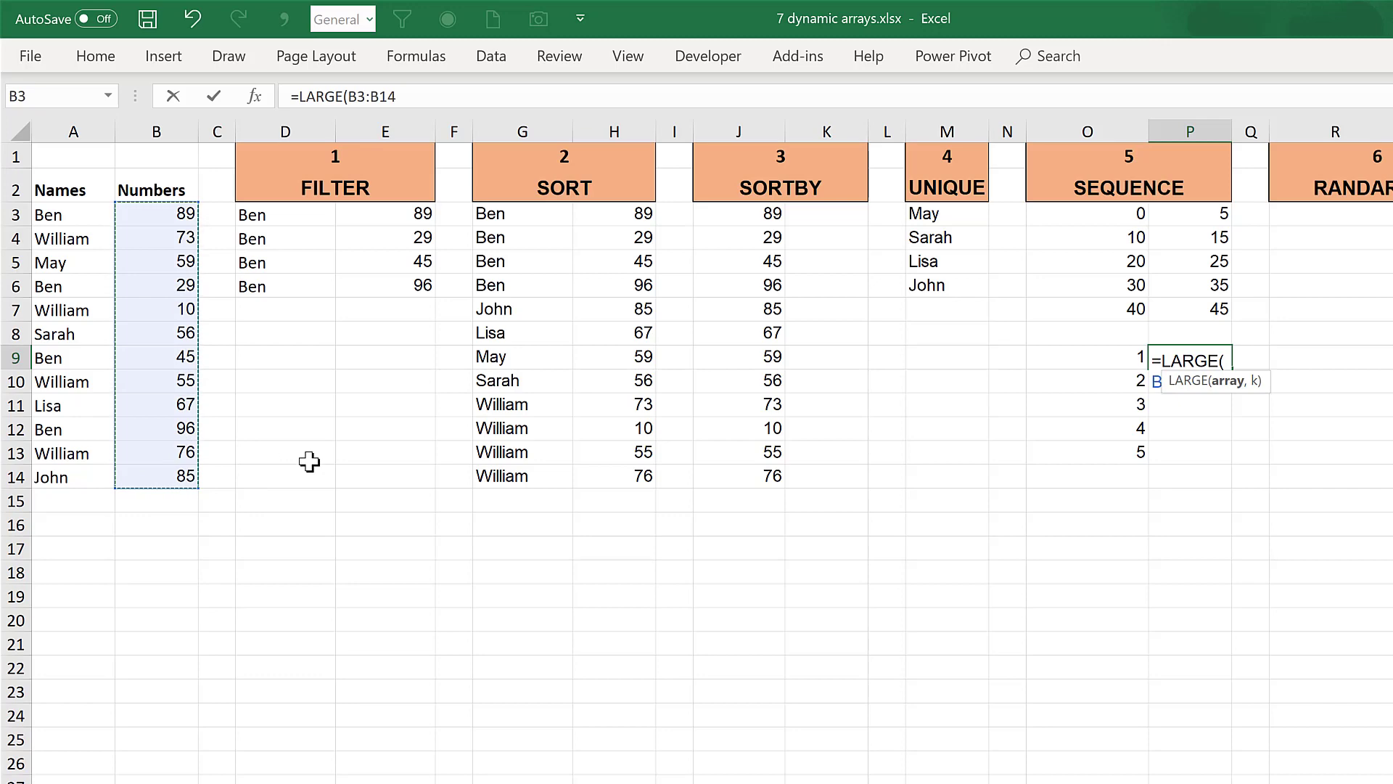
type(",")
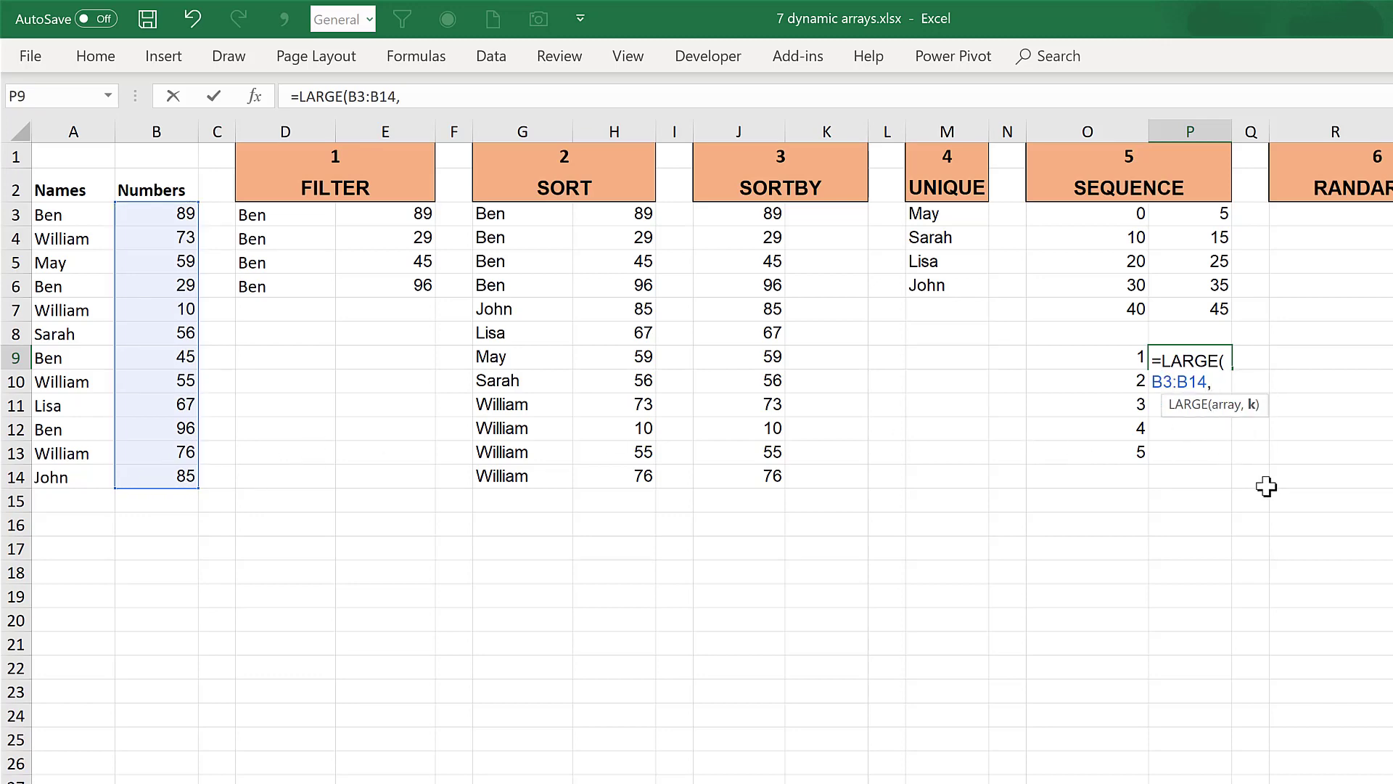
type("sequence")
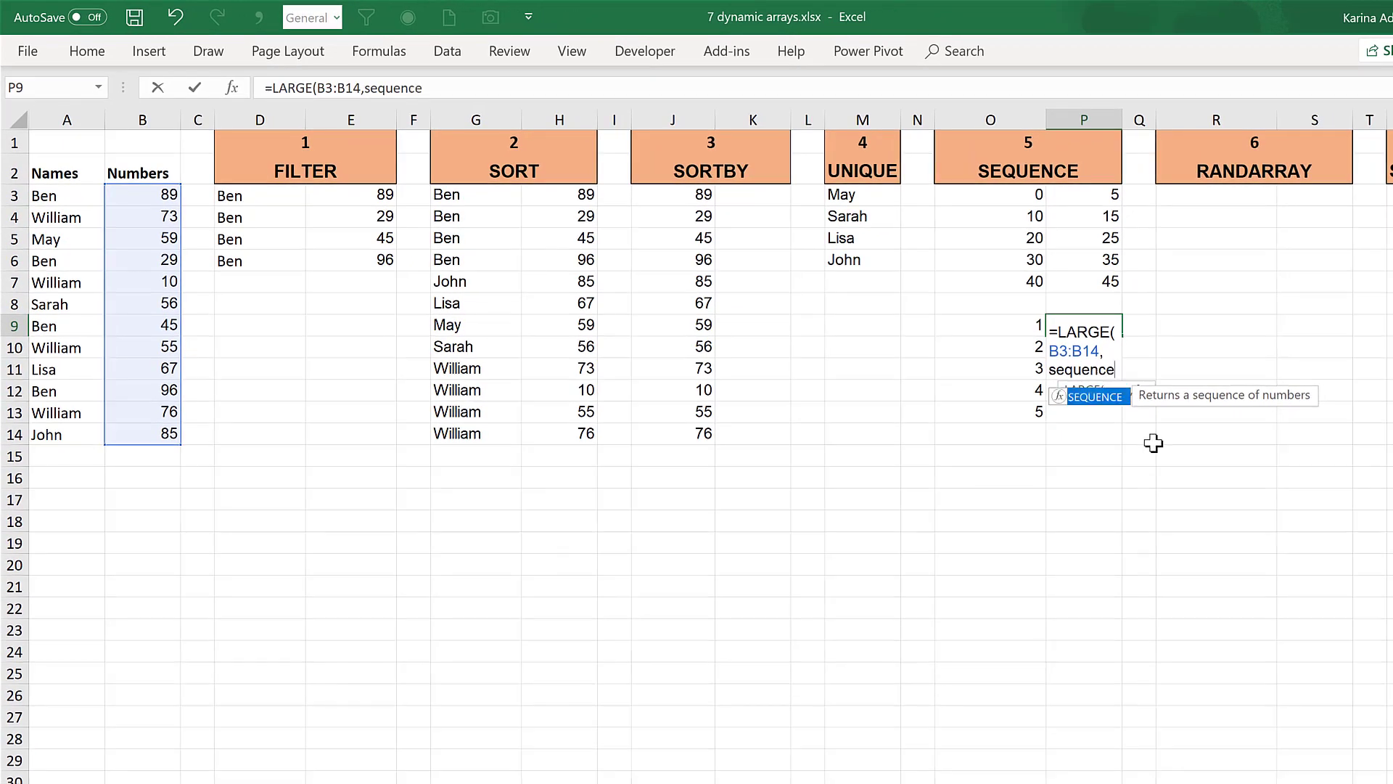
type("(")
type("5")
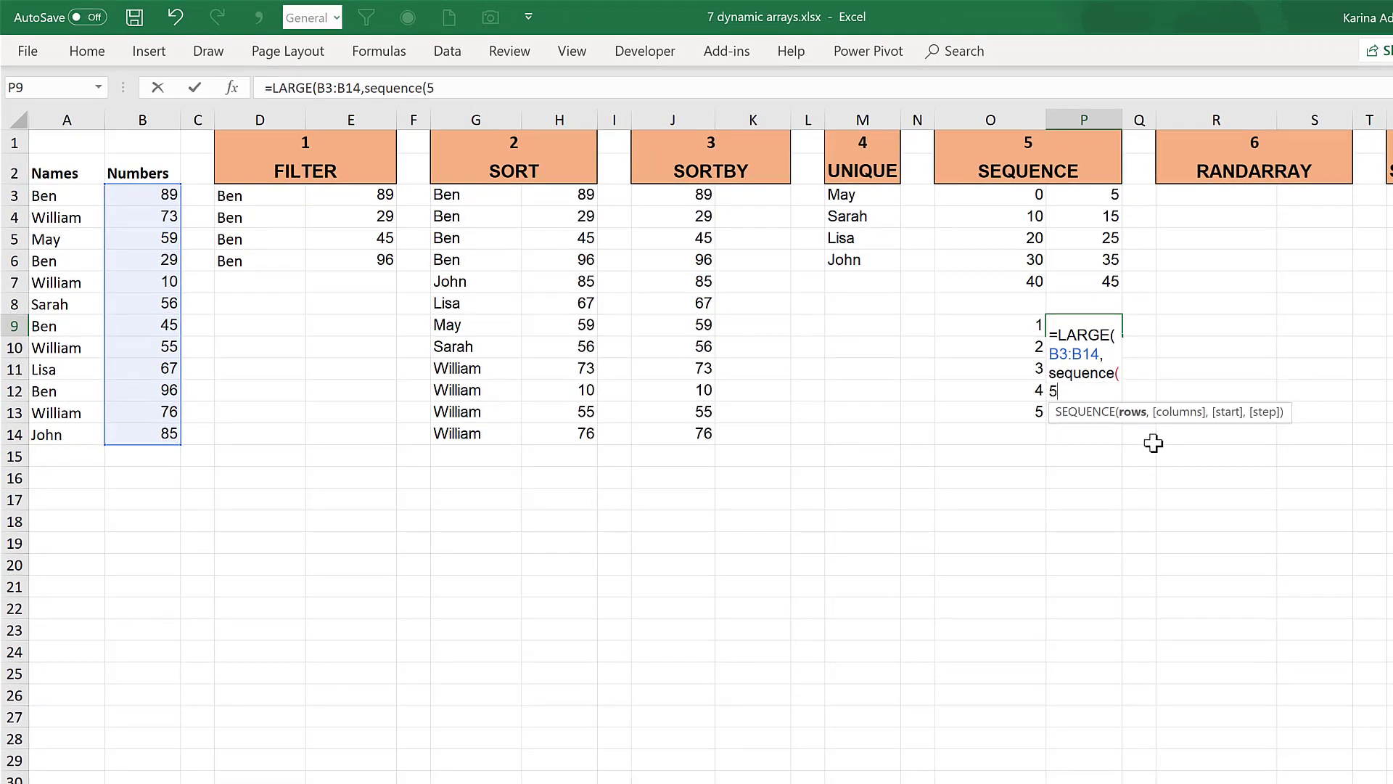
type("))")
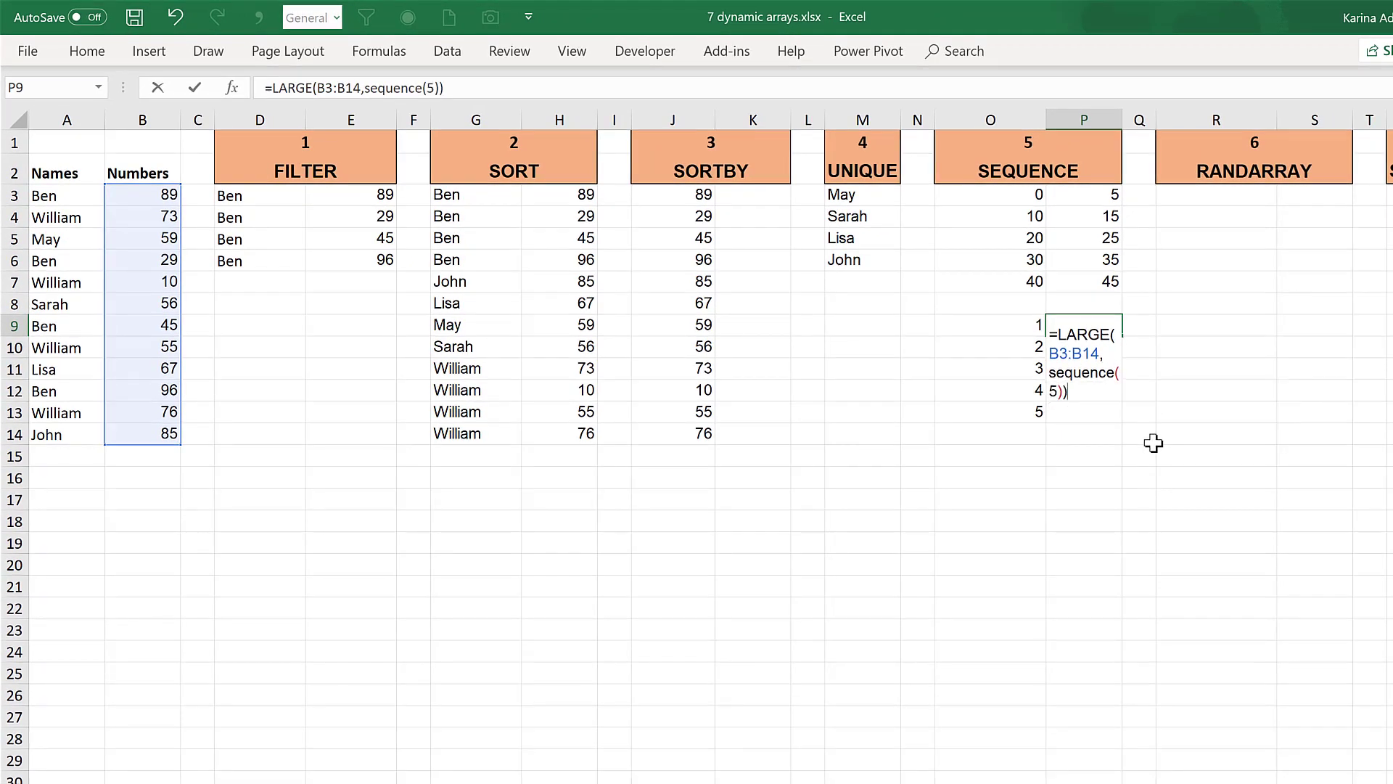
key("Return")
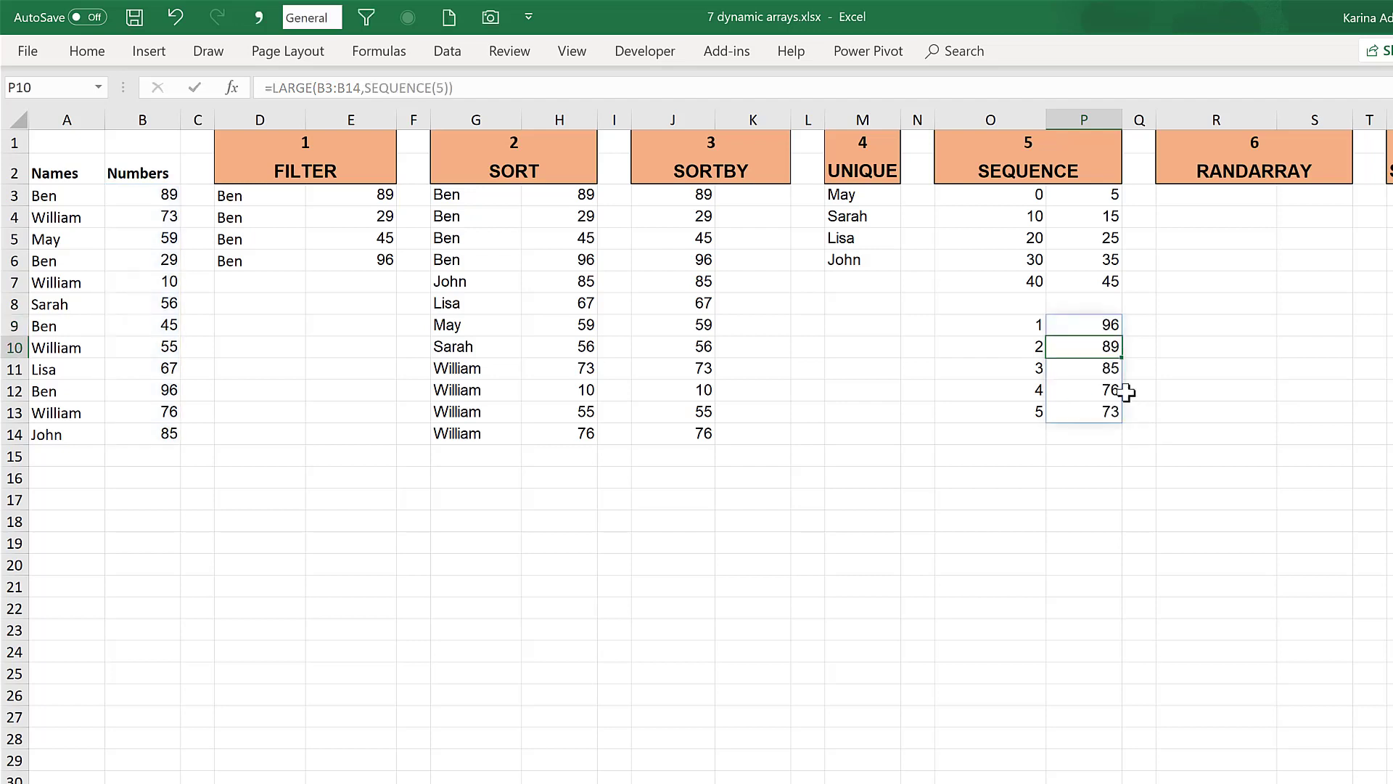
left_click(1095, 328)
left_click_drag(1100, 356, 1103, 407)
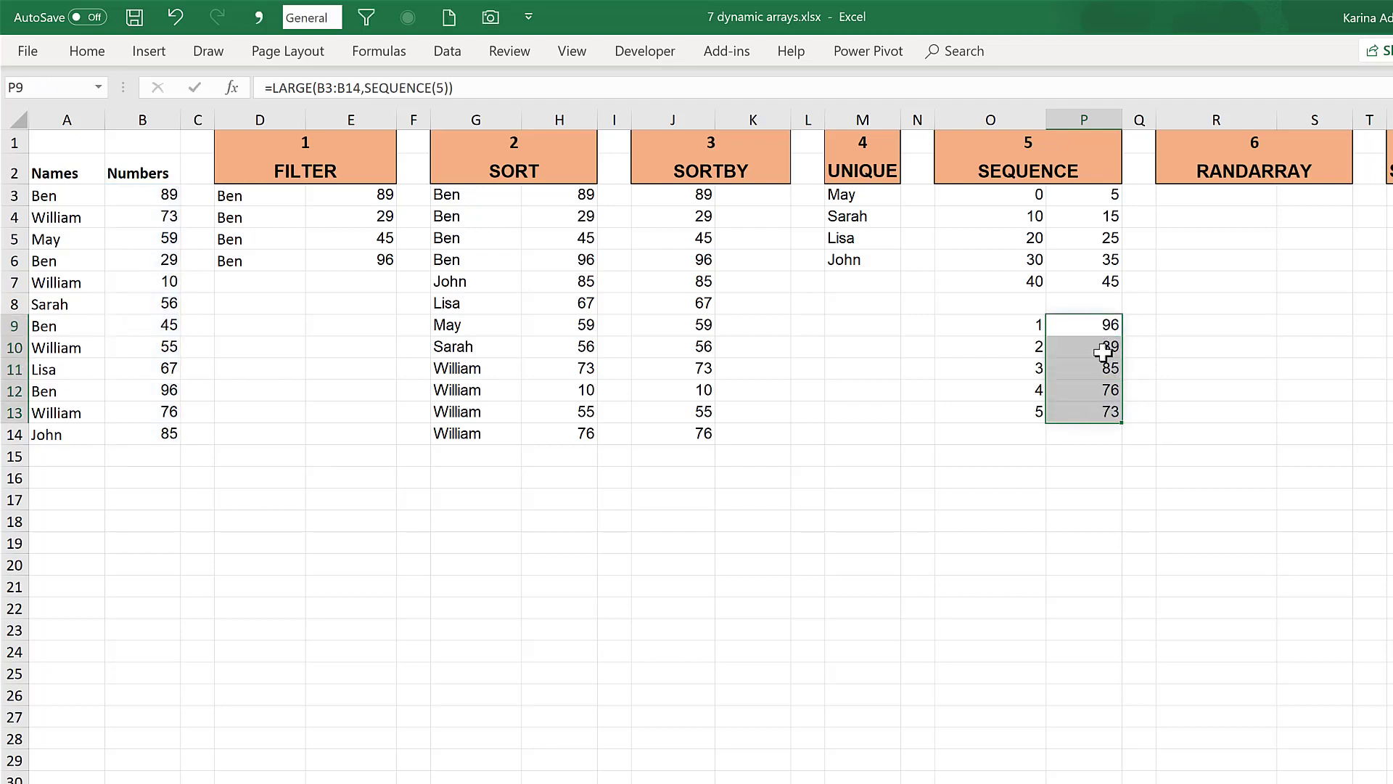
left_click_drag(159, 201, 159, 422)
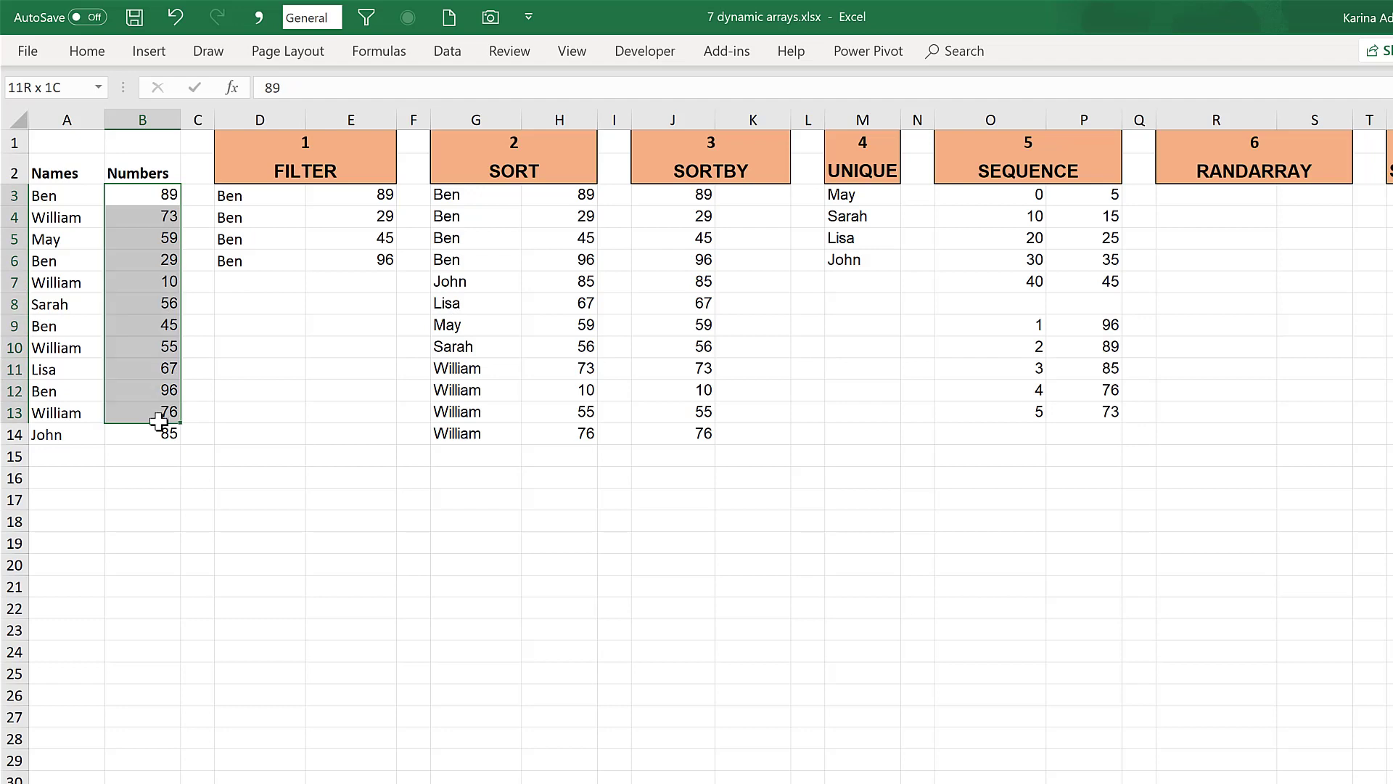
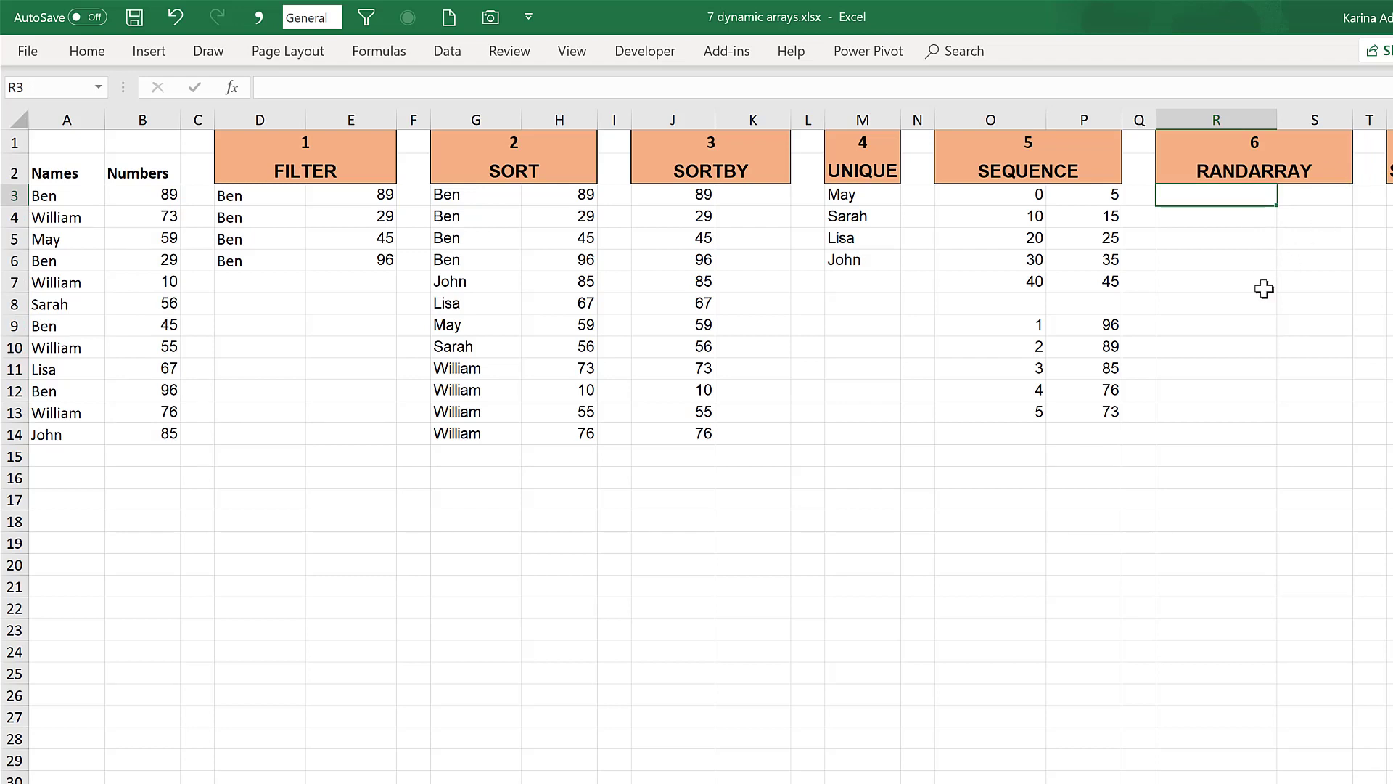
Enter a RANDARRAY formula in R3 with 5 rows, 2 columns, a minimum of 10, a maximum of 100 and integers (TRUE).
type("=randarr")
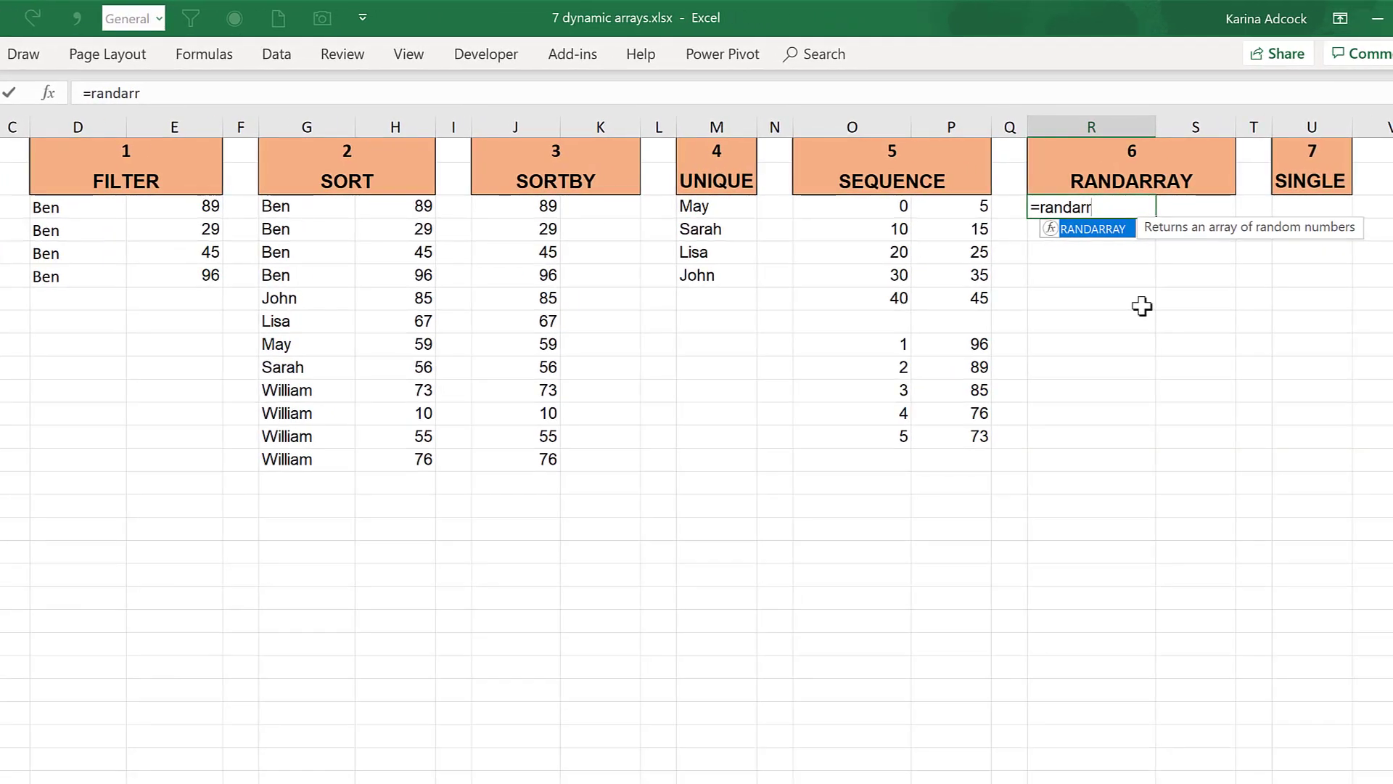
double_click(1110, 231)
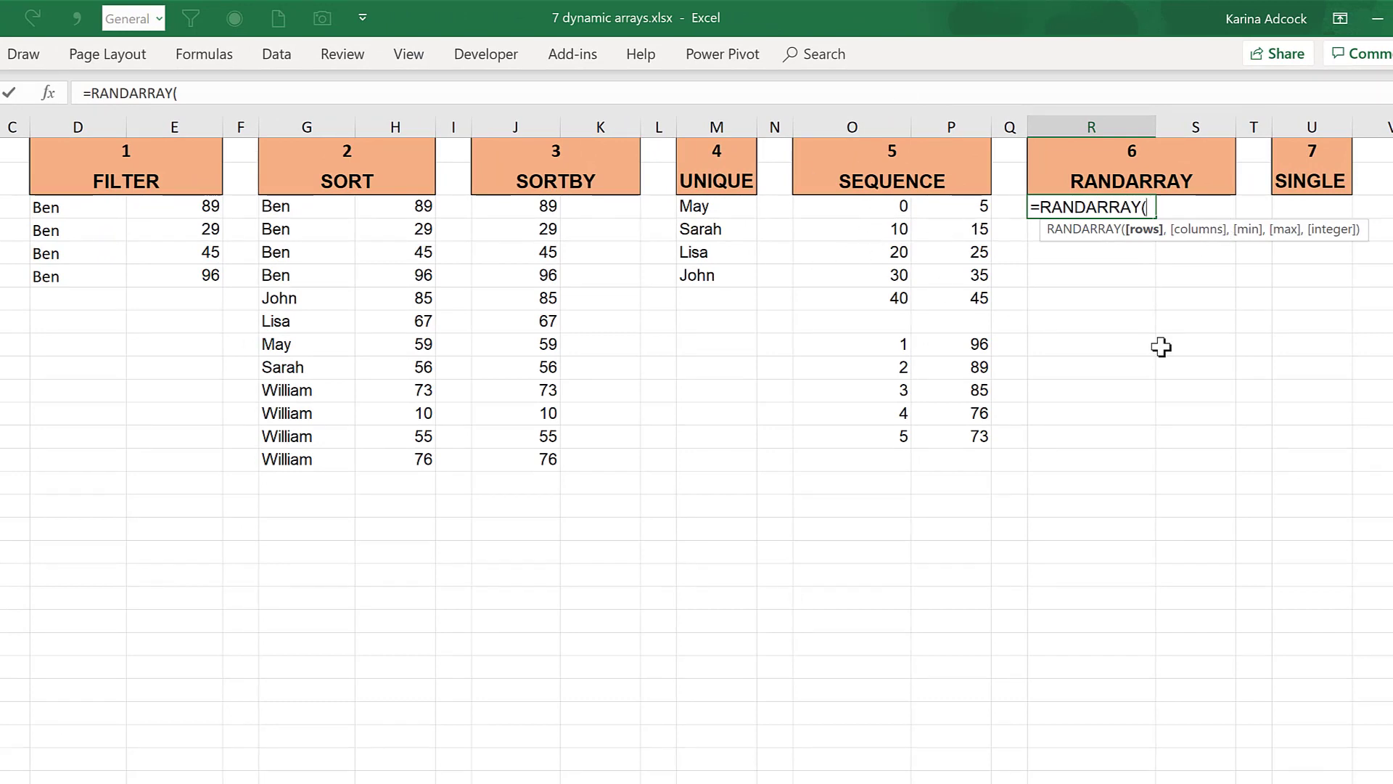
type("5,")
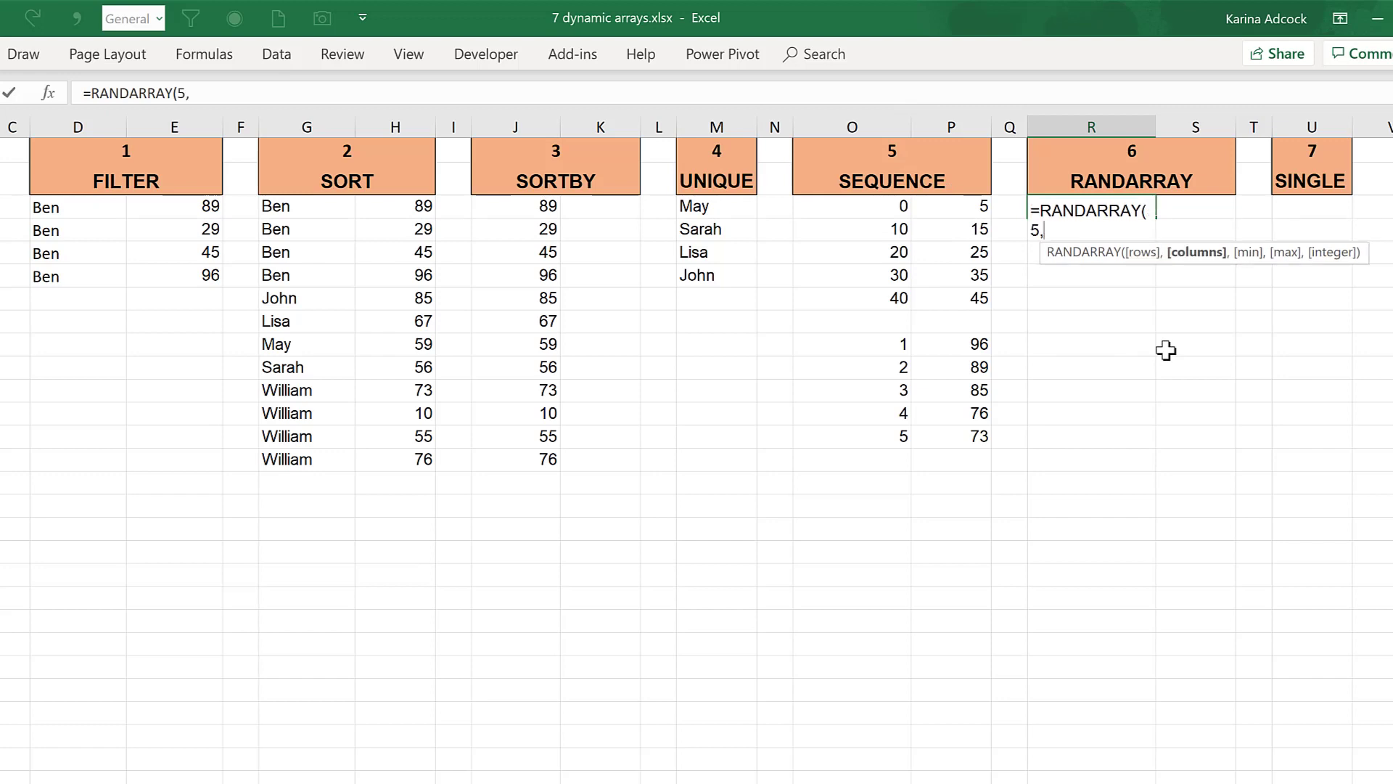
type("2,10,100")
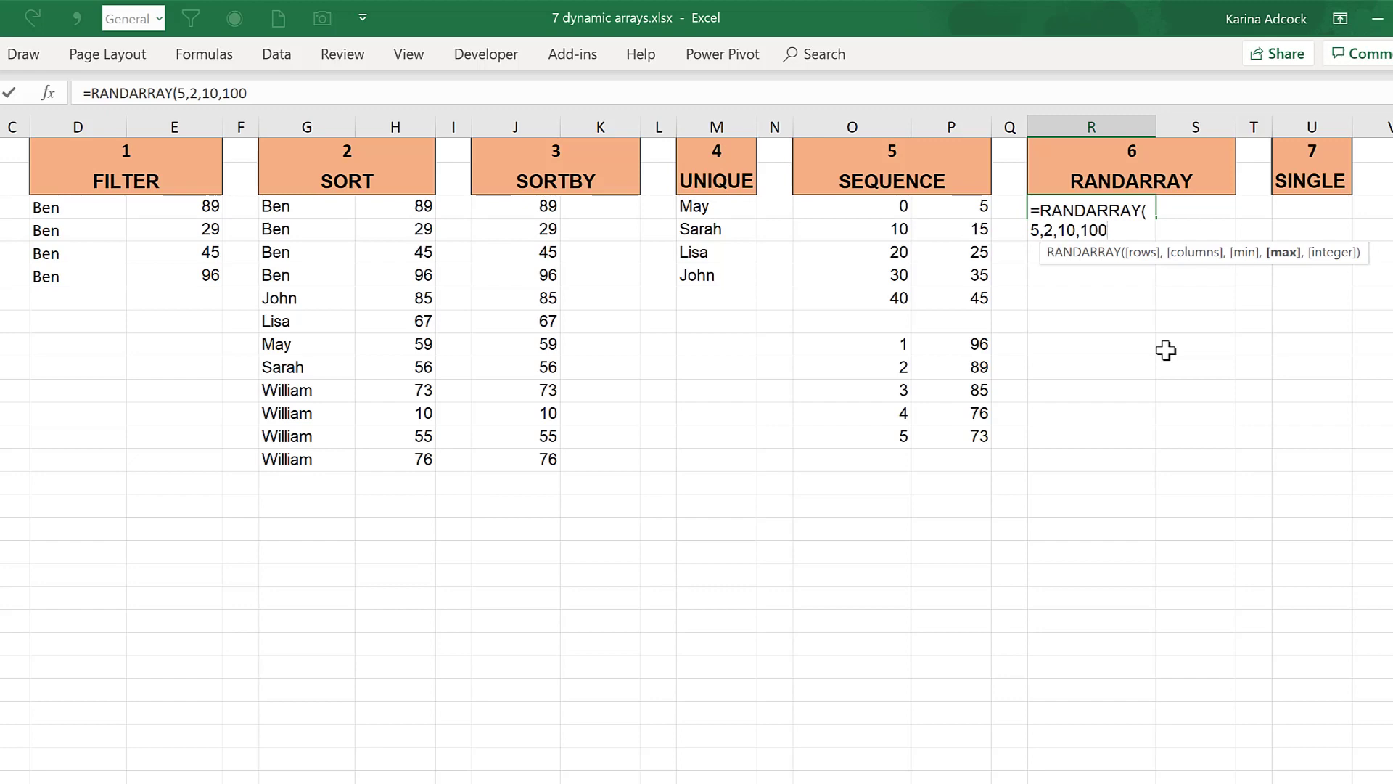
type(",")
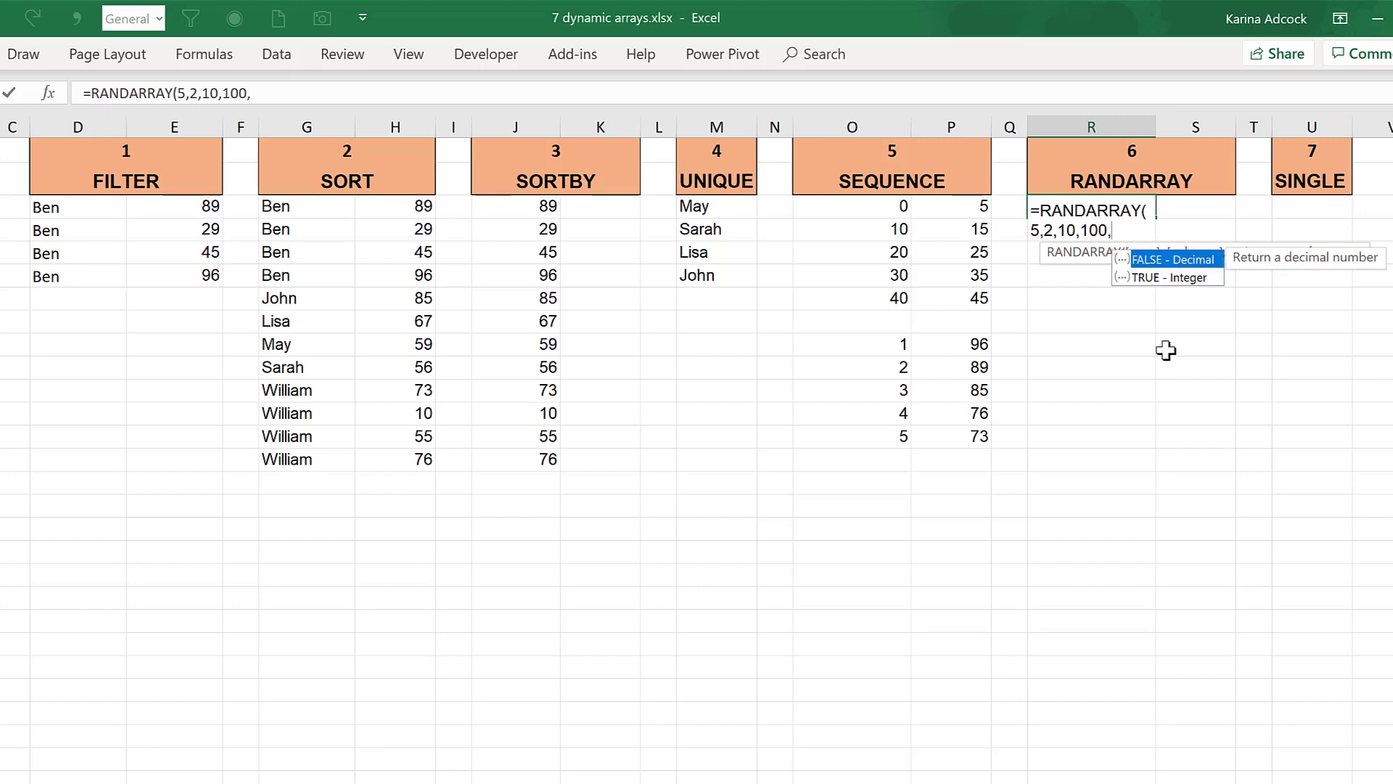
double_click(1176, 278)
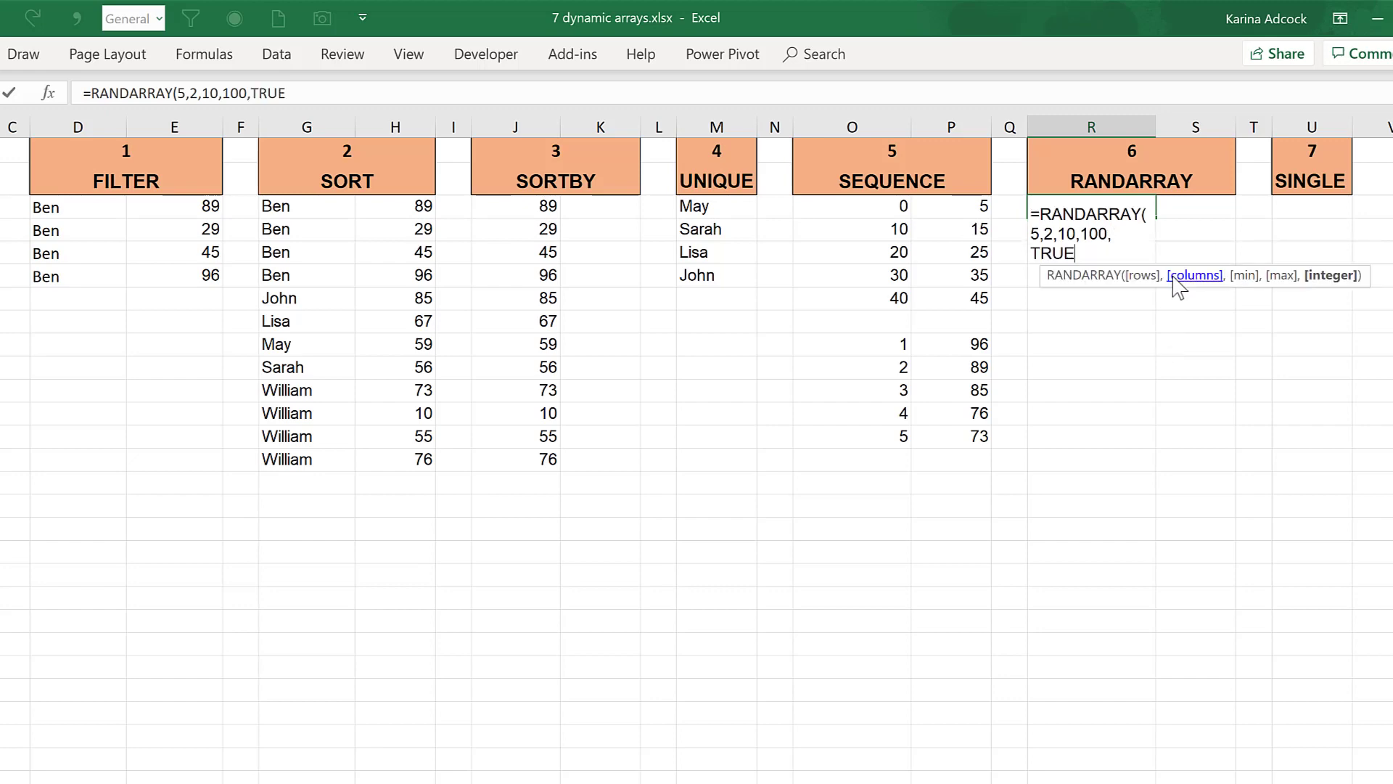
type(")")
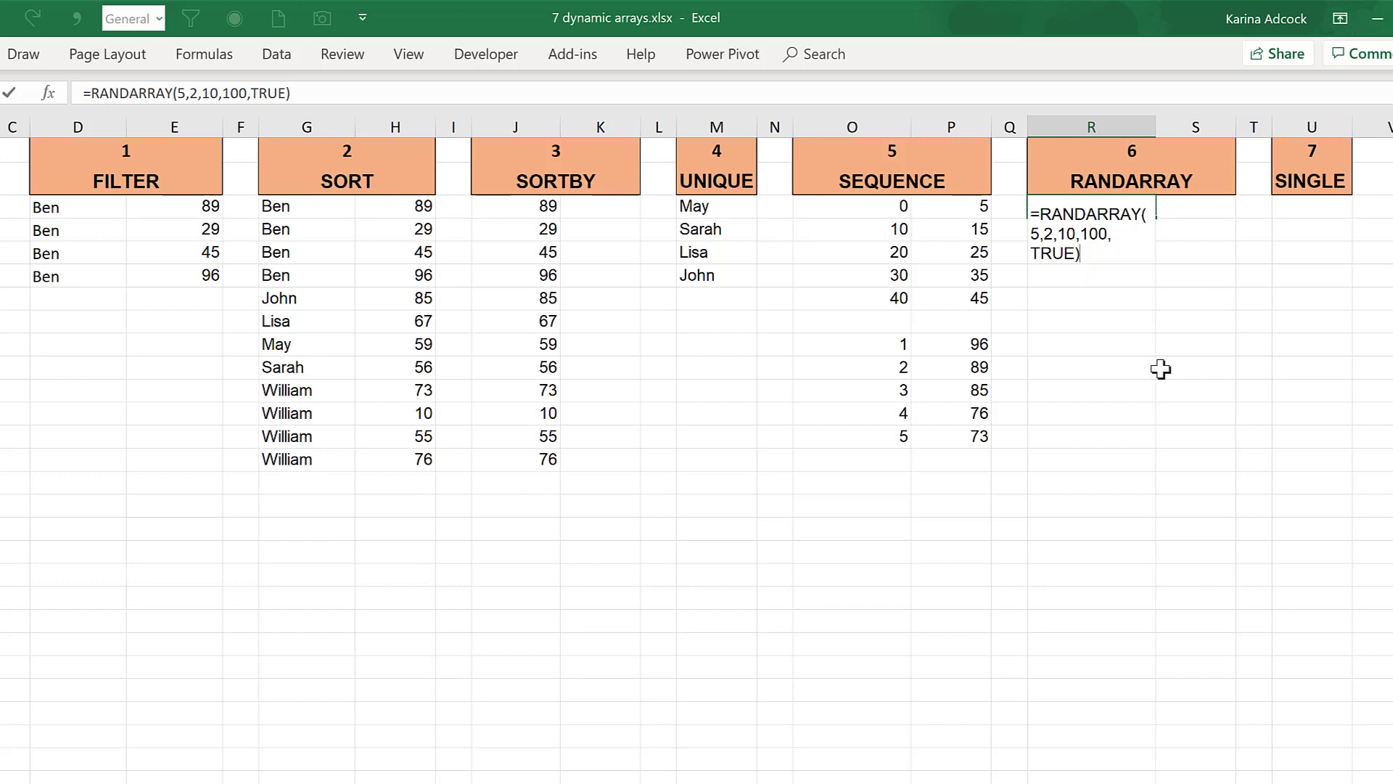
key("Return")
left_click(1126, 370)
Review the rows, columns, min and max arguments of the R3 RANDARRAY formula against the random numbers in R3:S7.
left_click(1150, 211)
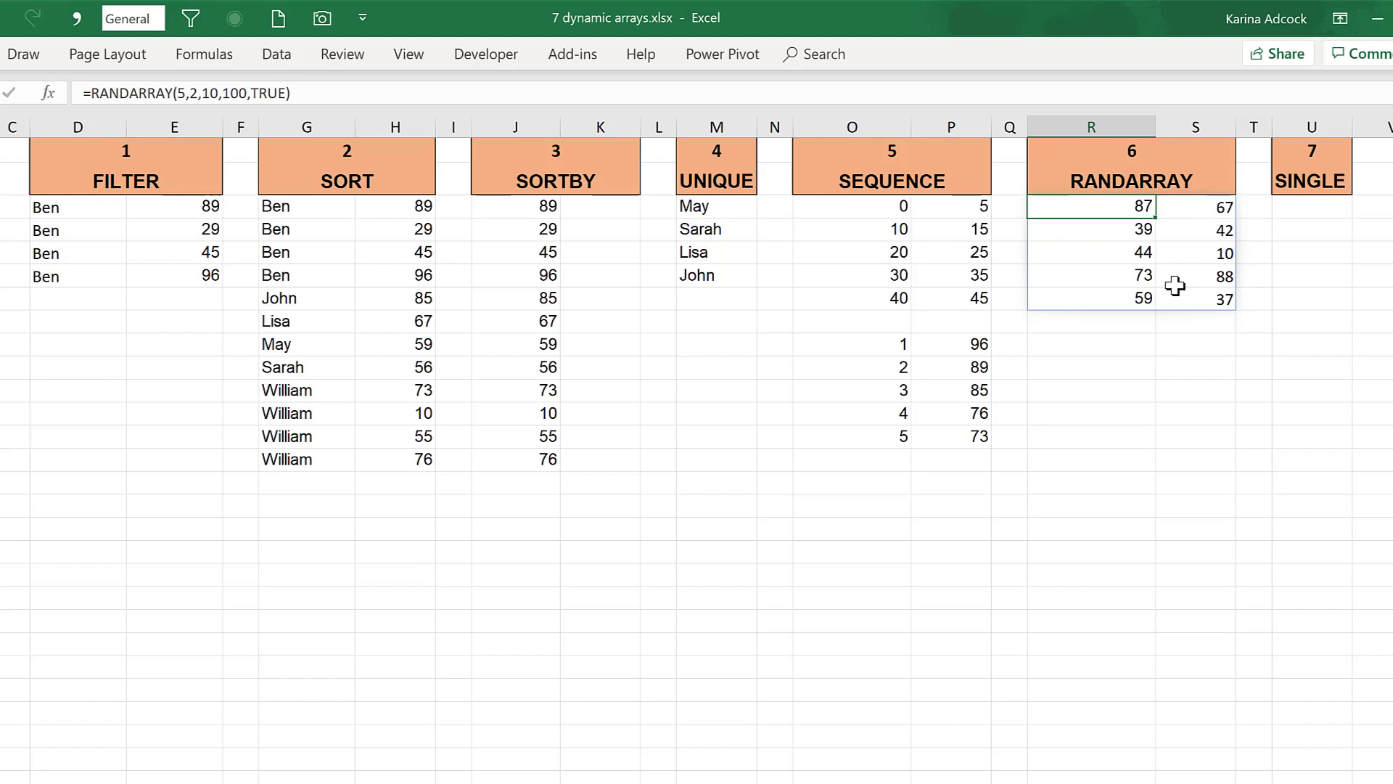
left_click(293, 93)
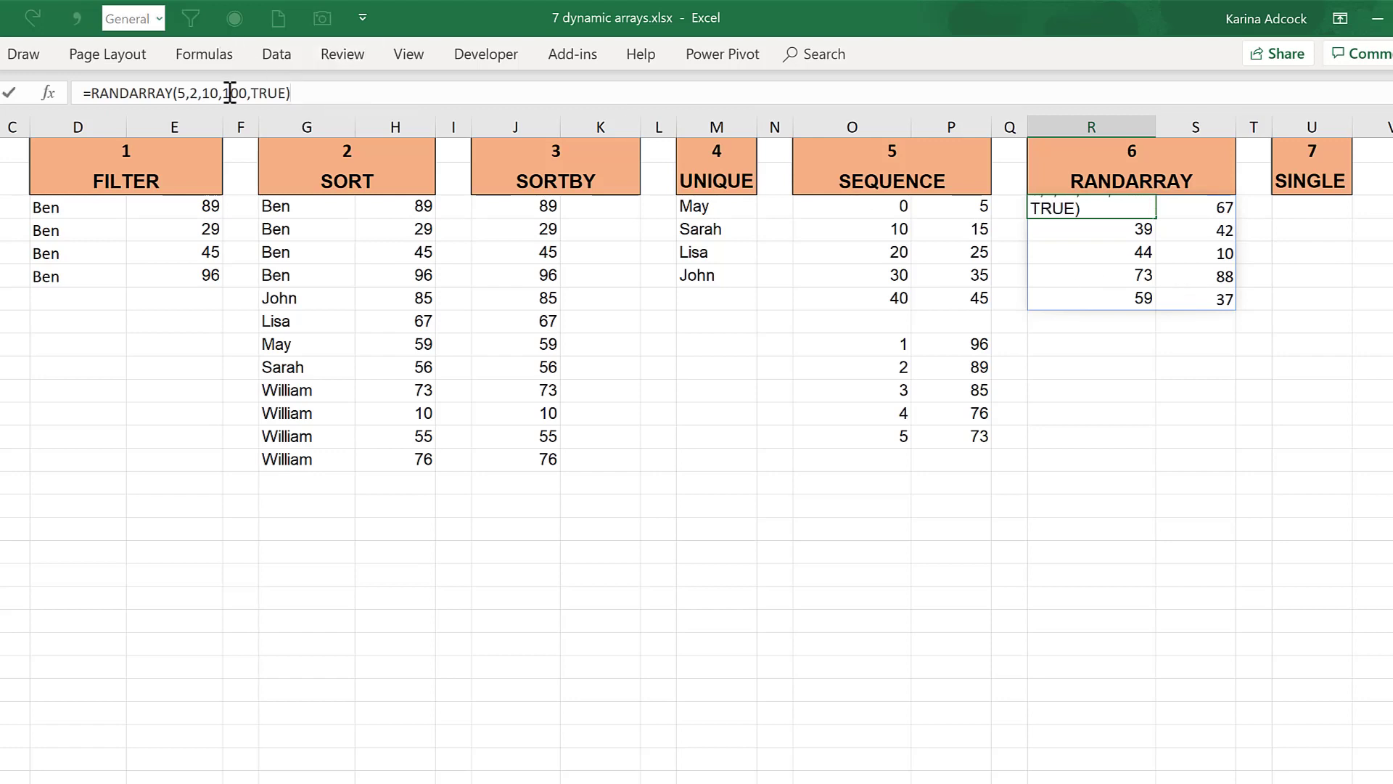
left_click(185, 93)
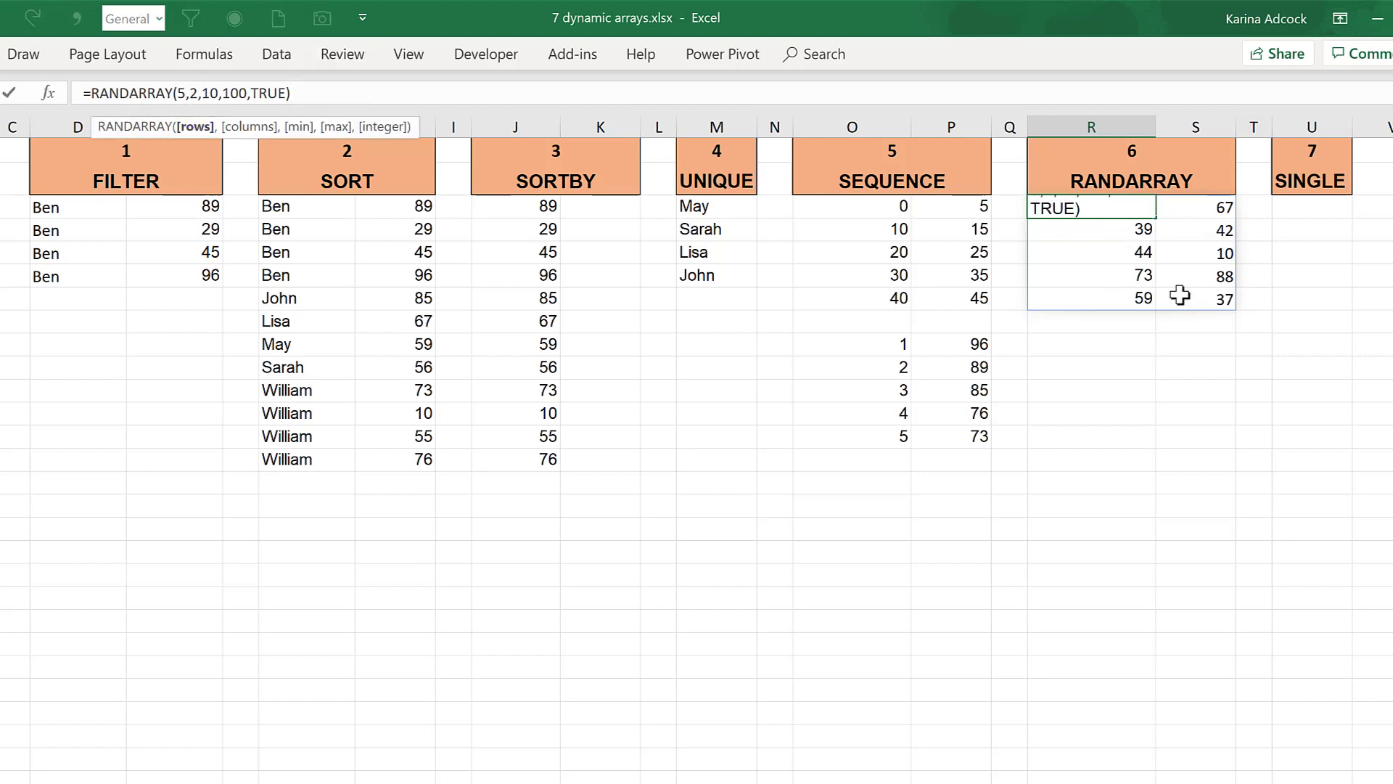
left_click(192, 93)
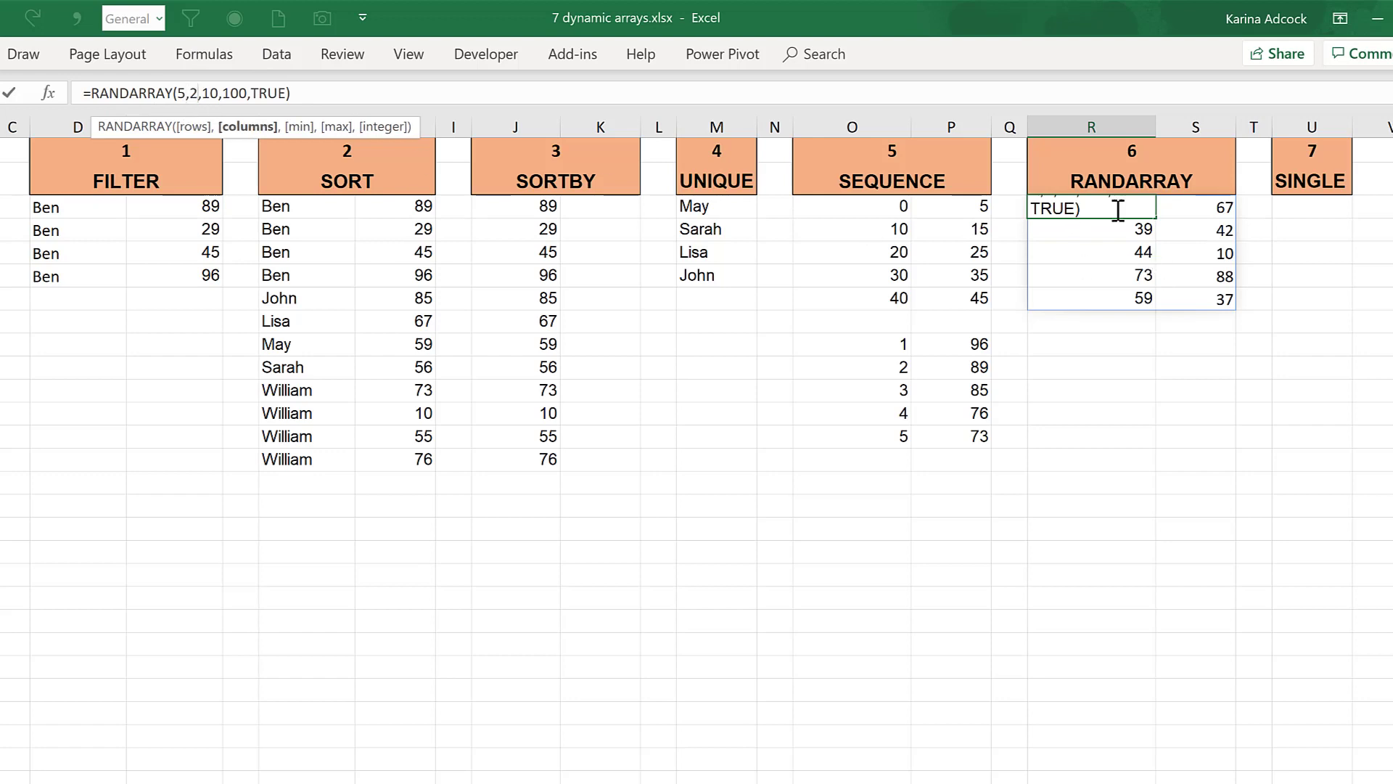
left_click(220, 99)
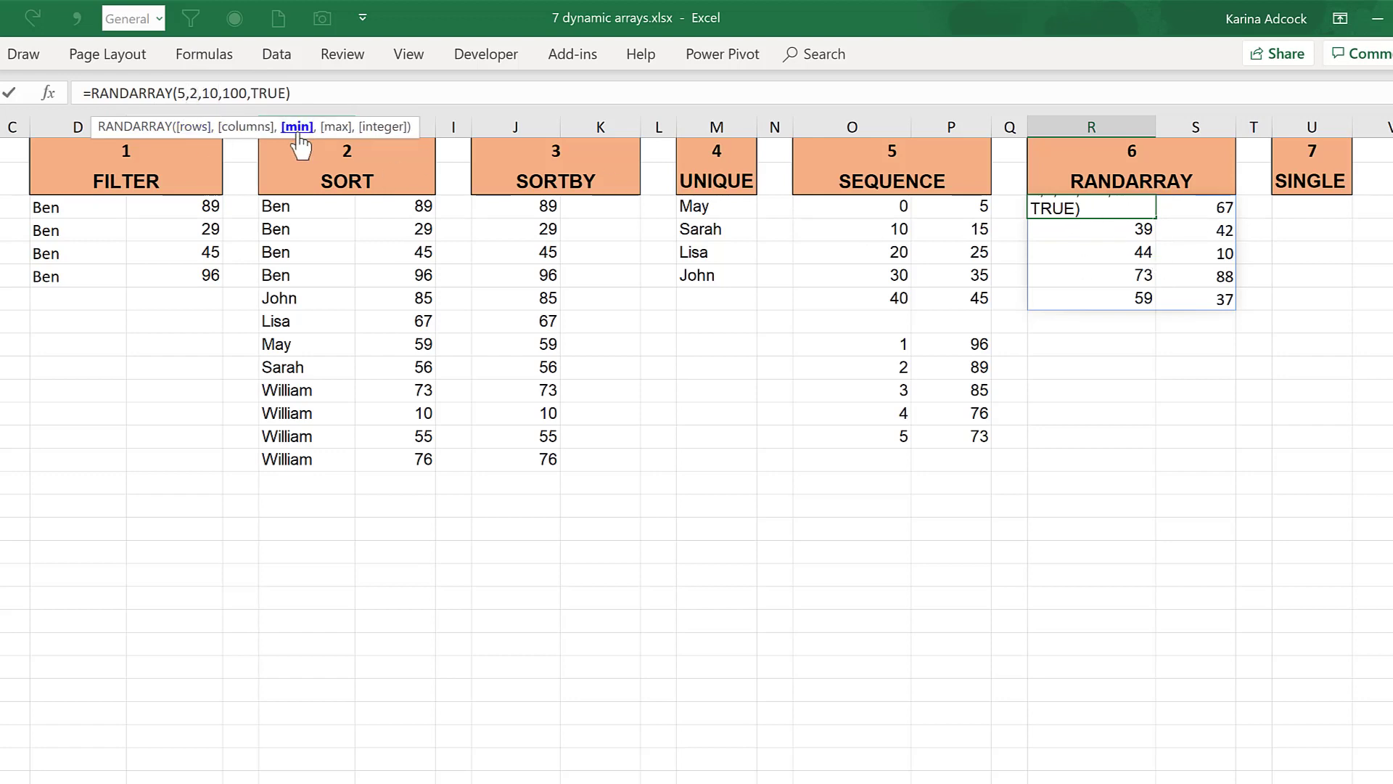
left_click(240, 93)
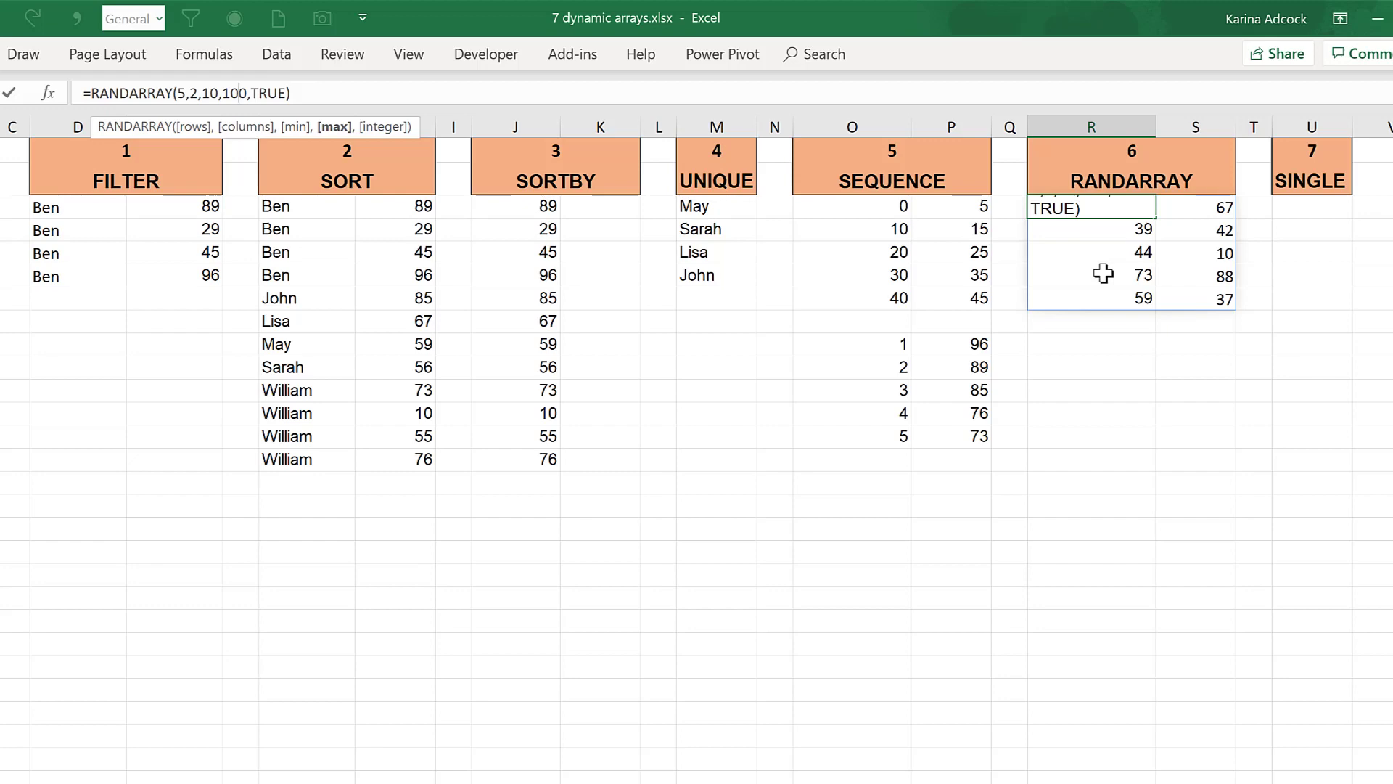
Set the integer argument of the R3 RANDARRAY formula to FALSE so that it returns decimal numbers.
left_click(280, 93)
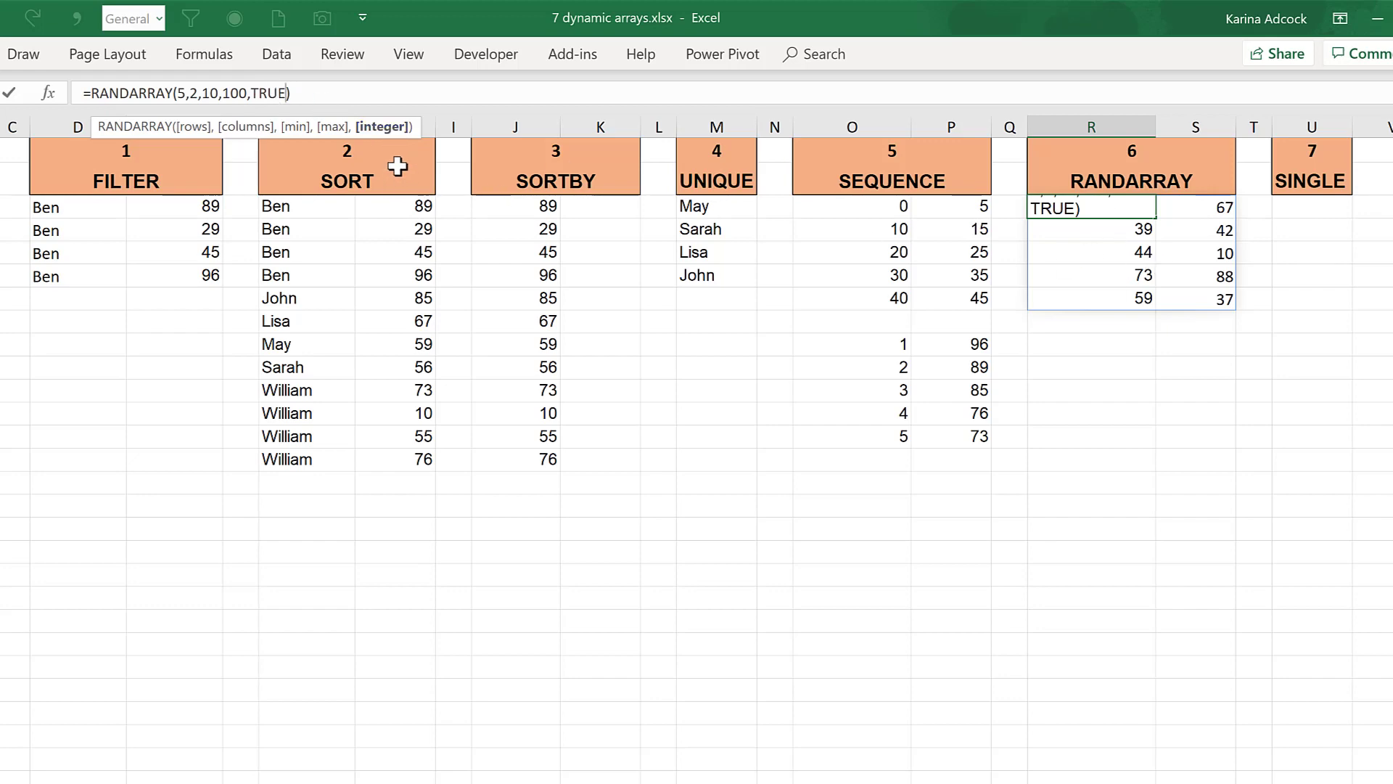
key("BackSpace")
key("BackSpace")
key("BackSpace")
key("BackSpace")
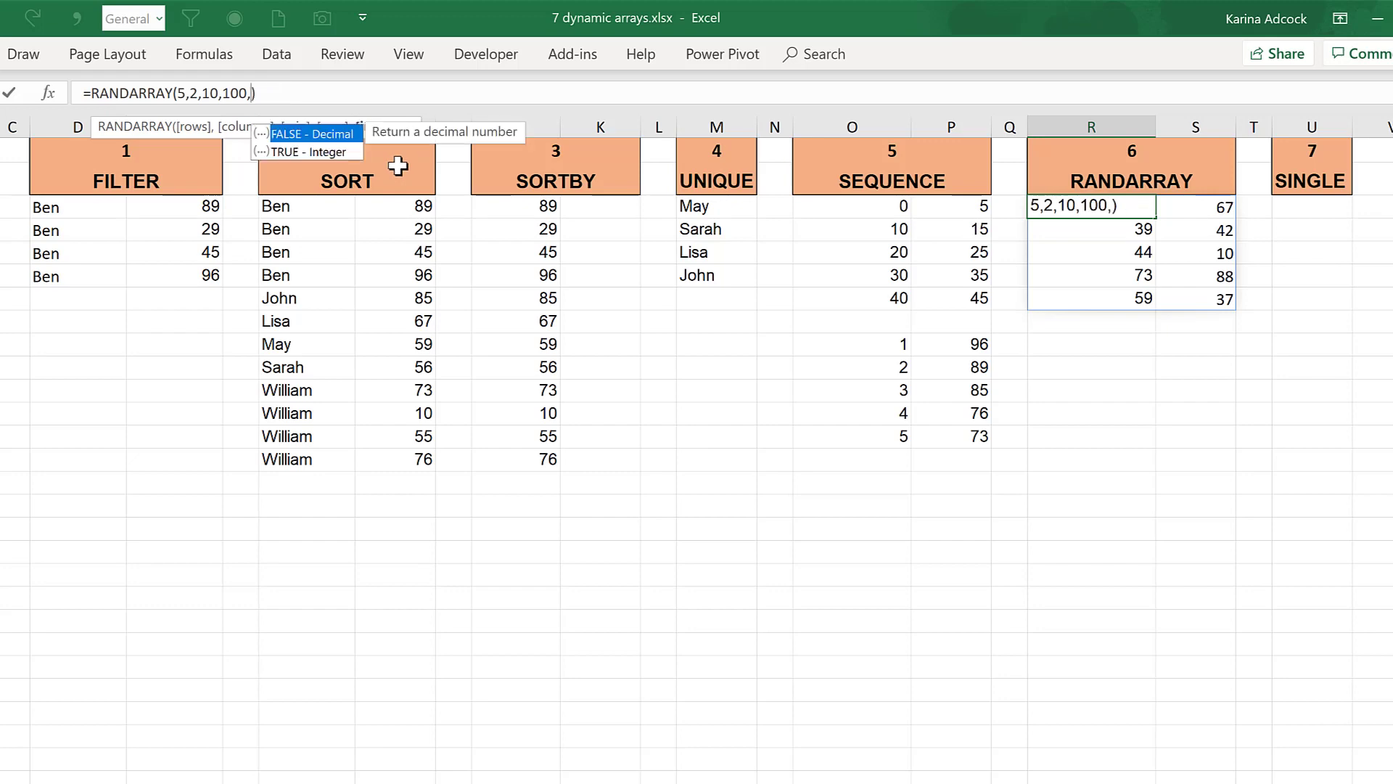
double_click(326, 137)
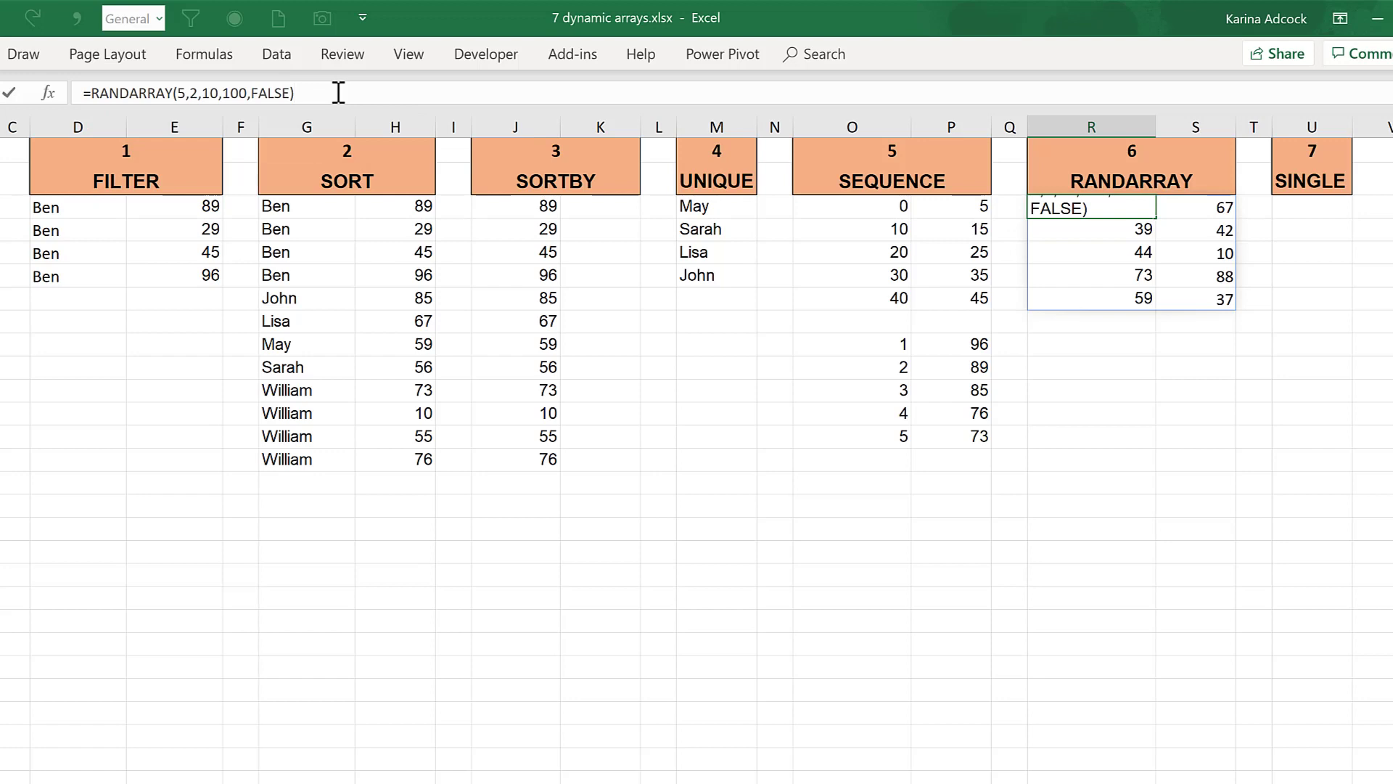
key("Return")
left_click(1119, 390)
left_click(1070, 229)
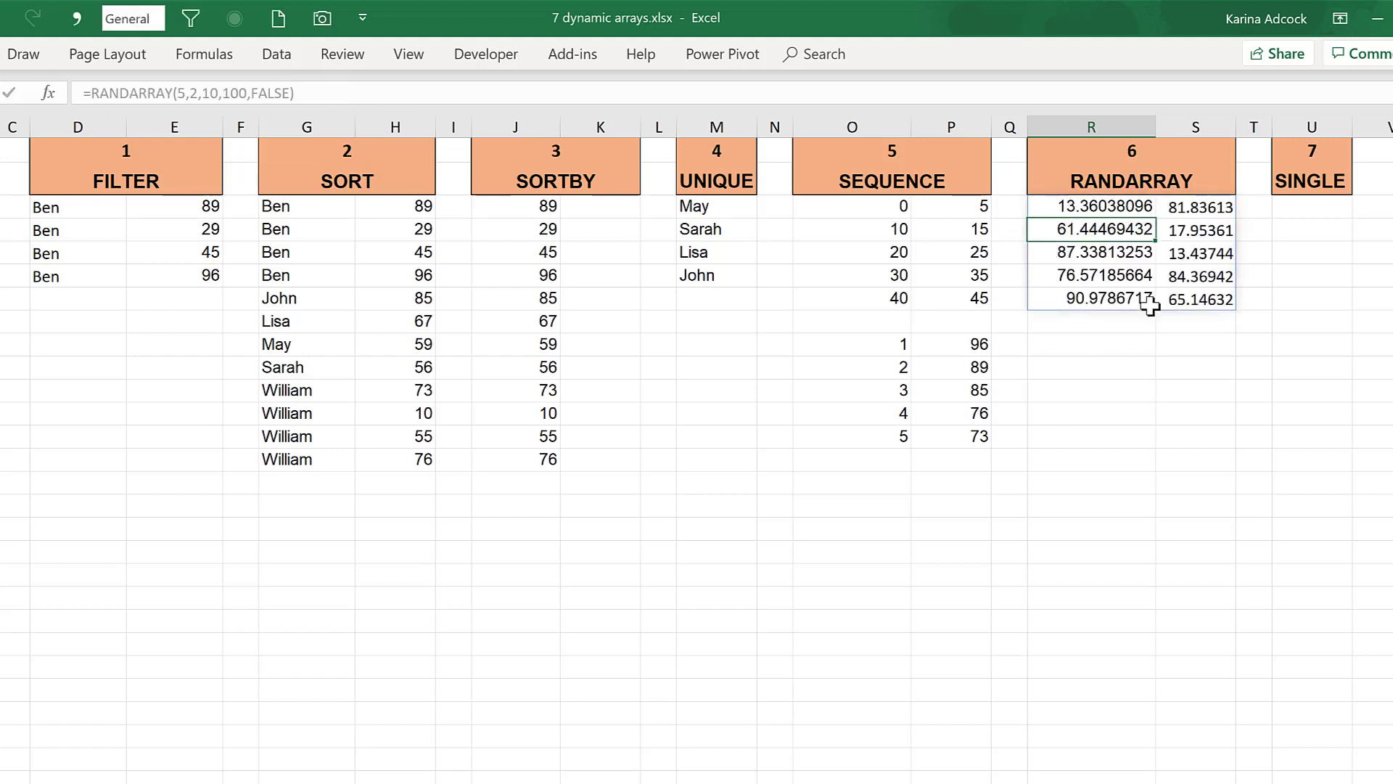
Set the RANDARRAY minimum to 0 and maximum to 10 in R3, and check the resulting range R3:S7.
left_click(1071, 205)
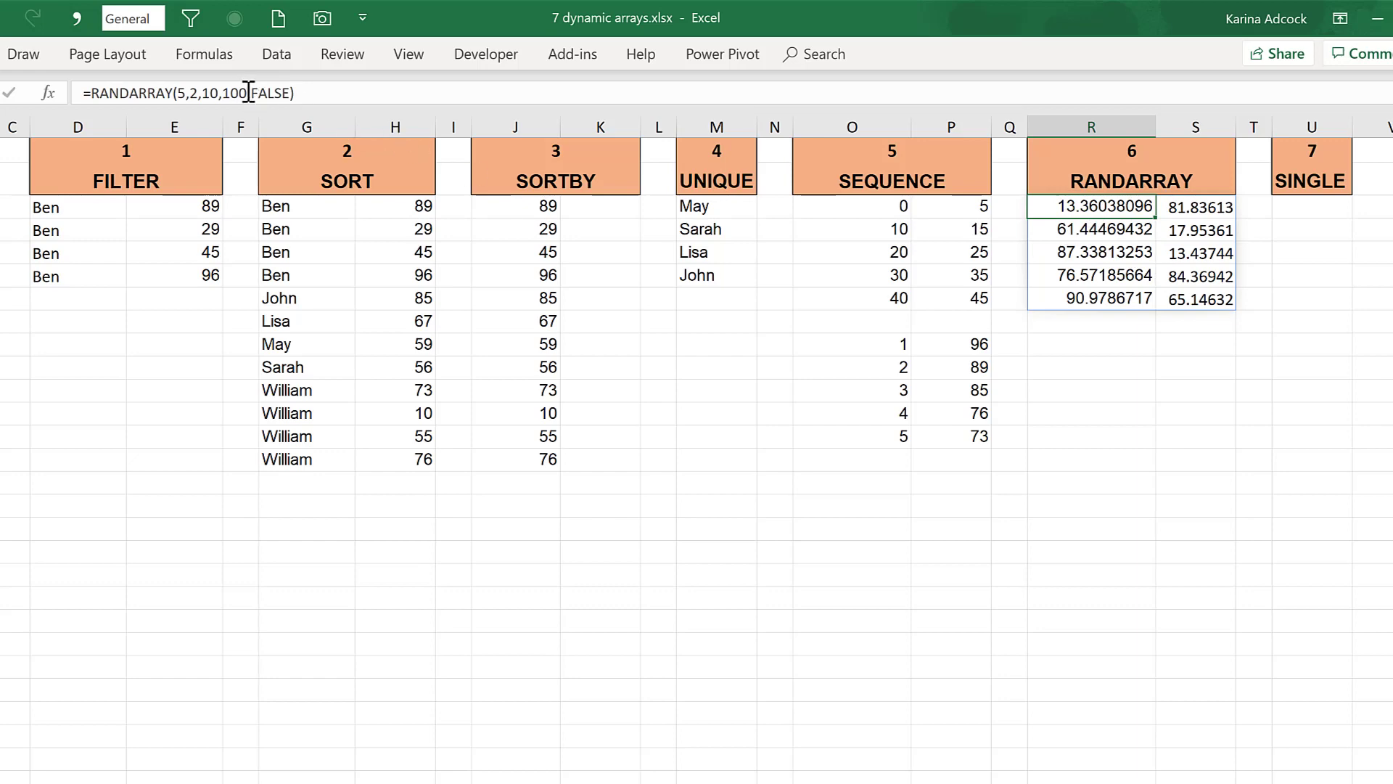
left_click(220, 93)
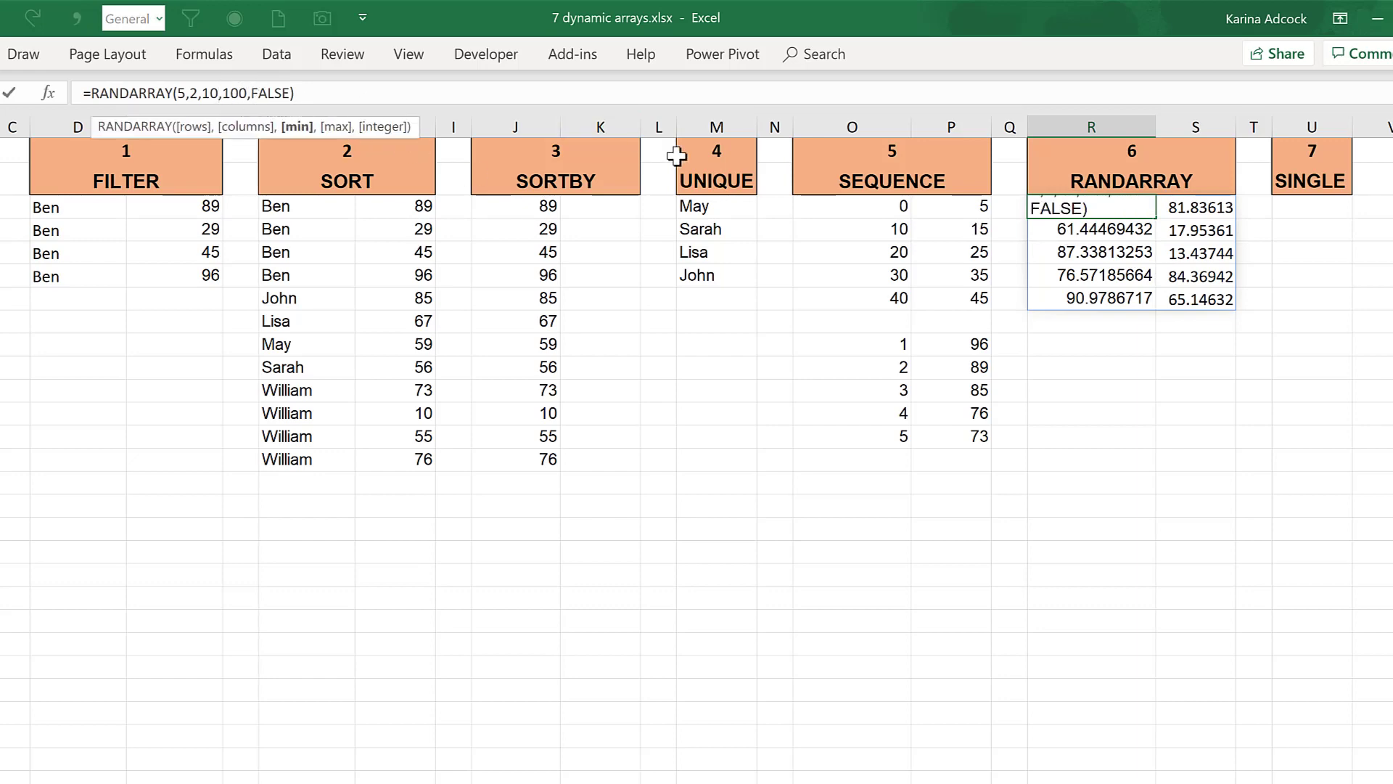
key("BackSpace")
key("BackSpace")
type("0")
key("Right")
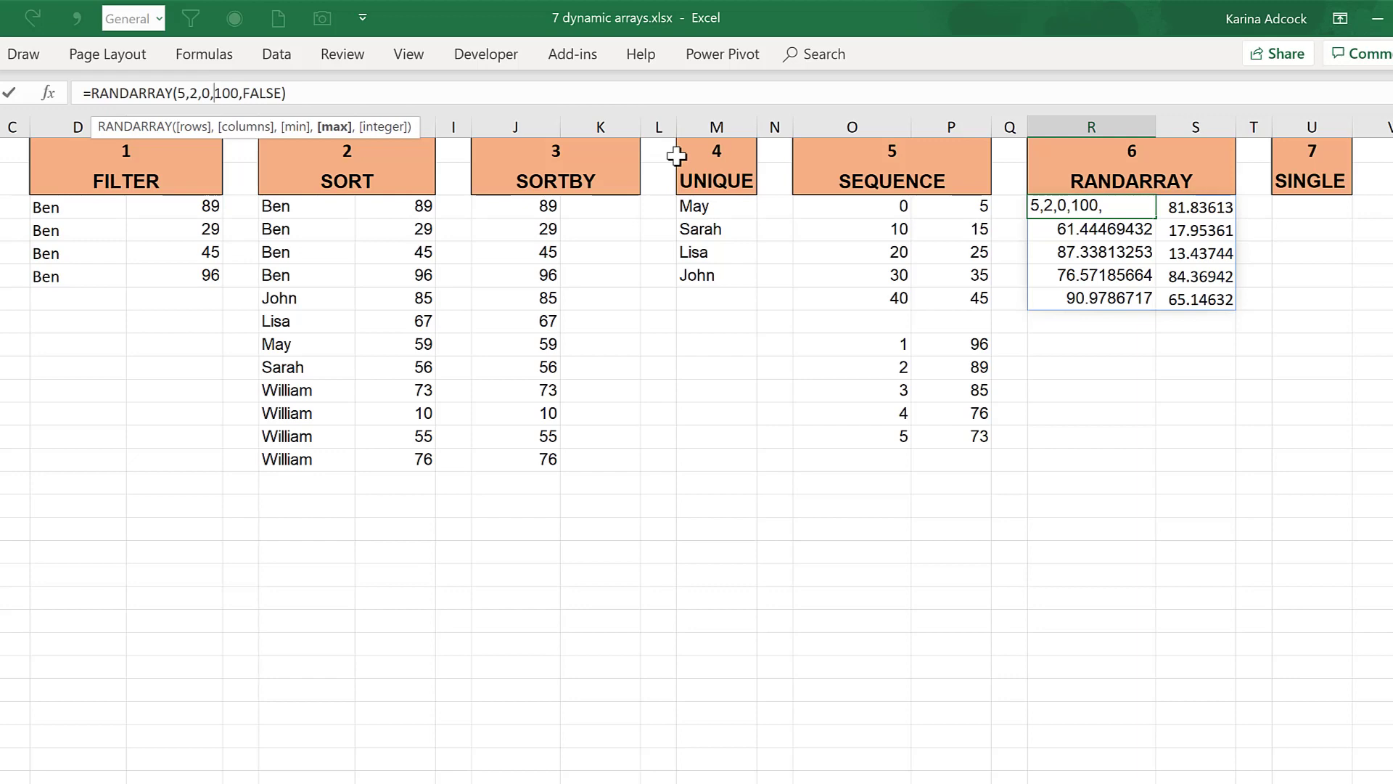
key("Right")
key("Right")
key("Right")
key("BackSpace")
key("Return")
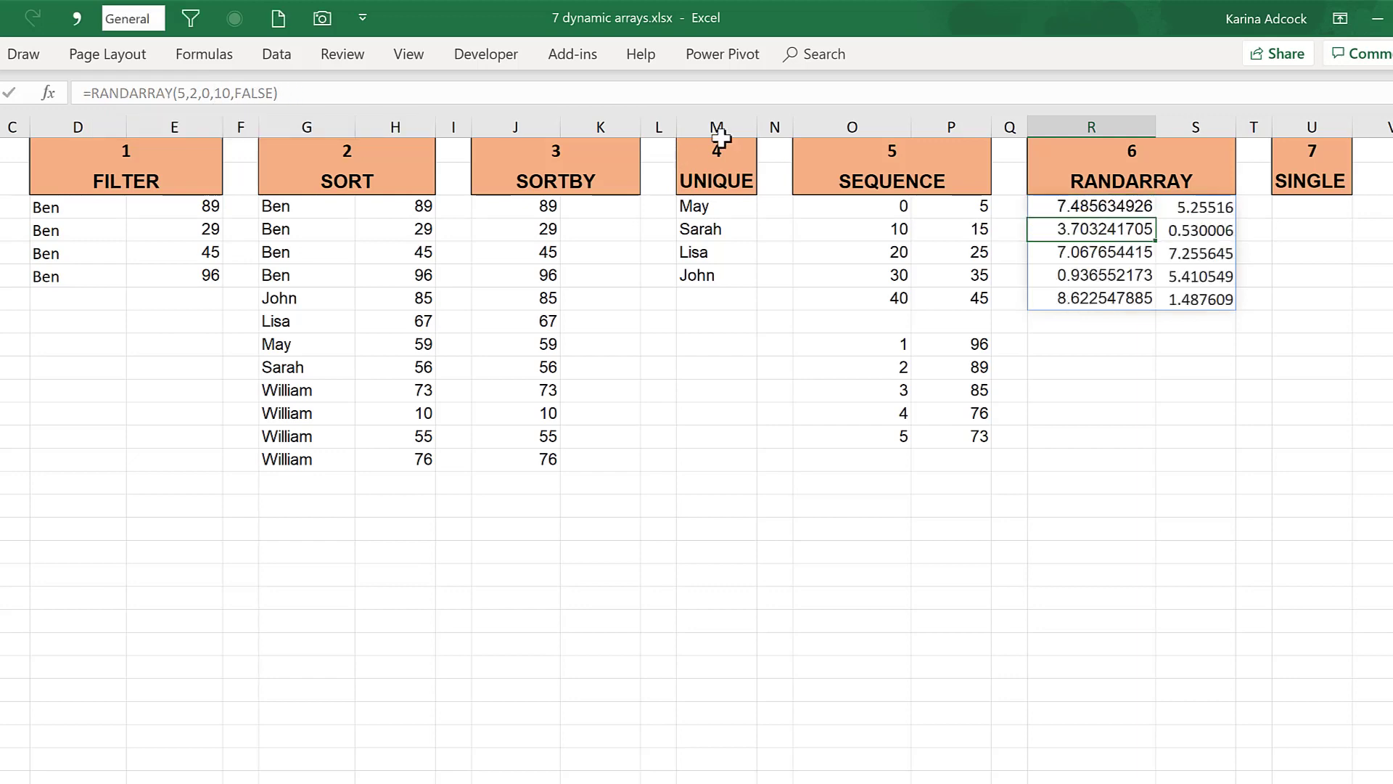
left_click(1194, 346)
left_click_drag(1093, 212, 1190, 292)
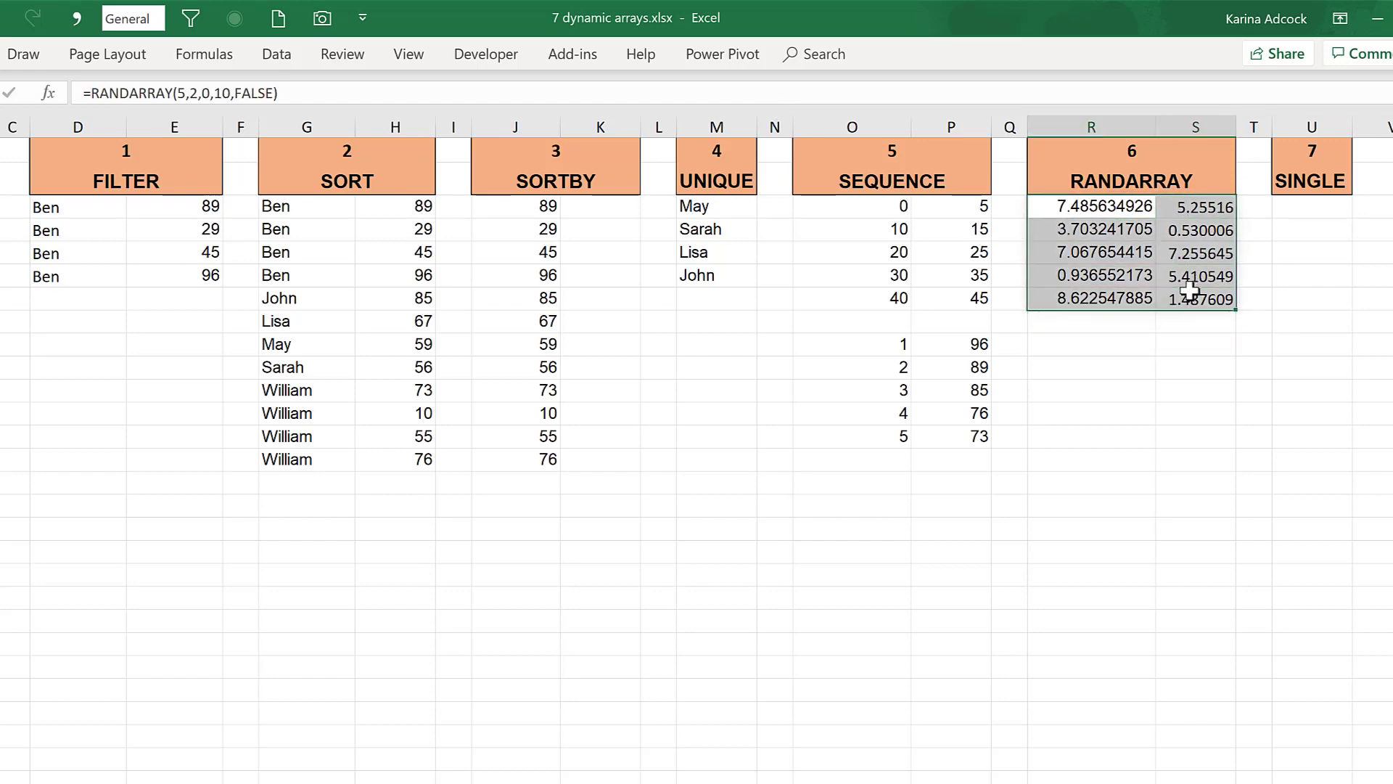
left_click(1121, 364)
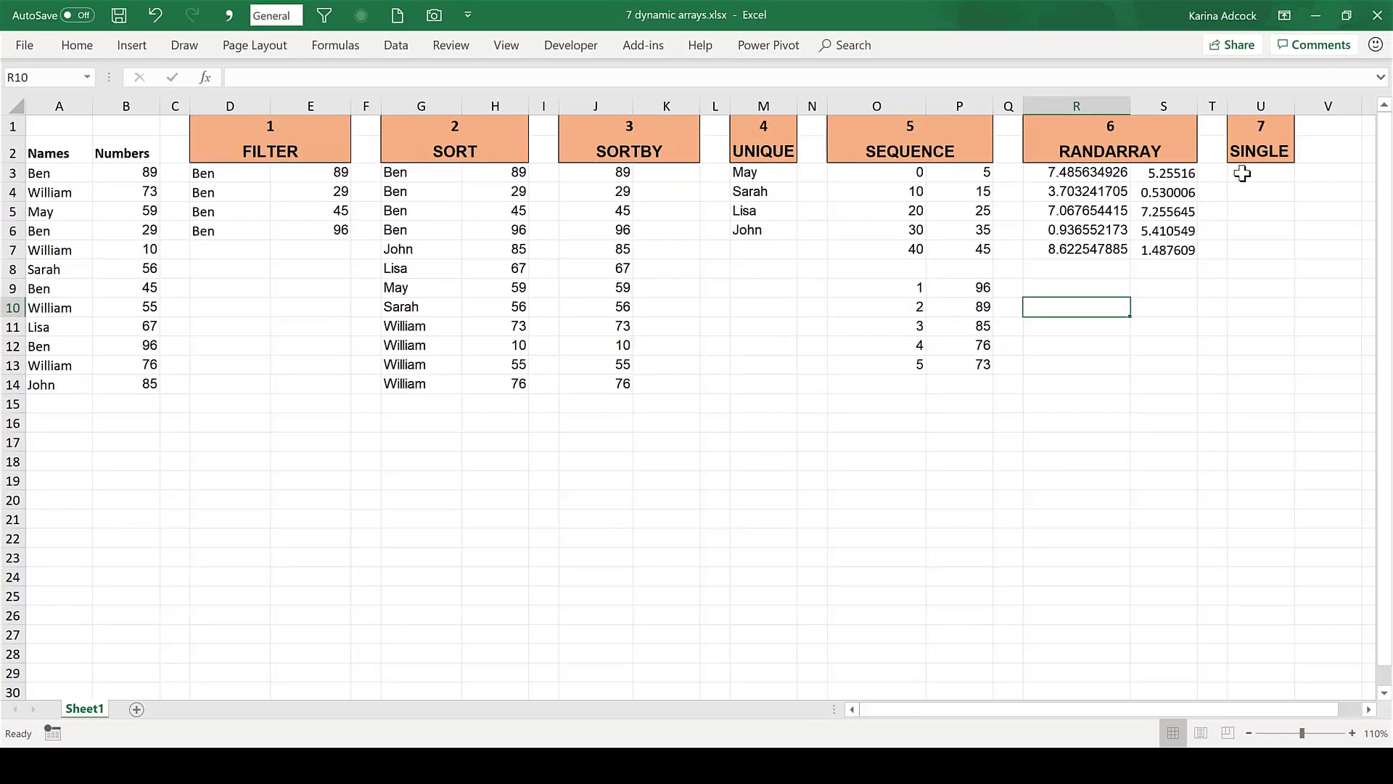
Enter =A3:A14 in U3 to spill the whole Names list, and clear the formula again.
left_click(1242, 173)
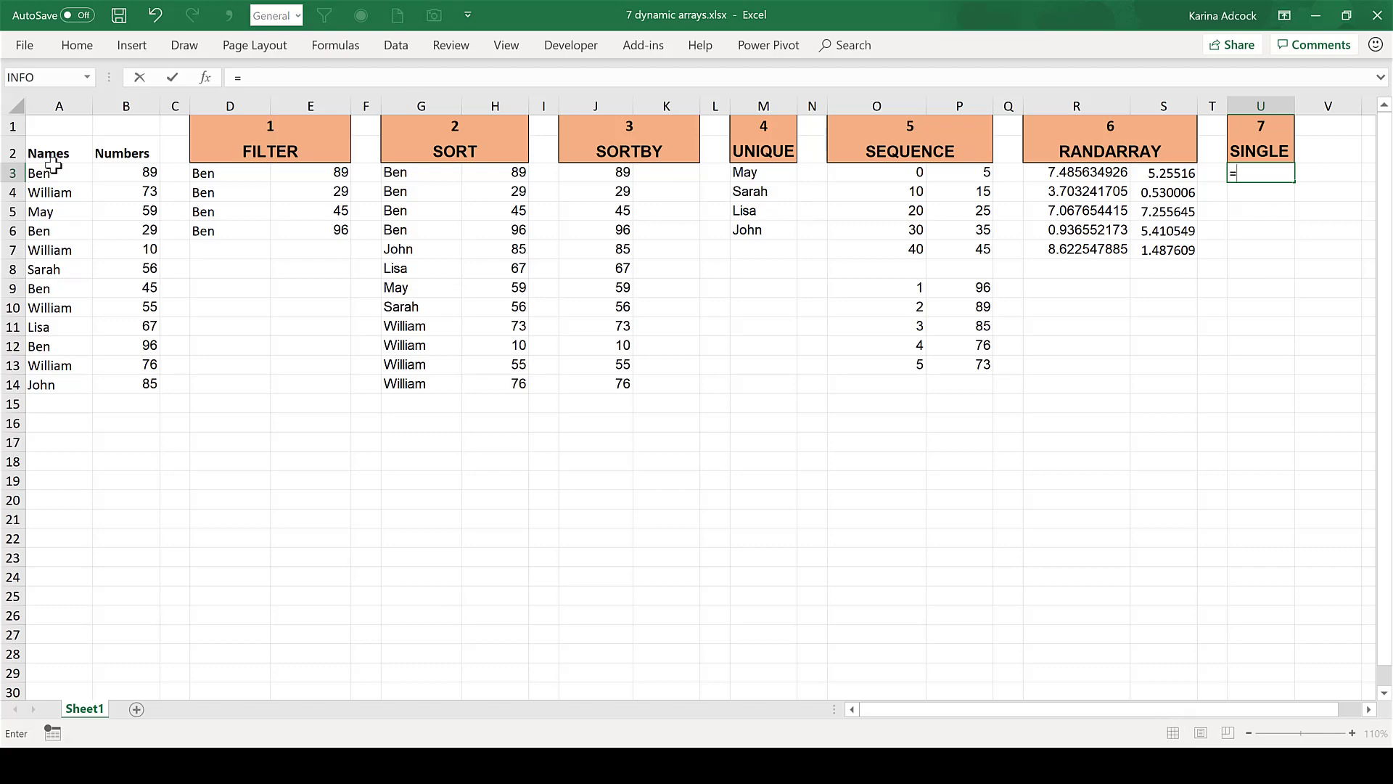
left_click_drag(53, 168, 50, 389)
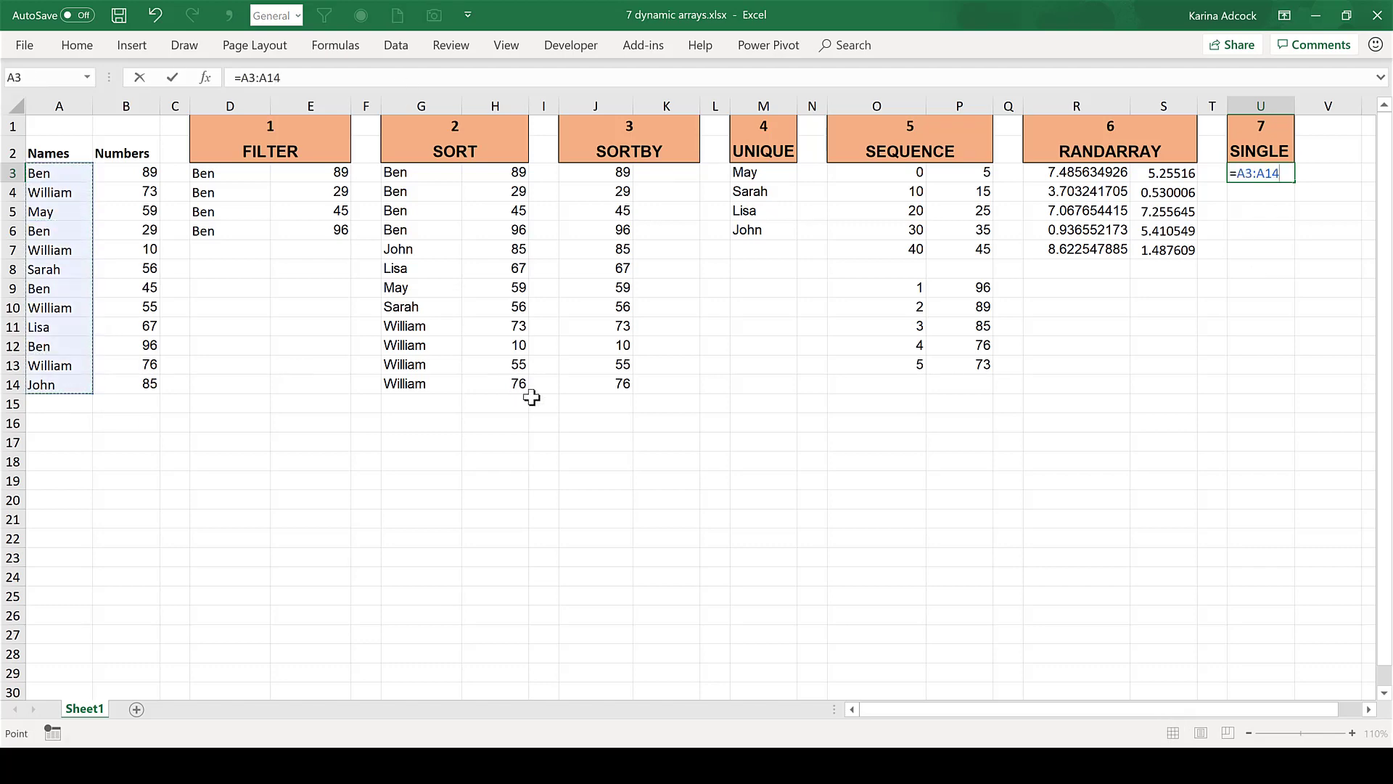
key("Return")
left_click(1272, 174)
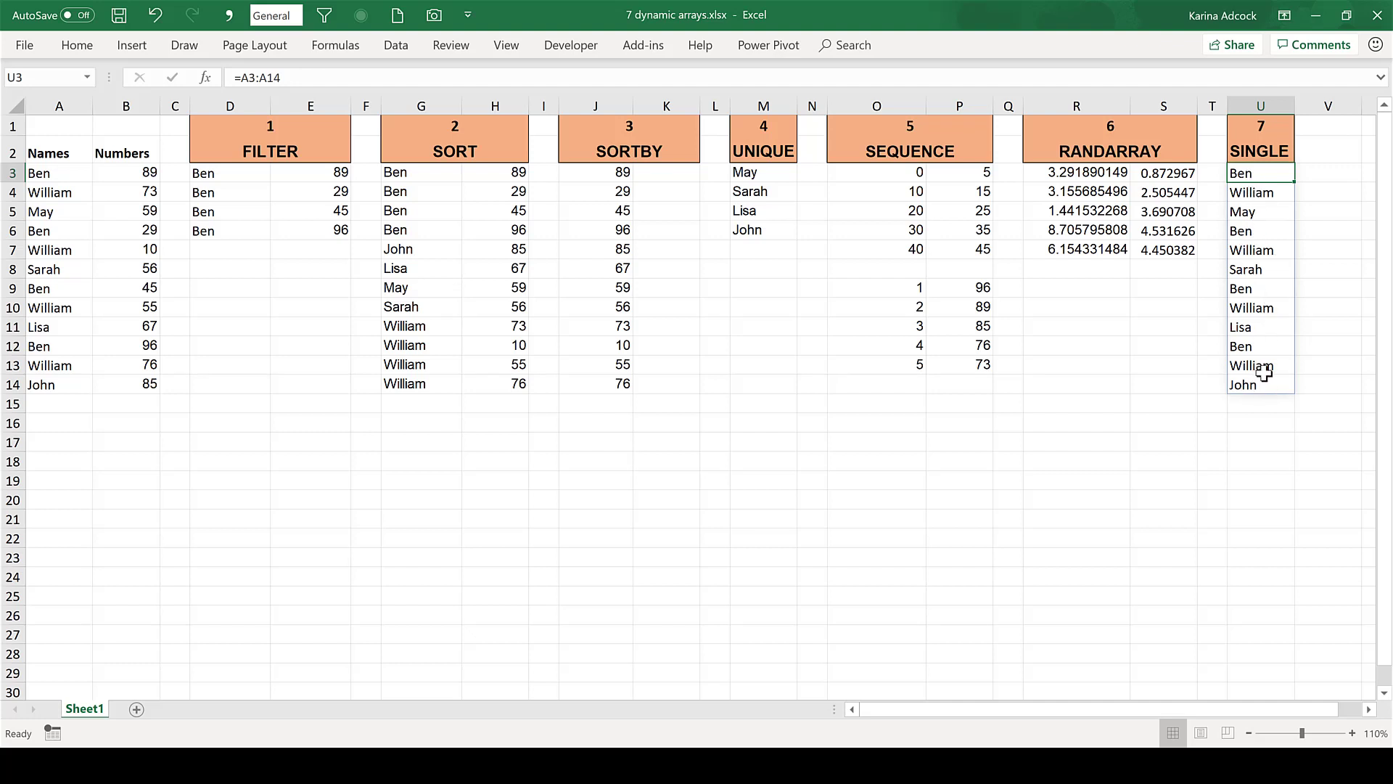
key("Delete")
Enter =SINGLE(A3:A14) in U3, and compare its result with the name in the same row of the Names column.
type("=single")
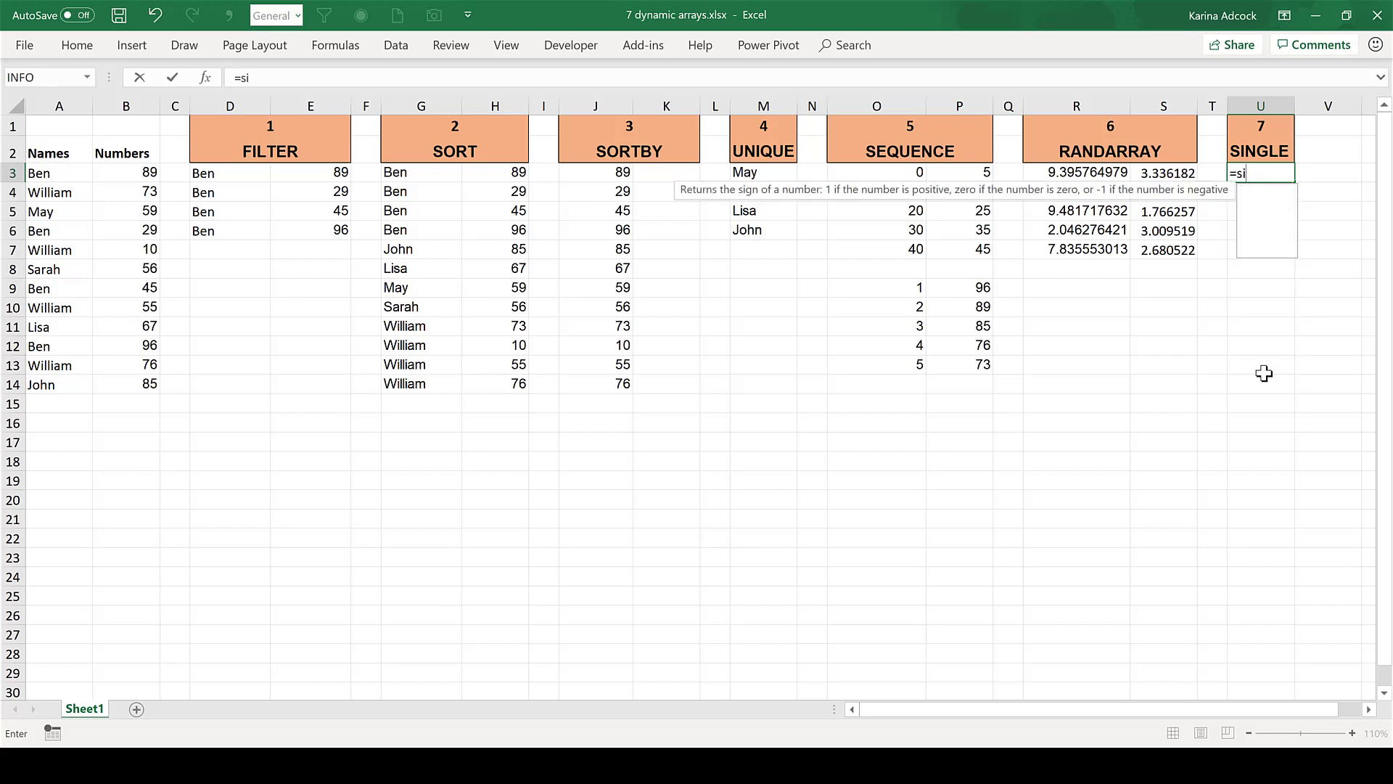
key("Tab")
left_click_drag(58, 174, 53, 392)
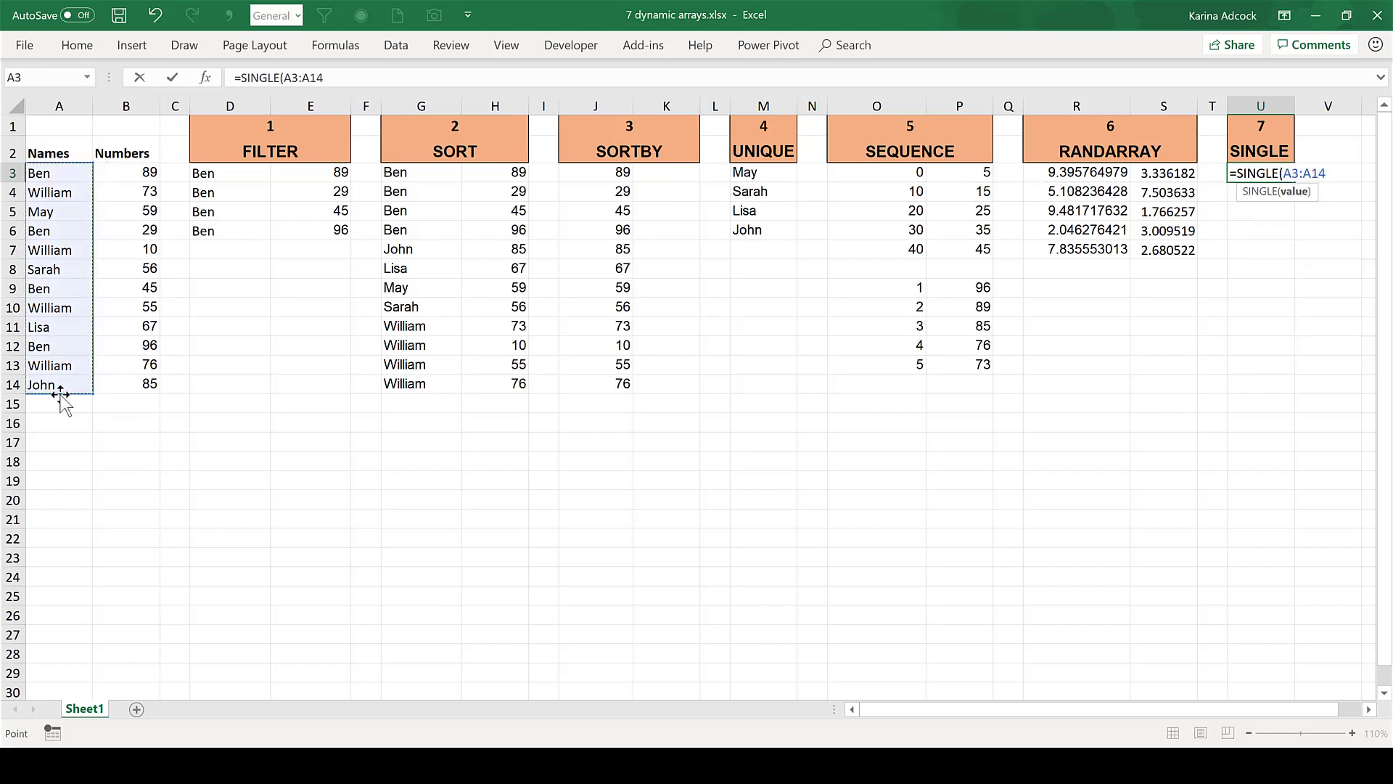
key("Return")
left_click(1246, 174)
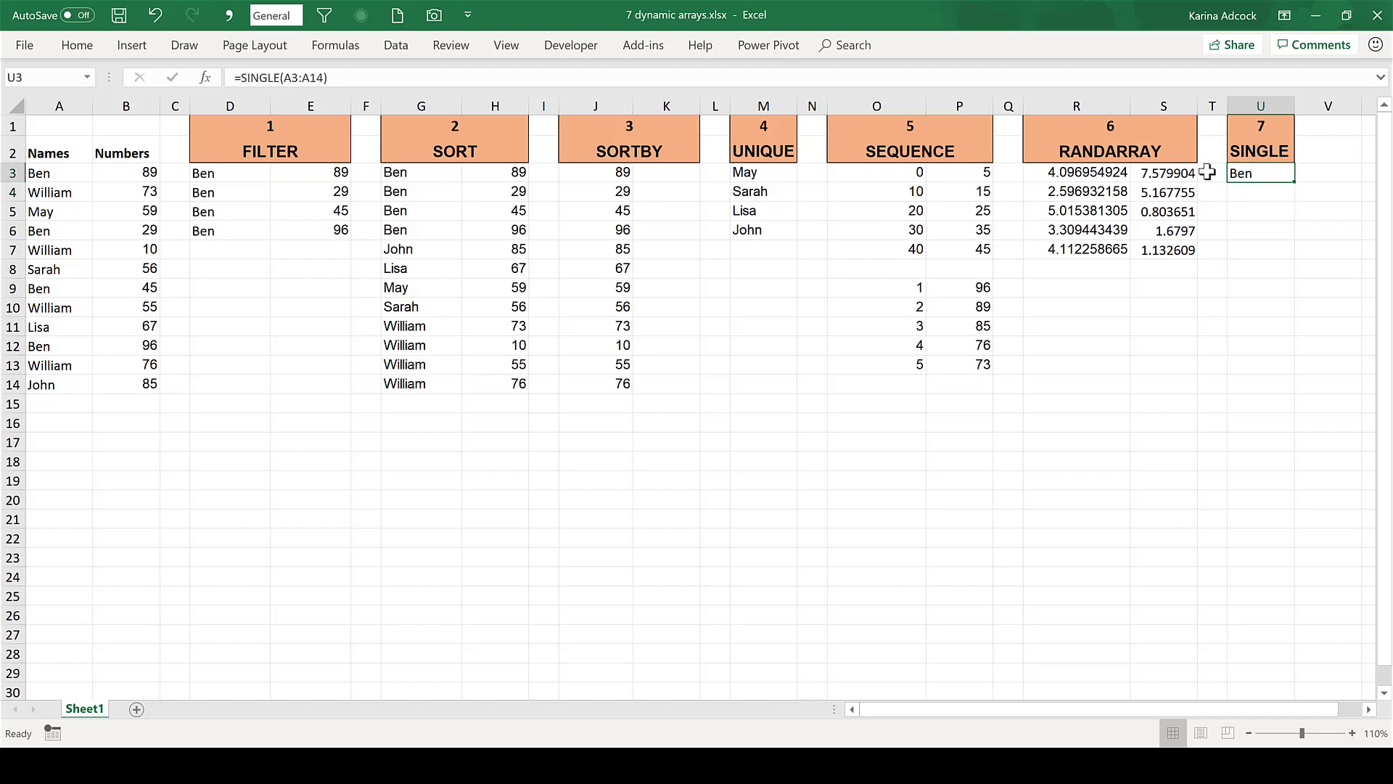
left_click(15, 173)
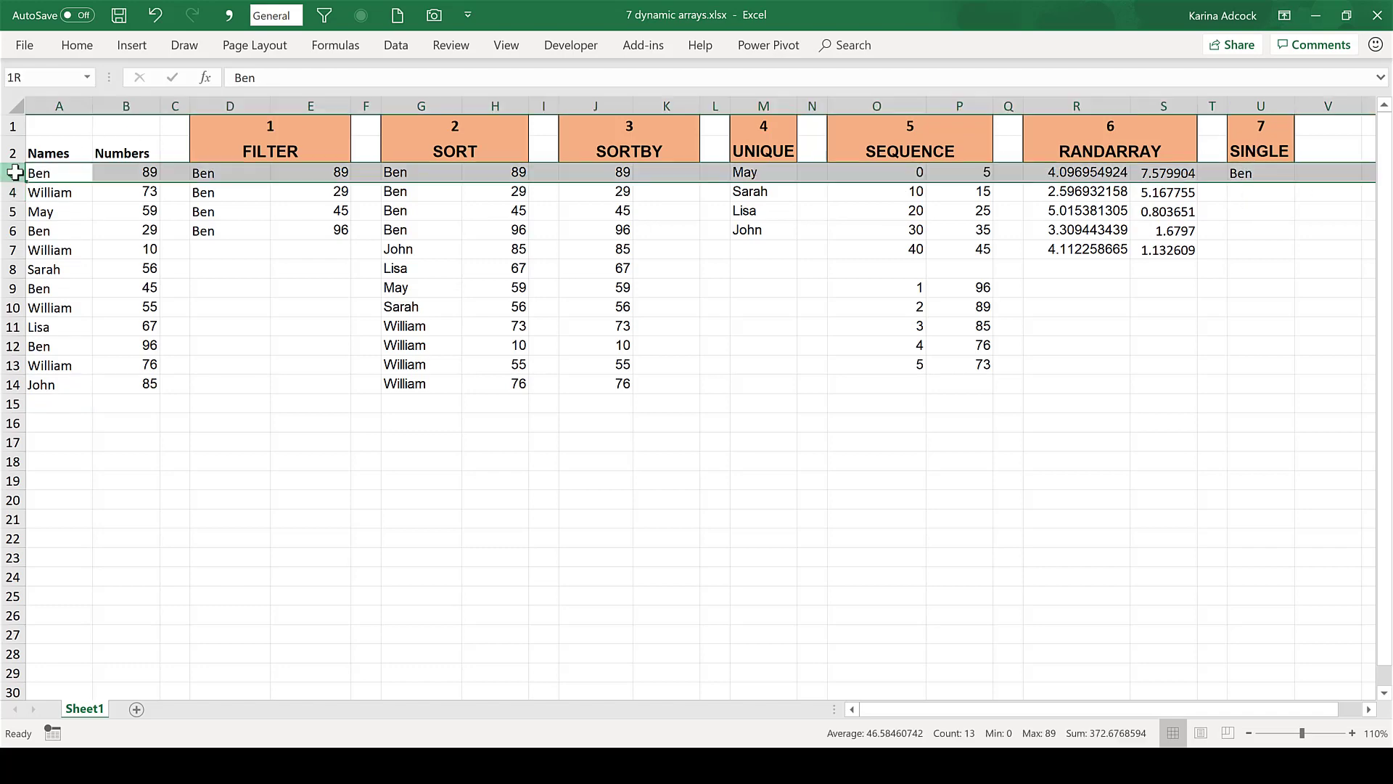
left_click(63, 171)
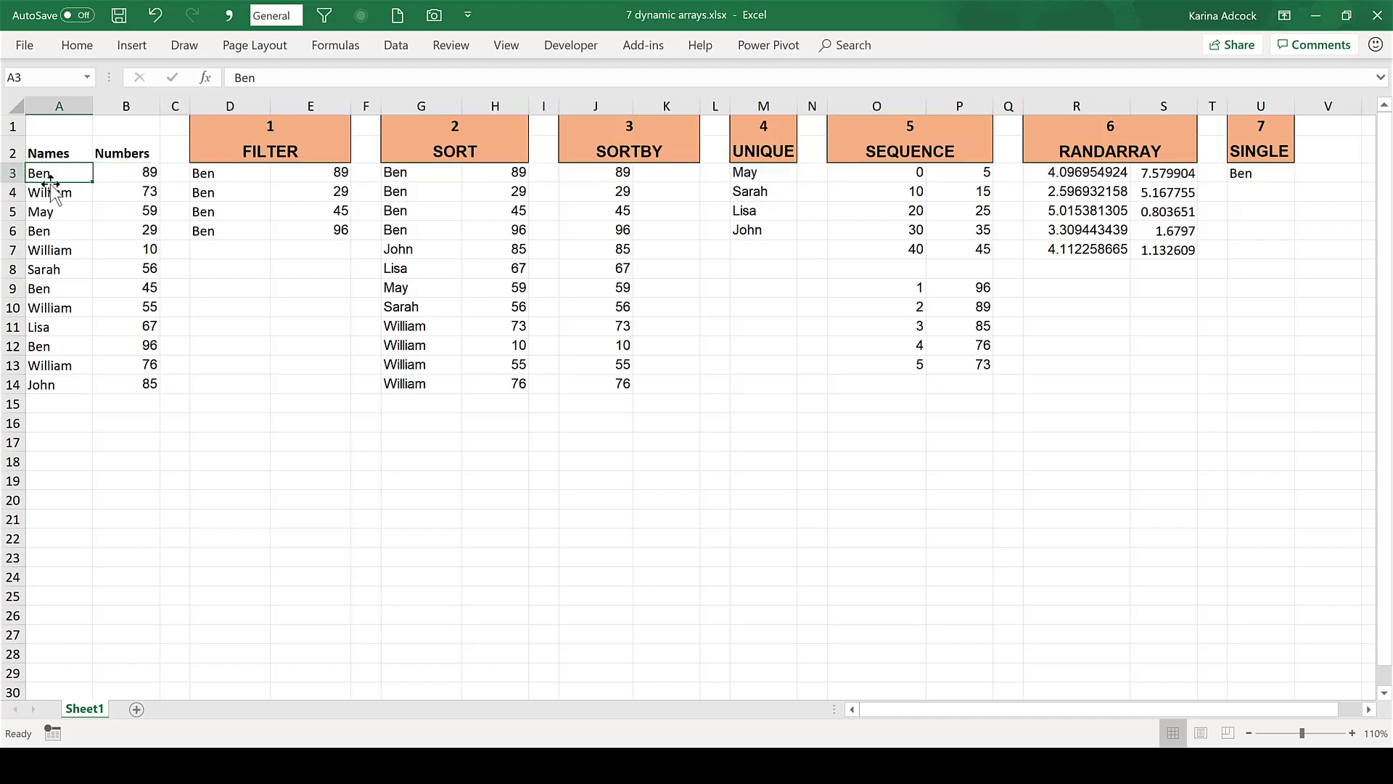
left_click(1257, 174)
left_click(61, 172)
Make the range in the U3 SINGLE formula absolute as $A$3:$A$14.
left_click(1261, 175)
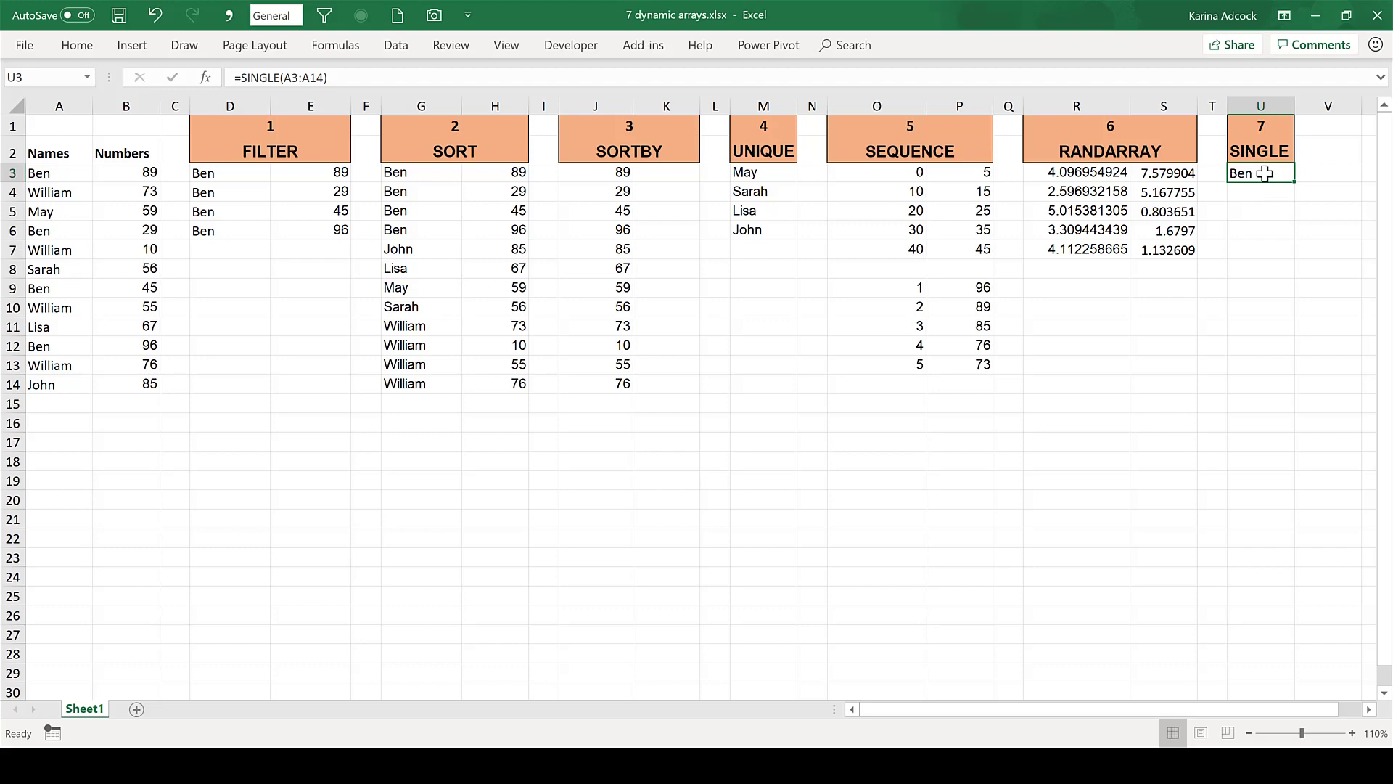
left_click(296, 77)
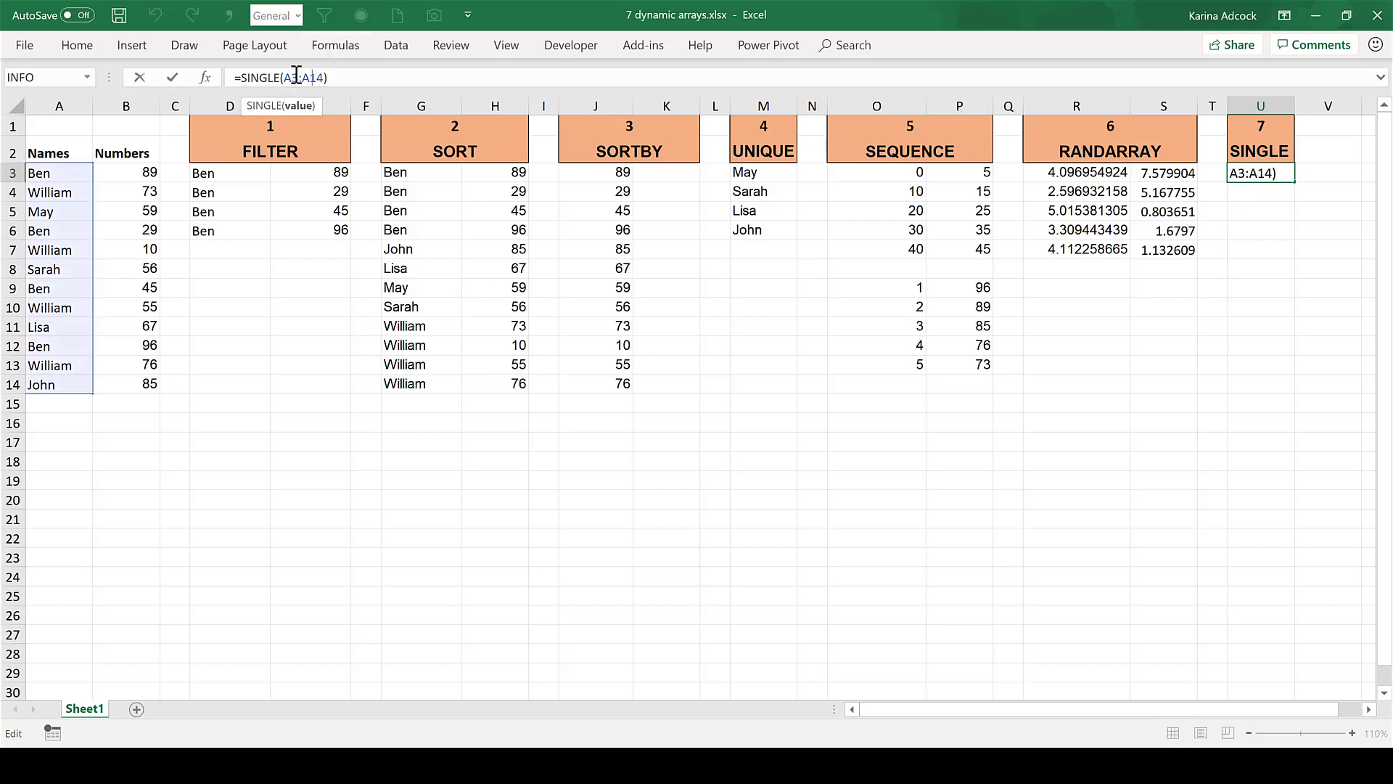
key("F4")
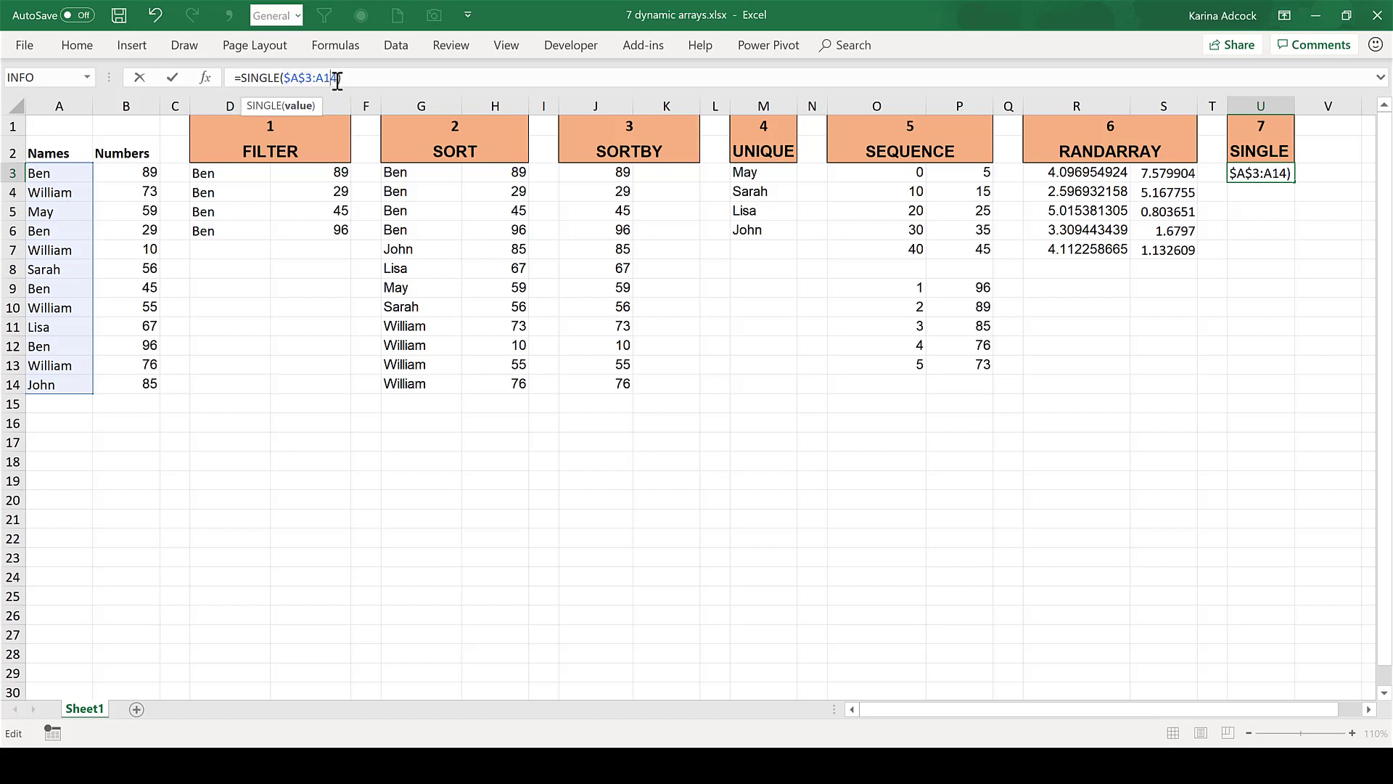
key("F4")
key("Return")
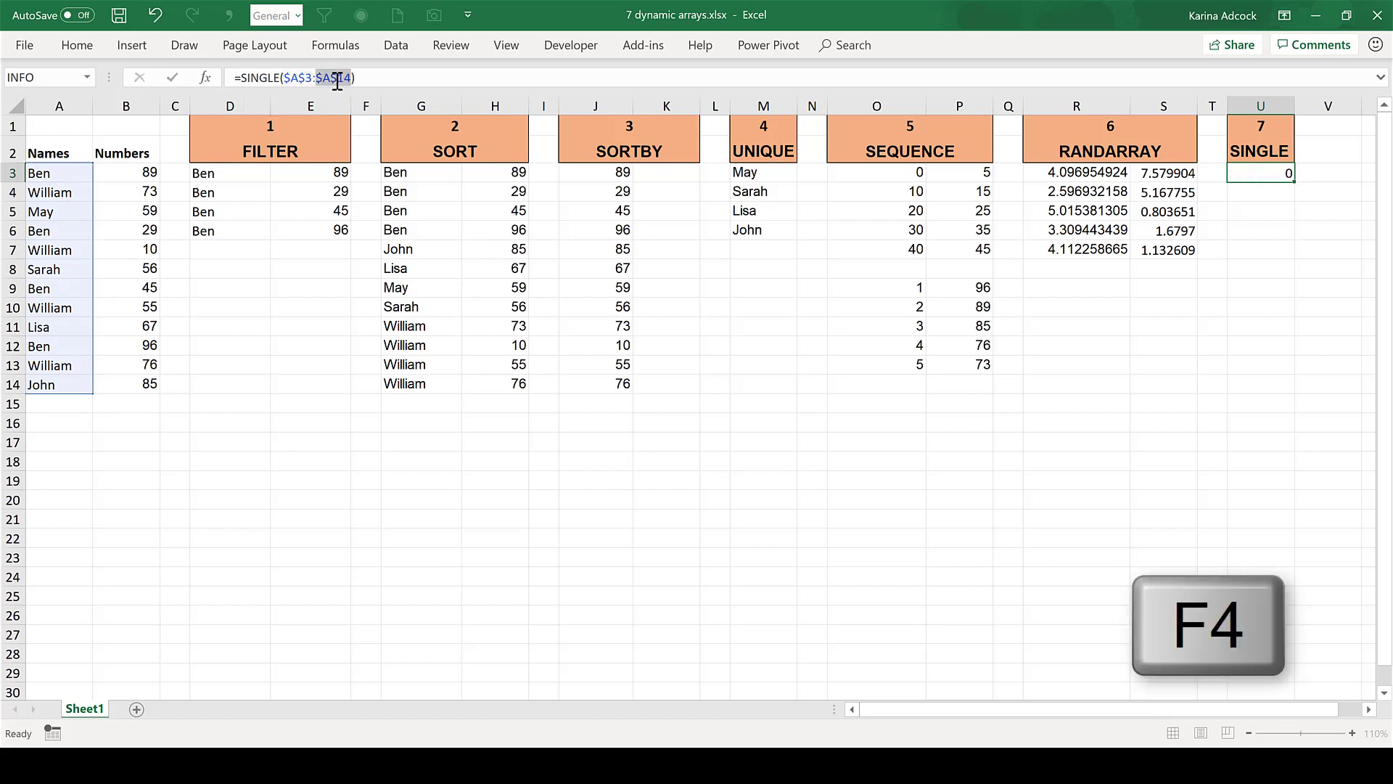
Fill the SINGLE formula from U3 down to U19, and compare U3:U14 with the names in A3:A14.
left_click(1248, 173)
left_click_drag(1293, 180, 1285, 479)
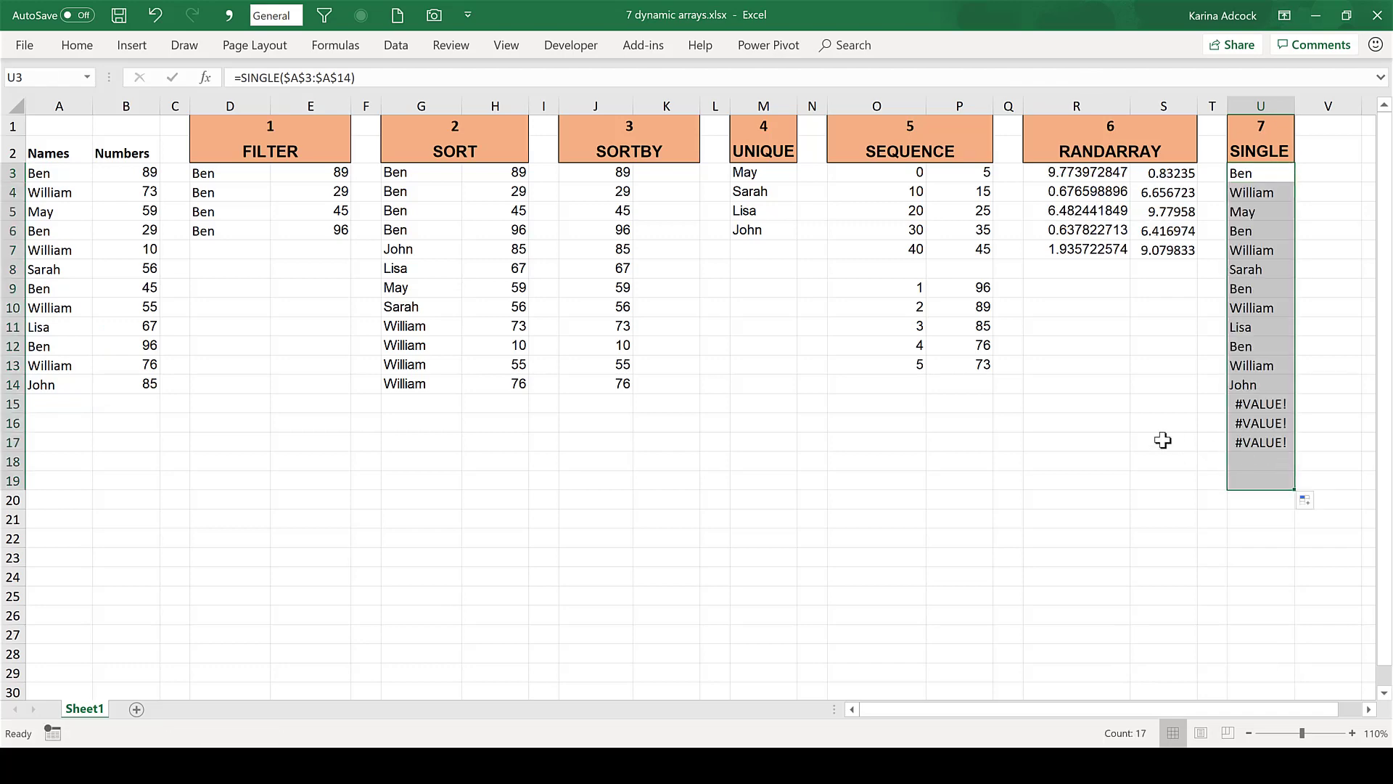
left_click_drag(1277, 174, 1269, 381)
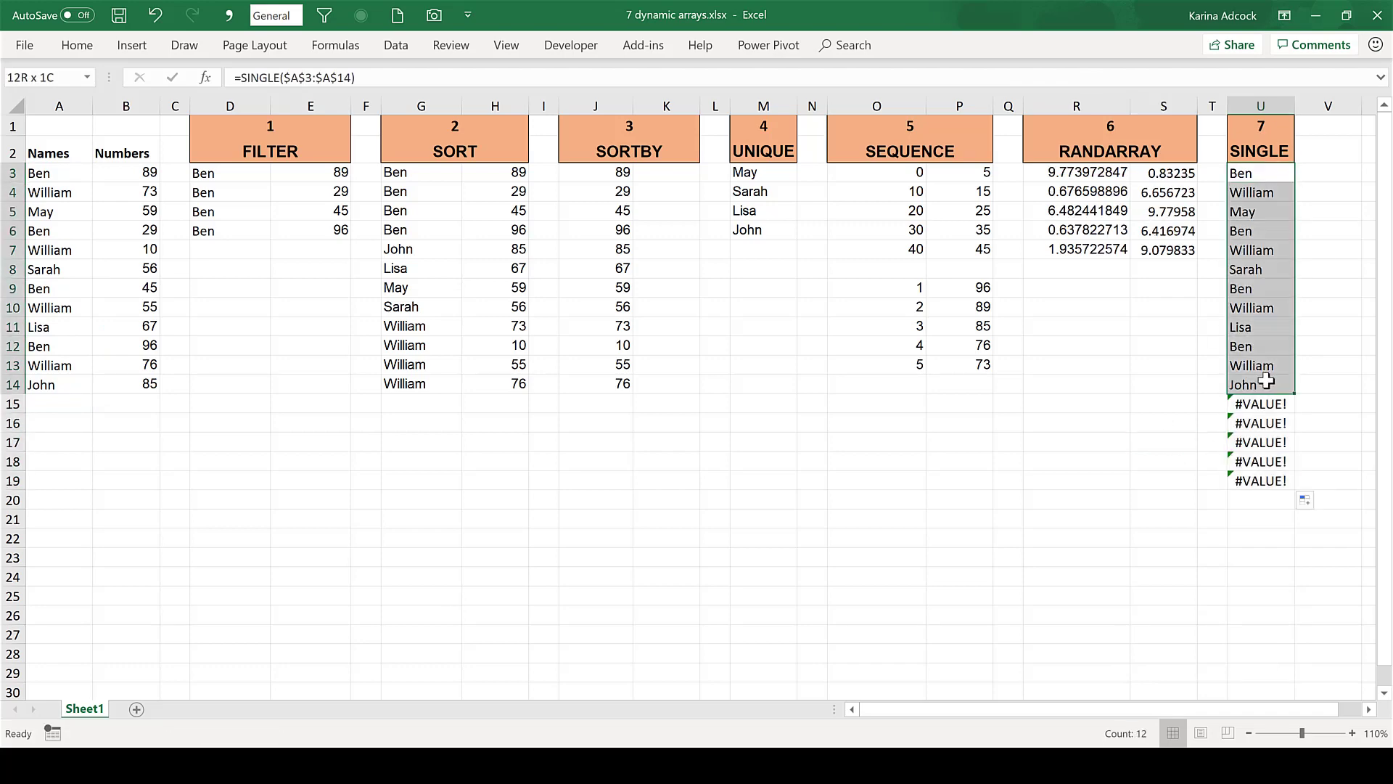
left_click_drag(44, 174, 51, 385)
left_click(124, 426)
Compare the row 11 entry of the Names column with U11 across the row, and check the SINGLE result in U15 beyond the list.
left_click(58, 333)
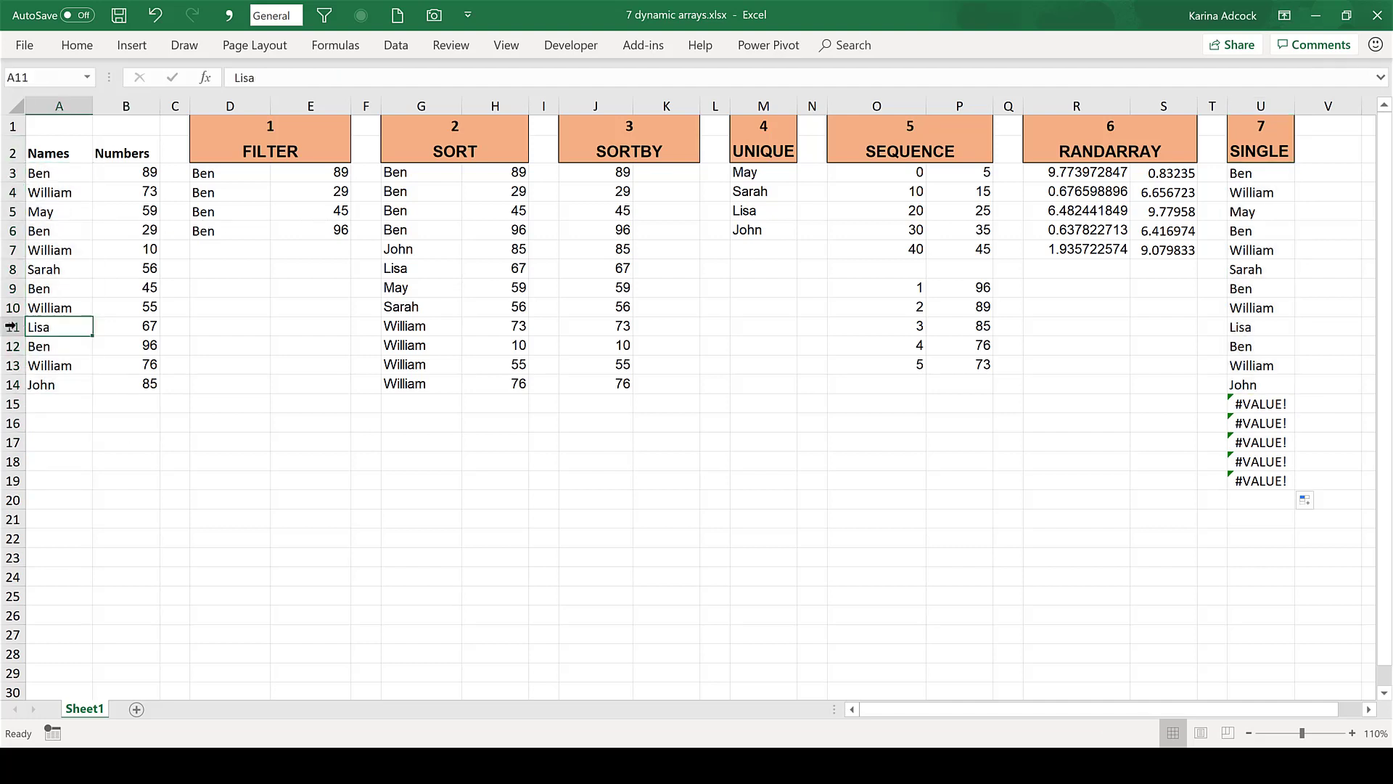
left_click(6, 326)
left_click(1266, 327)
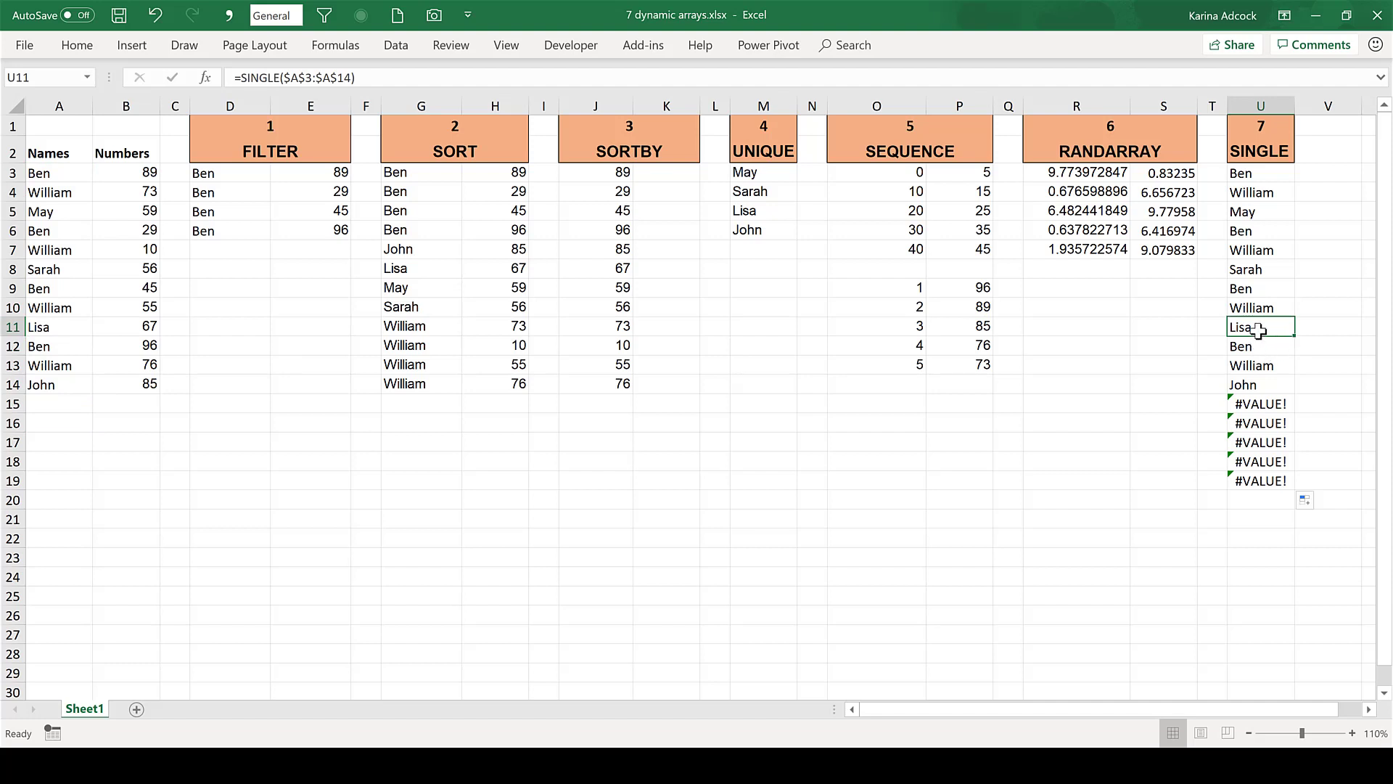
left_click(45, 328)
left_click_drag(523, 335, 1255, 322)
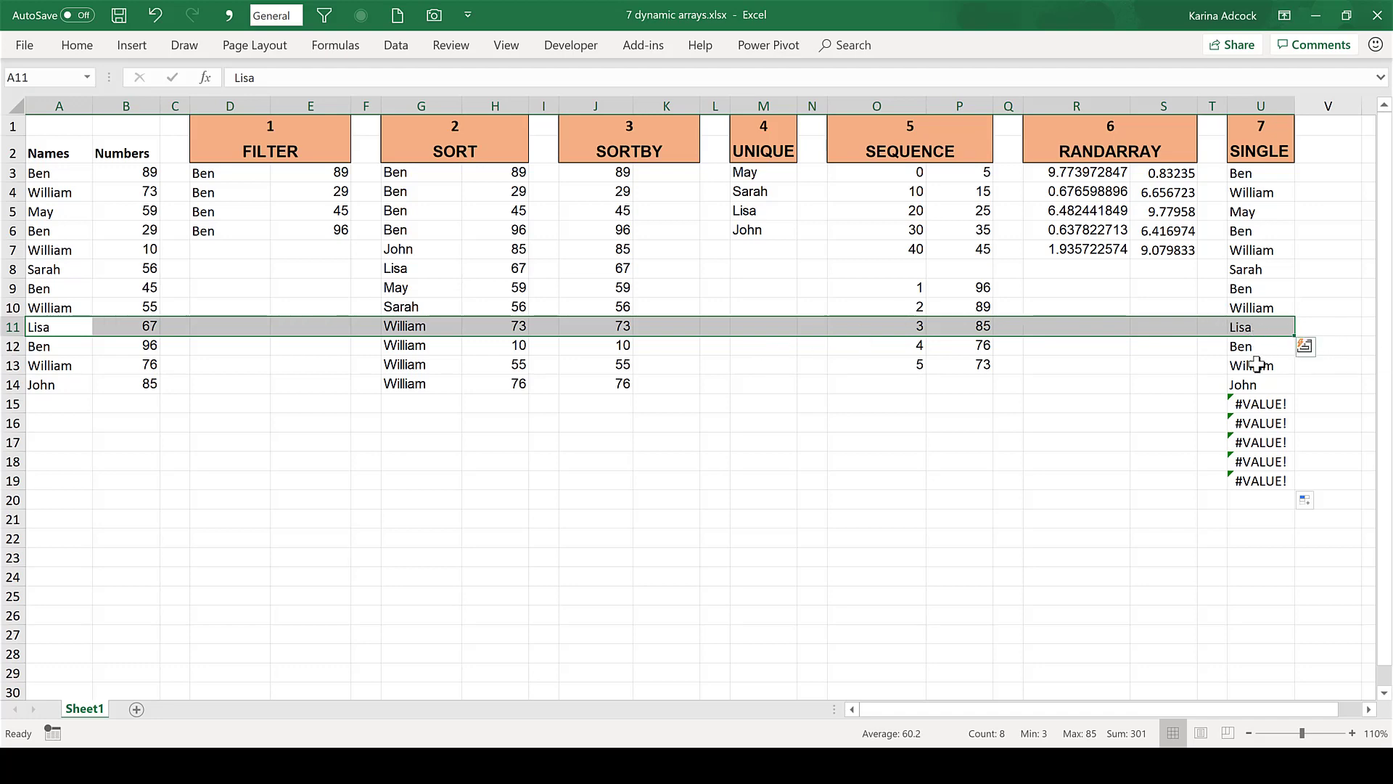
left_click(1247, 393)
left_click(1252, 403)
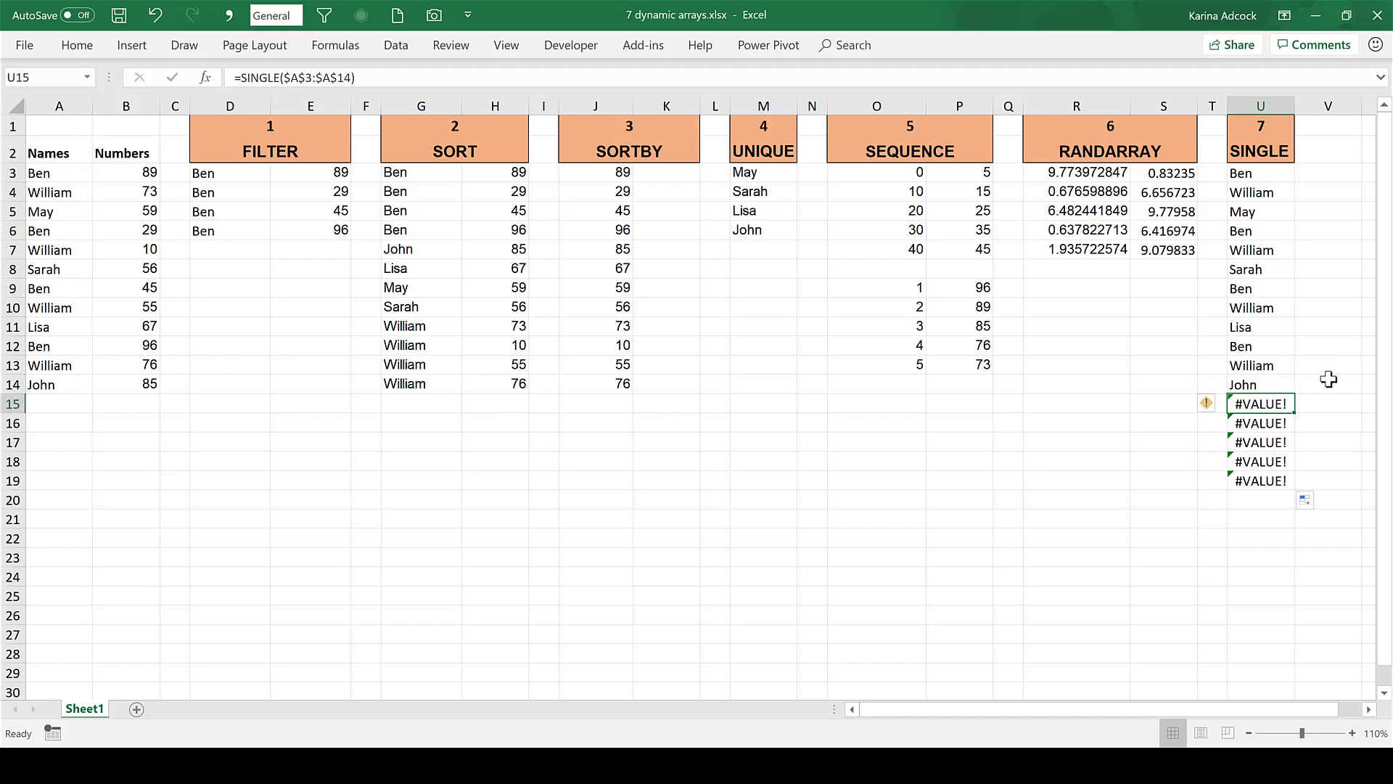
left_click(1188, 447)
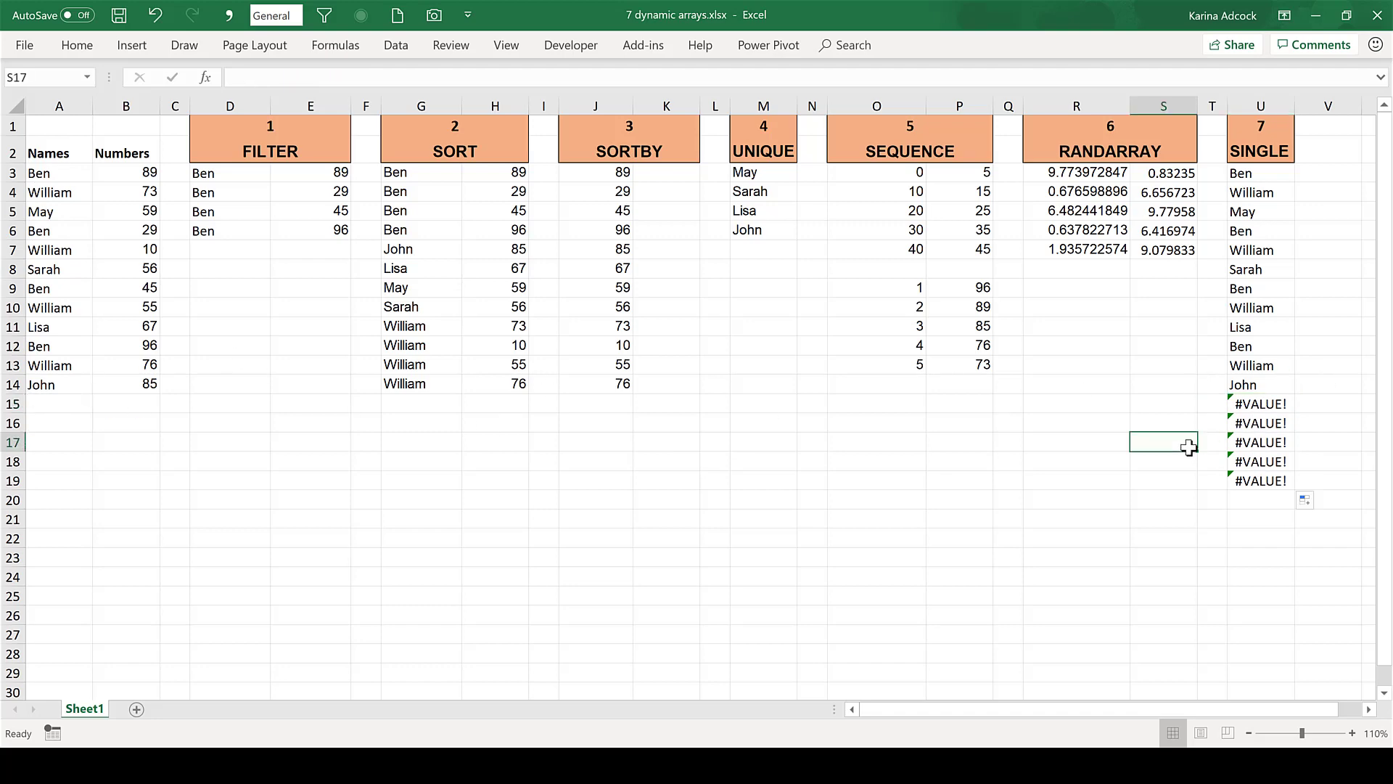